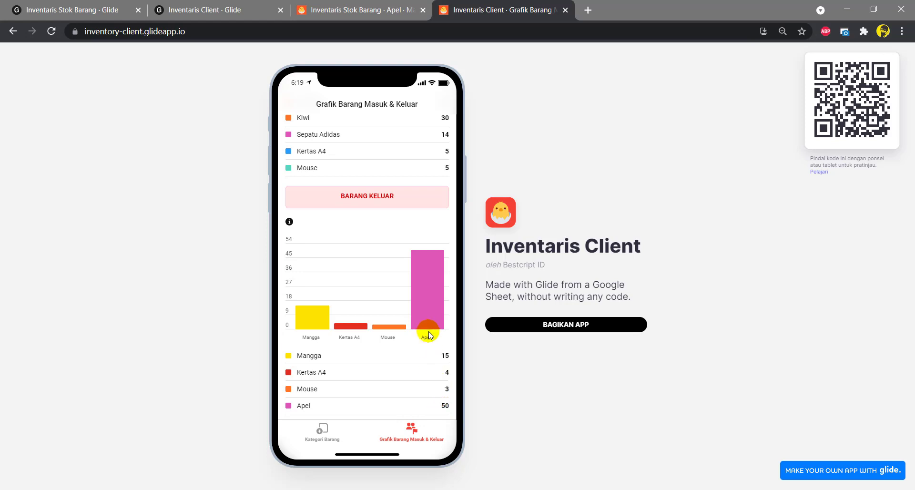
Review the Barang Masuk and Barang Keluar charts with their item lists in the Inventaris Client app
scroll(427, 329, "up", 4)
scroll(424, 315, "down", 2)
scroll(425, 309, "up", 2)
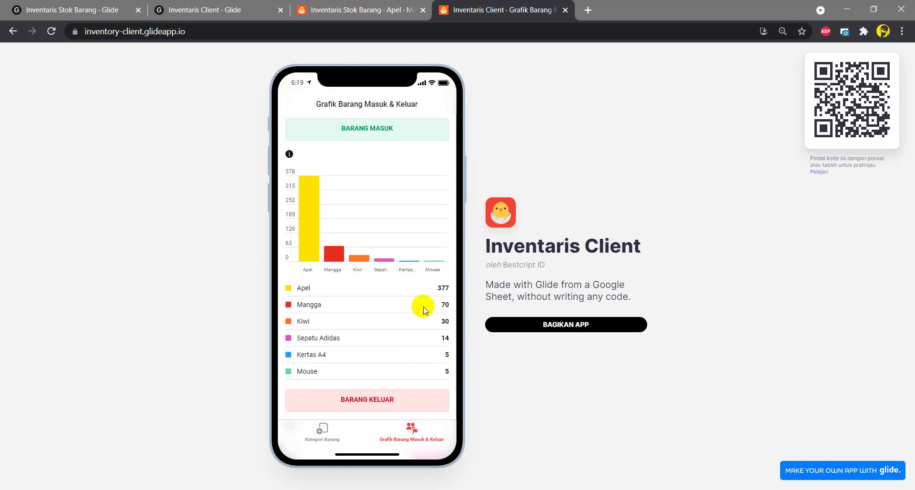
scroll(425, 310, "down", 3)
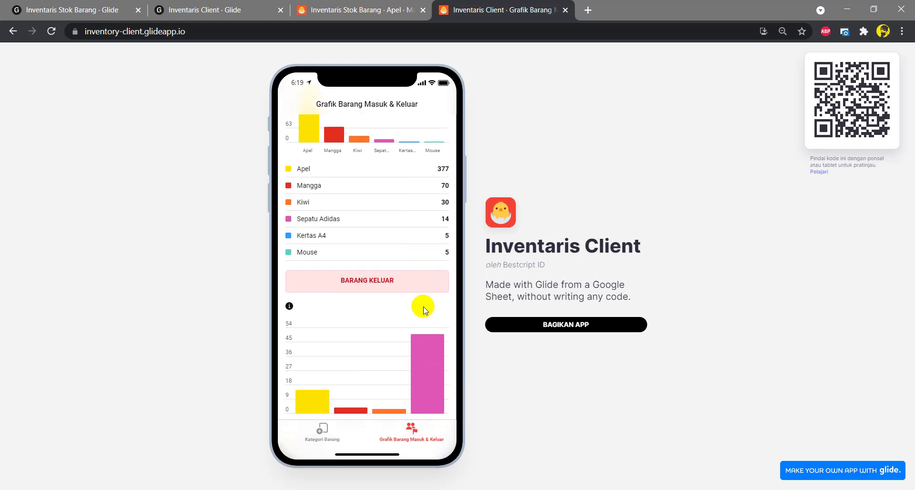
scroll(424, 310, "up", 3)
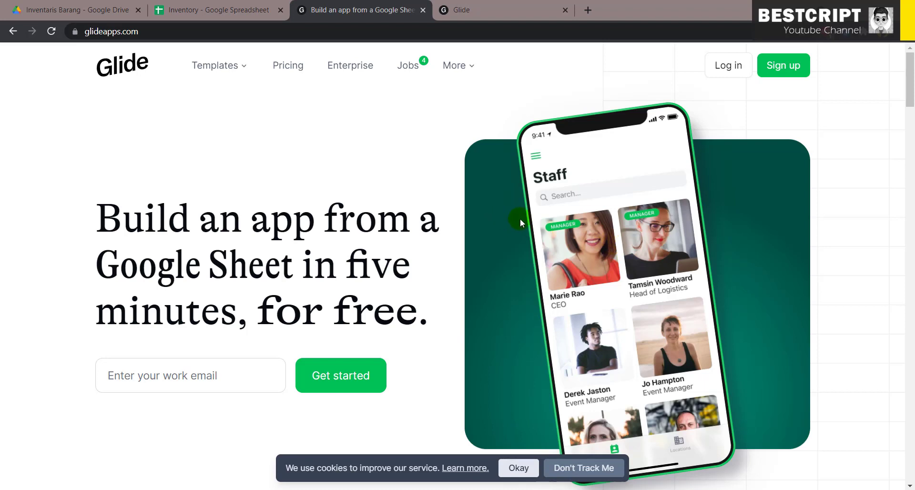
Switch to Google Drive, find the Inventaris Barang folder in Drive Saya and open it
left_click(68, 12)
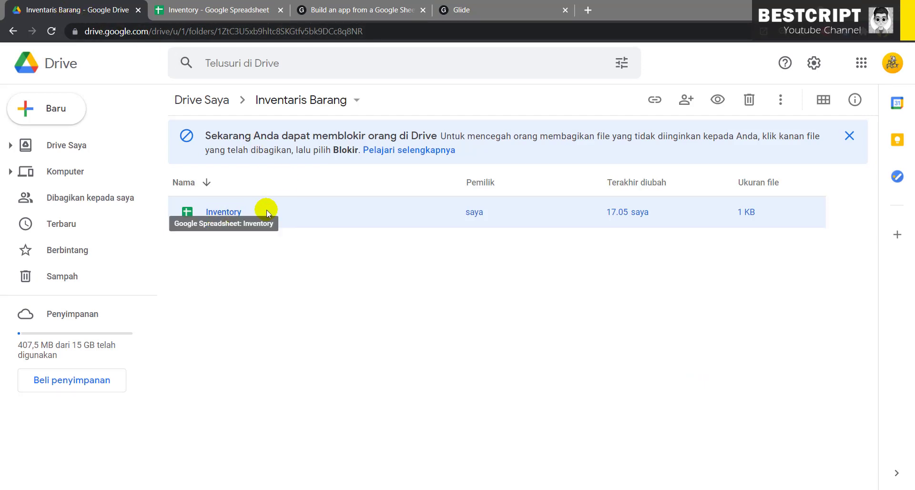
left_click(202, 100)
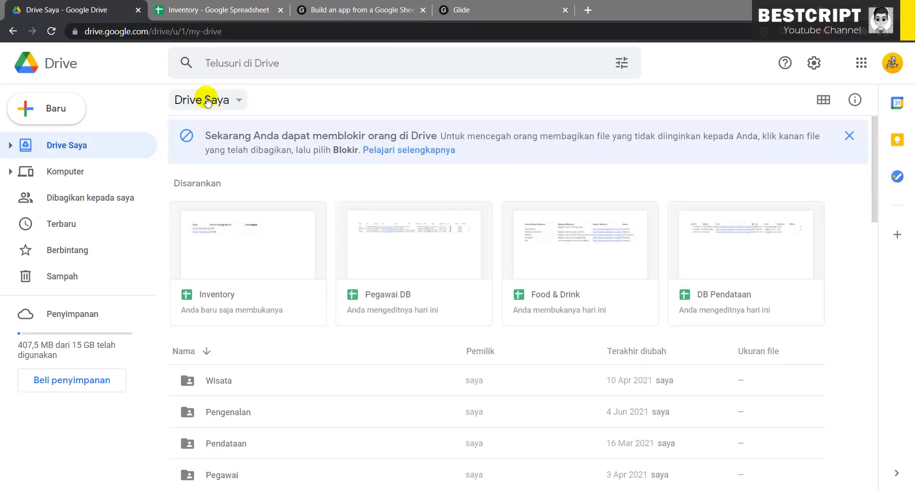
scroll(237, 351, "down", 5)
scroll(259, 336, "down", 2)
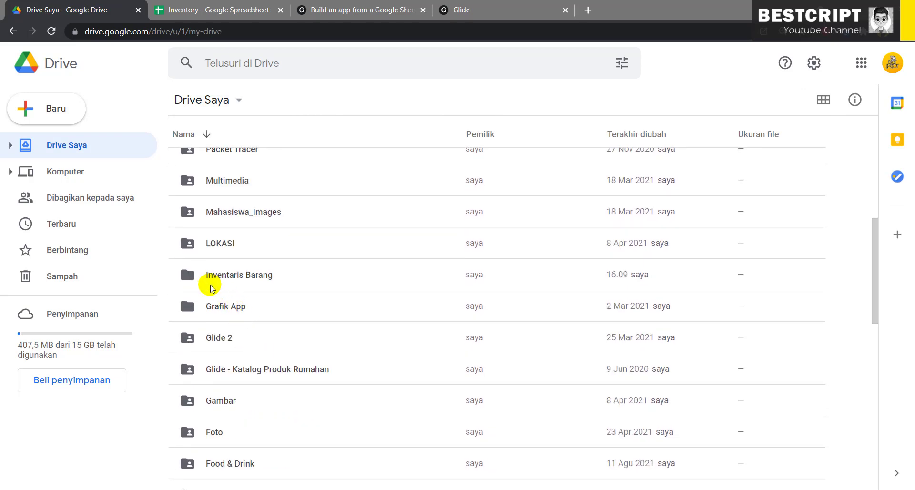
left_click(191, 275)
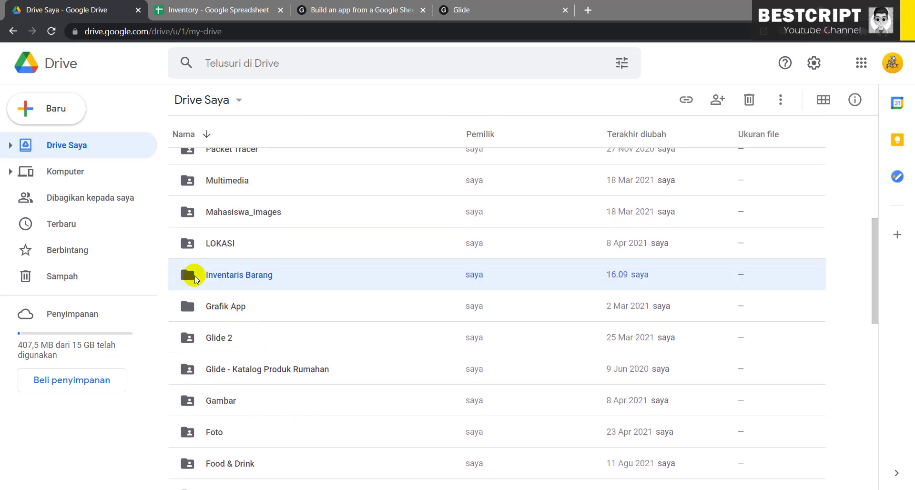
left_click(62, 104)
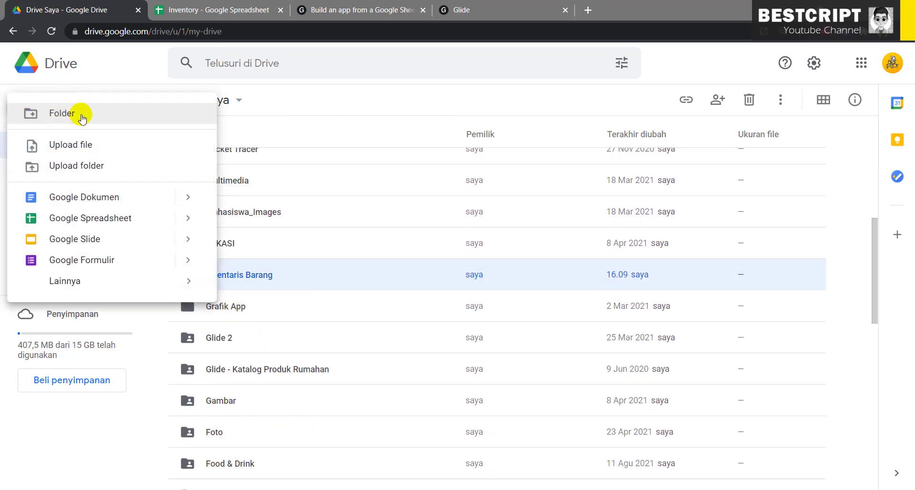
left_click(253, 275)
double_click(254, 276)
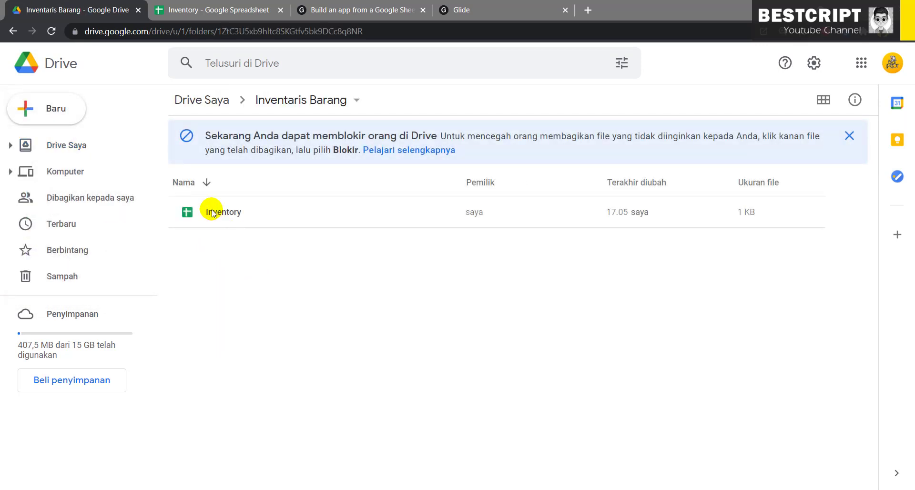
Look at the option for creating a blank Google Spreadsheet, then open the existing Inventory spreadsheet
right_click(229, 270)
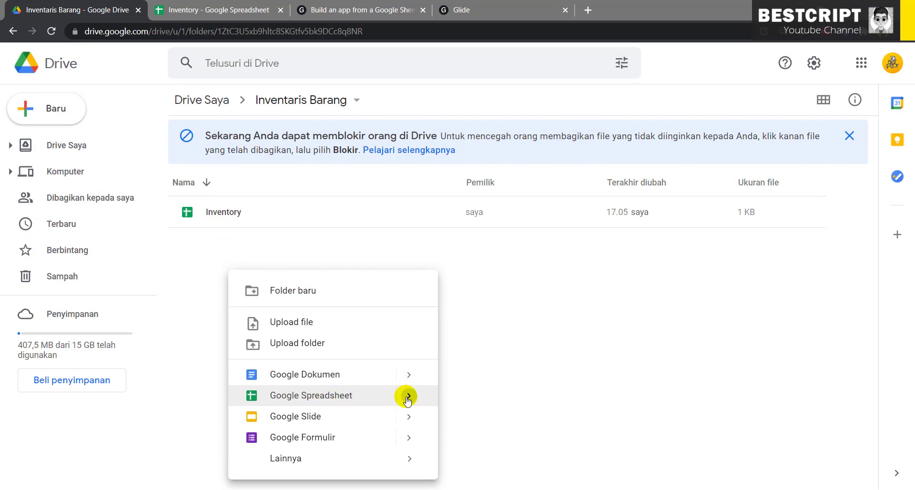
mouse_move(409, 396)
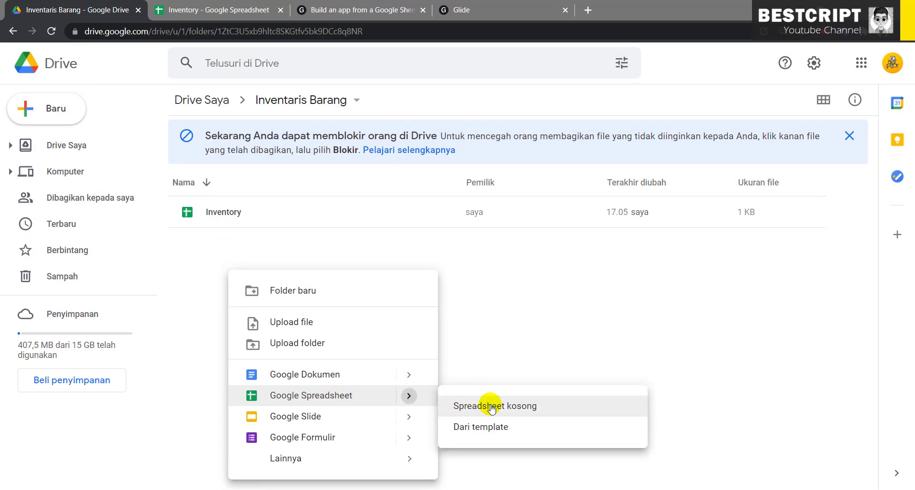
left_click(202, 214)
double_click(202, 214)
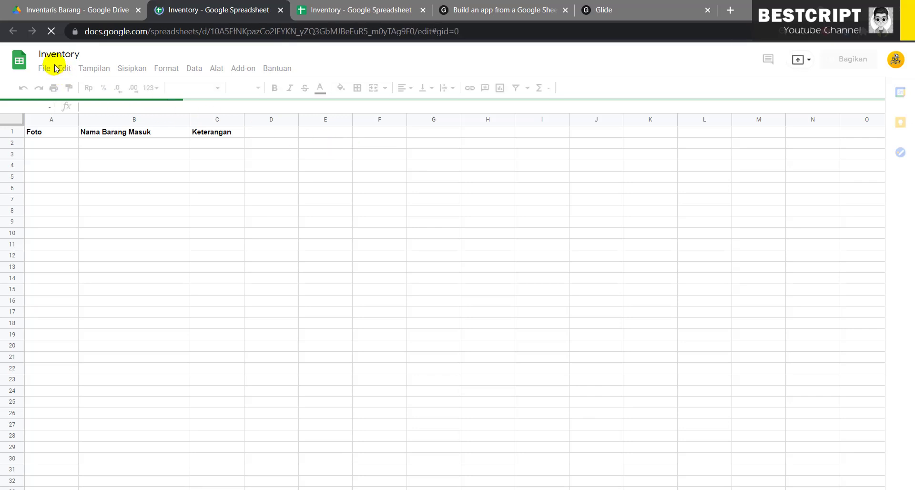
Review the spreadsheet's title and its Kategori Barang, Transaksi Barang Masuk and Transaksi Barang Keluar sheets
left_click(68, 56)
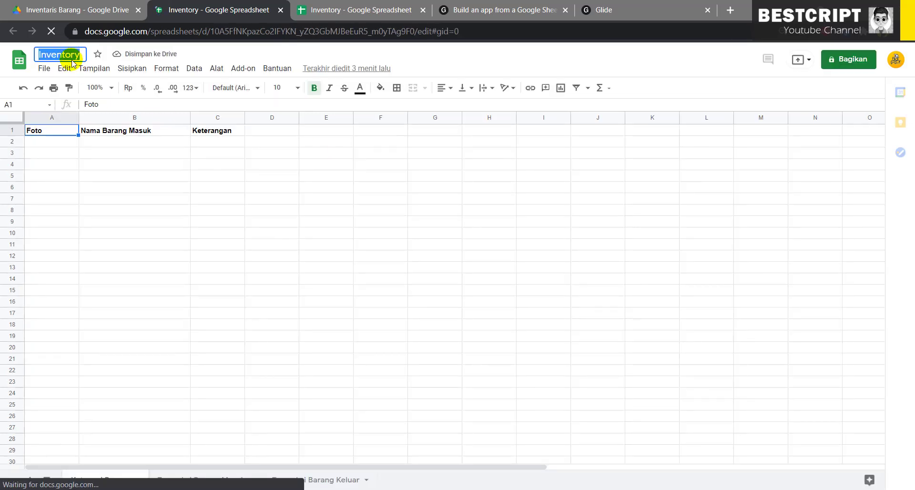
left_click(53, 155)
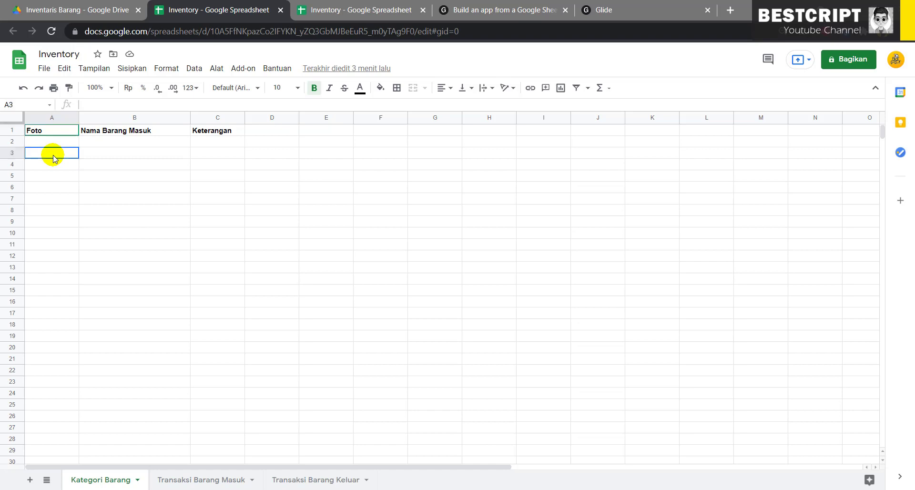
left_click(190, 481)
left_click(293, 480)
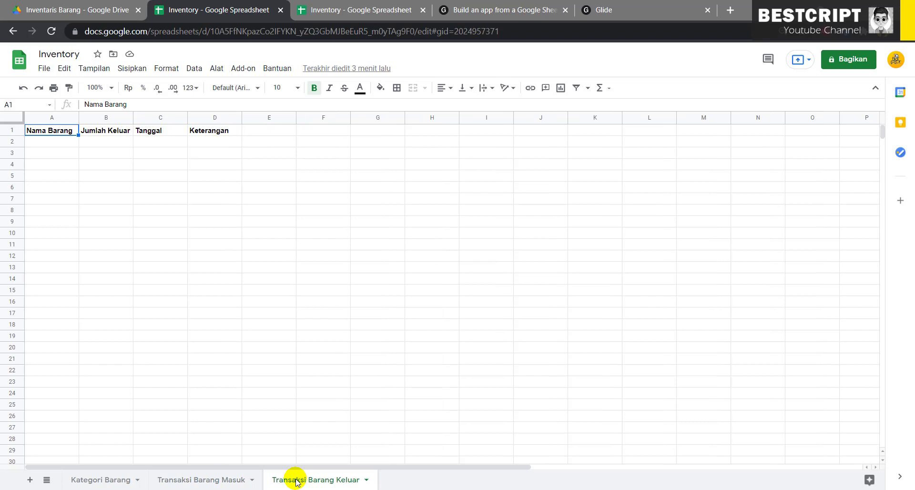
left_click(211, 481)
left_click(102, 480)
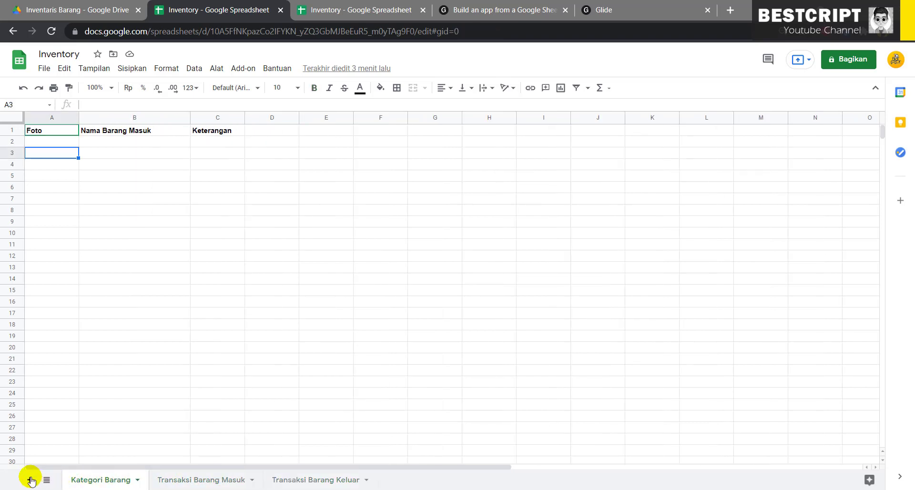
Shorten the header in cell B1 of the Kategori Barang sheet to "Nama Barang"
double_click(94, 481)
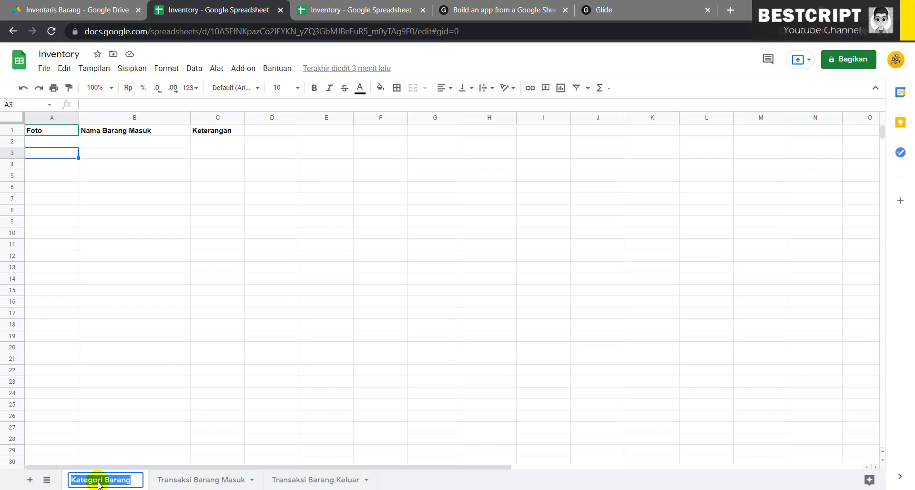
left_click(53, 142)
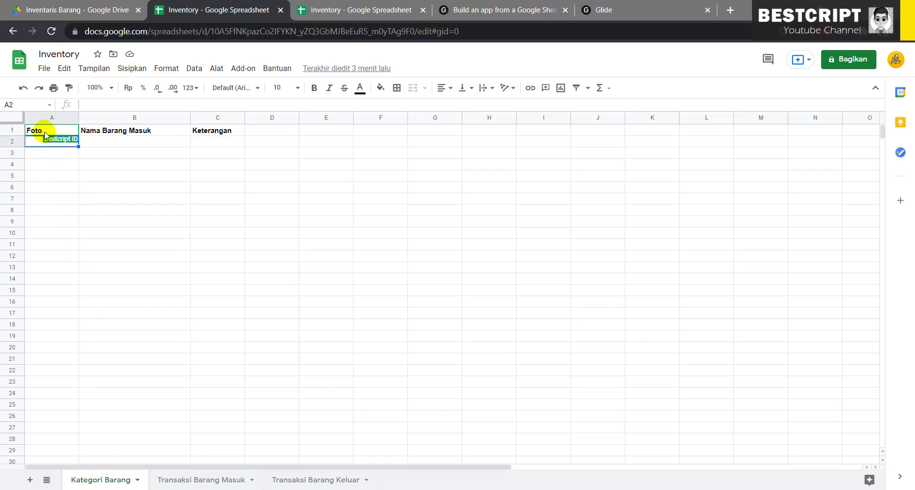
left_click(38, 130)
left_click(130, 134)
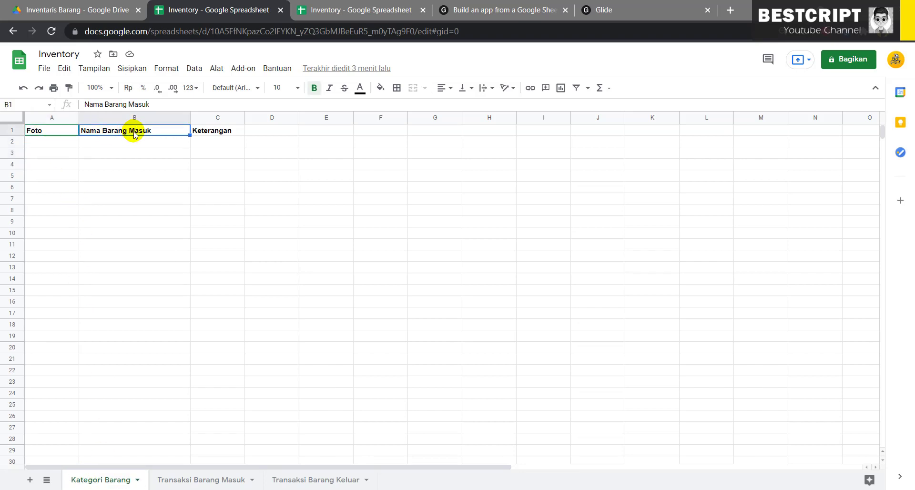
double_click(134, 132)
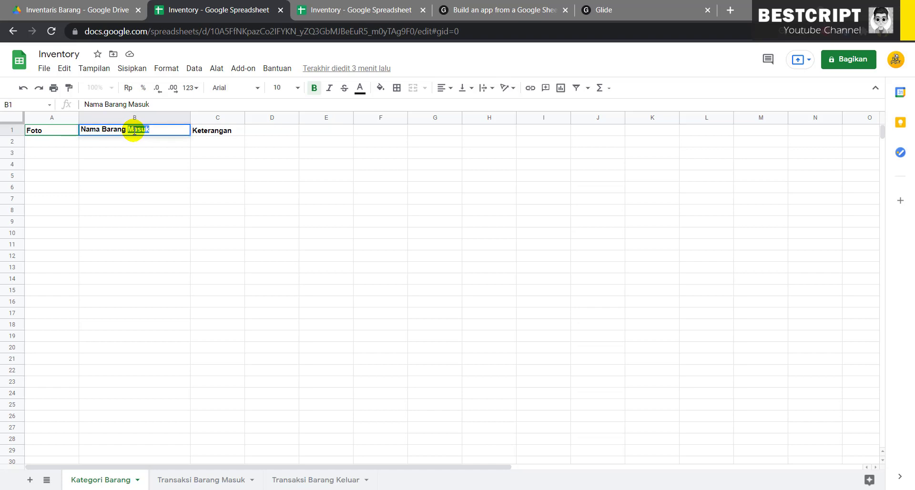
key("Return")
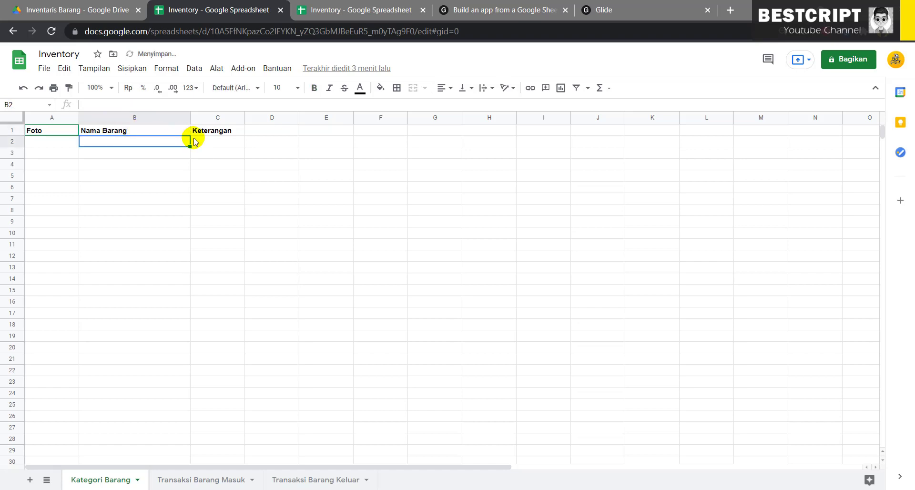
Examine the name and the four column headers of the Transaksi Barang Masuk sheet
left_click(187, 482)
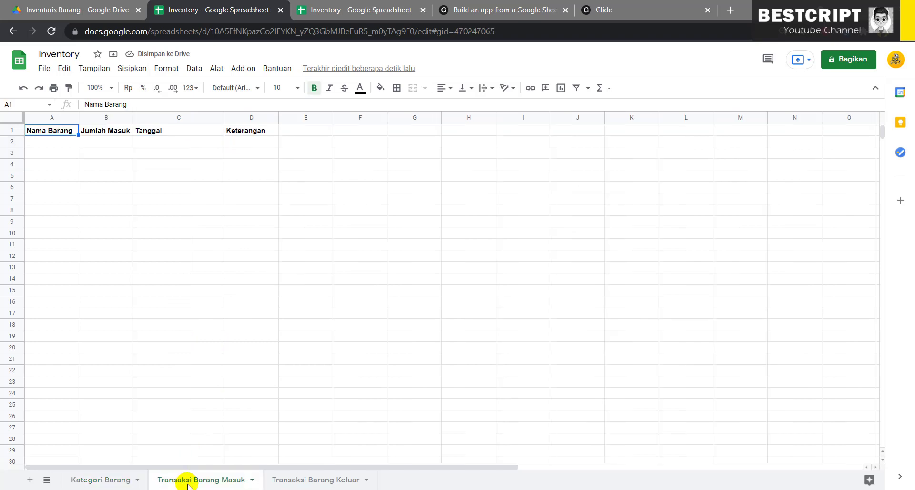
double_click(188, 482)
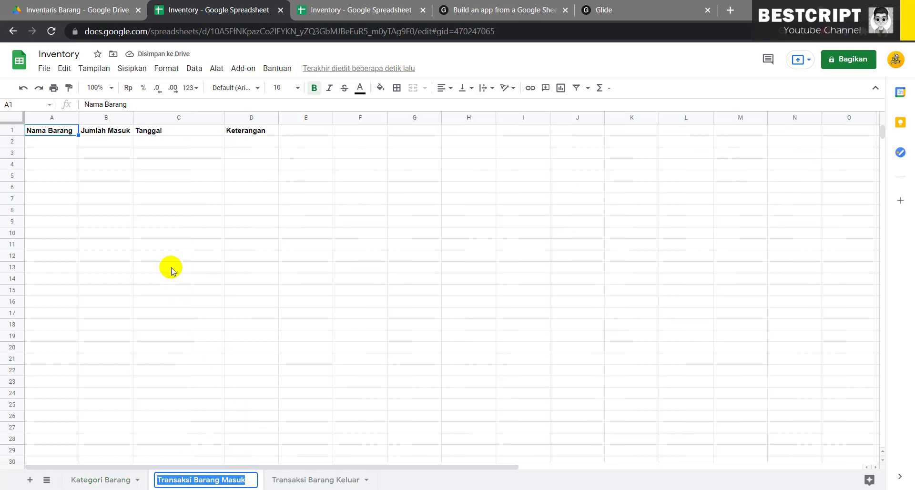
left_click(115, 190)
left_click(51, 130)
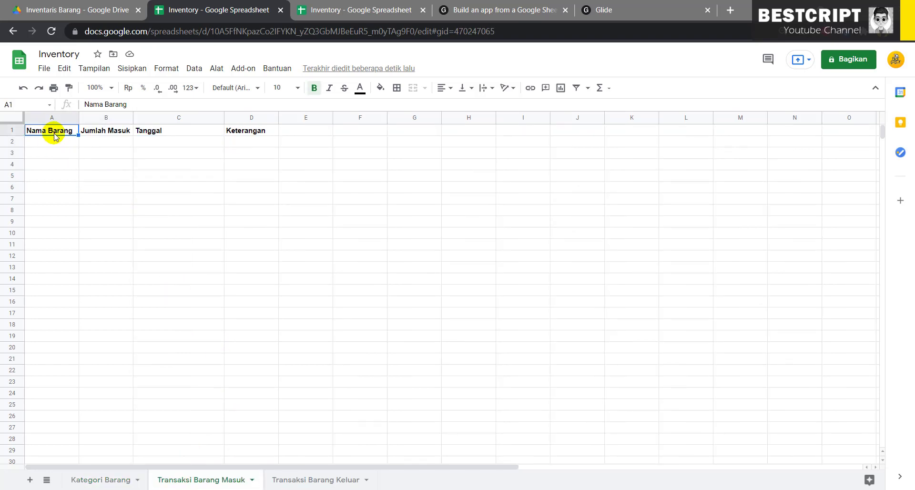
left_click(119, 133)
left_click(153, 130)
left_click(250, 130)
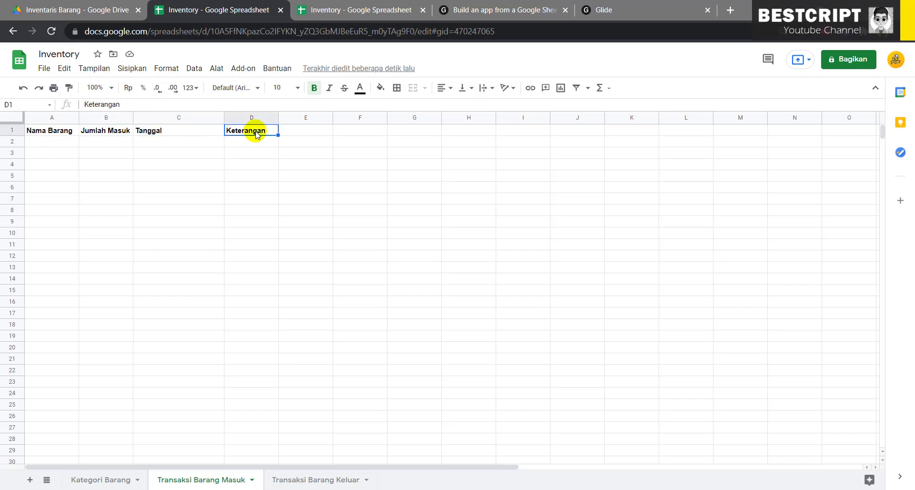
Examine the name and the four column headers of the Transaksi Barang Keluar sheet
left_click(290, 480)
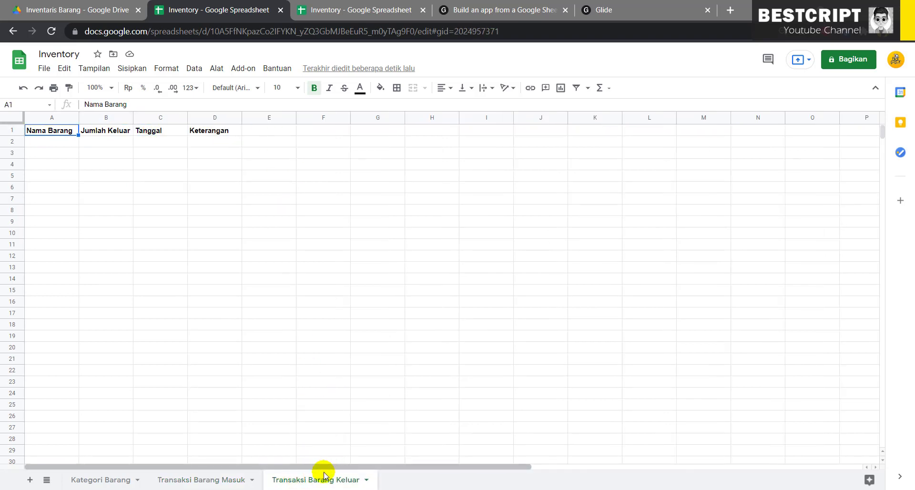
double_click(335, 484)
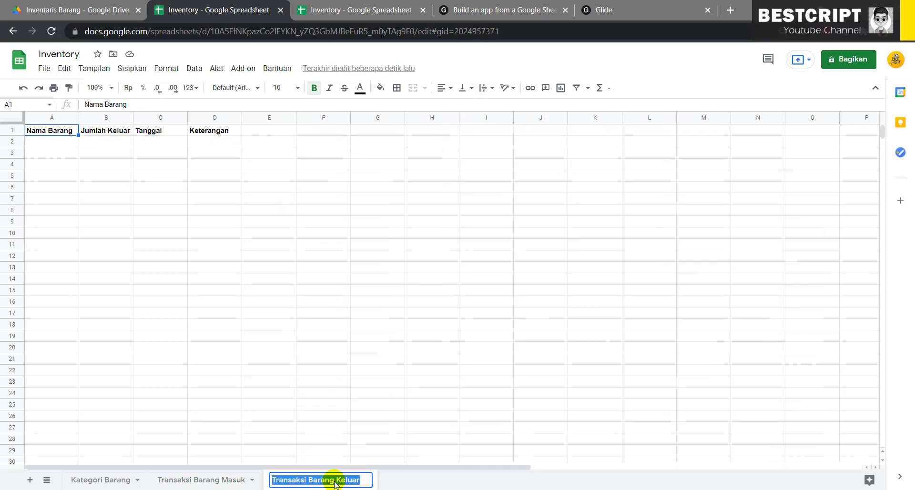
left_click(235, 288)
left_click(44, 130)
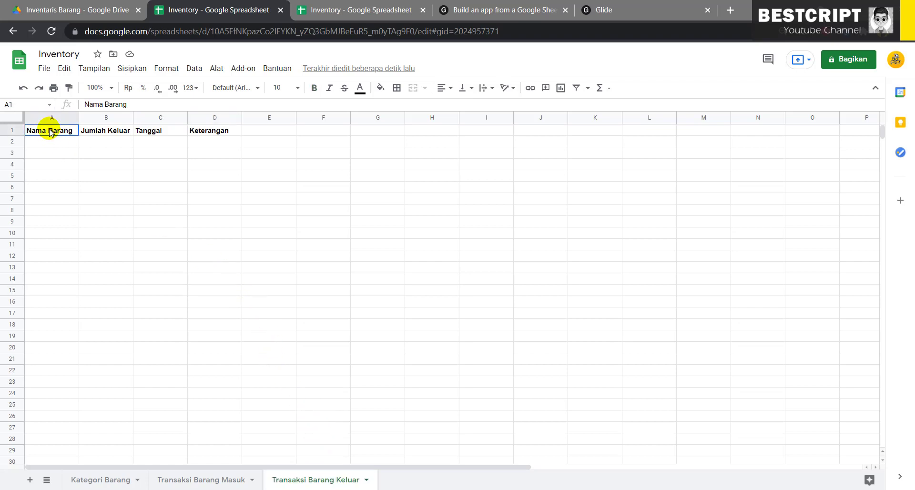
left_click(112, 129)
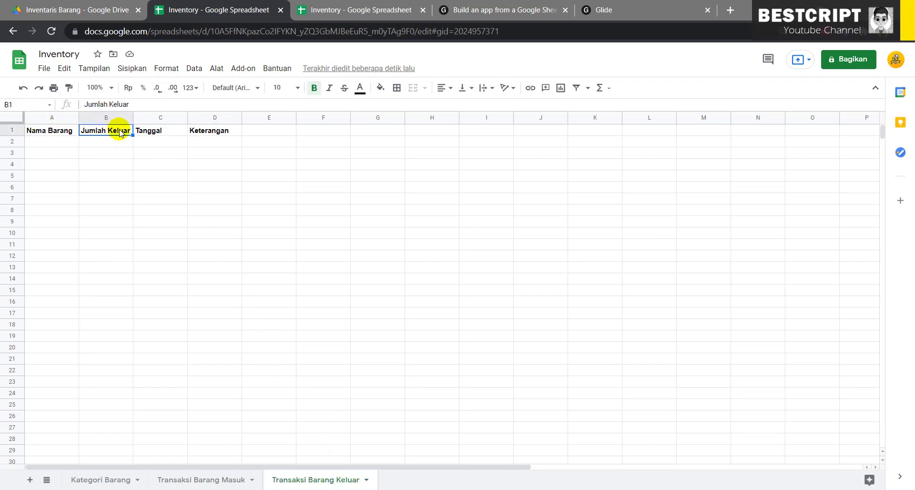
left_click(162, 132)
left_click(222, 132)
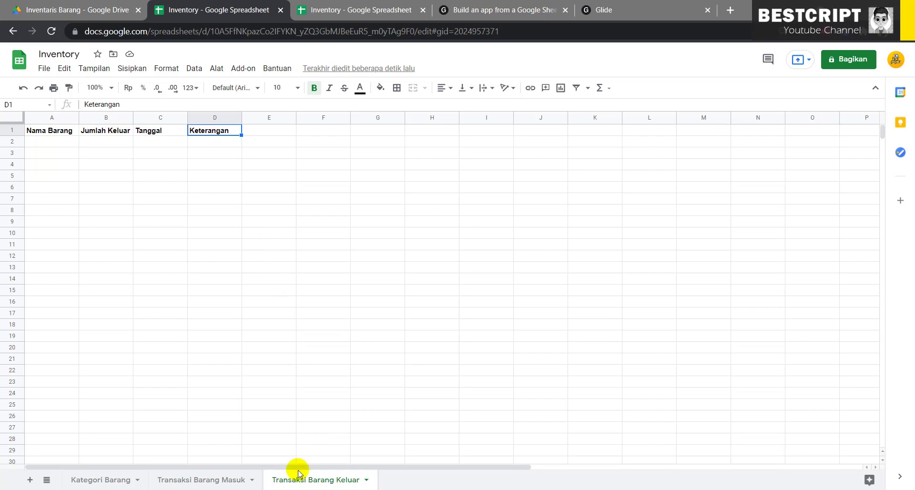
Return to the Kategori Barang sheet, then switch to Glide's My Apps dashboard
left_click(217, 481)
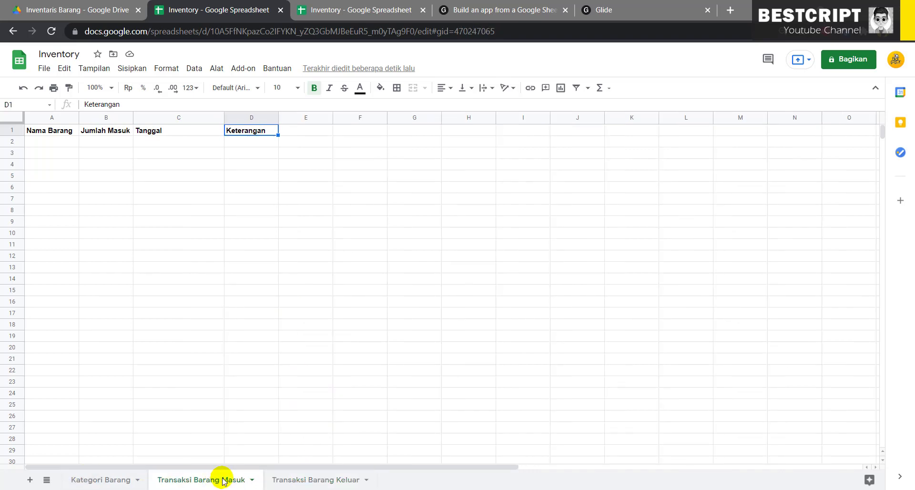
left_click(87, 482)
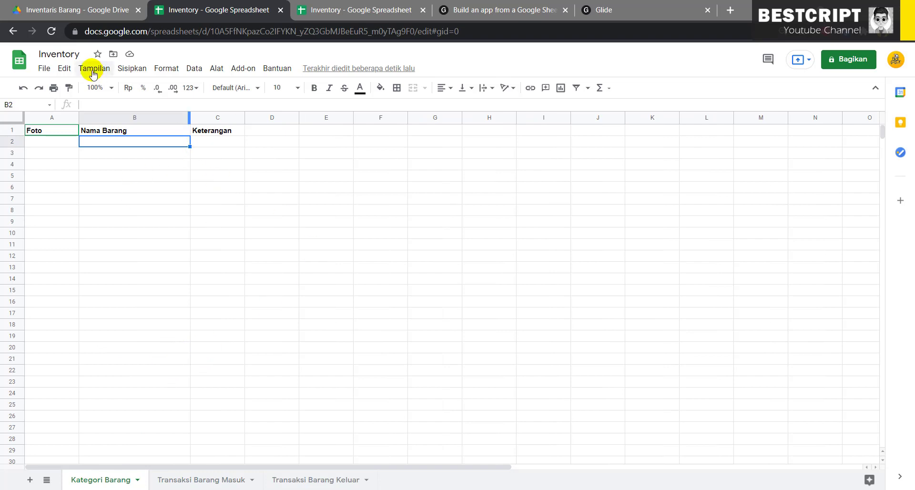
left_click(54, 54)
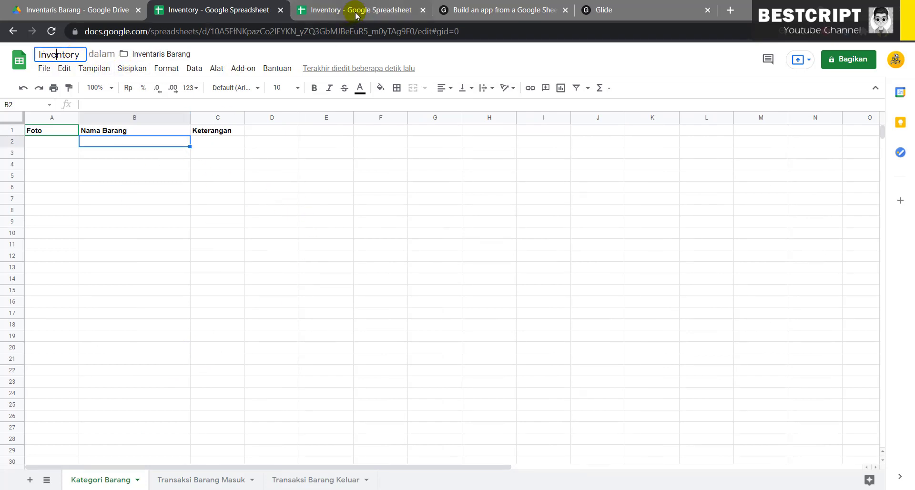
left_click(500, 9)
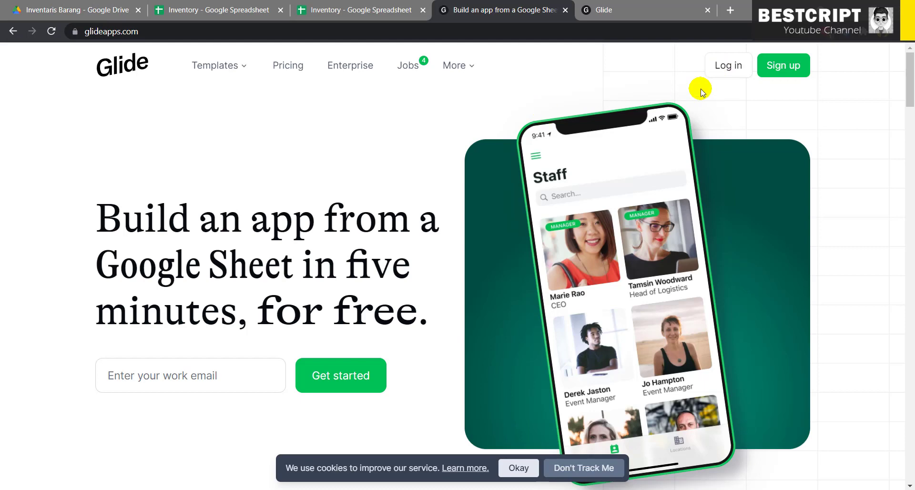
left_click(601, 10)
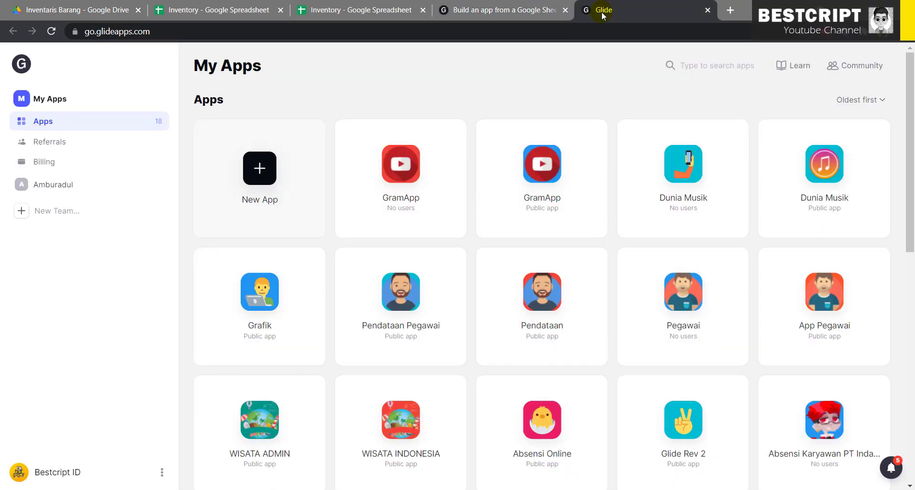
Switch to Google Drive and change the colour of the Inventaris Barang folder in Drive Saya to light orange
left_click(260, 180)
left_click(576, 152)
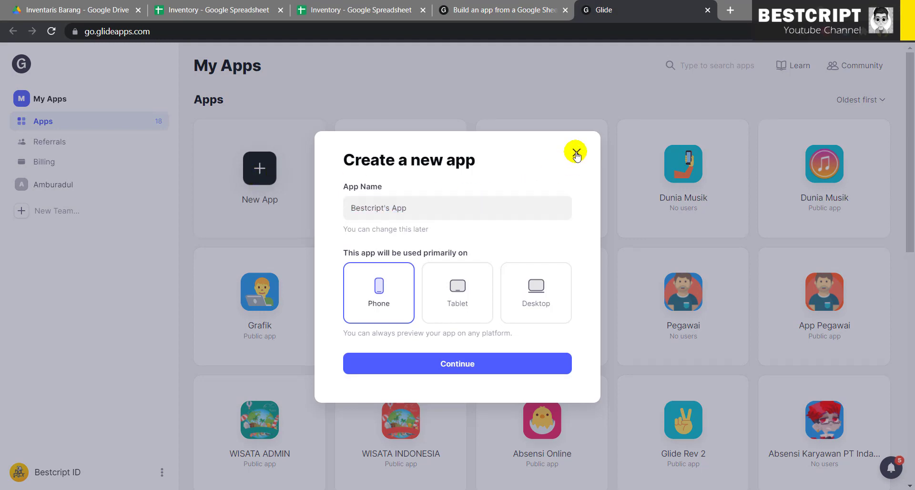
left_click(64, 6)
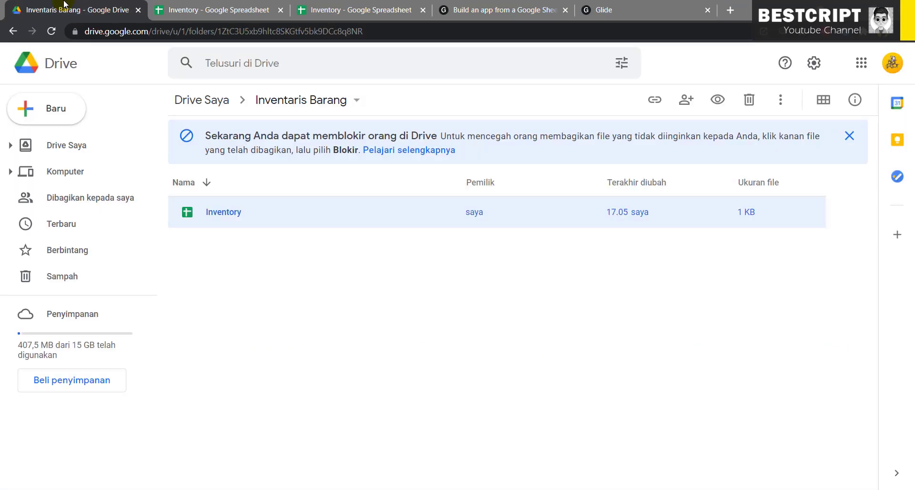
left_click(214, 100)
scroll(252, 368, "down", 5)
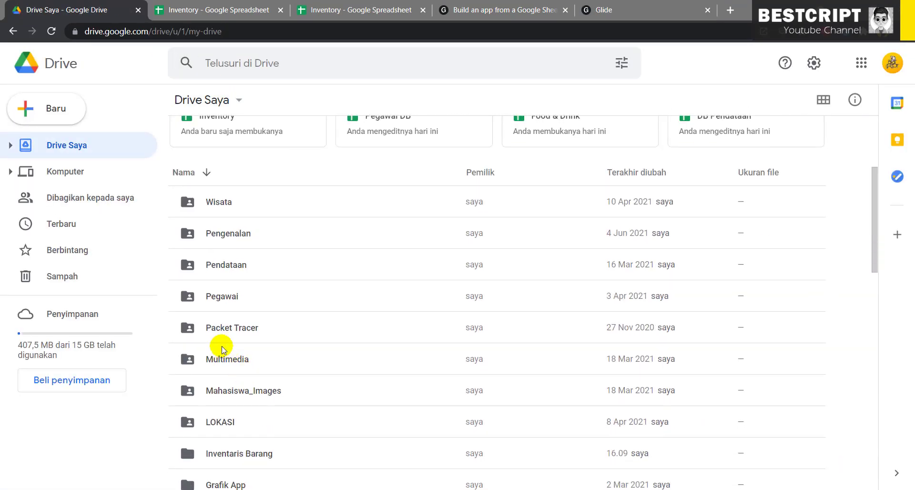
scroll(201, 377, "down", 2)
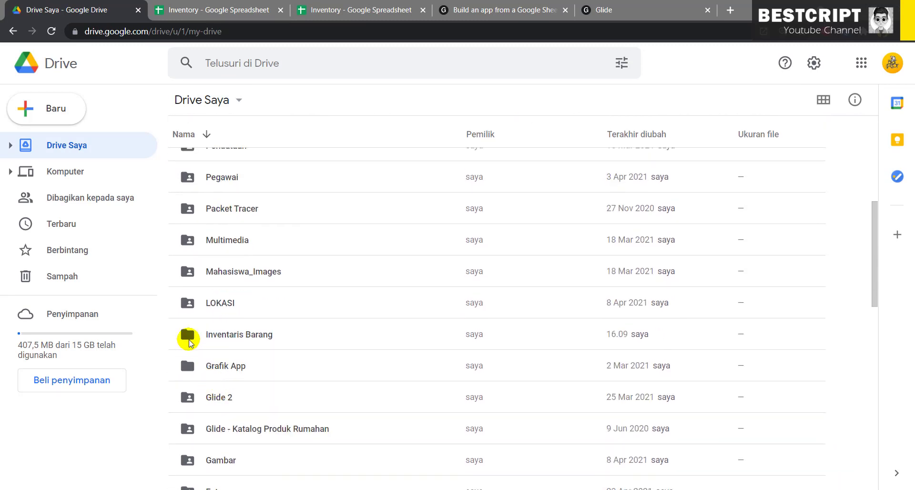
right_click(187, 337)
mouse_move(365, 363)
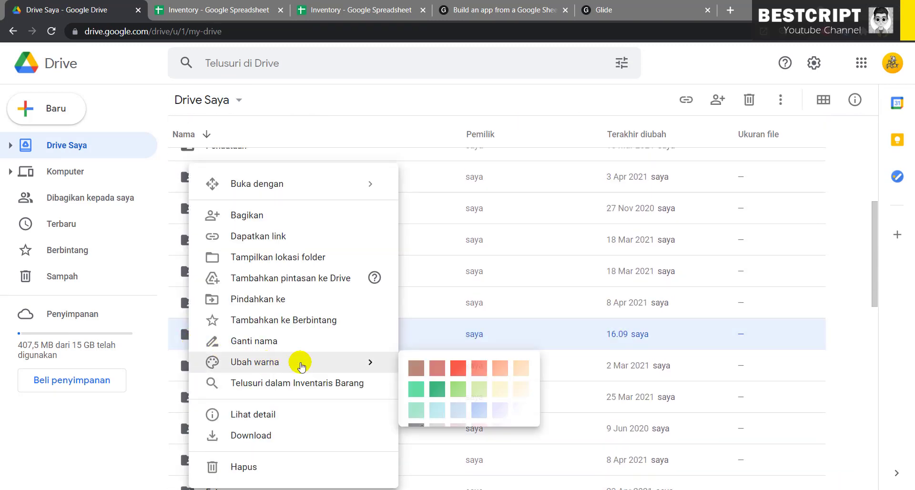
left_click(517, 372)
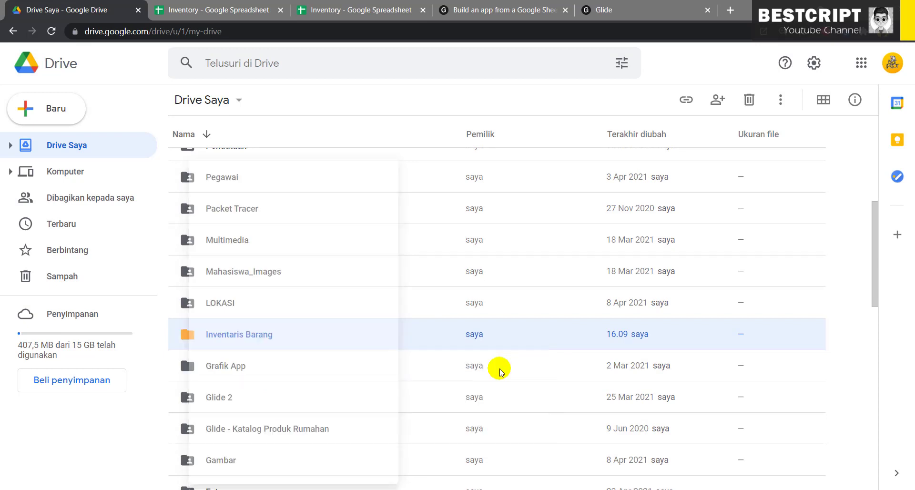
Share the Inventaris Barang folder view-only with anyone who has the link, and open the folder
right_click(232, 336)
left_click(297, 160)
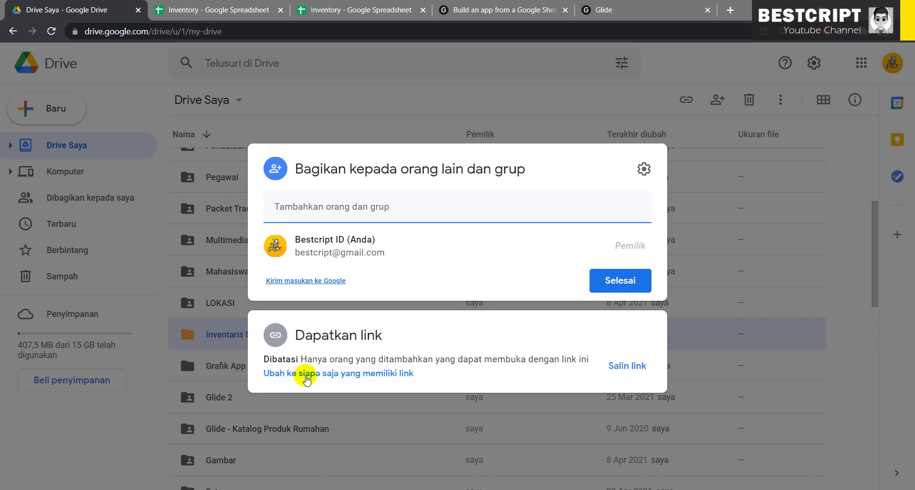
left_click(308, 315)
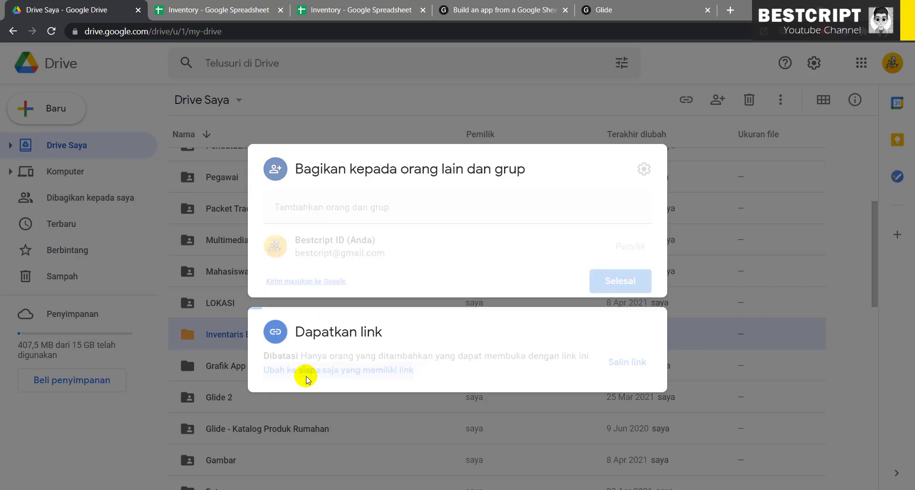
left_click(636, 373)
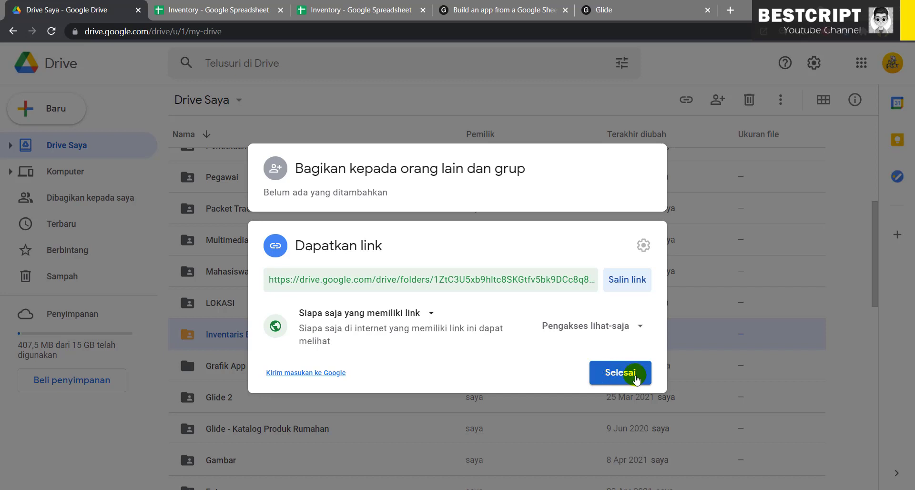
left_click(621, 376)
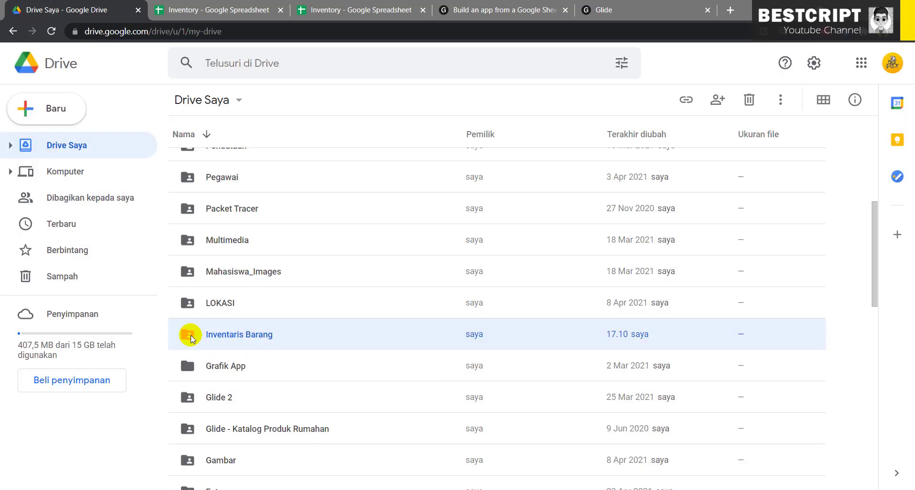
double_click(191, 336)
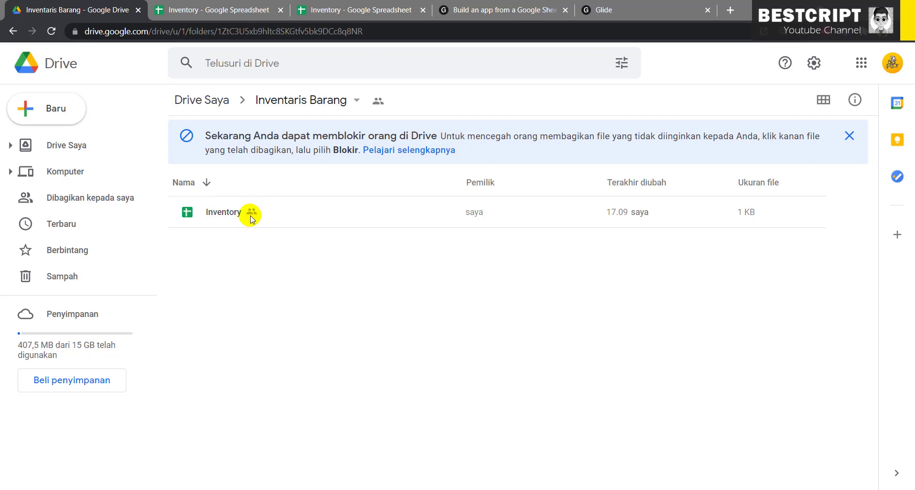
Switch to Glide and create a new phone app named "Inventaris Stok Barang"
left_click(620, 10)
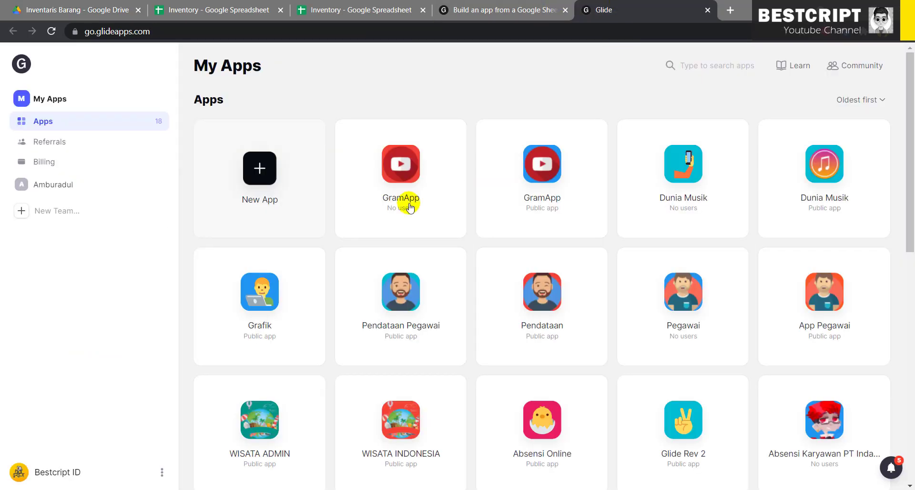
left_click(259, 169)
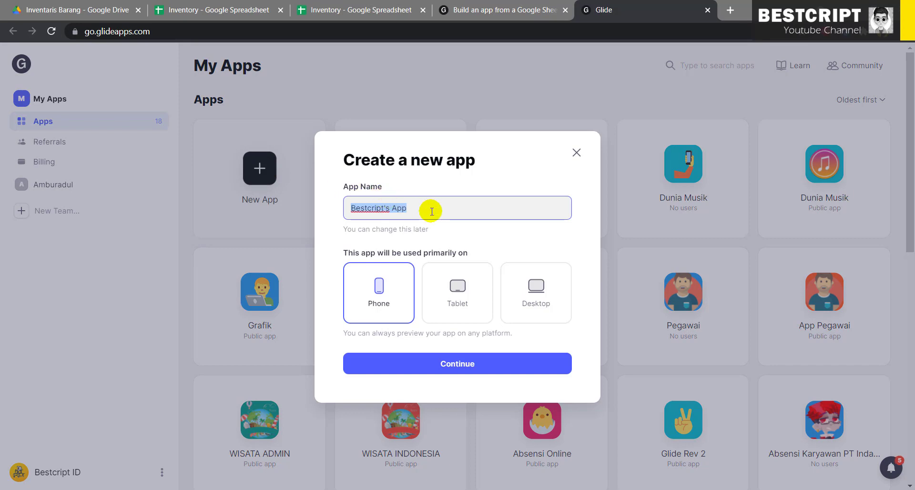
key("BackSpace")
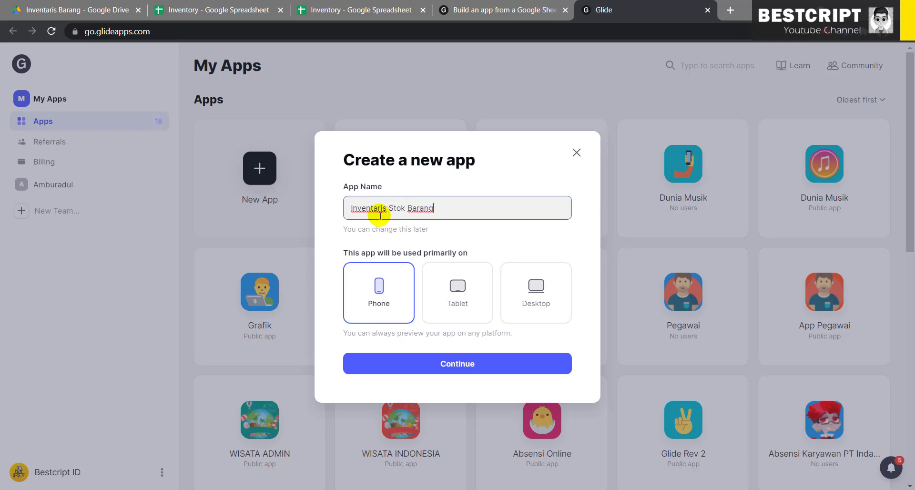
left_click(449, 363)
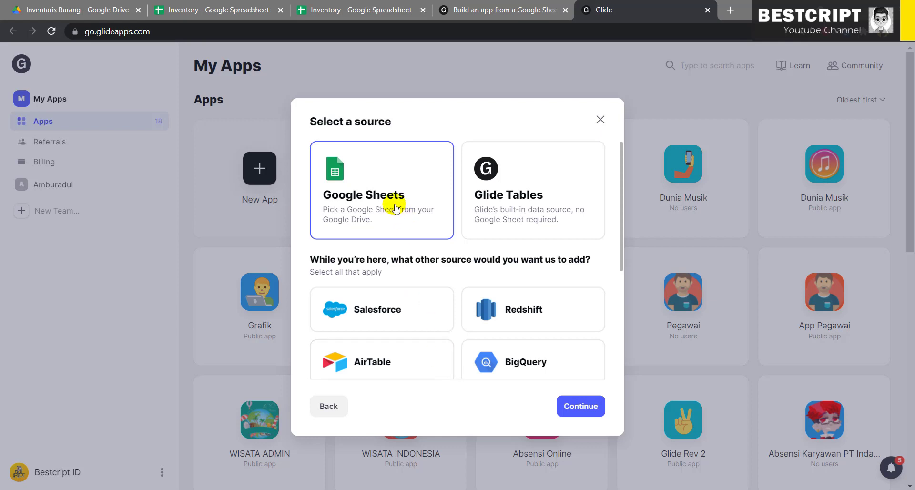
Use Google Sheets as the app's source and select the Inventory spreadsheet
left_click(581, 407)
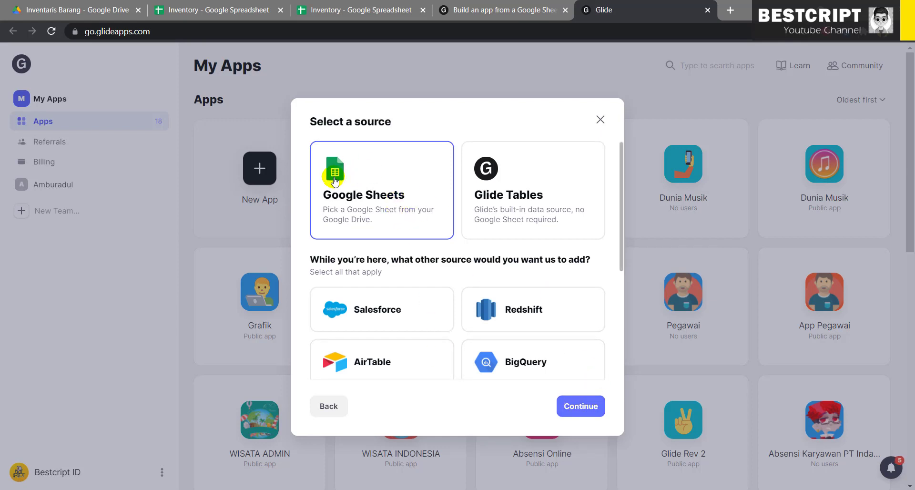
left_click(581, 407)
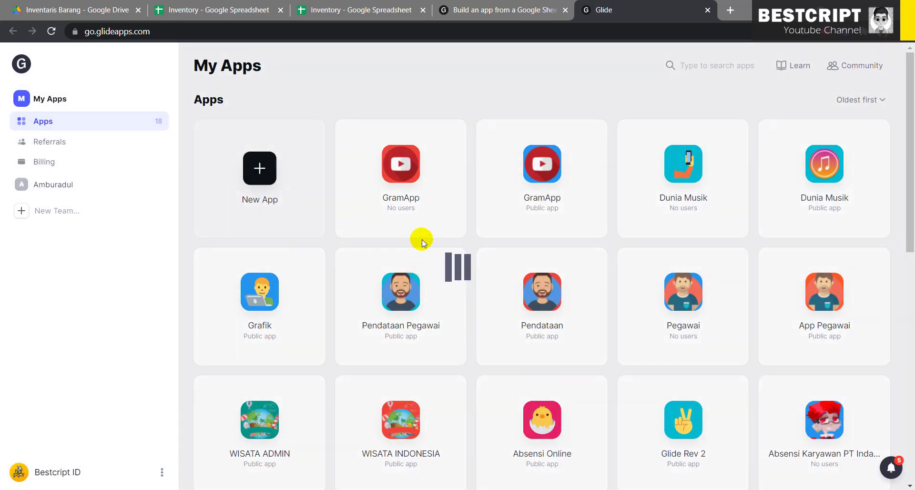
left_click(212, 192)
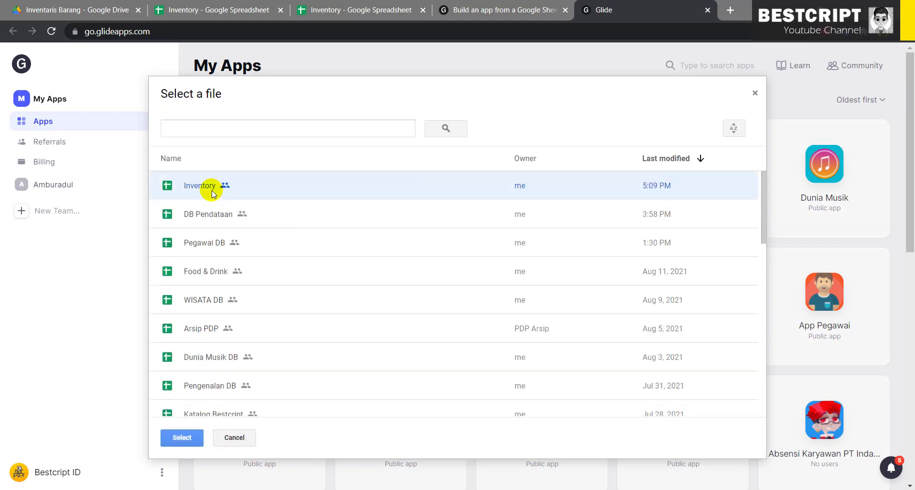
left_click(242, 126)
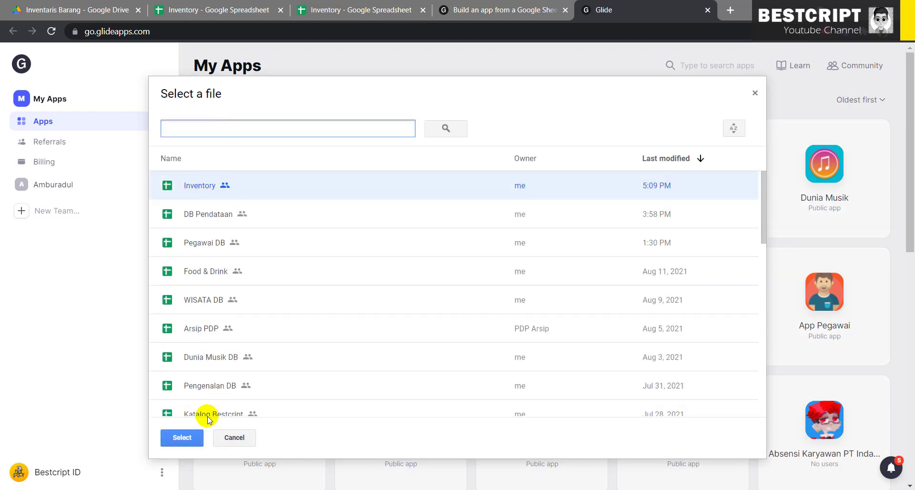
left_click(180, 436)
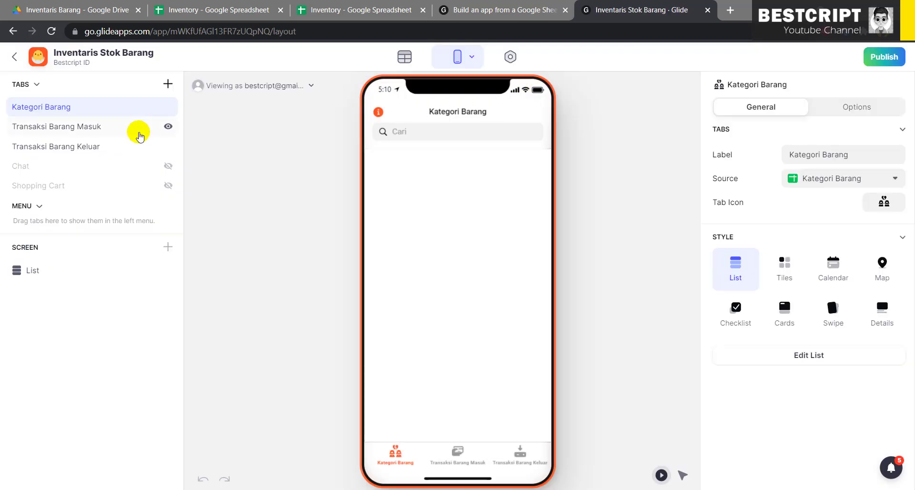
Allow users to add items to the list on the Kategori Barang tab
left_click(57, 126)
left_click(59, 145)
left_click(70, 107)
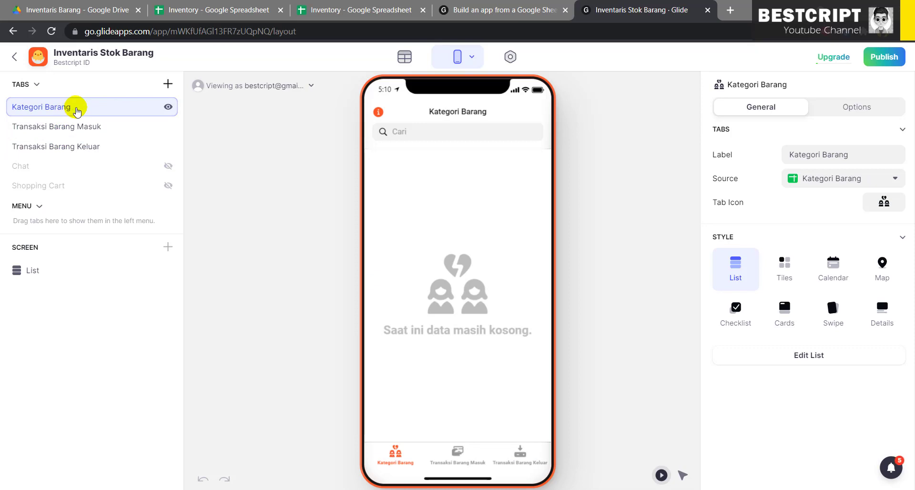
left_click(29, 270)
left_click(873, 107)
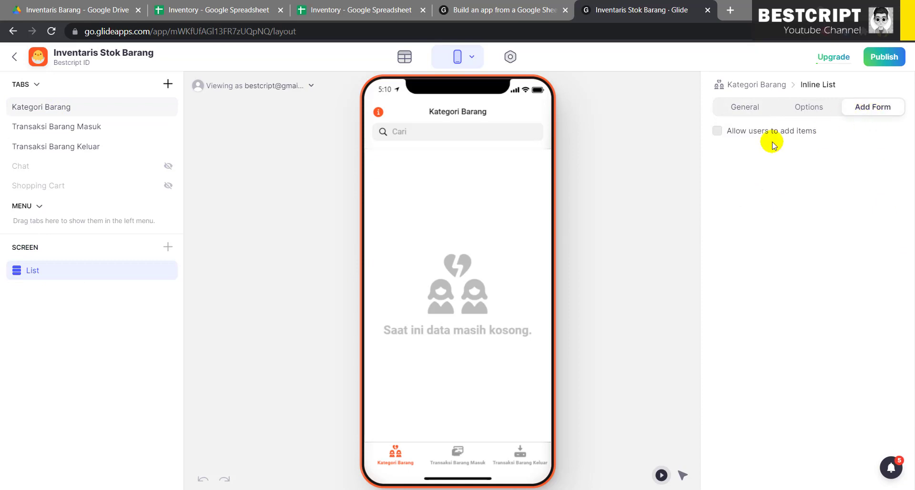
left_click(717, 131)
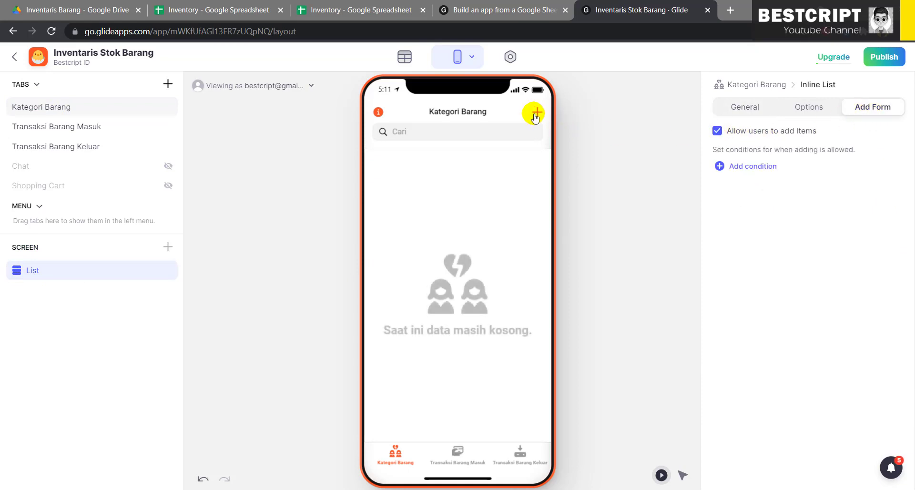
Open the Kategori Barang add form and remove its Foto and Keterangan text entries
left_click(536, 112)
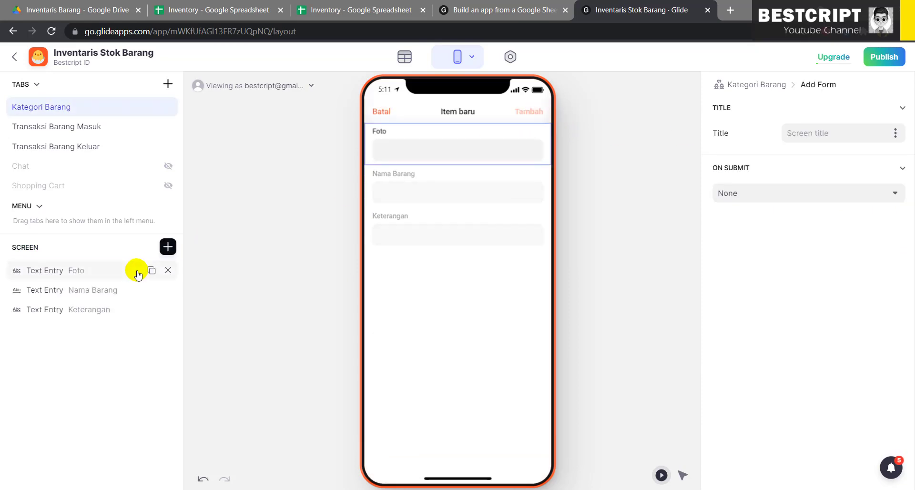
left_click(168, 271)
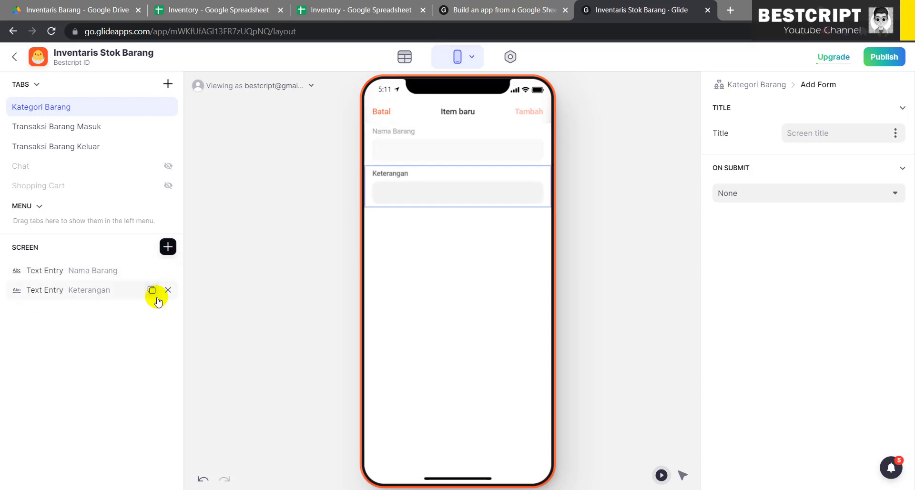
left_click(168, 288)
Add an Image Picker for the Foto column to the add form and place it above Nama Barang
left_click(168, 247)
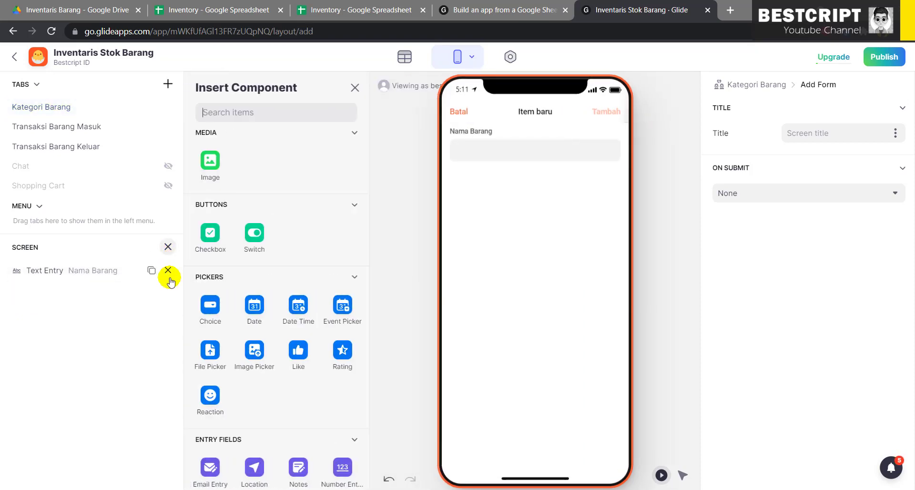
left_click(260, 352)
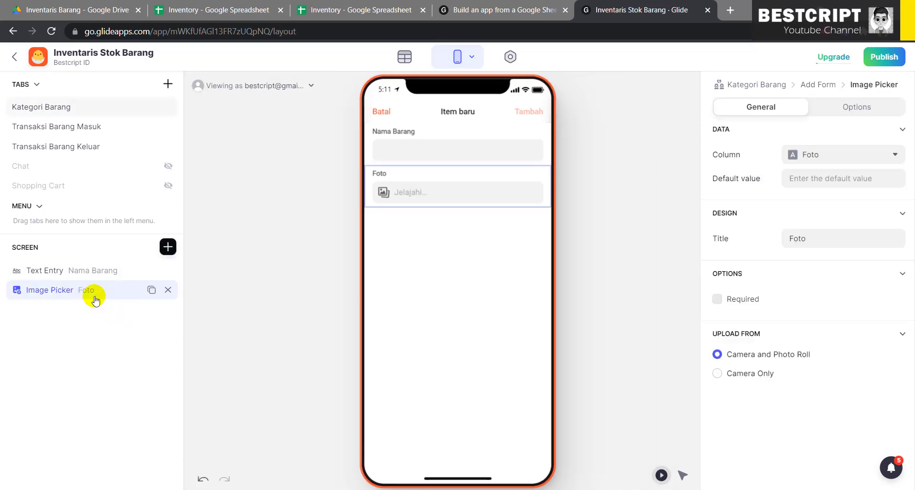
left_click_drag(92, 298, 138, 259)
Add a Notes component for the Keterangan column below Nama Barang in the add form
left_click(168, 247)
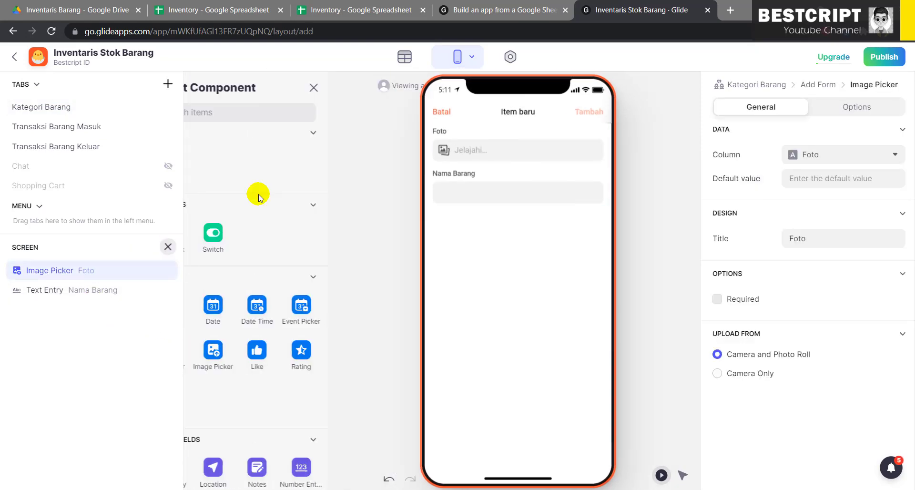
type("not")
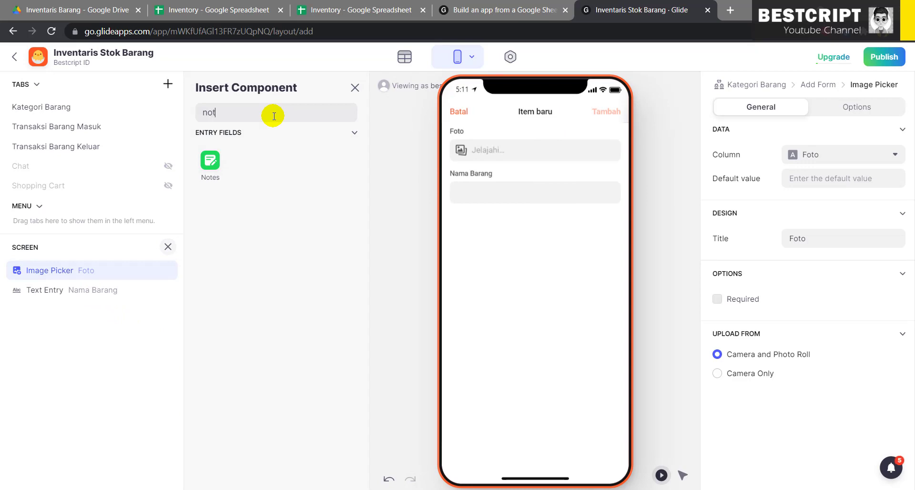
left_click(220, 181)
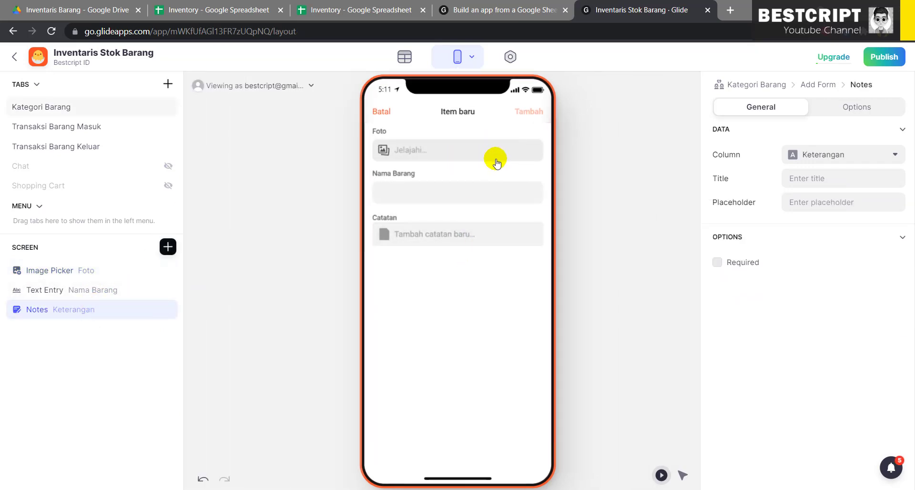
Upload the apel picture as the Foto and enter "Apel" as the Nama Barang in the previewed new item form
left_click(465, 150)
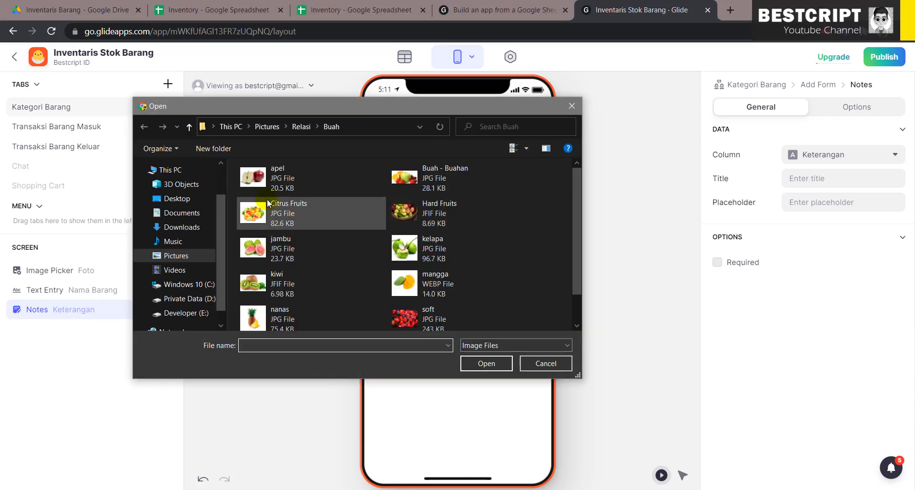
double_click(270, 174)
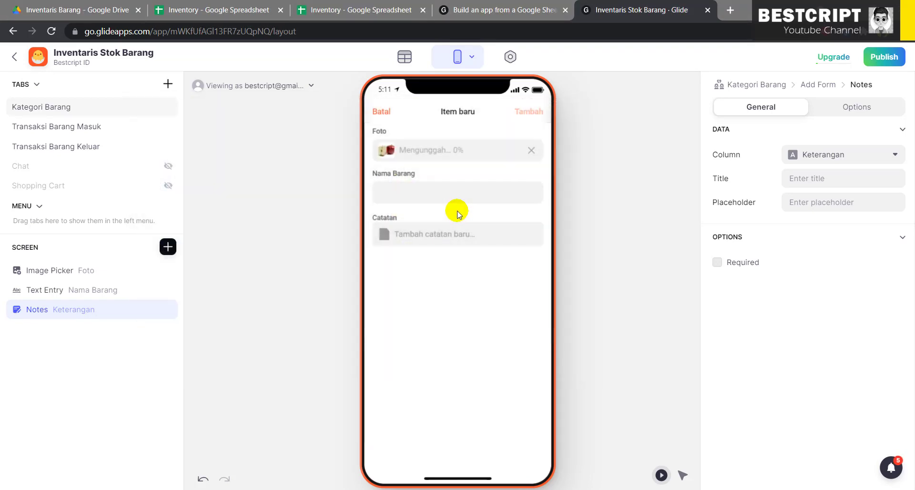
left_click(420, 194)
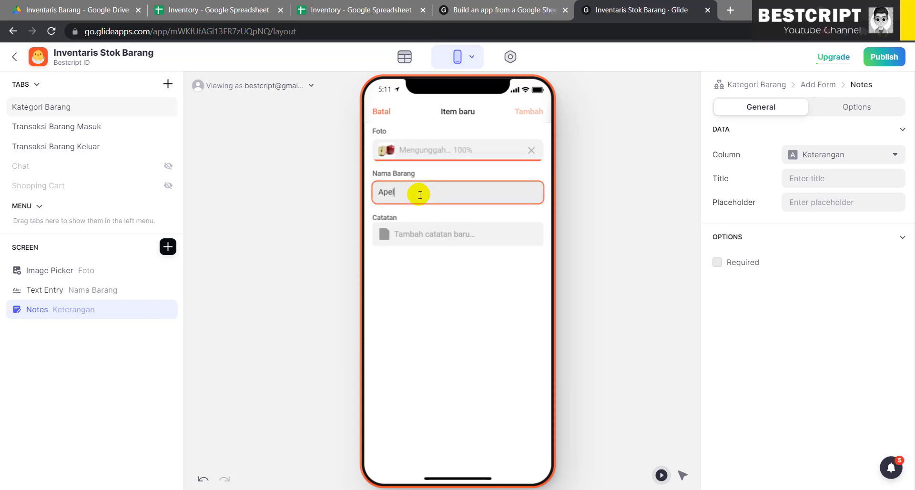
Open the Catatan note for editing, then search Google for "apel adalah" in a new browser tab and copy the fruit's description paragraph
left_click(424, 236)
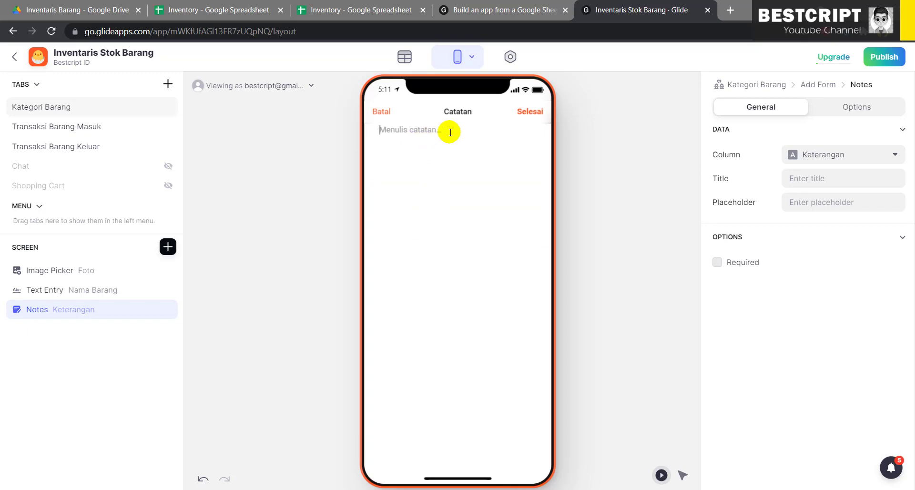
left_click(733, 11)
type("a")
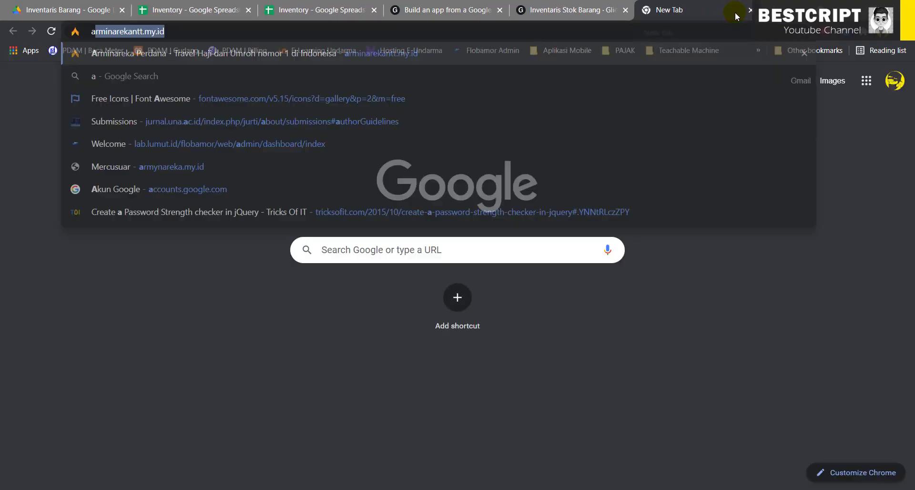
type("pel adala")
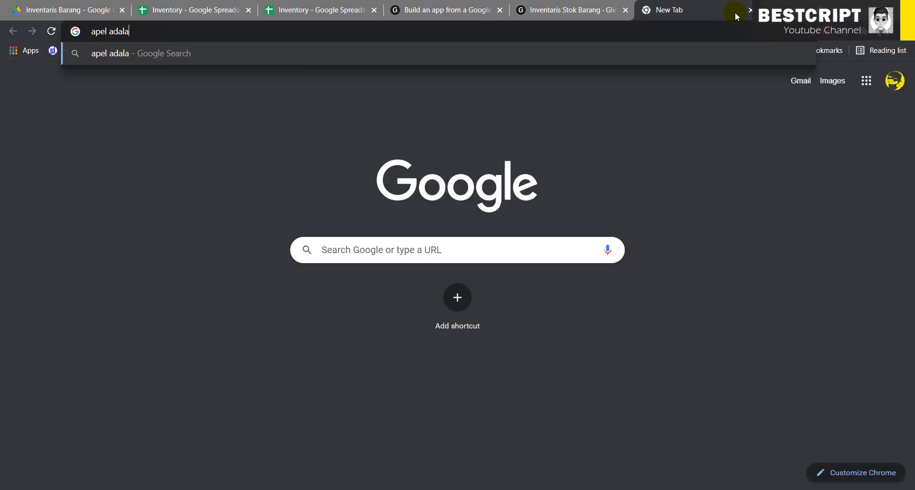
type("h'")
key("Return")
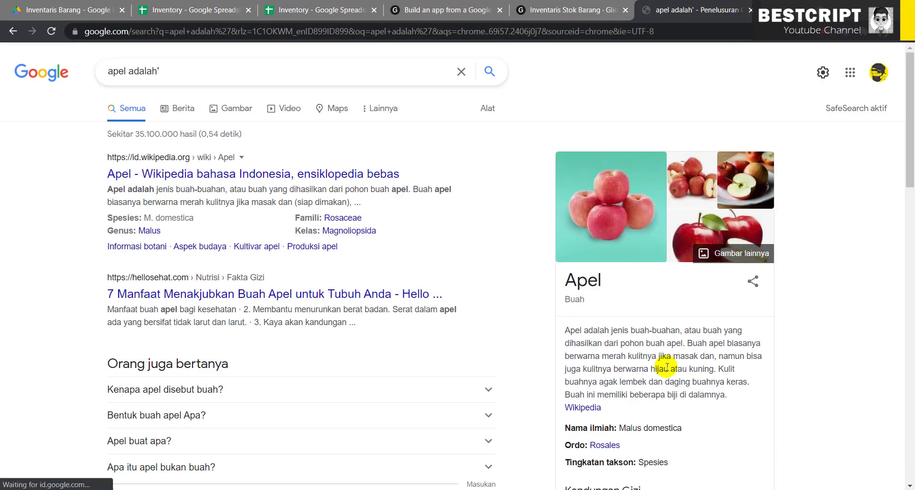
left_click_drag(734, 397, 561, 335)
key("ctrl+c")
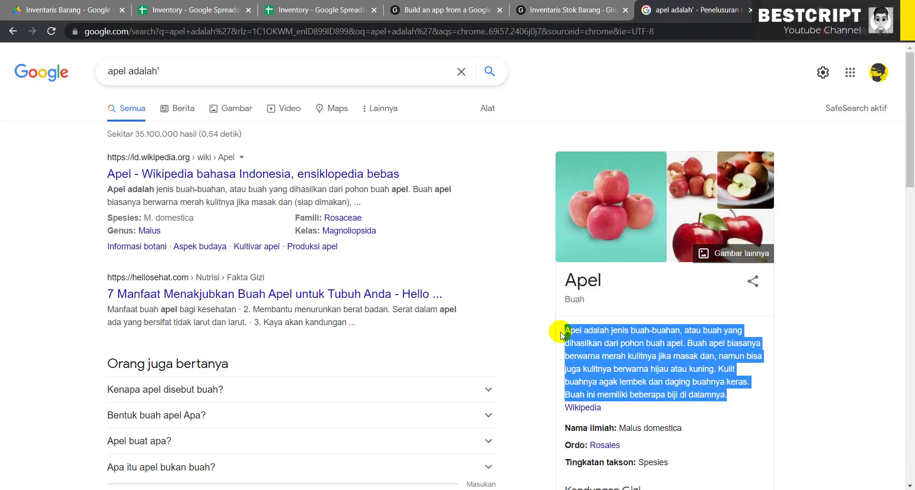
Back in Glide, paste the copied description into the Catatan note and add the Apel item
left_click(549, 5)
key("ctrl+v")
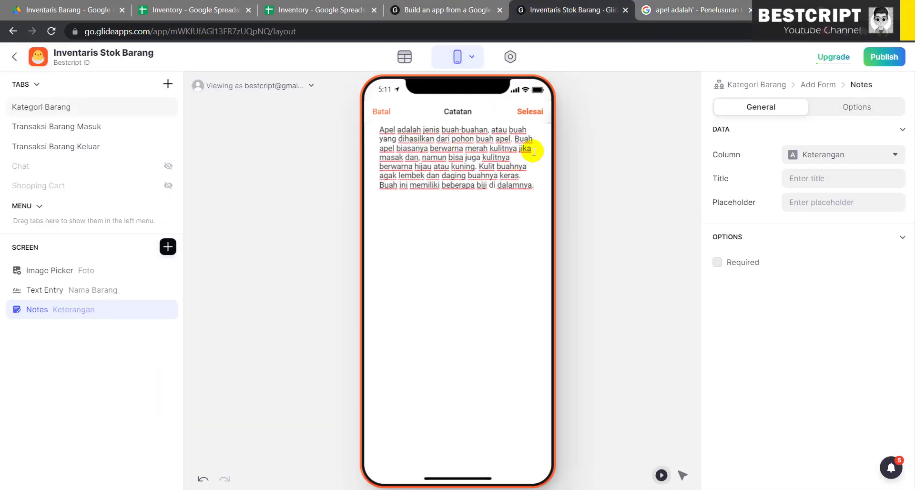
left_click(531, 112)
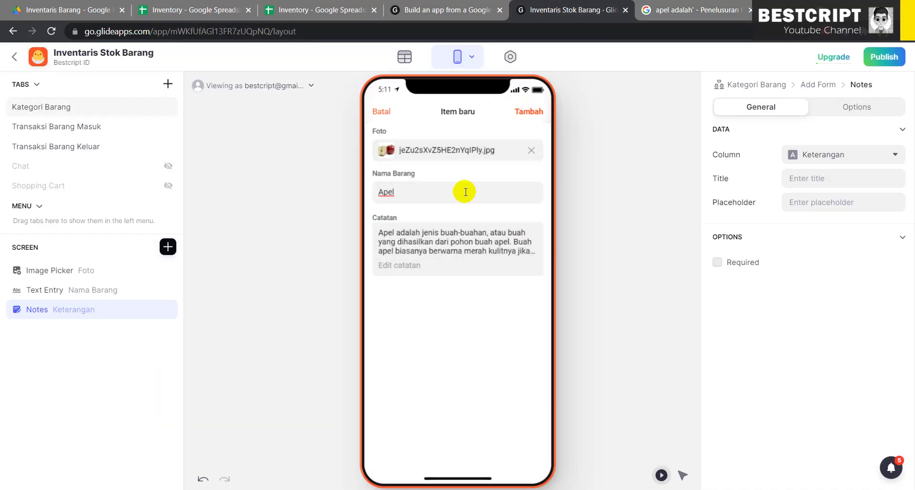
left_click(532, 114)
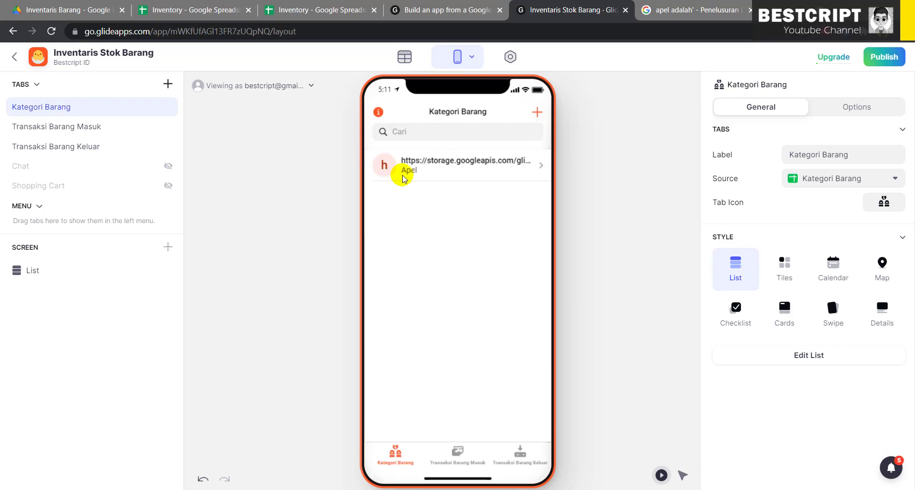
Configure the Kategori Barang list with Nama Barang as Title, Foto as Image and no Details column
left_click(33, 269)
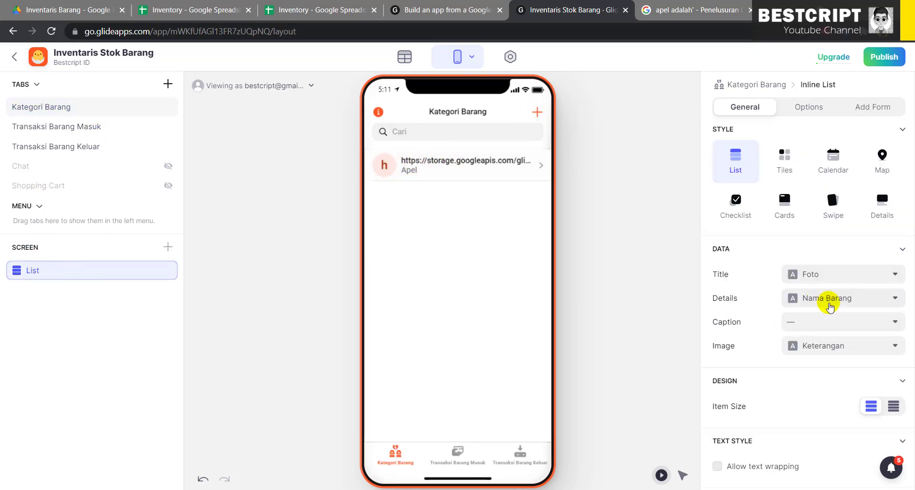
left_click(856, 352)
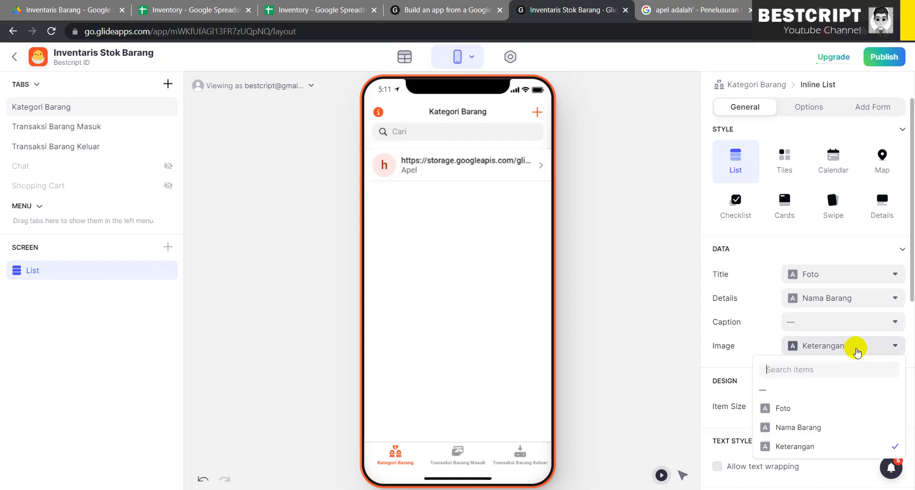
left_click(813, 408)
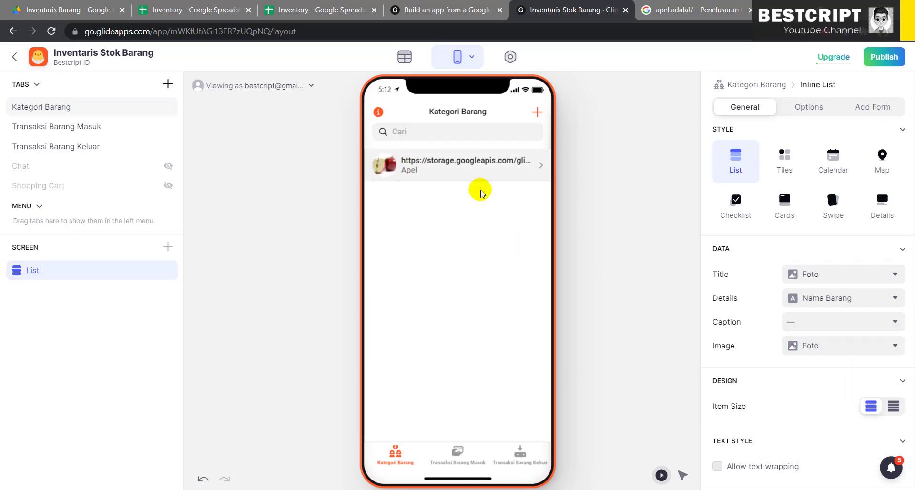
left_click(848, 301)
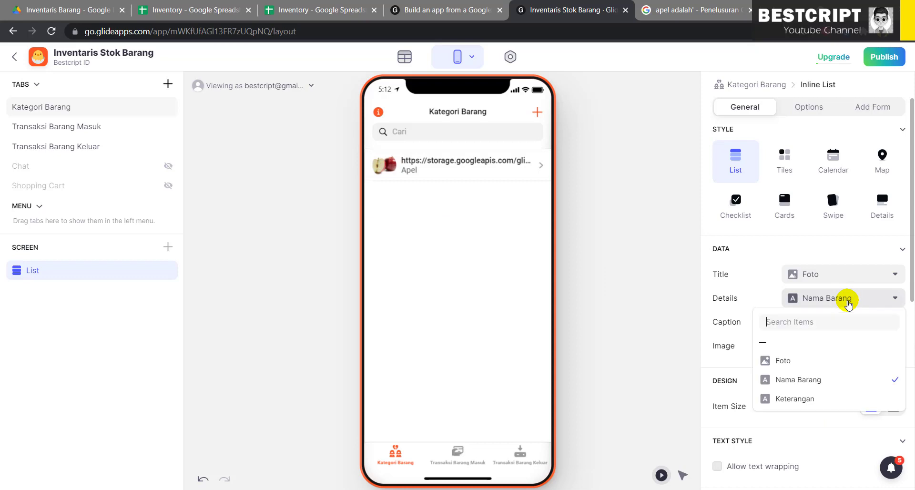
left_click(852, 274)
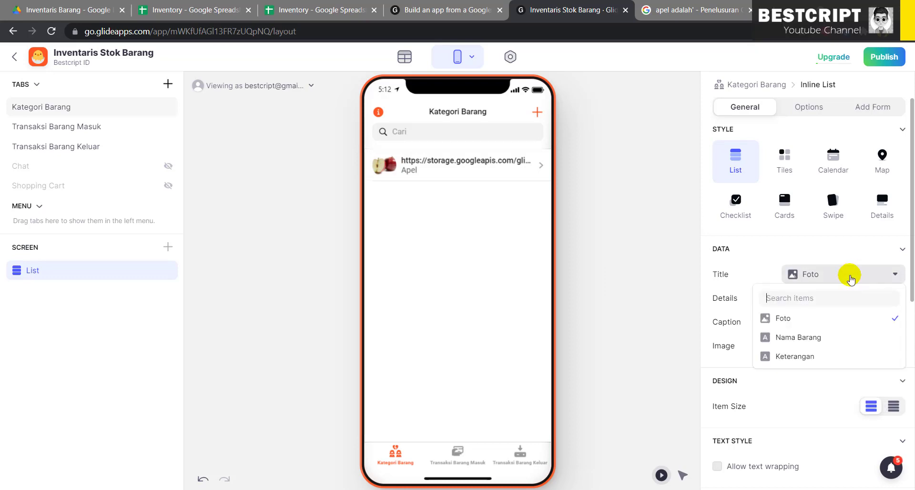
left_click(792, 337)
left_click(821, 299)
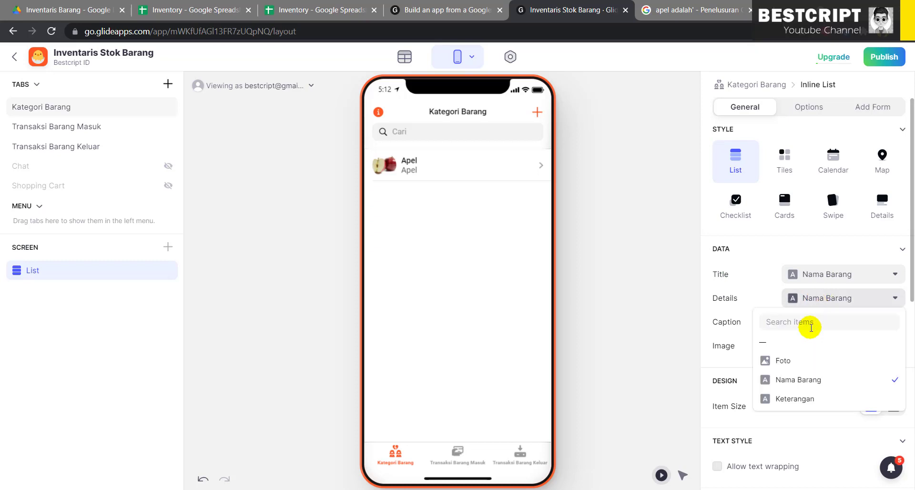
left_click(804, 341)
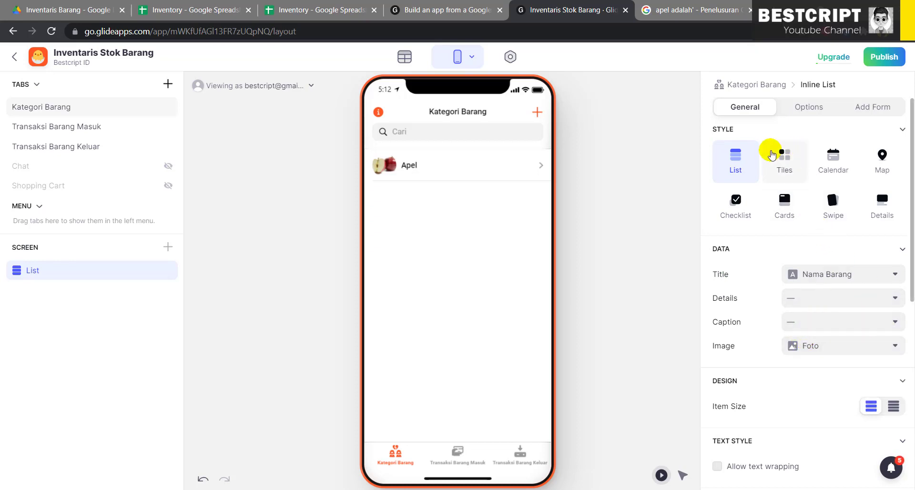
Change the list style to Tiles with a Square tile shape and three tiles per row
left_click(786, 159)
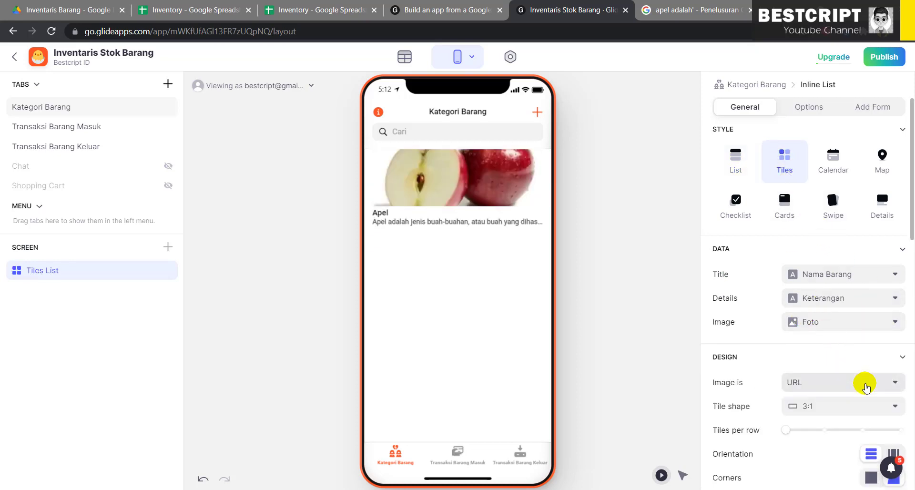
scroll(853, 377, "down", 1)
left_click(839, 347)
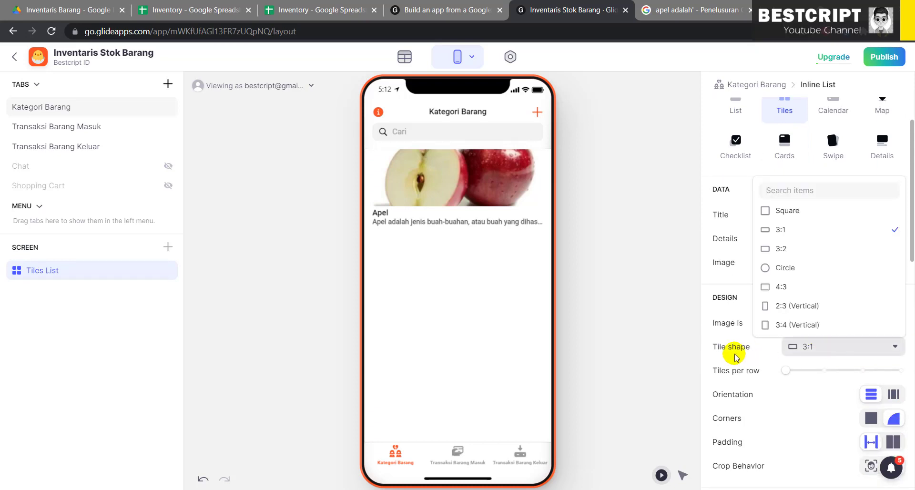
left_click(788, 210)
scroll(831, 376, "down", 1)
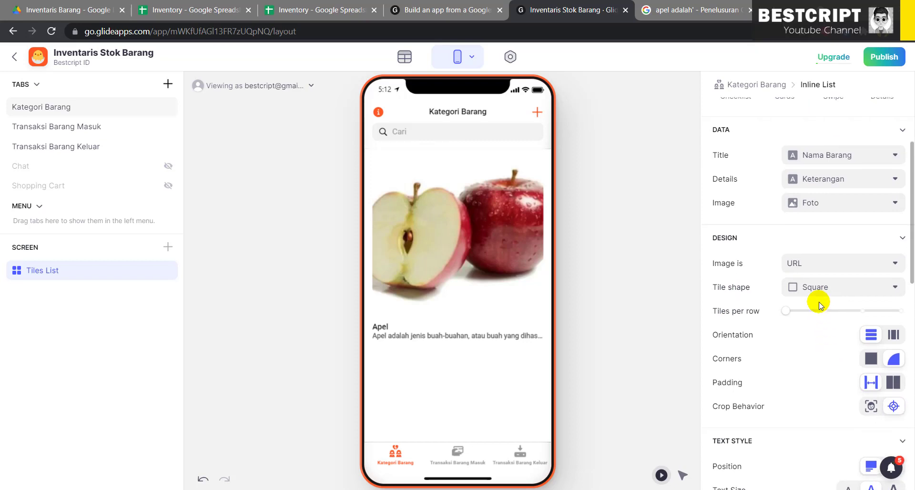
left_click(823, 310)
left_click(860, 311)
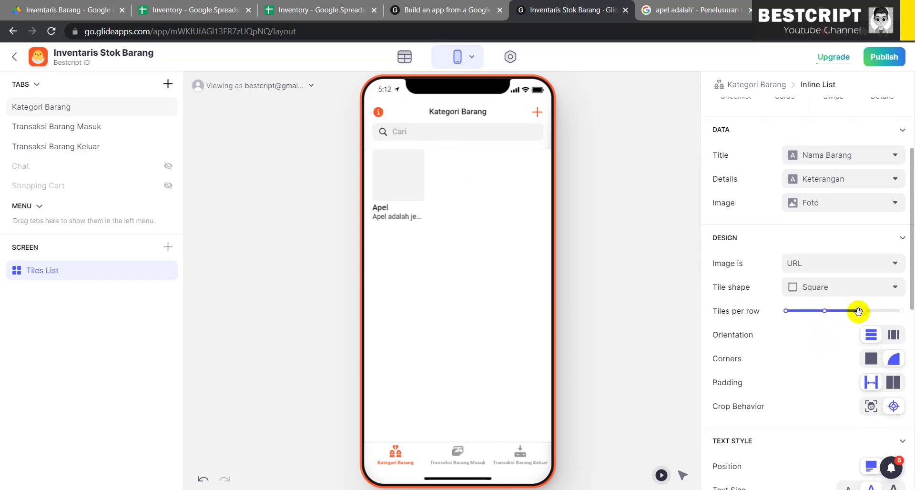
Set the tiles' text position to Overlay and clear the Details column
scroll(887, 371, "down", 1)
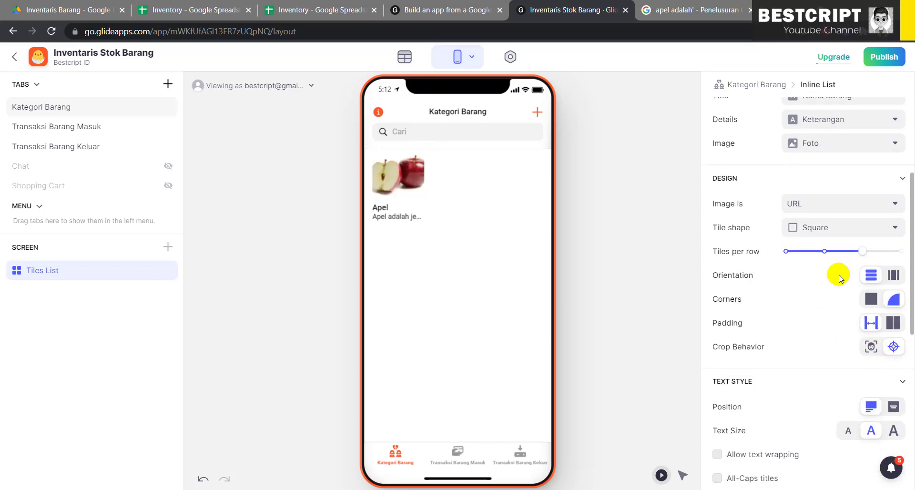
scroll(825, 310, "down", 2)
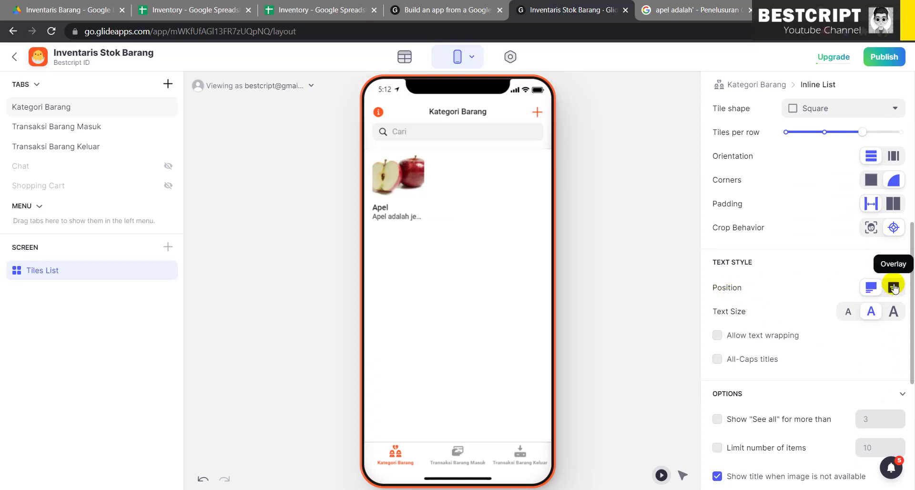
left_click(894, 287)
scroll(810, 277, "up", 3)
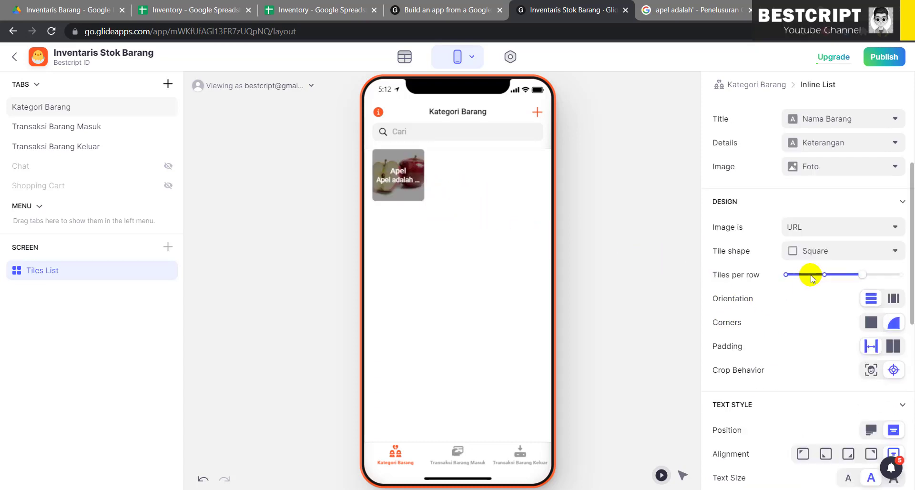
scroll(812, 279, "up", 2)
left_click(837, 237)
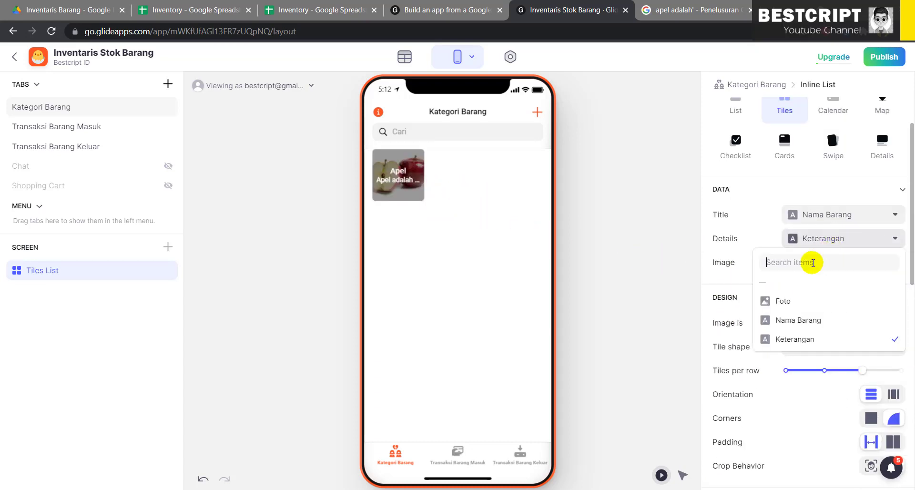
left_click(797, 286)
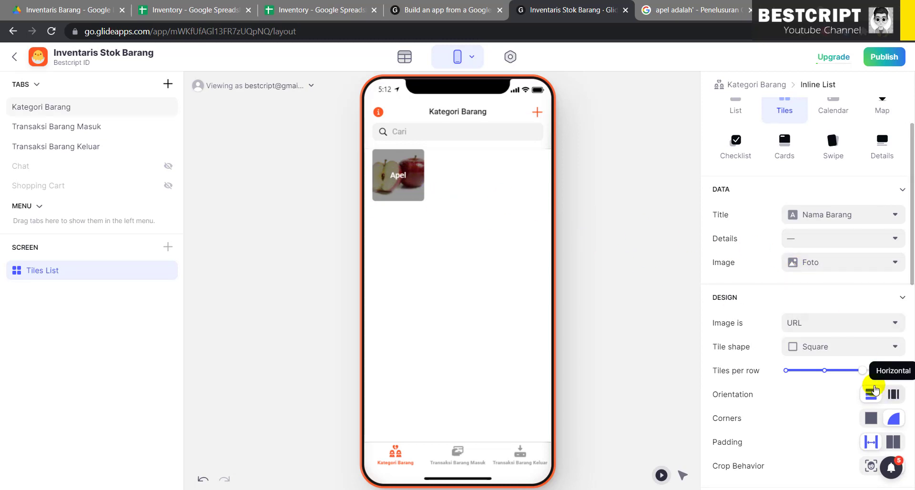
Show two tiles per row and style the overlay text as Lower Left aligned, large size with all-caps titles
left_click(825, 370)
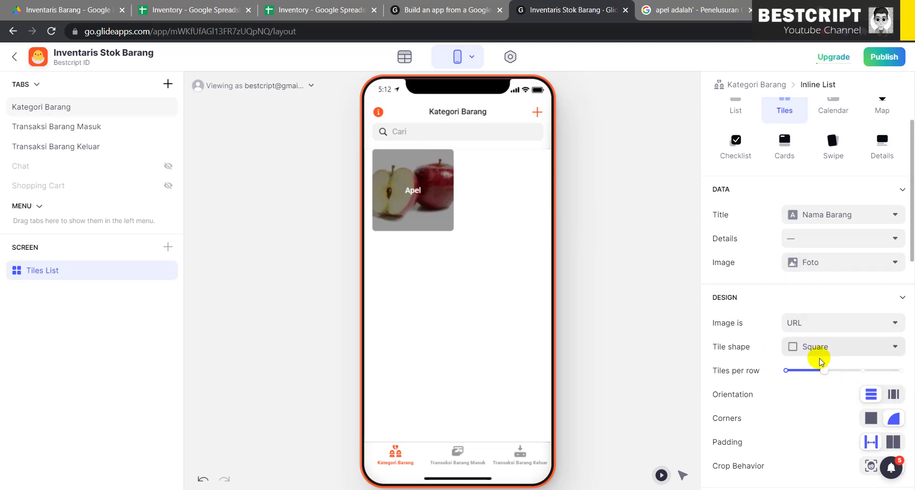
scroll(832, 391, "down", 4)
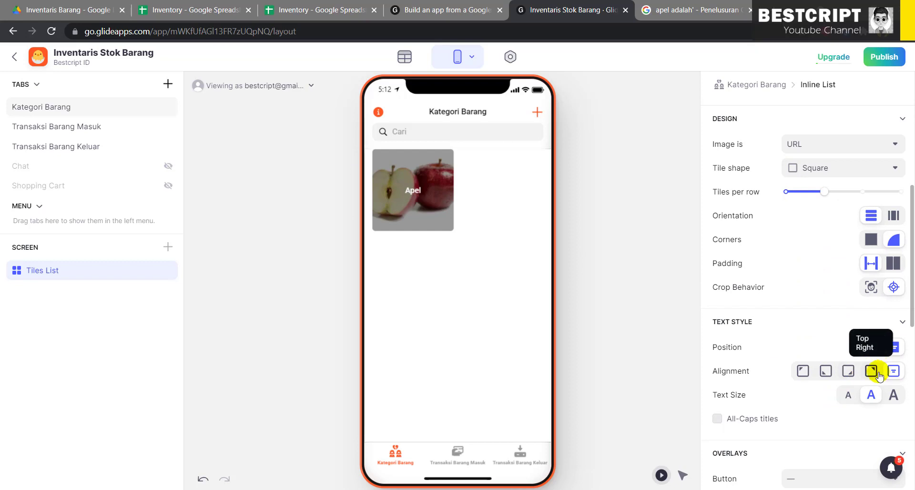
left_click(830, 375)
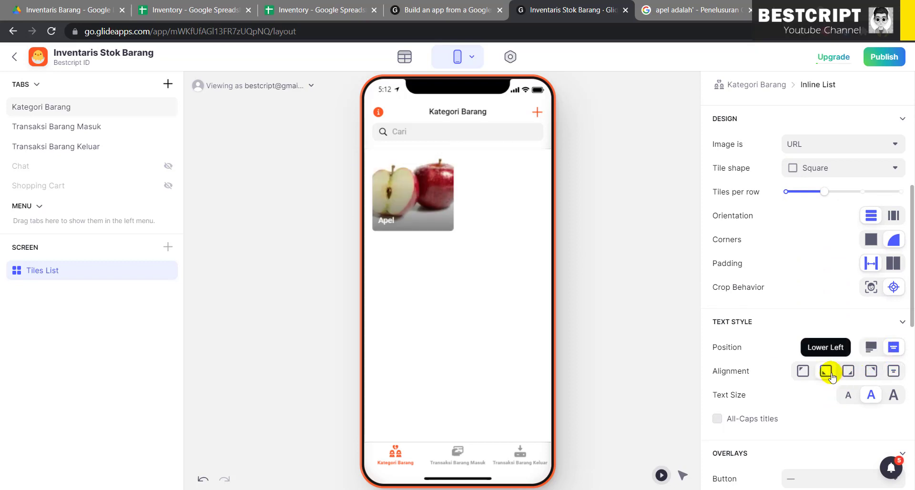
left_click(871, 395)
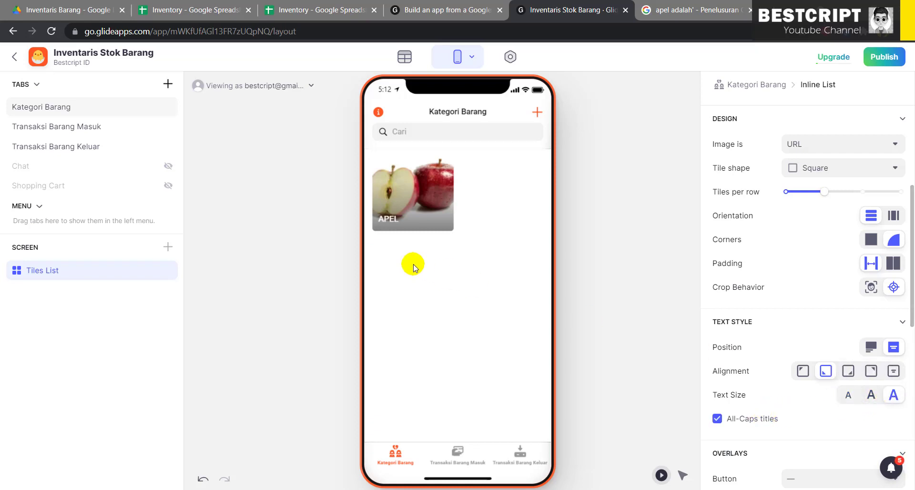
scroll(826, 332, "up", 5)
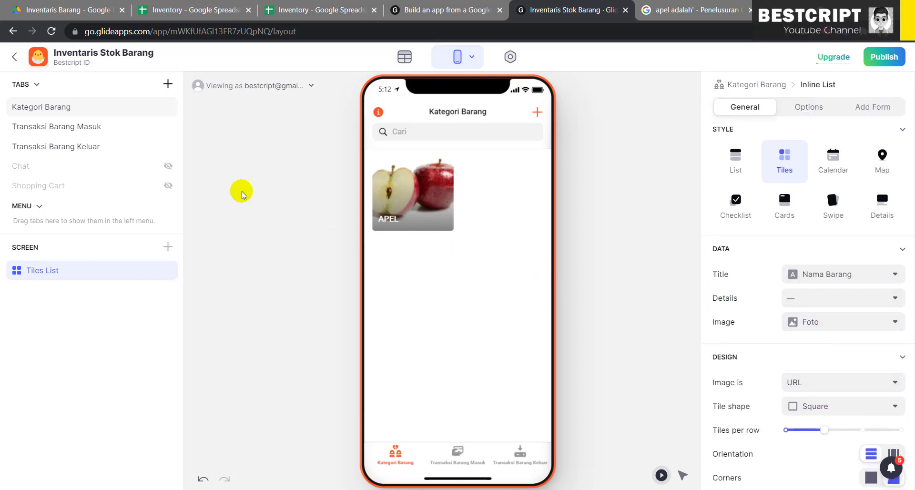
Start a new Kategori Barang item and upload the mangga picture as its Foto
left_click(537, 112)
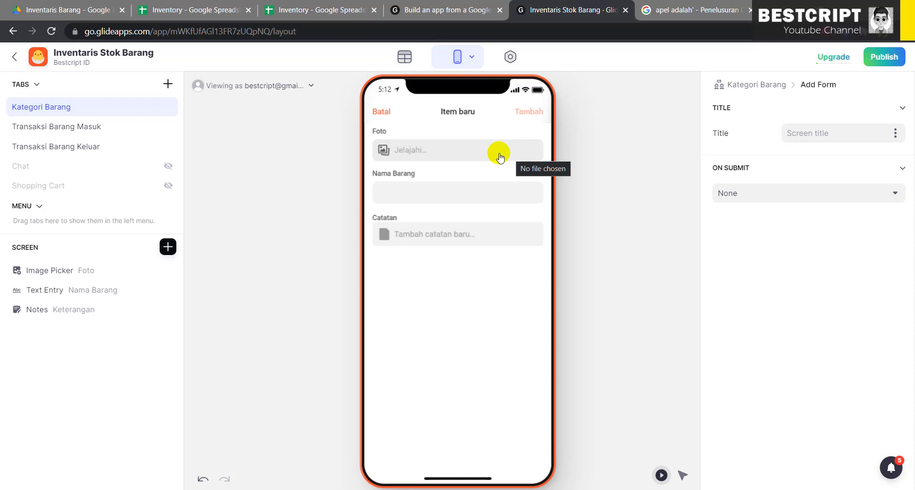
left_click(500, 157)
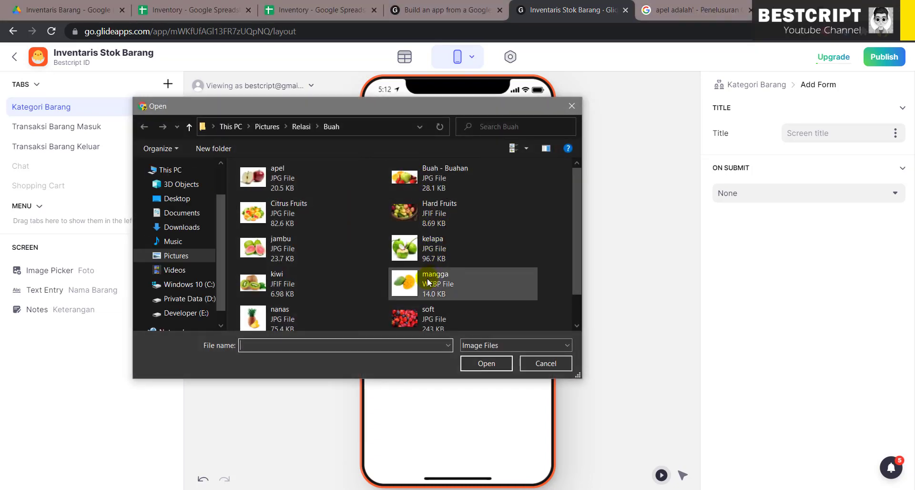
double_click(427, 278)
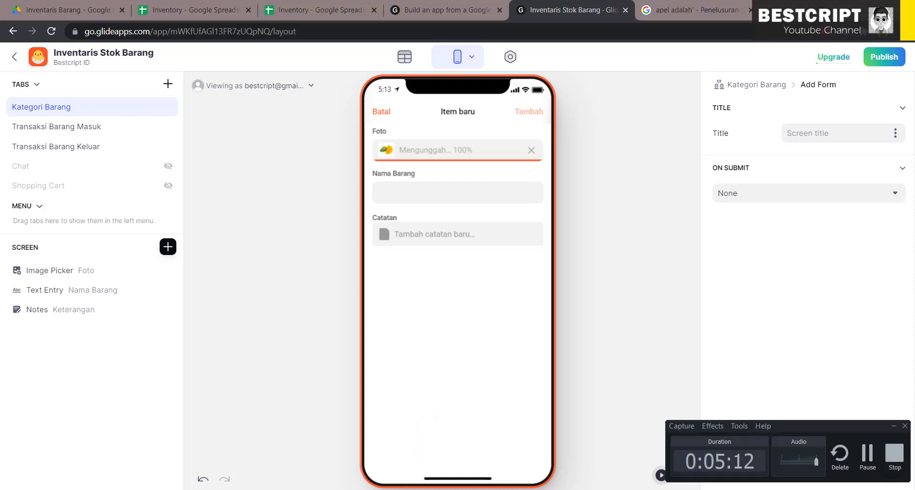
left_click(868, 455)
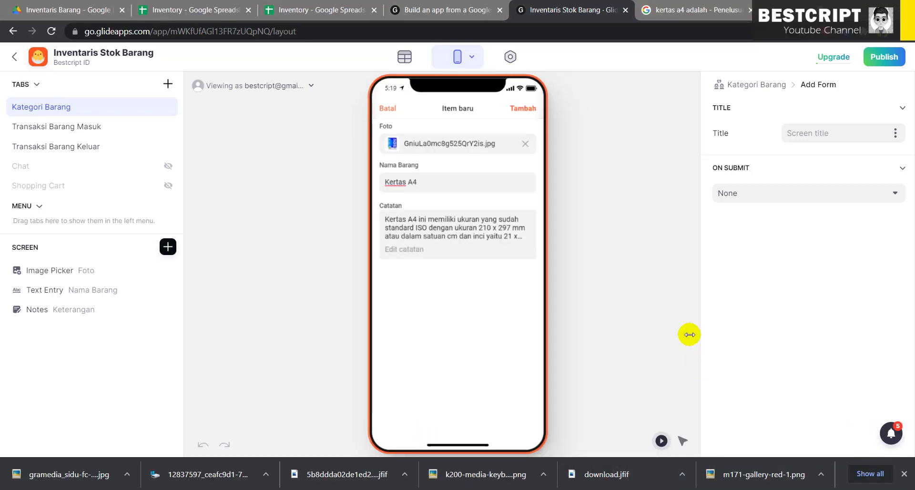
Add the filled-in Kertas A4 item and open the Apel item's details screen
left_click(524, 109)
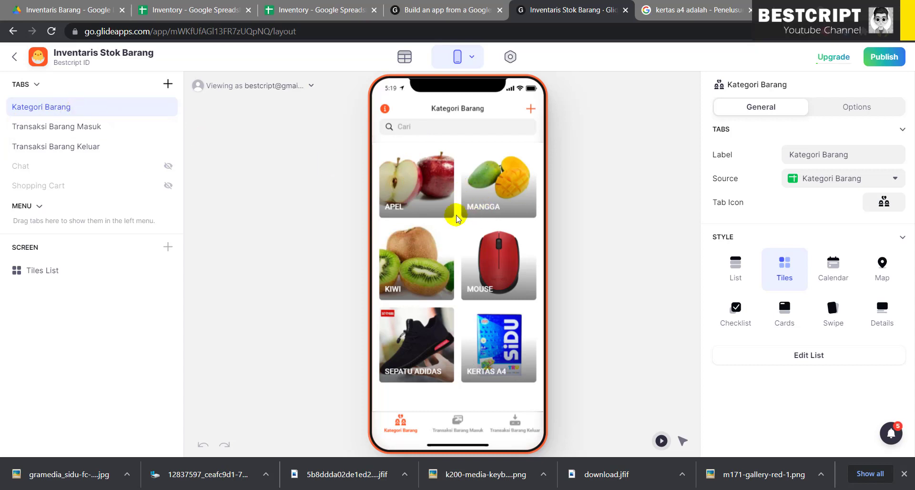
left_click(419, 178)
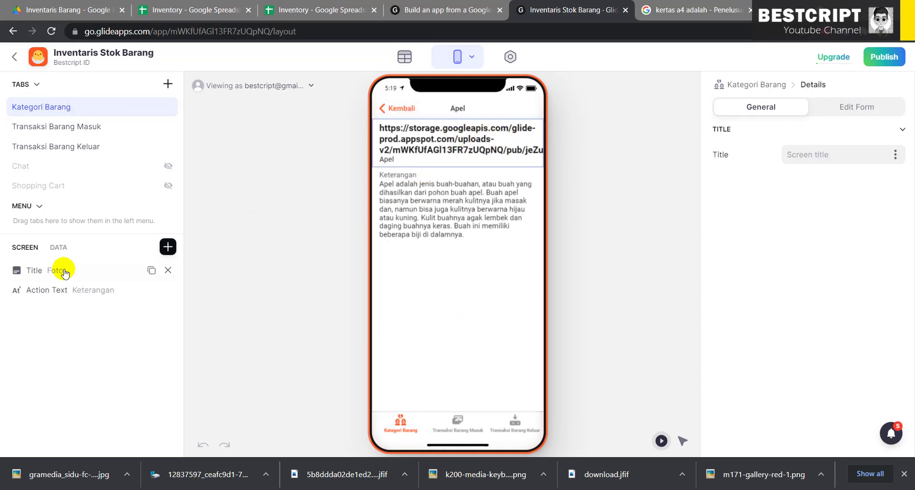
Set the details screen's Title component to use Foto as its image and Nama Barang as its title
left_click(45, 277)
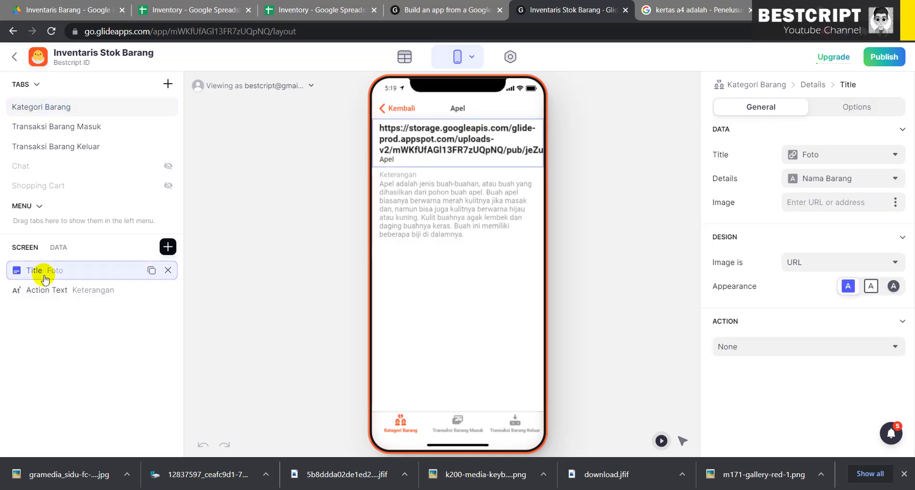
left_click(896, 202)
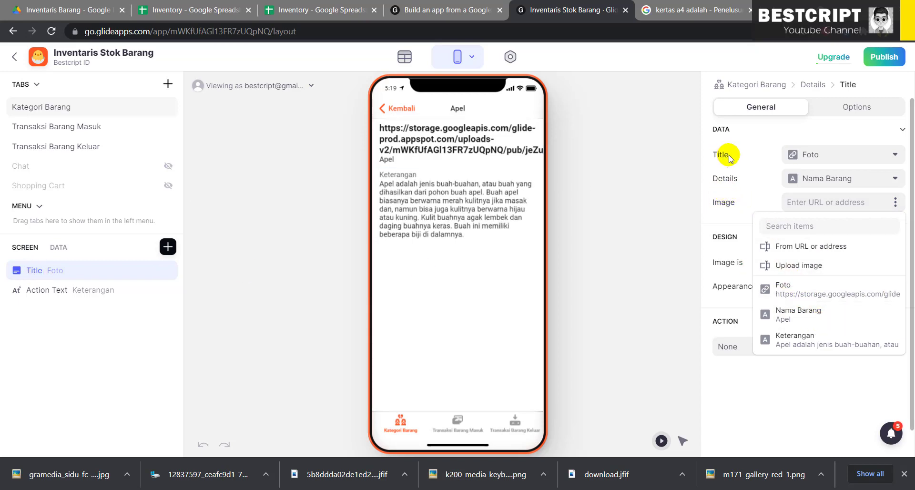
left_click(800, 294)
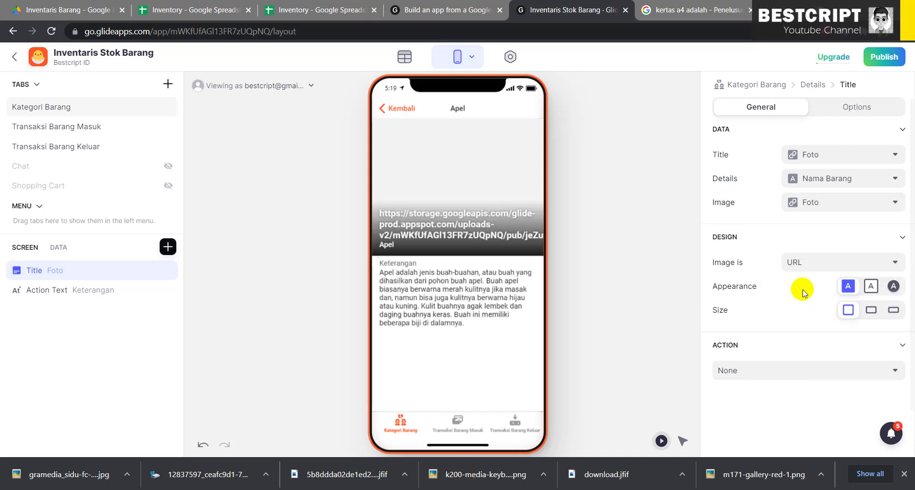
left_click(882, 157)
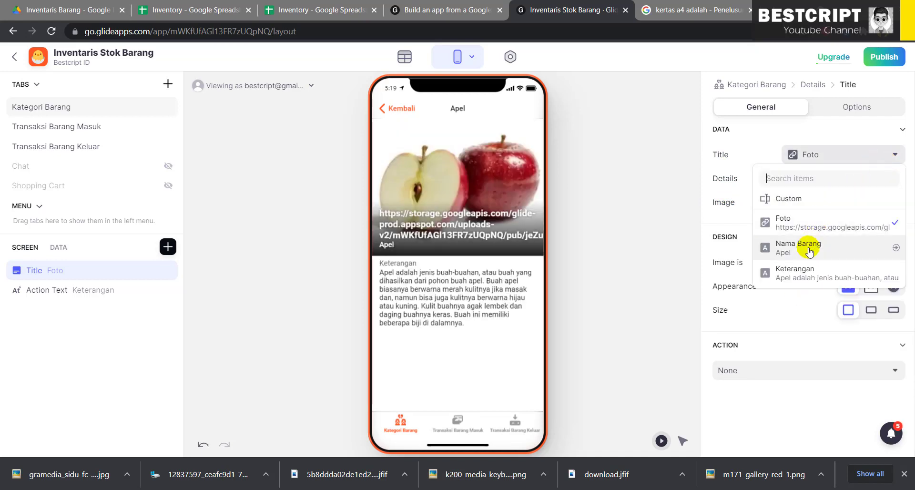
left_click(809, 250)
Clear the Title component's Details column and give it the inset rounded-card appearance
left_click(896, 180)
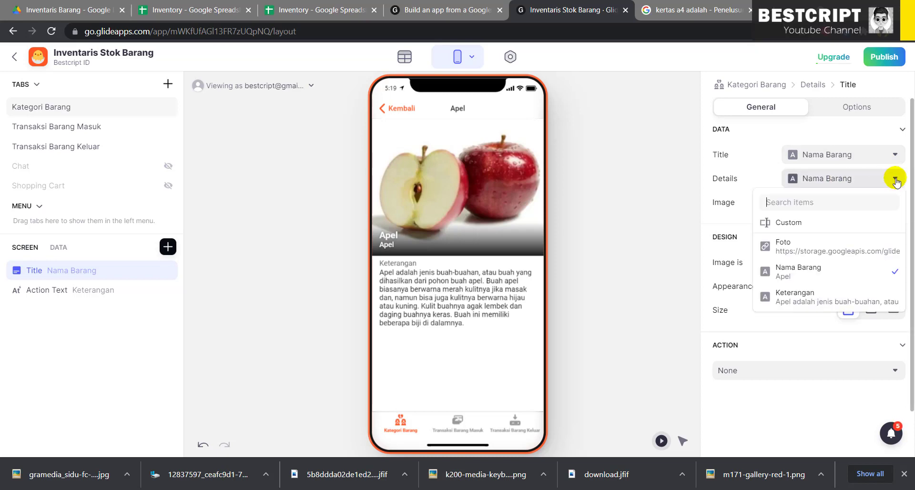
left_click(844, 223)
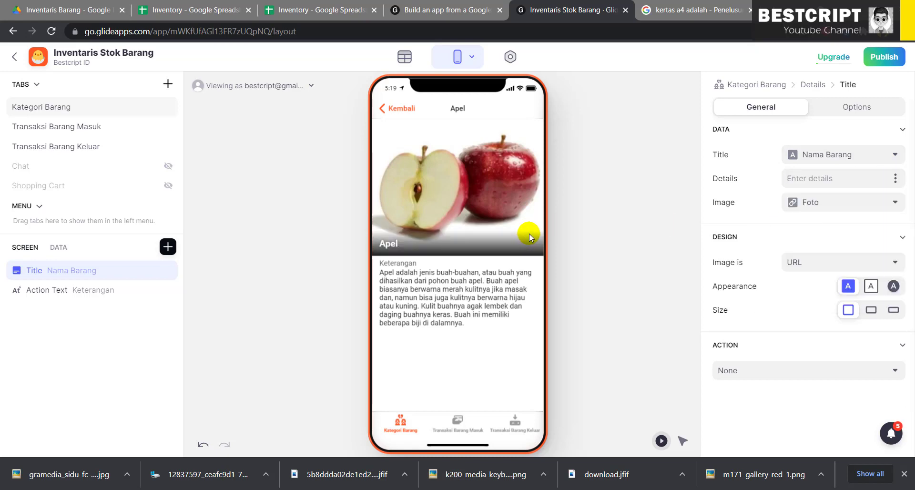
left_click(872, 286)
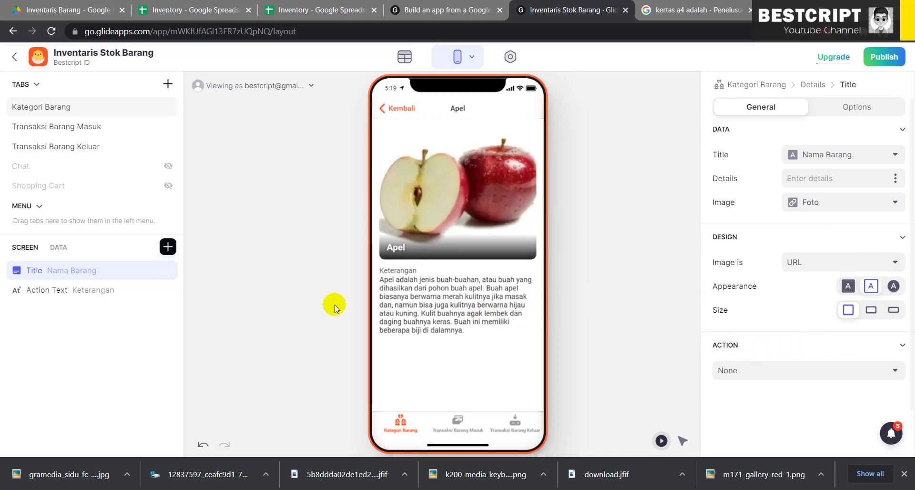
Trim the Keterangan action text to the first 4 lines and insert a centre-aligned Hint titled Keterangan above it
left_click(86, 289)
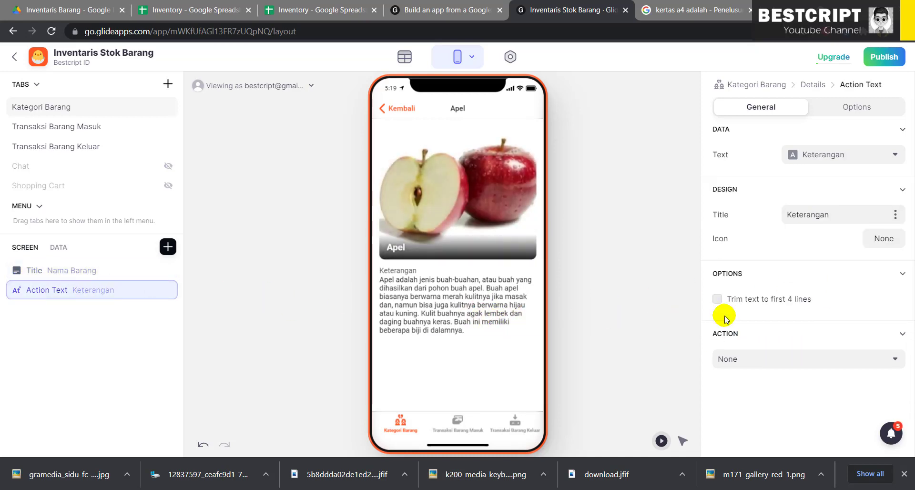
left_click(765, 299)
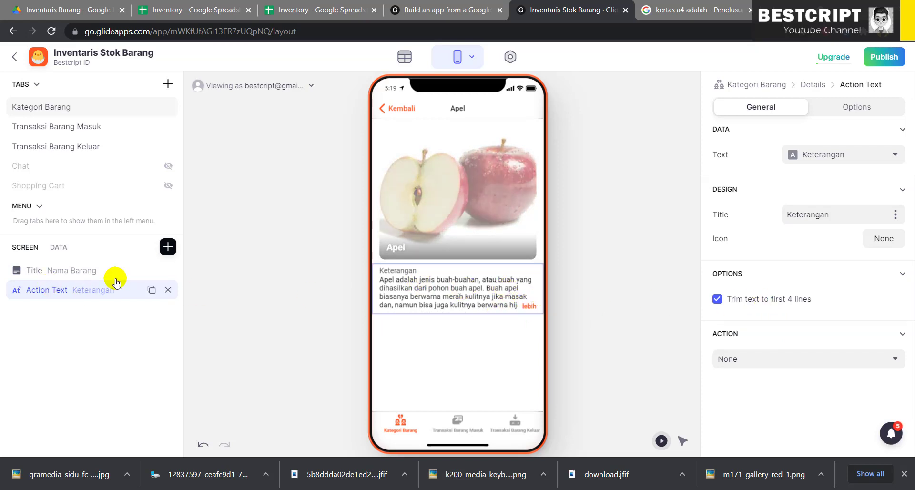
left_click(167, 247)
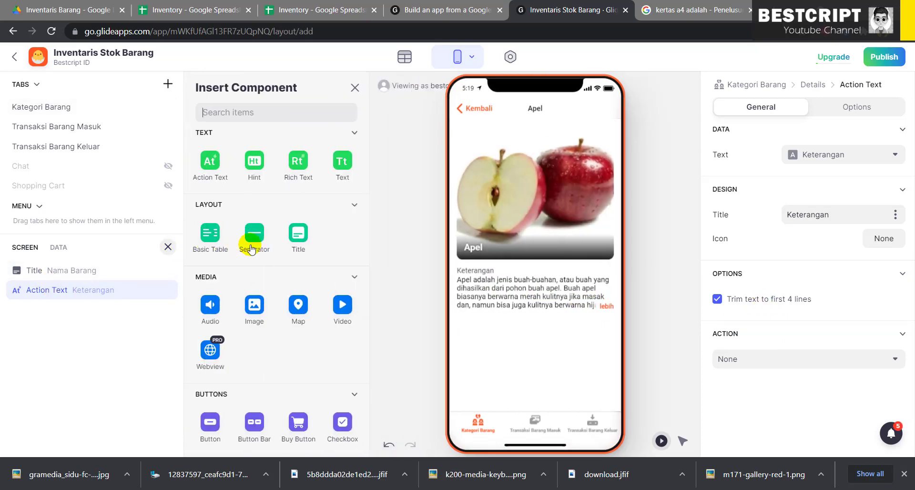
left_click(256, 166)
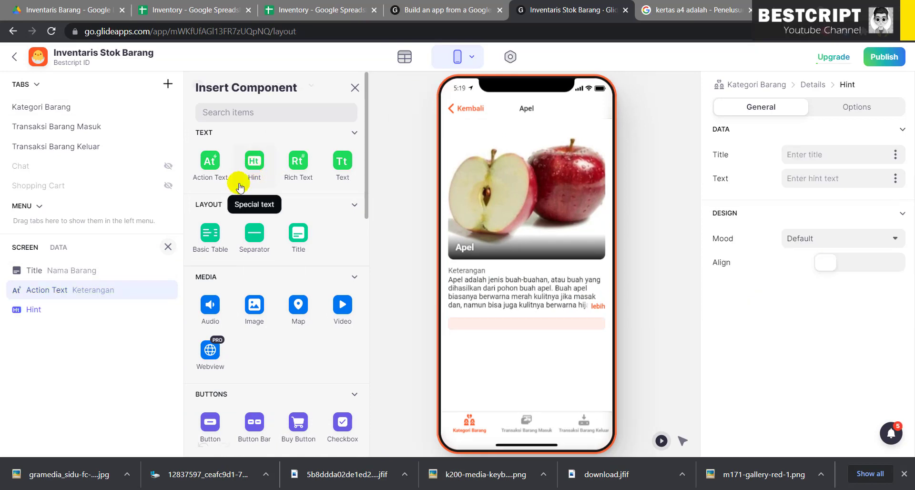
left_click_drag(82, 289, 80, 305)
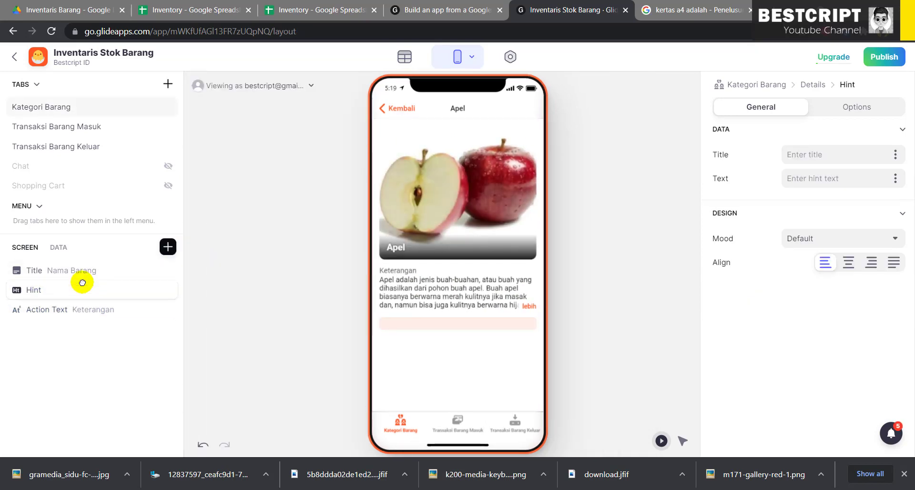
left_click(849, 263)
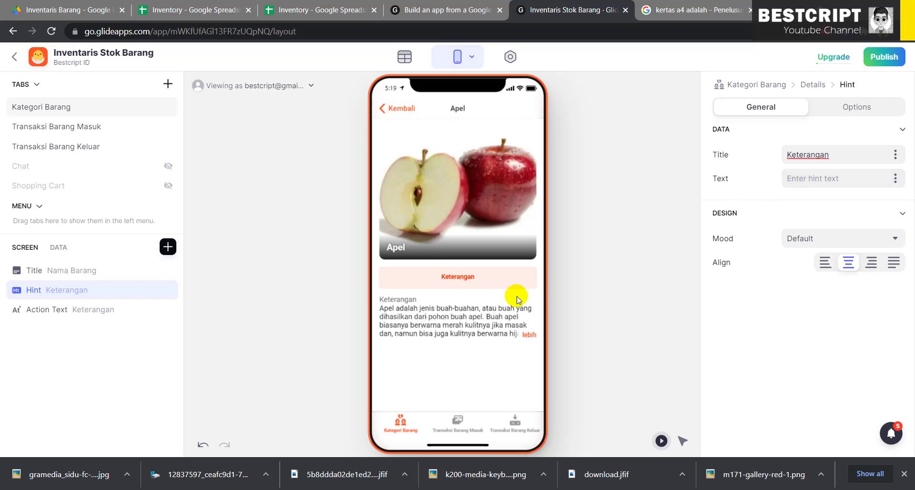
Clear the title of the Keterangan action text and open the Mangga item's details screen from the list
left_click(78, 308)
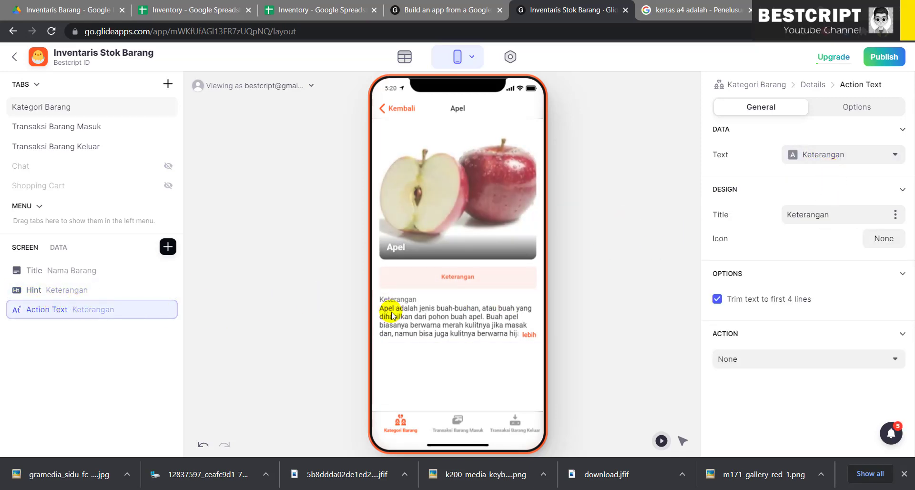
left_click_drag(834, 214, 715, 209)
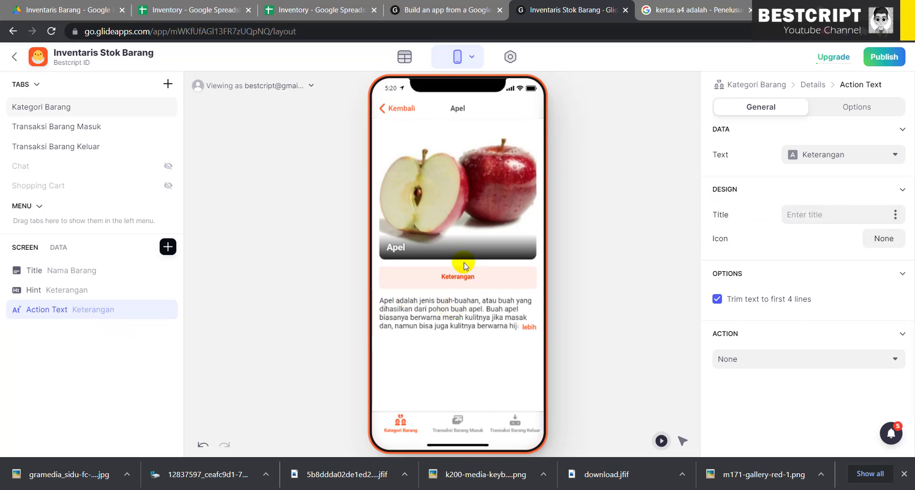
left_click(382, 112)
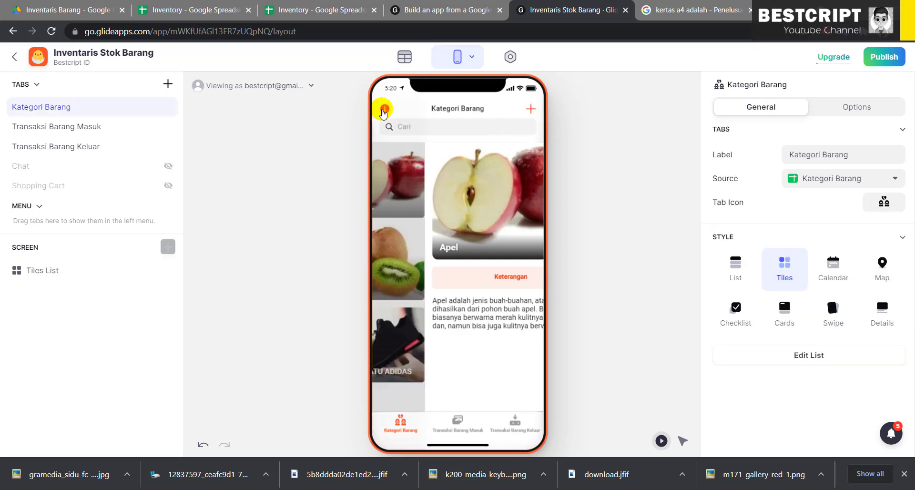
left_click(464, 176)
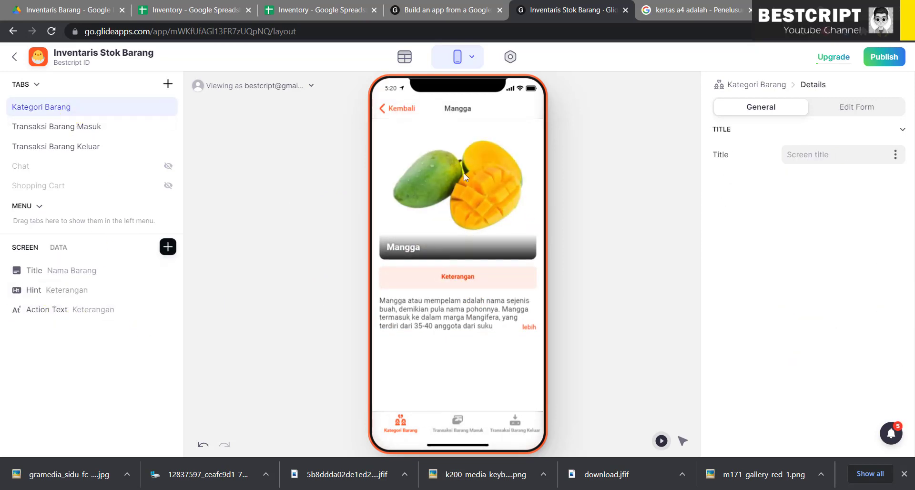
Allow users to edit Kategori Barang items and open the Mangga item's edit form
left_click(881, 112)
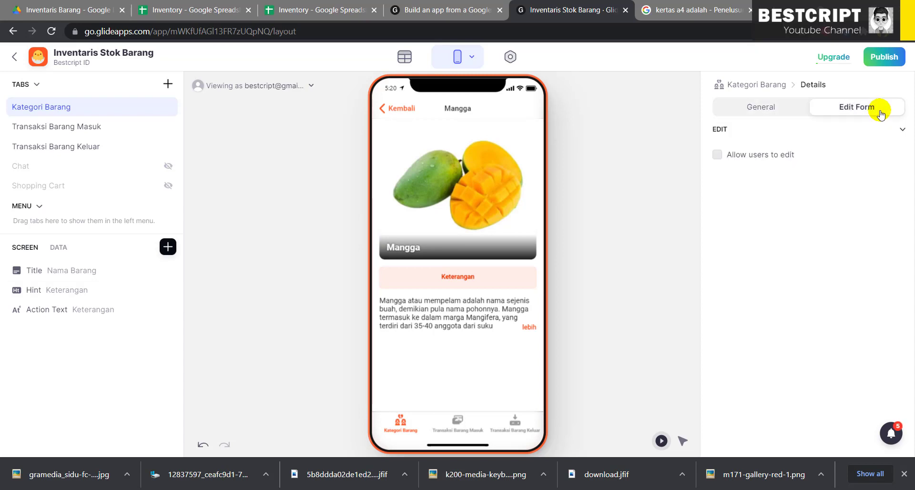
left_click(718, 155)
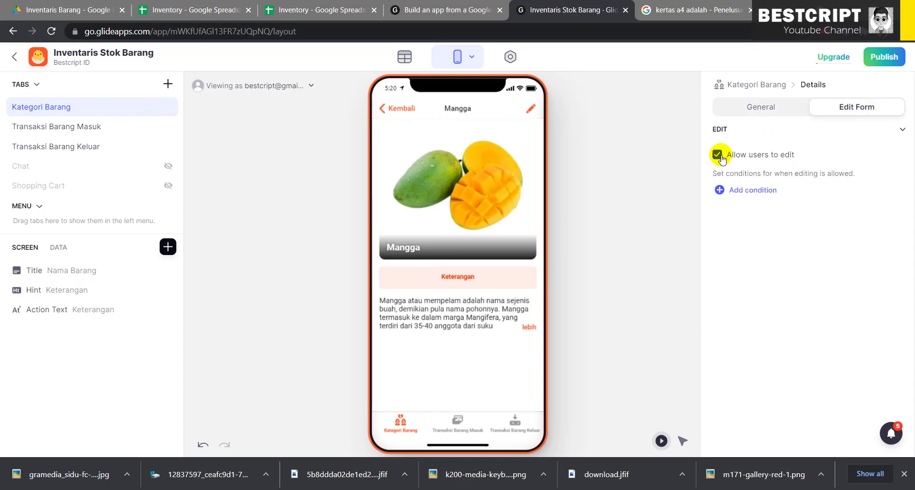
left_click(532, 109)
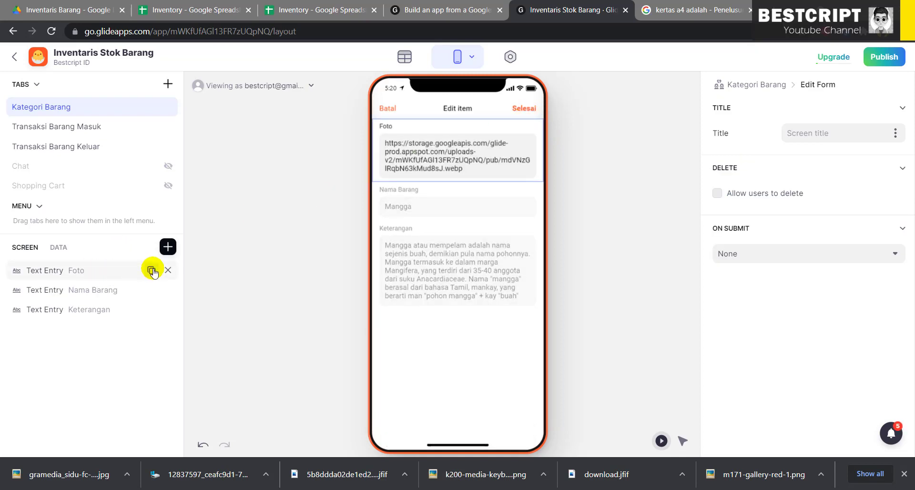
Remove the Foto and Keterangan text entries from the edit form and insert an Image Picker for Foto above Nama Barang
left_click(169, 271)
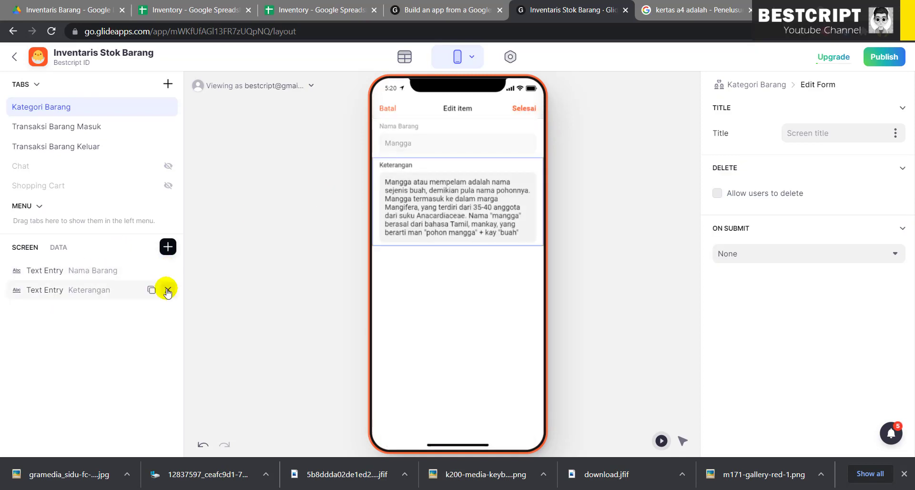
left_click(167, 290)
left_click(167, 247)
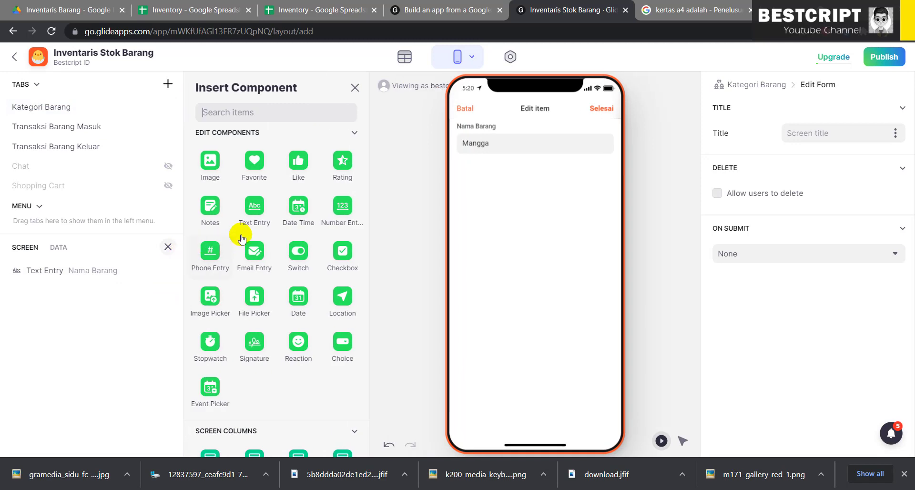
type("imag")
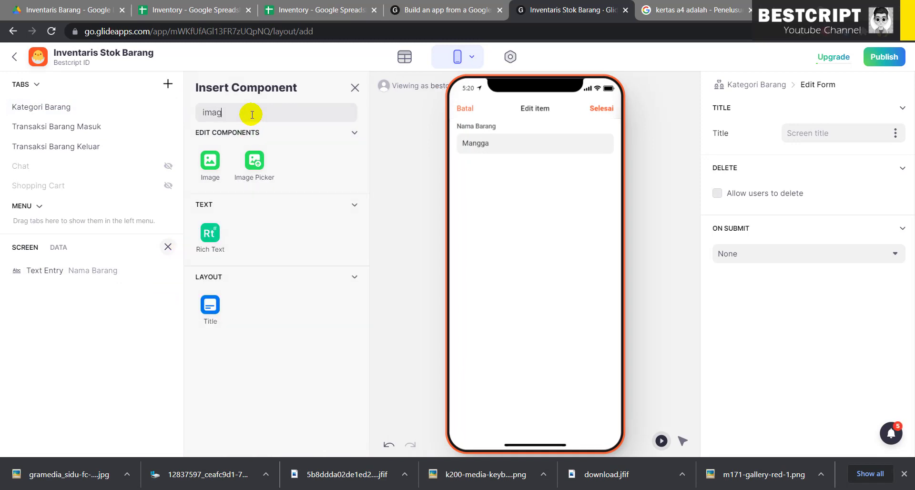
left_click(257, 170)
left_click_drag(73, 296, 72, 261)
Insert a Notes component for Keterangan below the Nama Barang entry on the edit form
left_click(168, 246)
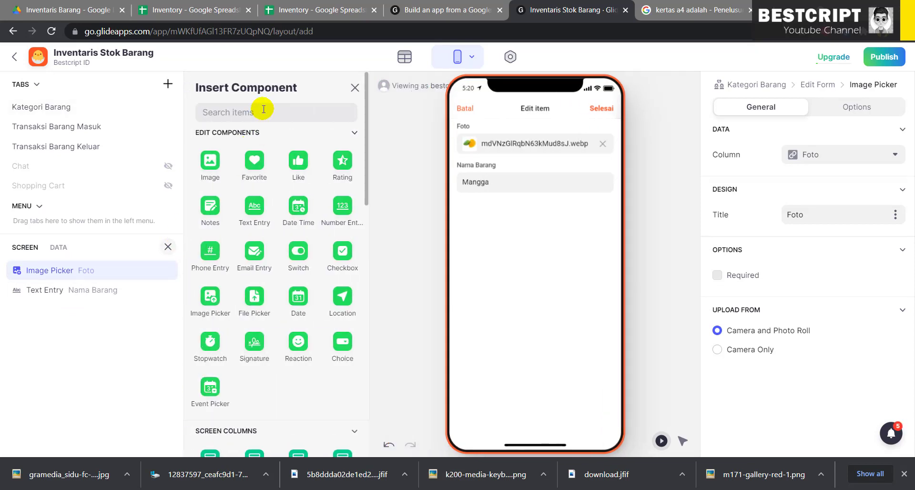
type("not")
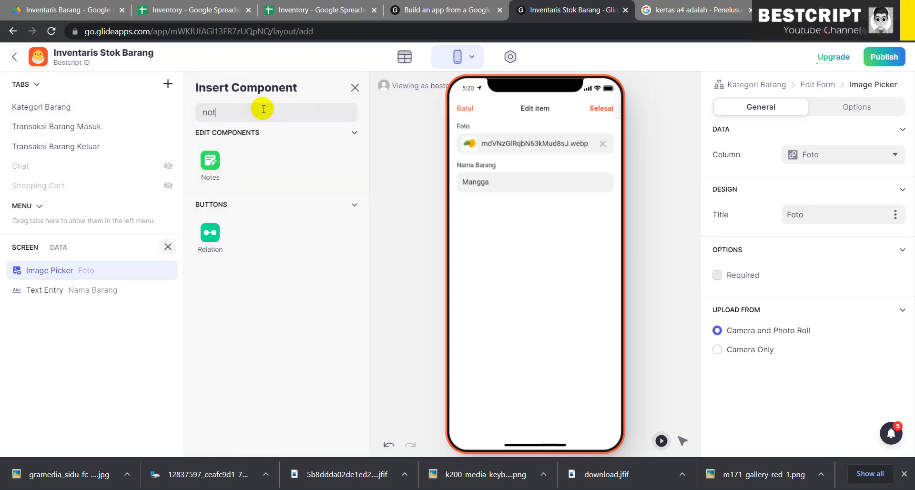
left_click(210, 161)
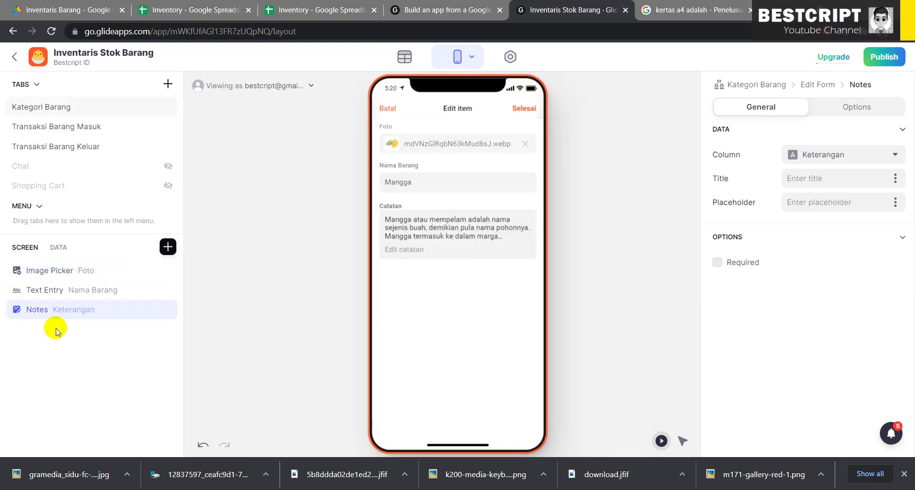
Check the column assignments of the edit form's Notes, Text Entry and Image Picker components
left_click(817, 154)
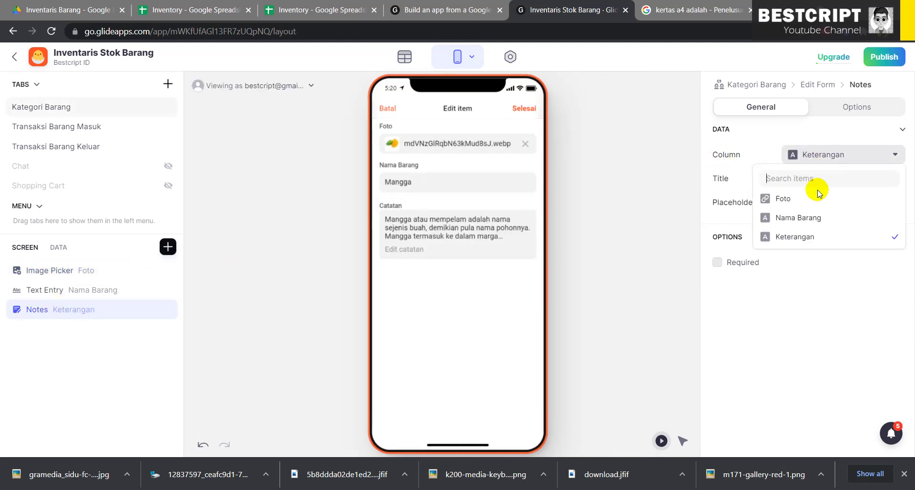
left_click(83, 291)
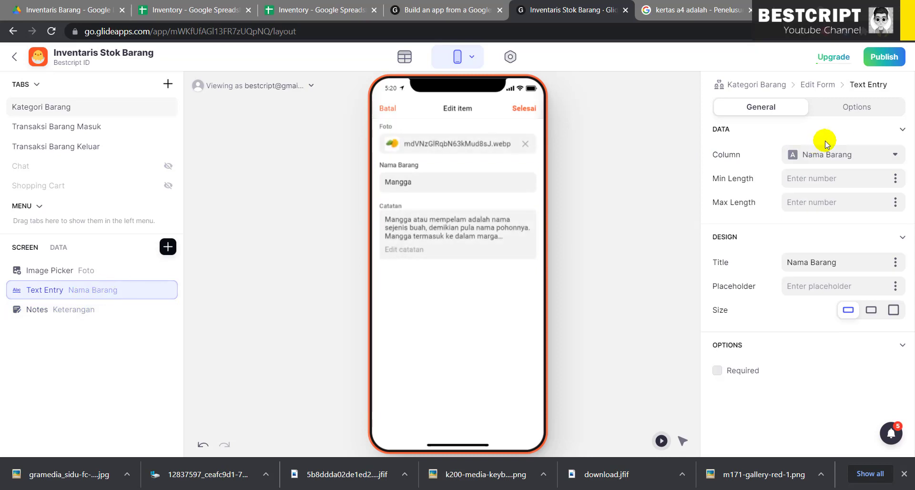
left_click(824, 161)
left_click(823, 157)
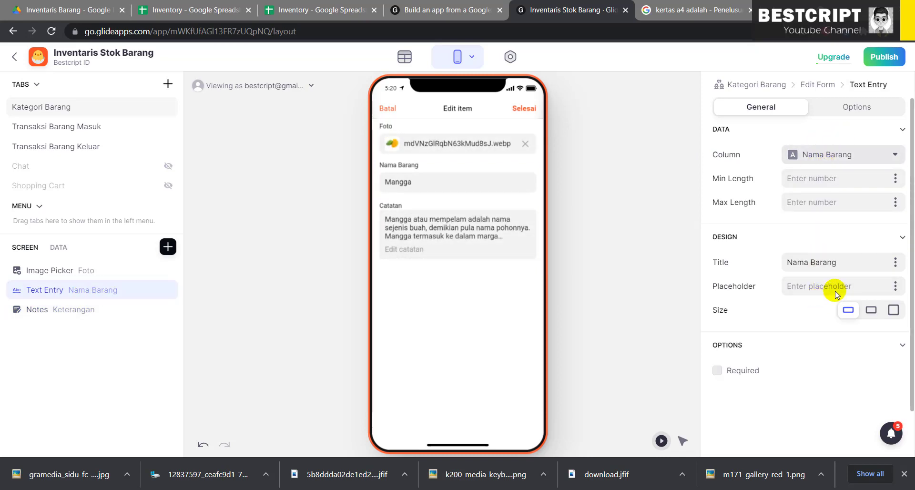
left_click(90, 311)
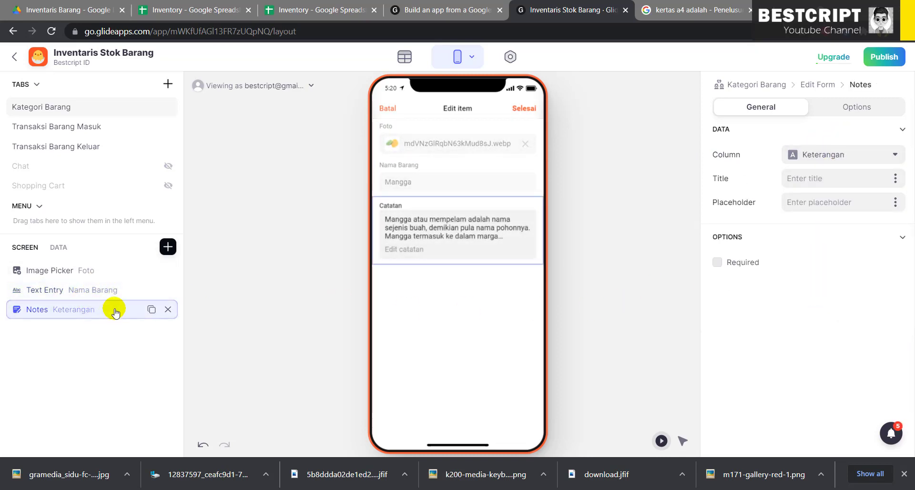
left_click(90, 270)
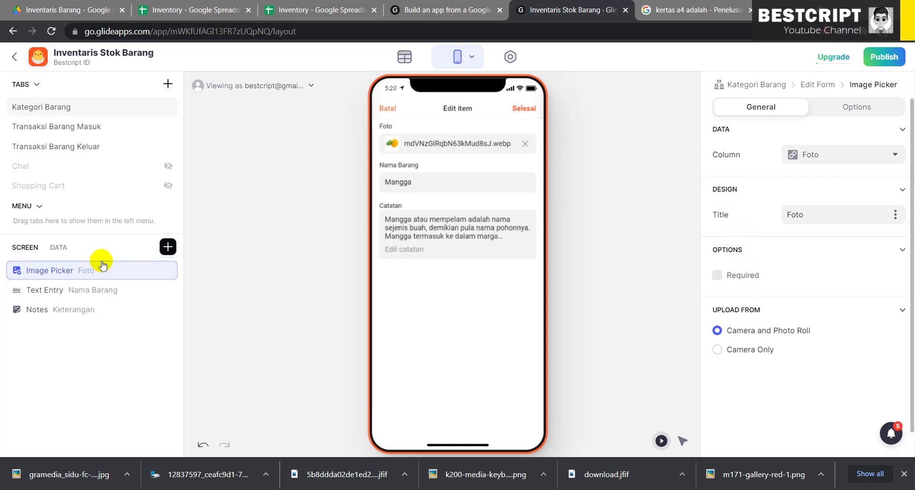
left_click(59, 110)
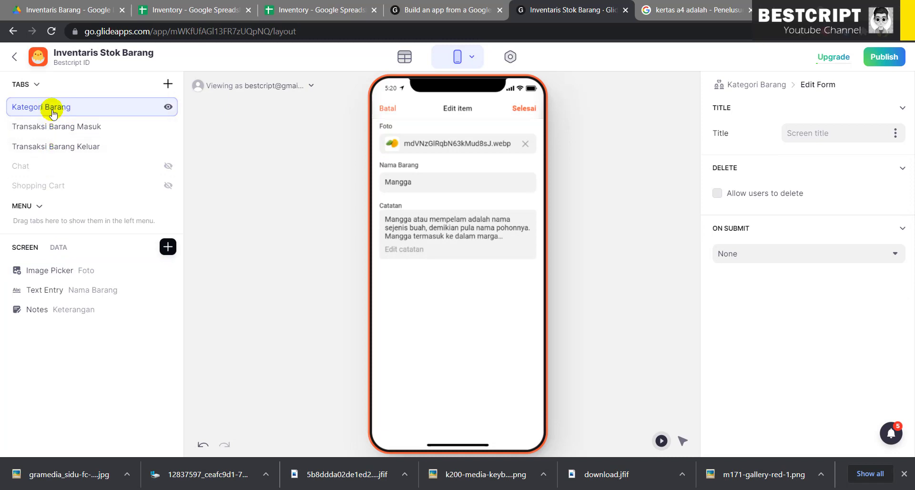
Submit the Mangga edit form, reopen it and allow users to delete items
left_click(519, 110)
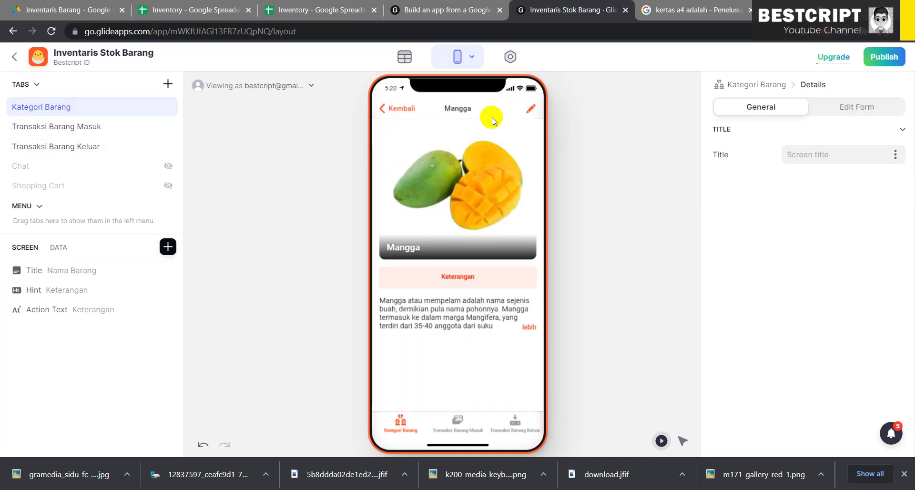
left_click(533, 115)
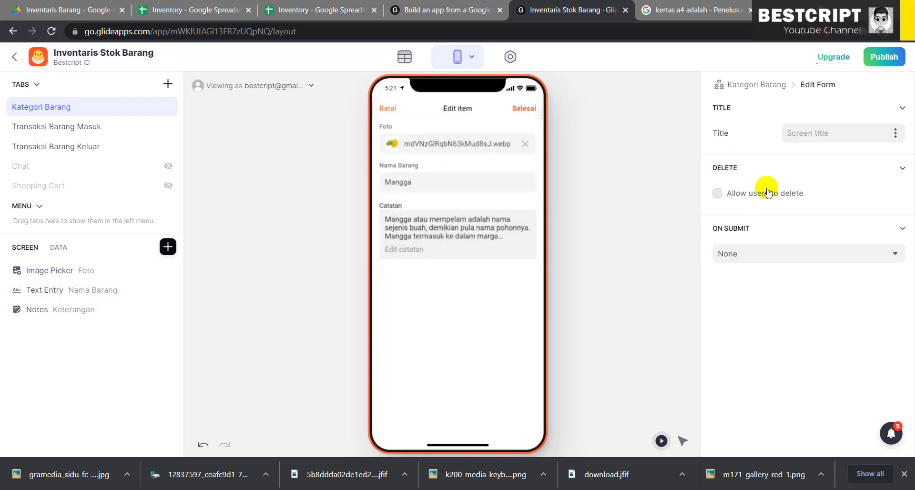
left_click(717, 193)
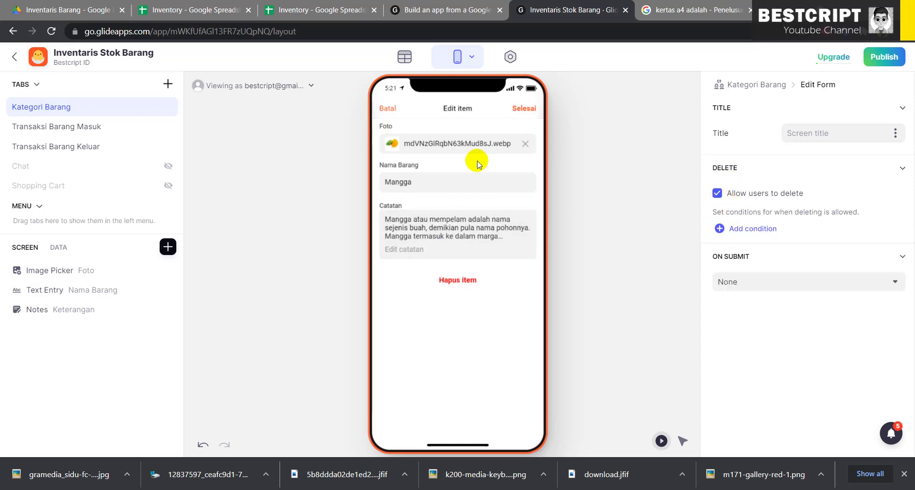
Leave the Mangga edit form and allow users to add items to the Transaksi Barang Masuk list
left_click(386, 110)
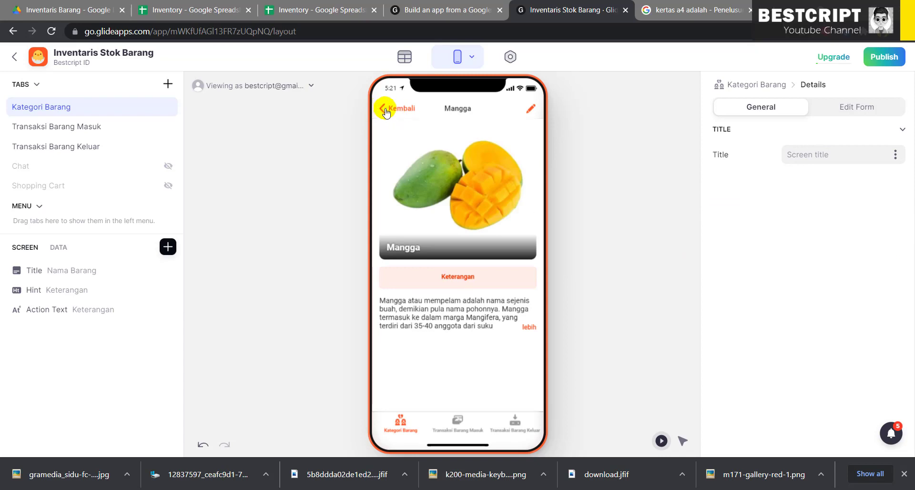
left_click(383, 107)
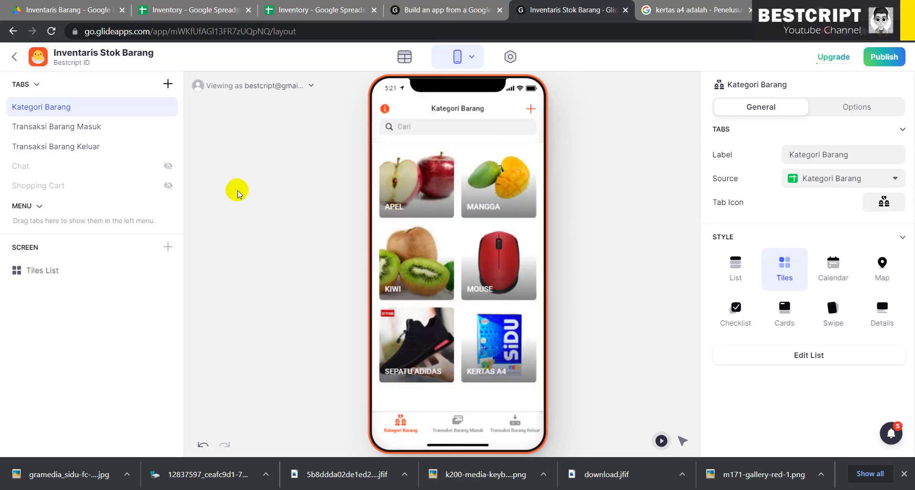
left_click(38, 128)
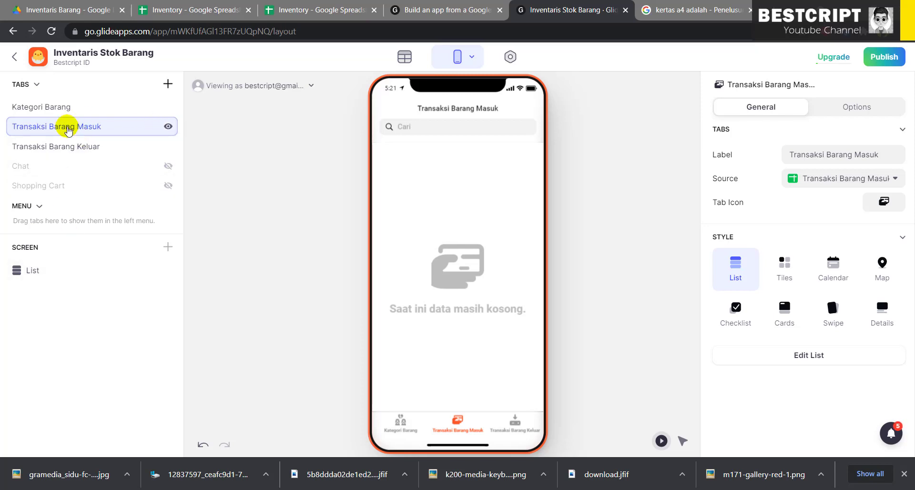
left_click(31, 270)
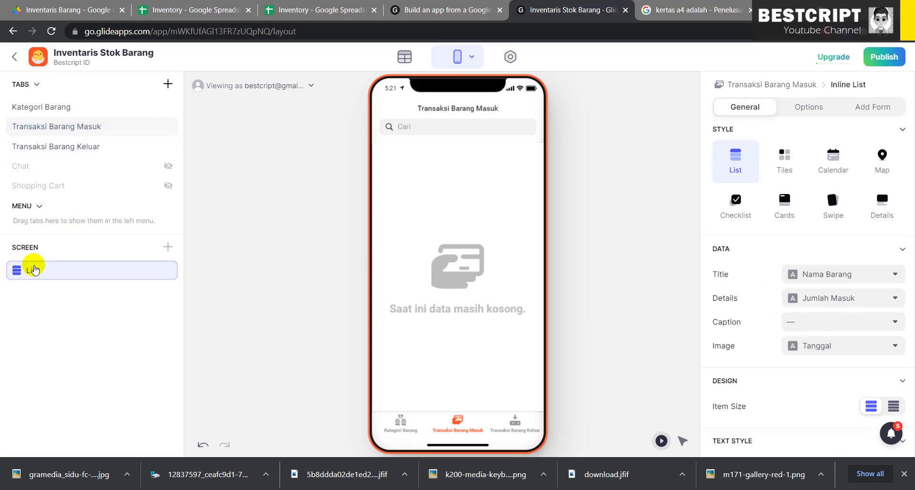
left_click(879, 119)
left_click(719, 130)
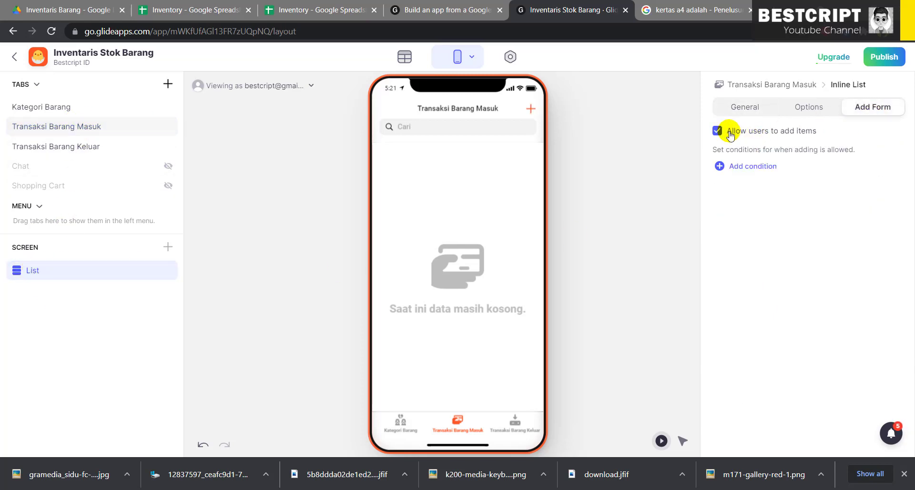
Remove the Nama Barang, Jumlah Masuk, Tanggal and Keterangan text entries from the Transaksi Barang Masuk add form
left_click(531, 110)
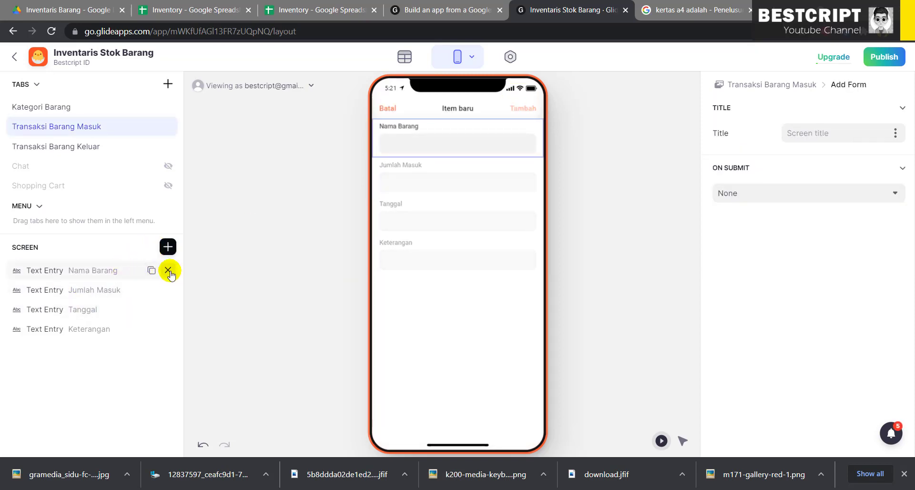
left_click(169, 271)
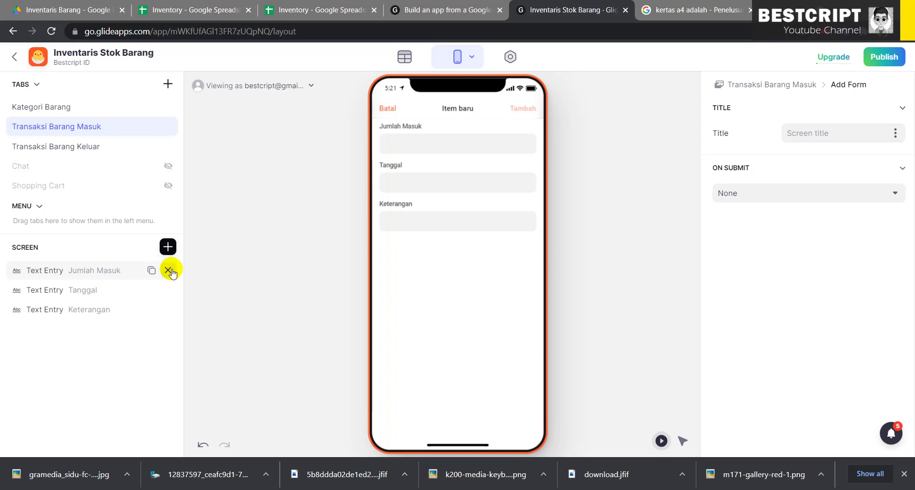
left_click(168, 270)
left_click(168, 271)
left_click(168, 270)
Insert a Choice component for Nama Barang on the add form and check its source sheet options
left_click(168, 247)
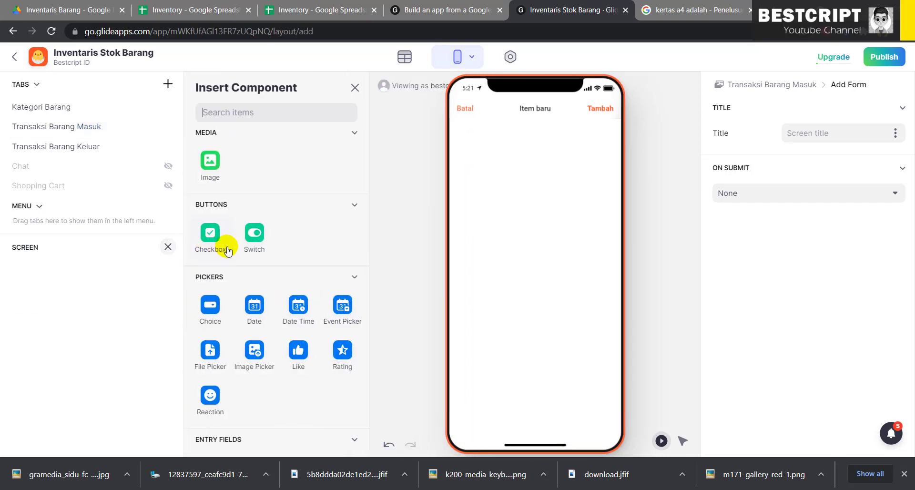
left_click(213, 309)
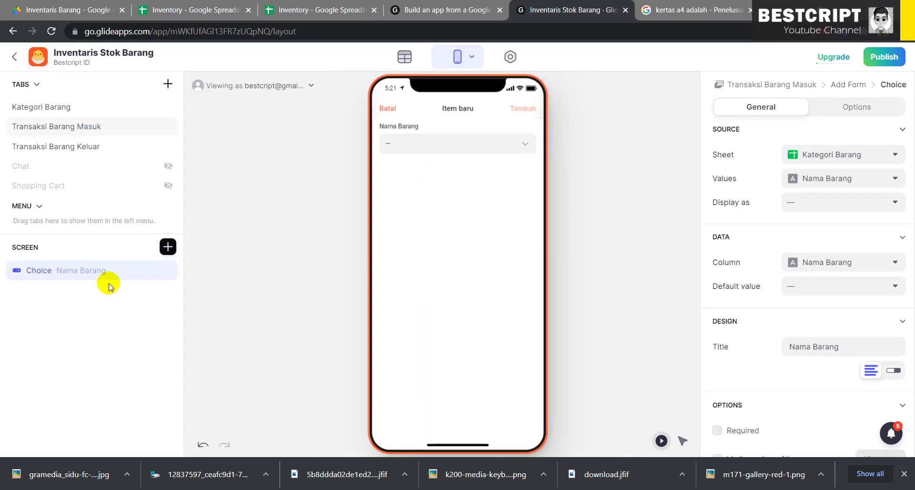
left_click(843, 158)
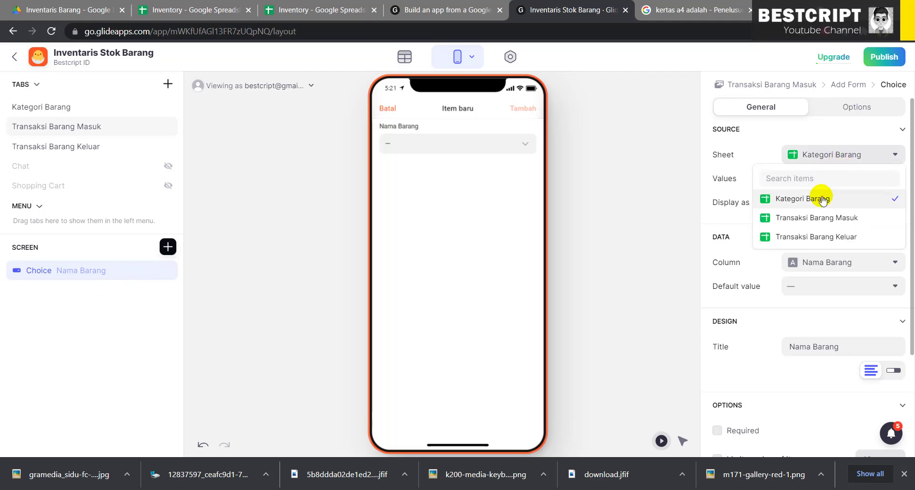
left_click(838, 154)
Close the duplicate Inventory spreadsheet and the kertas a4 search page in the browser, returning to the Glide editor
left_click(333, 5)
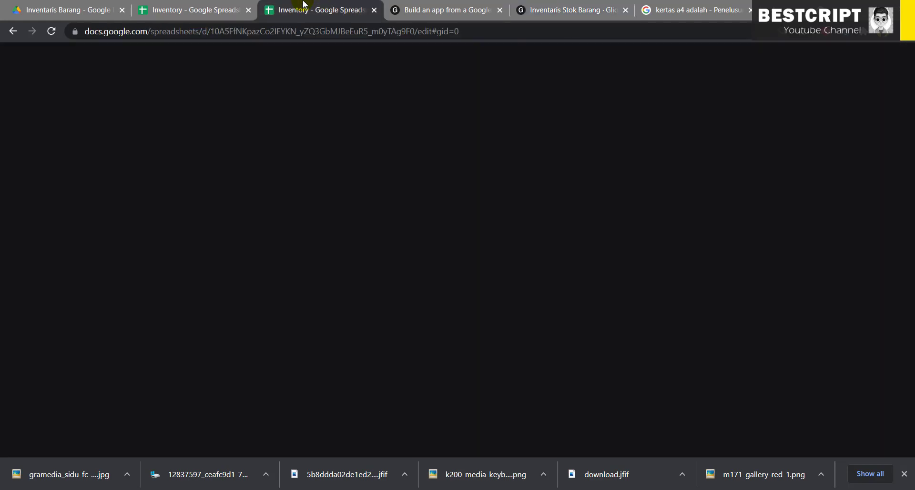
left_click(248, 4)
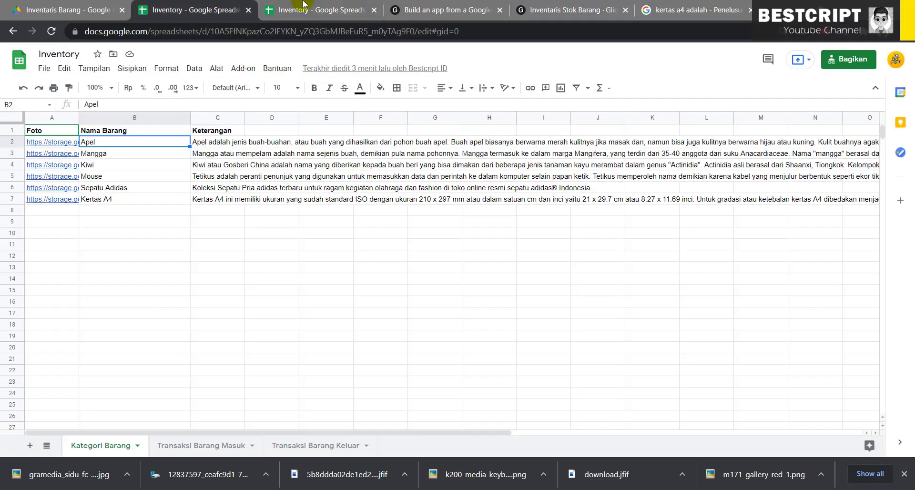
left_click(300, 4)
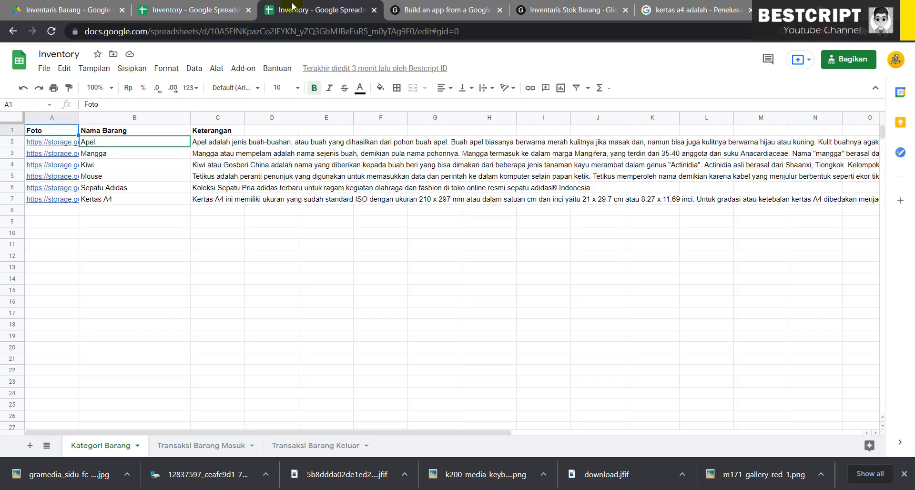
left_click(248, 10)
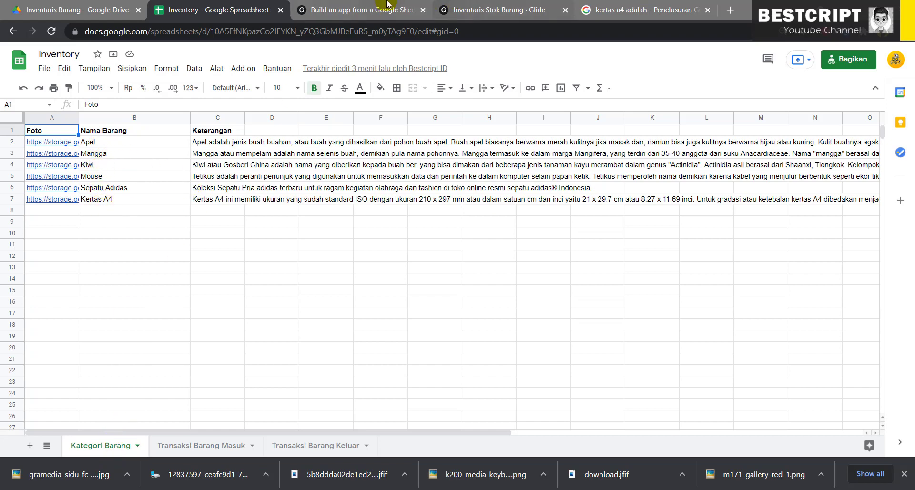
left_click(506, 5)
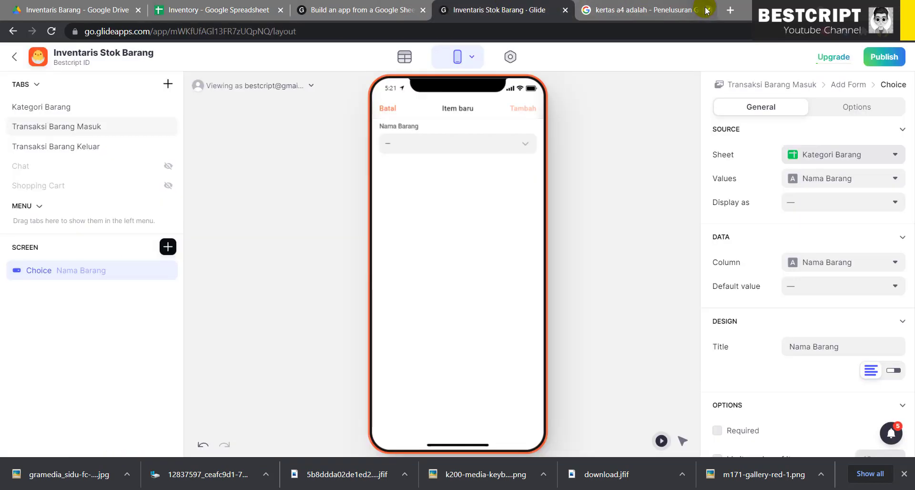
left_click(706, 10)
Test the Nama Barang choice in the app preview by selecting Apel
left_click(473, 142)
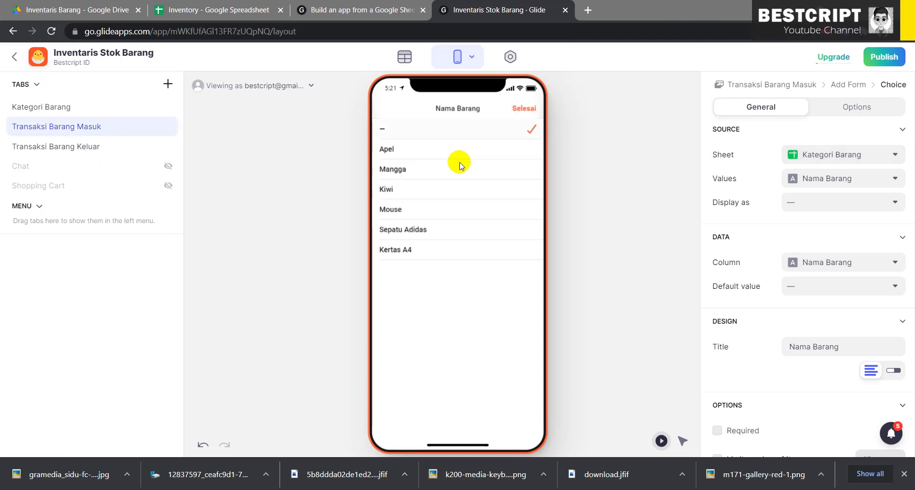
left_click(405, 151)
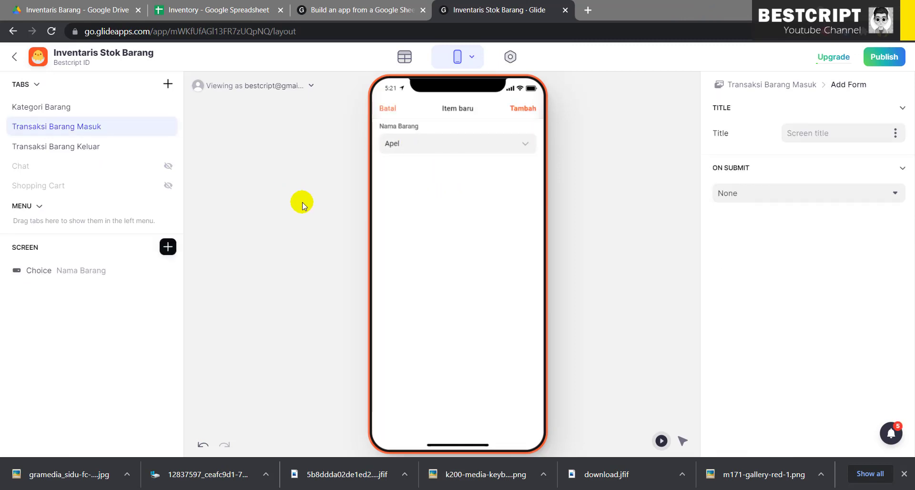
Insert a Number Entry component for Jumlah Masuk below the Nama Barang choice and check its column assignment
left_click(168, 246)
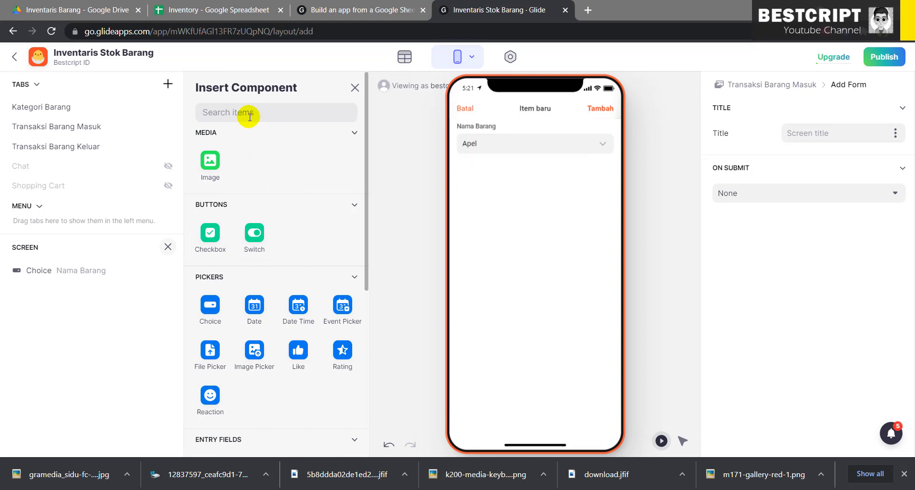
type("nu")
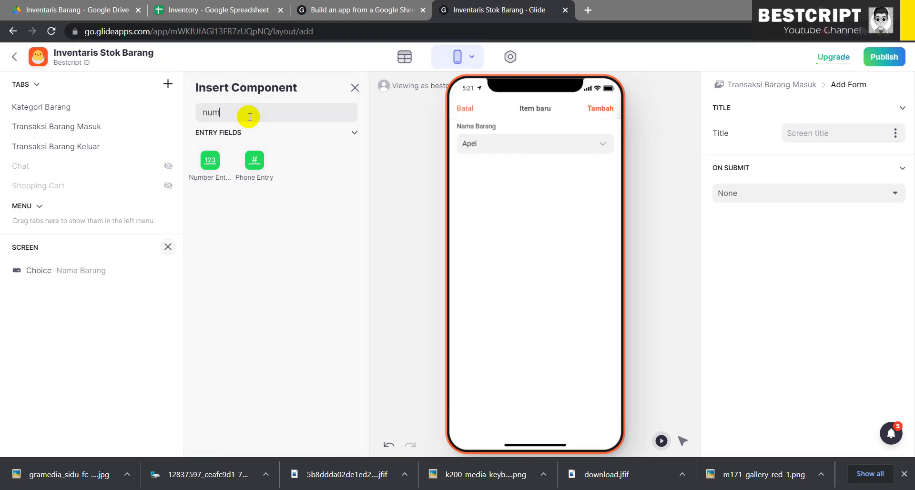
type("m")
left_click(209, 161)
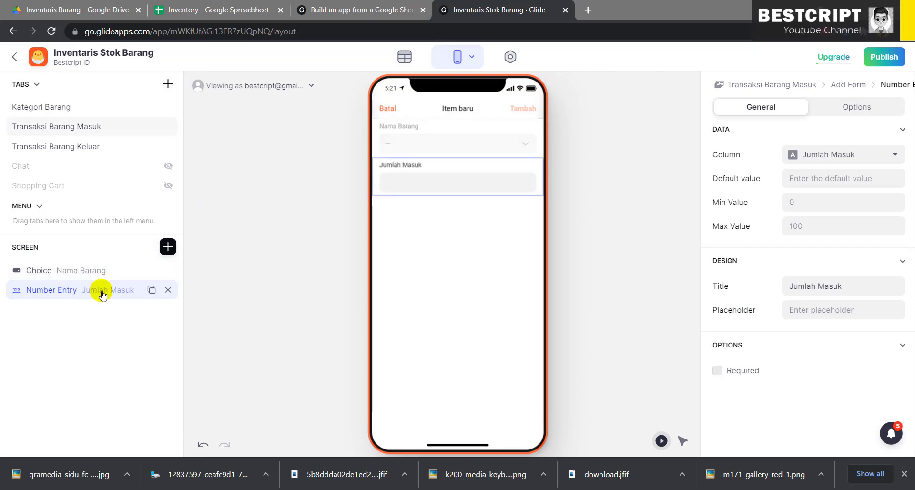
left_click(851, 156)
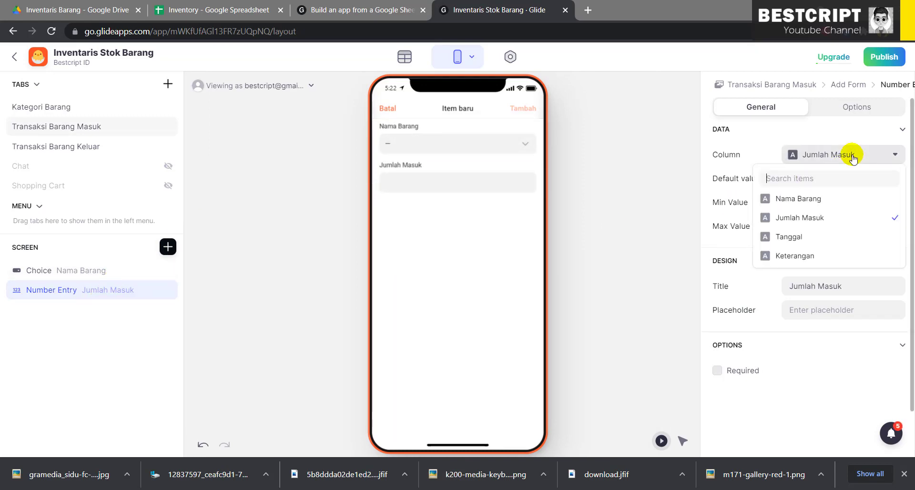
left_click(853, 157)
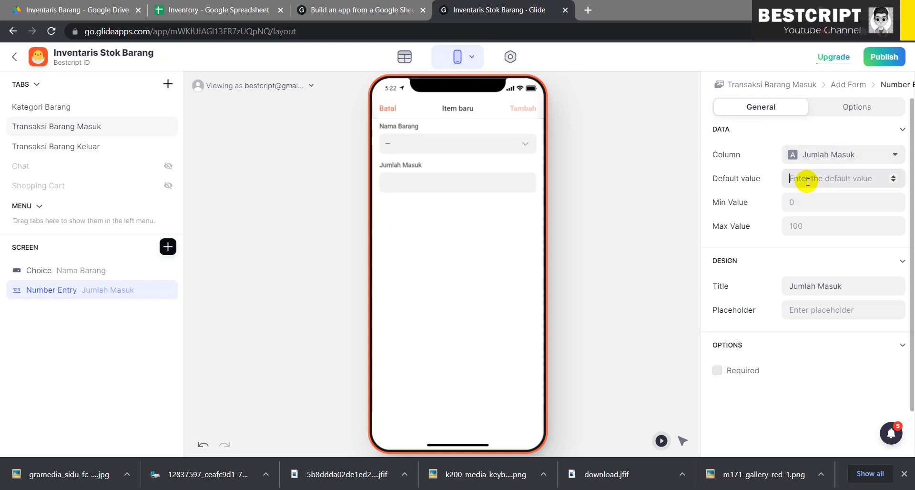
Insert a Date component for Tanggal and a Notes component for Keterangan below the Jumlah Masuk entry
left_click(170, 248)
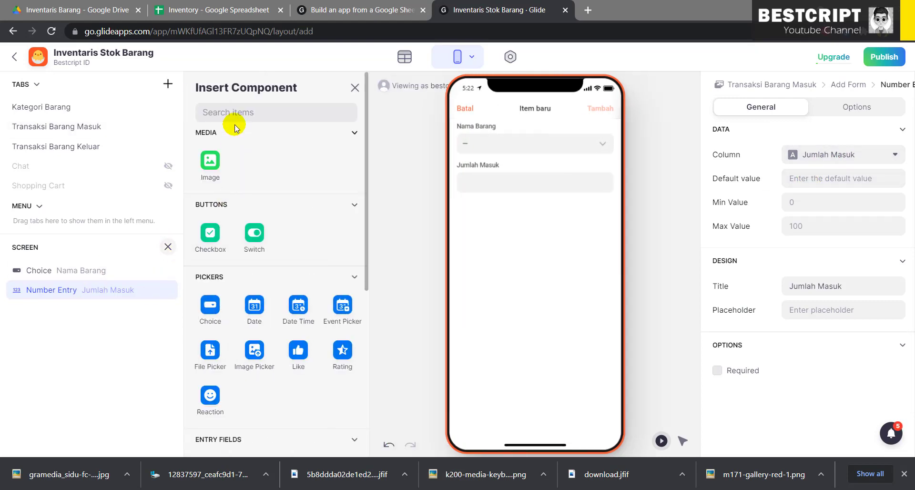
type("date")
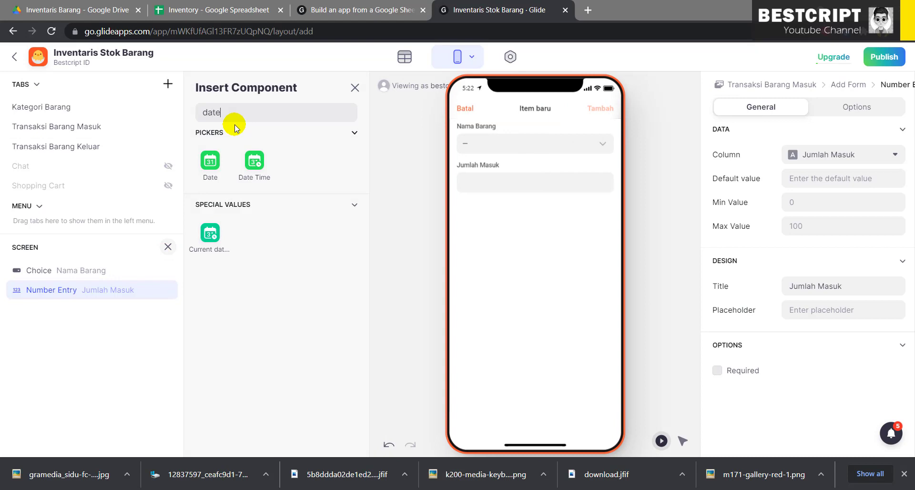
left_click(211, 164)
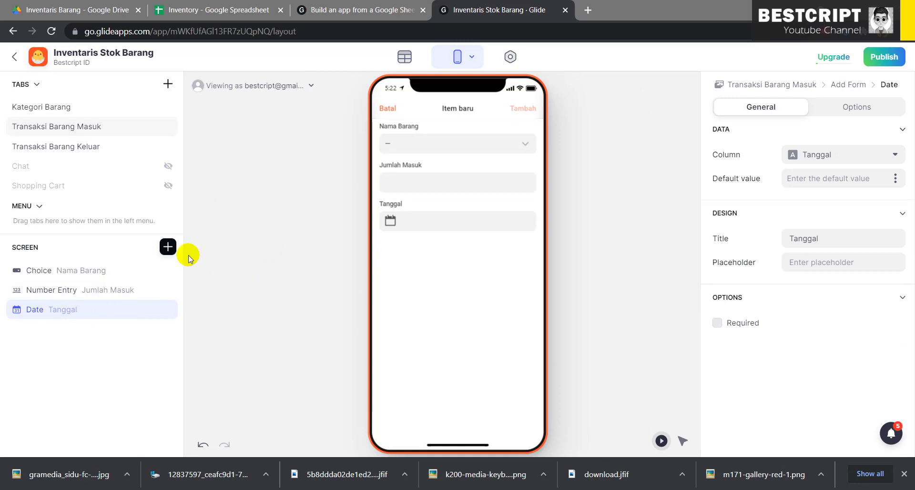
left_click(168, 247)
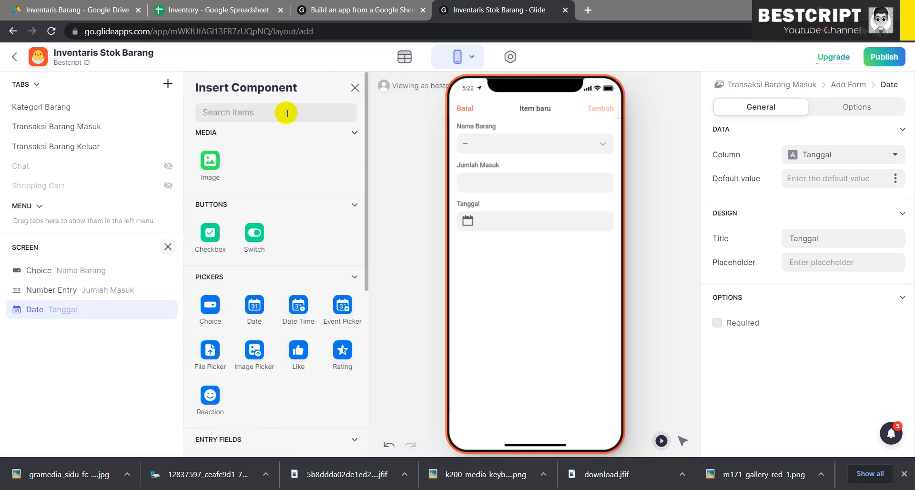
type("note")
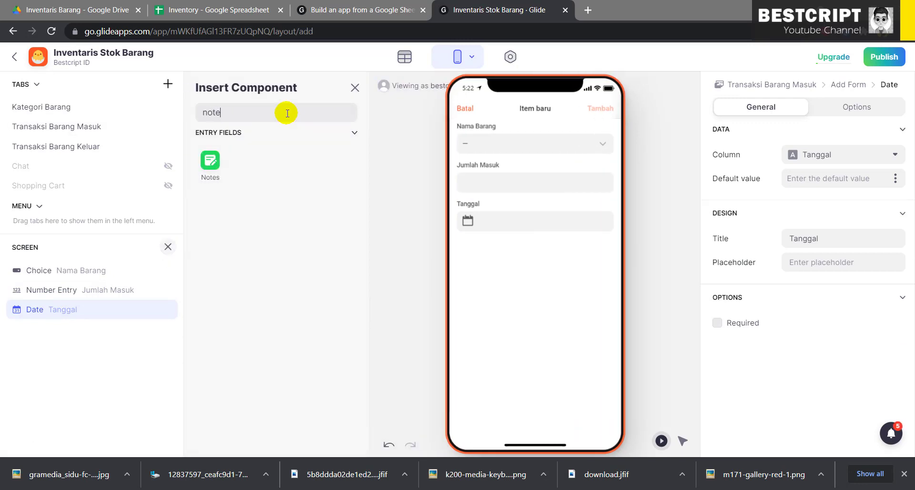
left_click(210, 162)
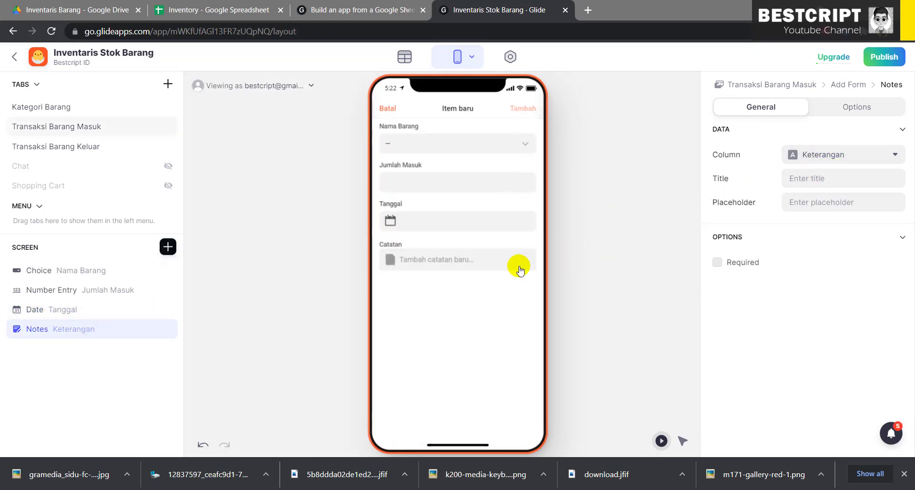
Fill in the previewed add form with Apel and a Jumlah Masuk of 30, then view and cancel the Tanggal date picker
left_click(434, 141)
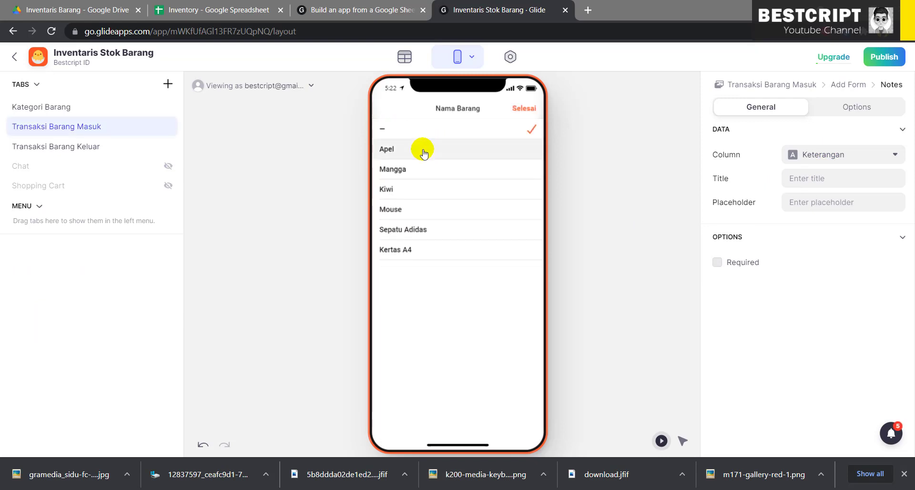
left_click(424, 150)
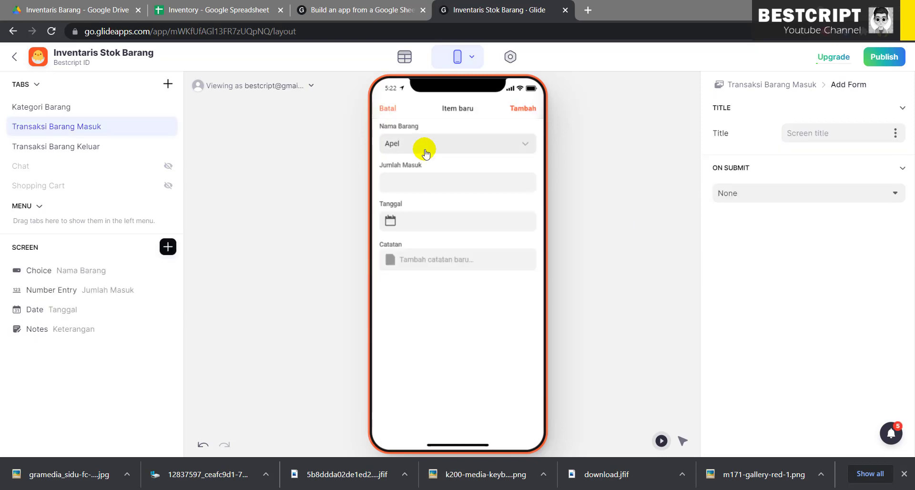
left_click(424, 182)
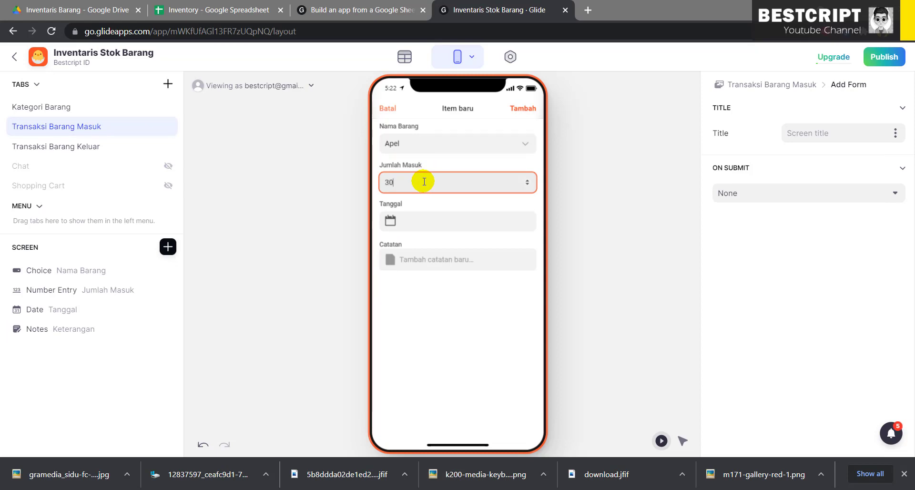
left_click(415, 220)
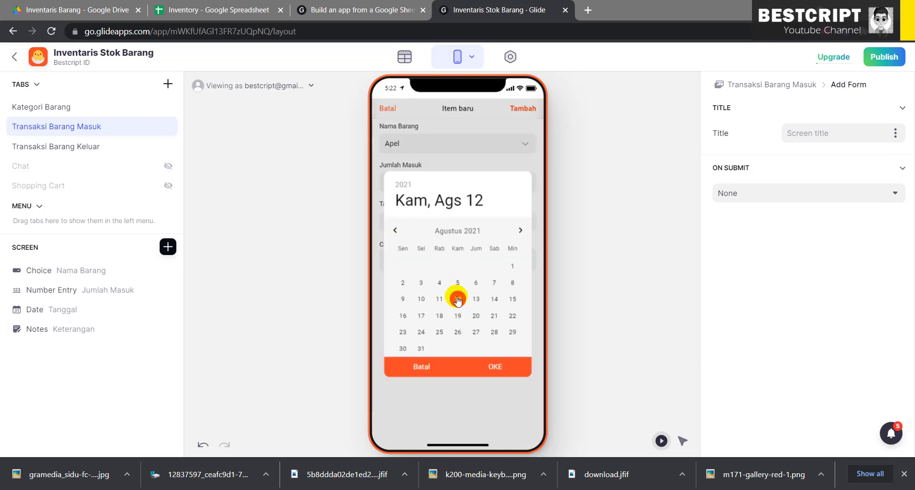
left_click(422, 365)
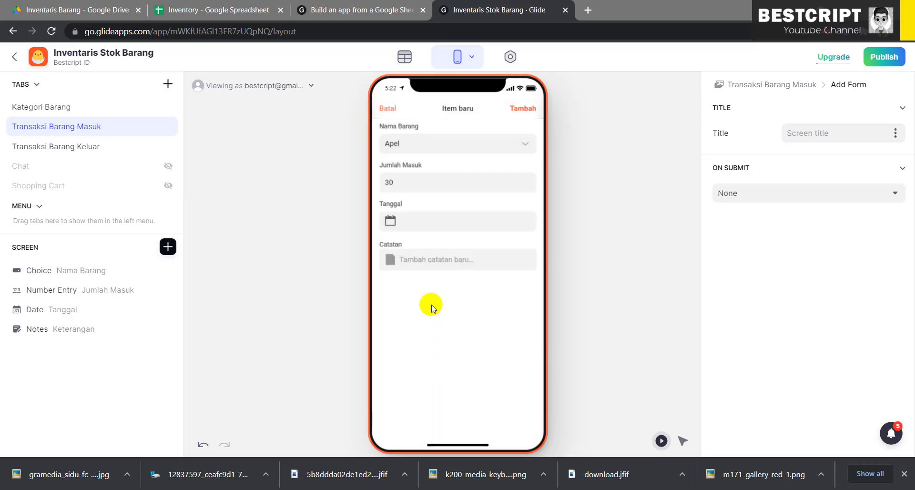
Set the default value of the add form's Tanggal date component to Today
left_click(73, 309)
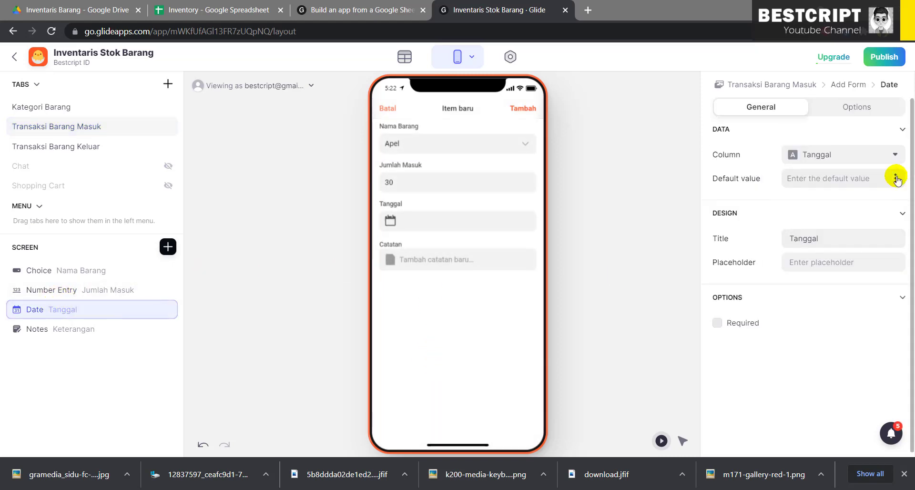
left_click(895, 178)
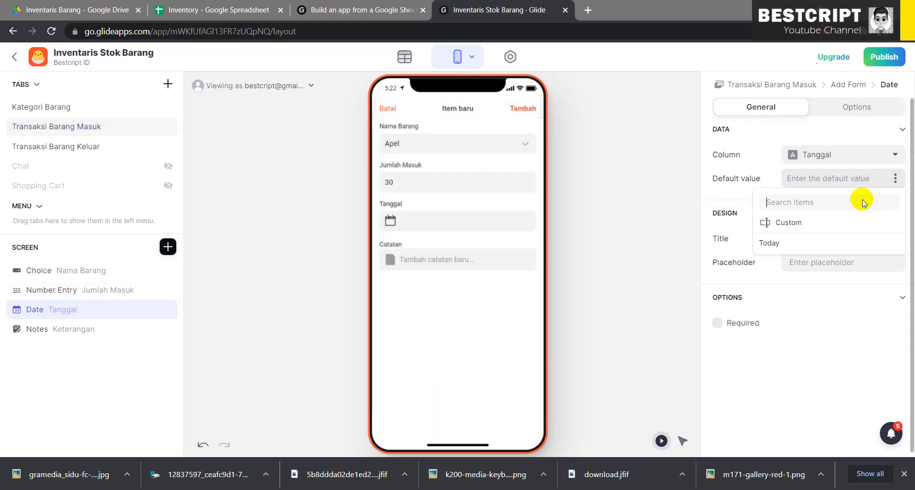
left_click(769, 243)
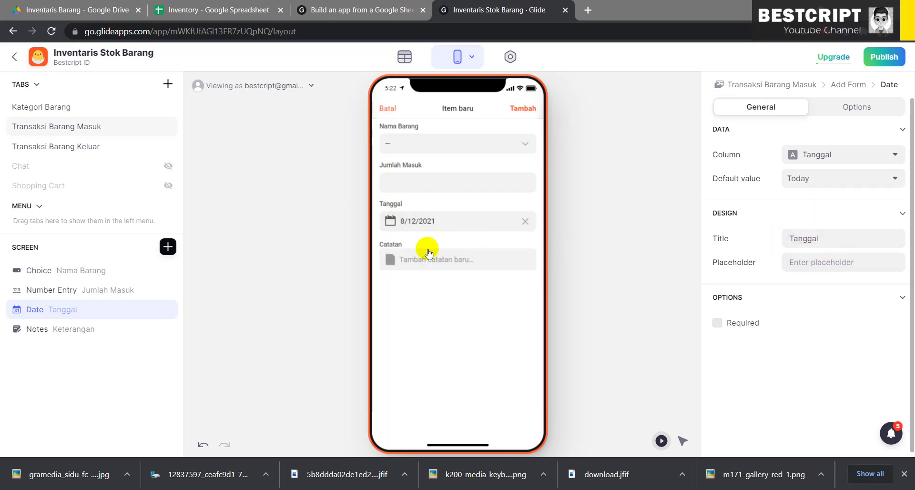
Add an incoming transaction in the app preview for Apel with a Jumlah Masuk of 300, leaving the note empty
left_click(434, 143)
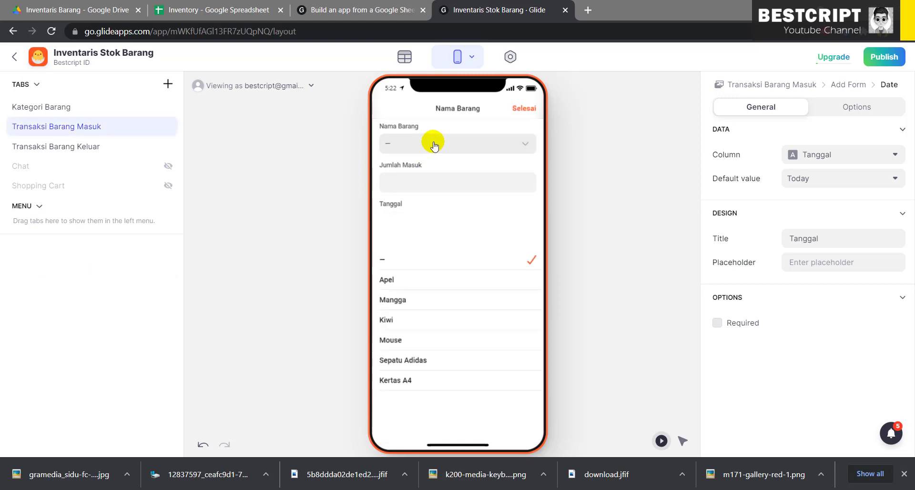
left_click(415, 152)
left_click(422, 182)
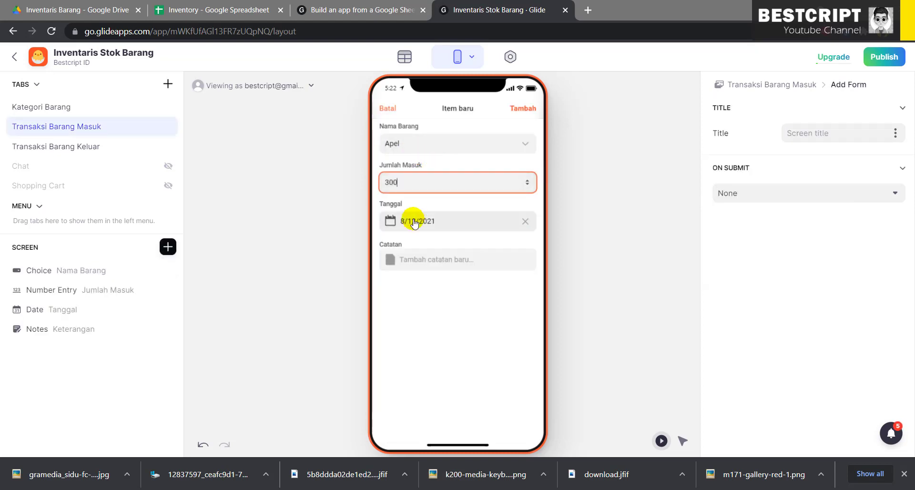
left_click(428, 264)
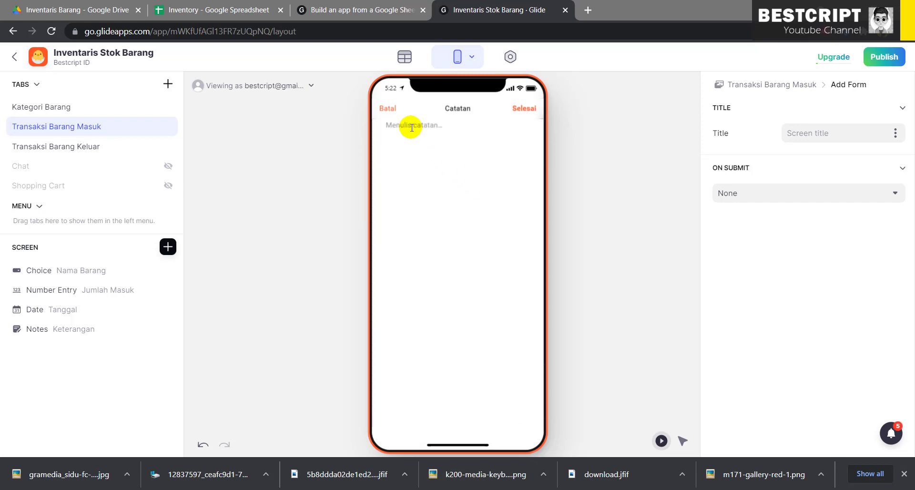
left_click(523, 110)
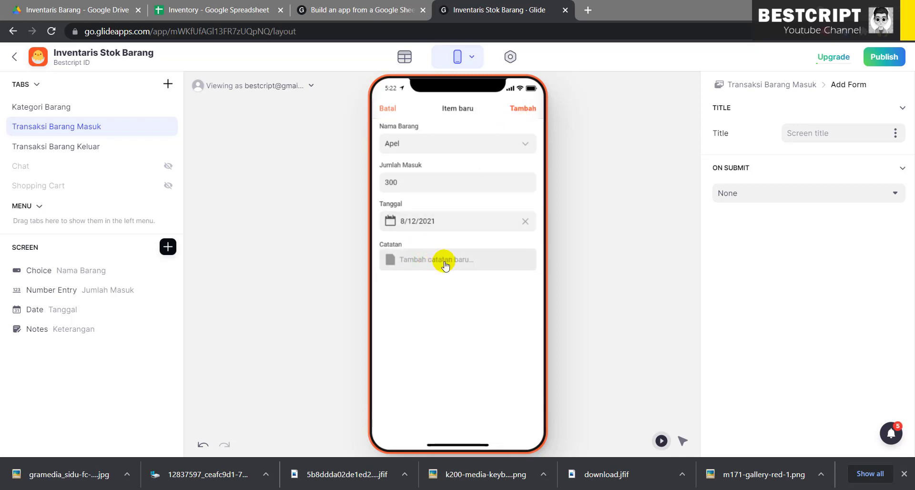
left_click(524, 109)
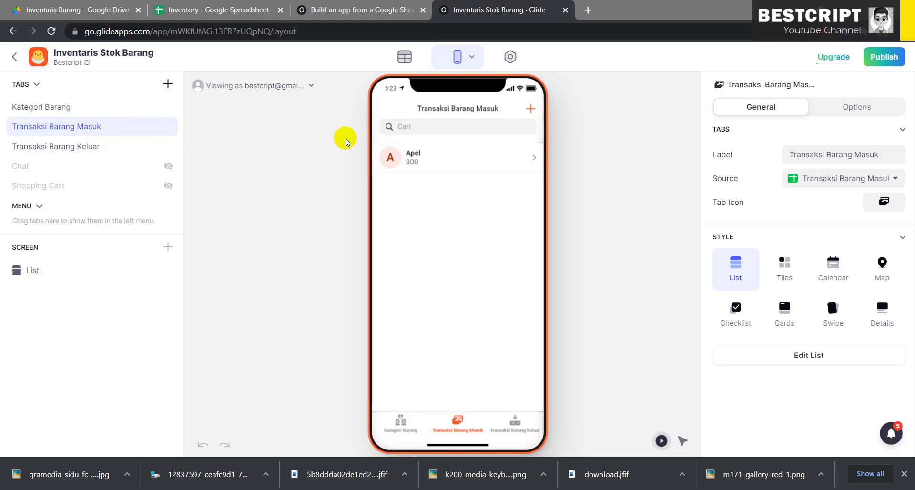
Open the new Apel transaction and trim its Keterangan action text to the first 4 lines
left_click(411, 158)
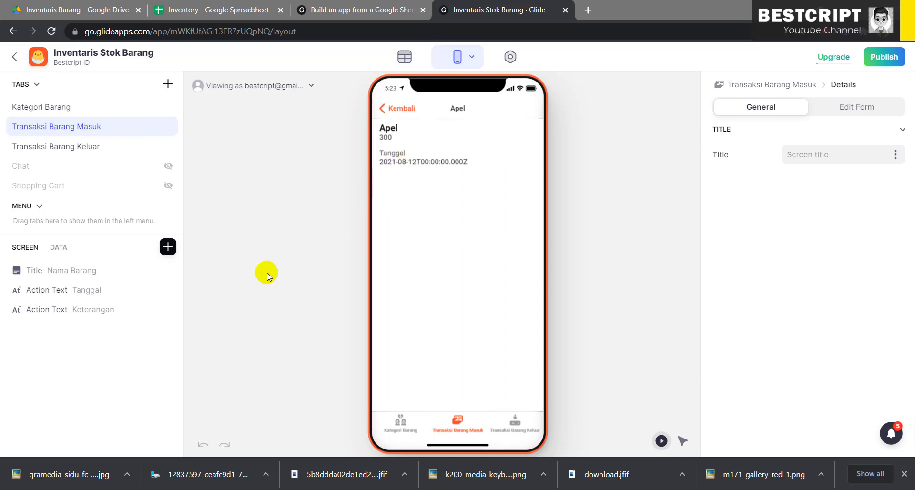
left_click(76, 310)
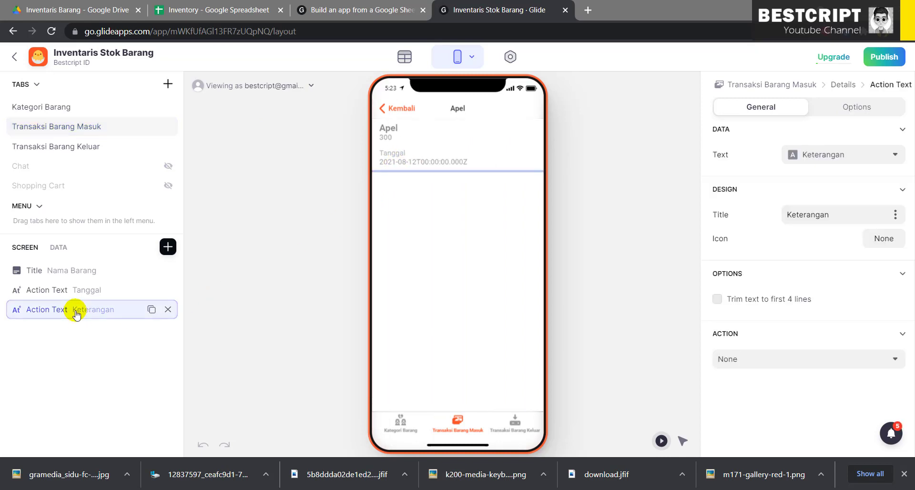
left_click(779, 299)
mouse_move(86, 319)
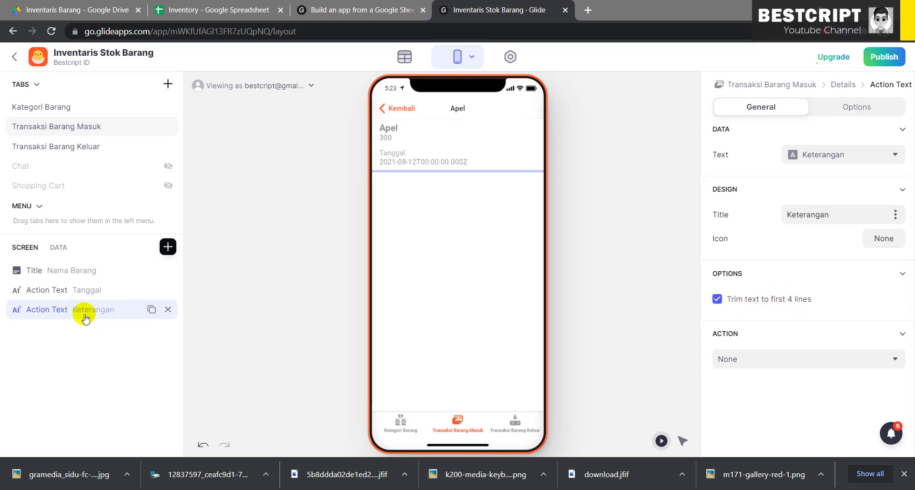
Review the Apel transaction's title settings and row data, then return to the Transaksi Barang Masuk list
left_click(57, 267)
left_click(58, 254)
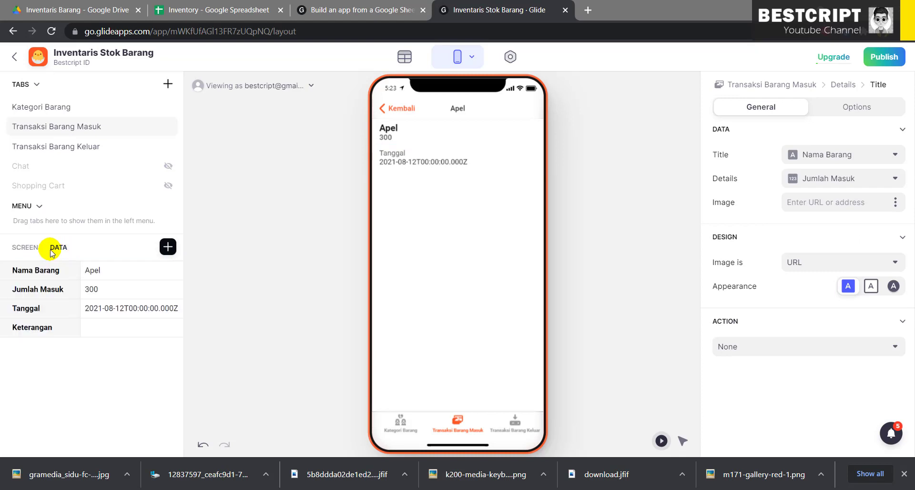
left_click(27, 251)
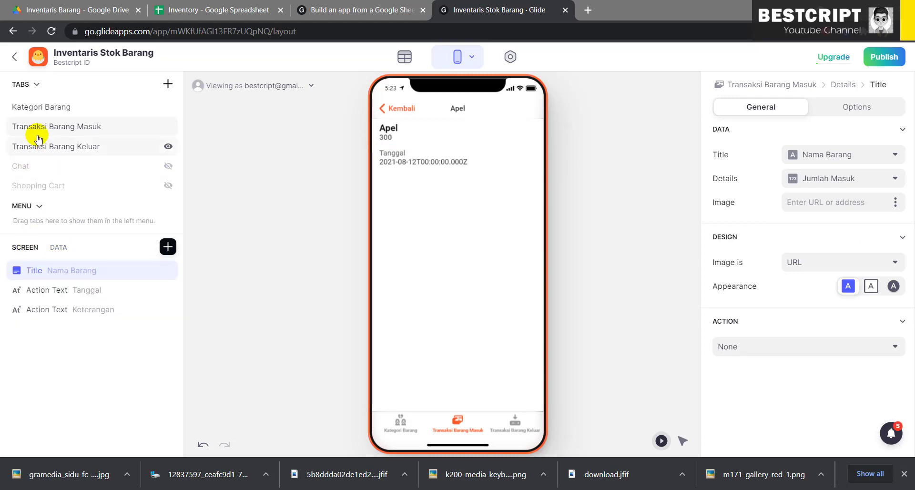
left_click(58, 127)
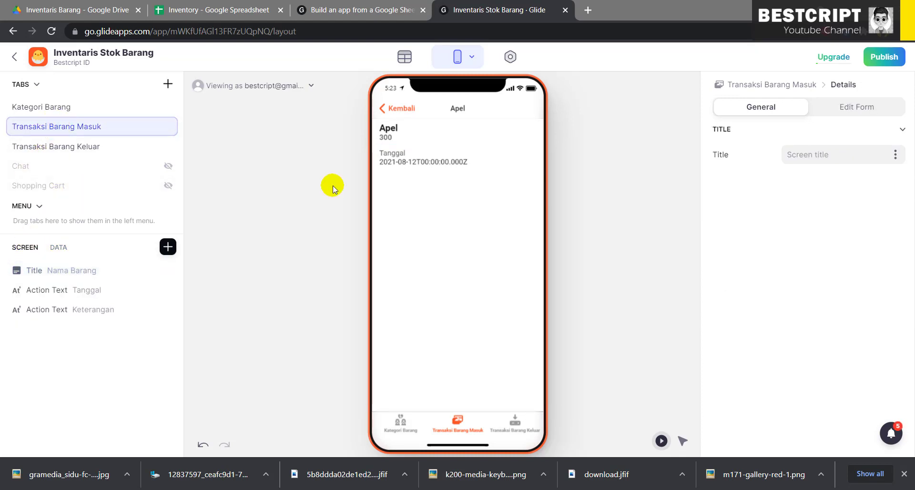
left_click(387, 108)
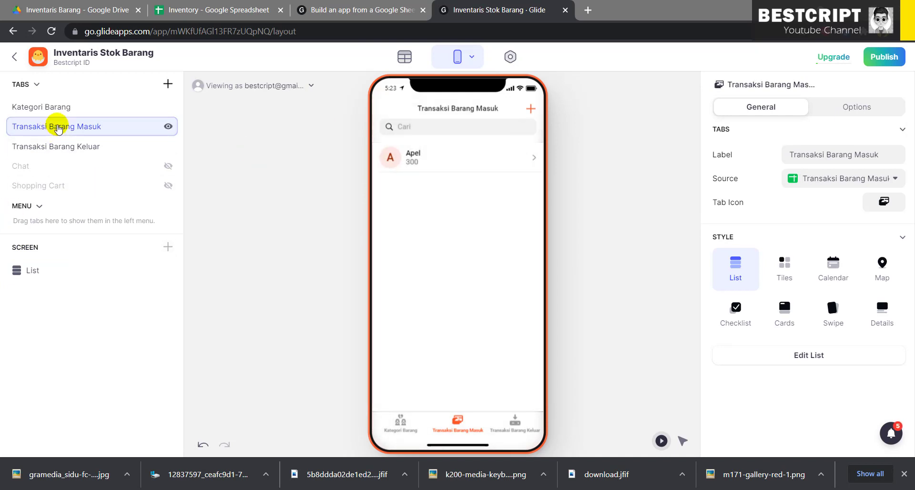
Allow users to edit the Apel transaction from its details screen and to delete it in the edit form
left_click(436, 156)
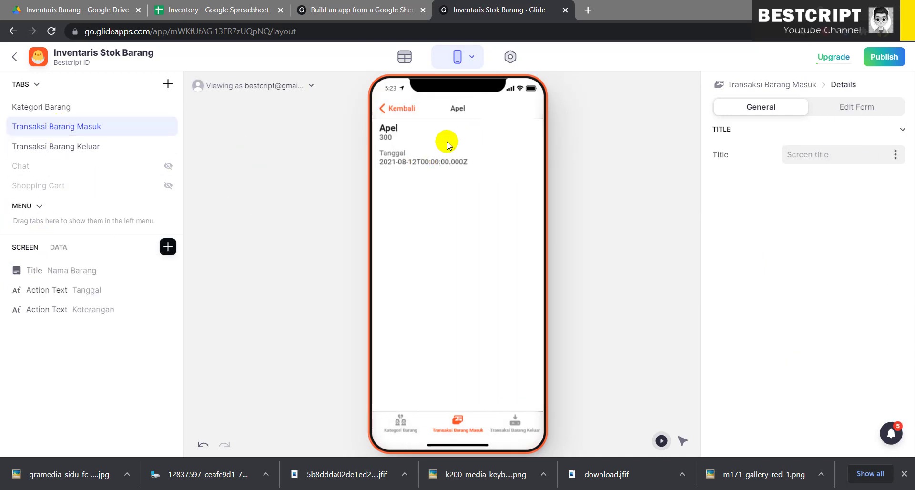
left_click(876, 109)
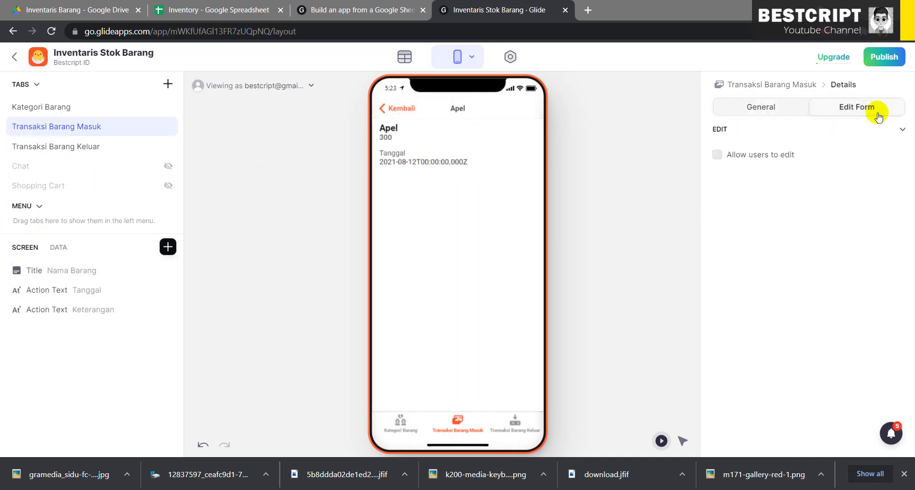
left_click(744, 153)
left_click(531, 112)
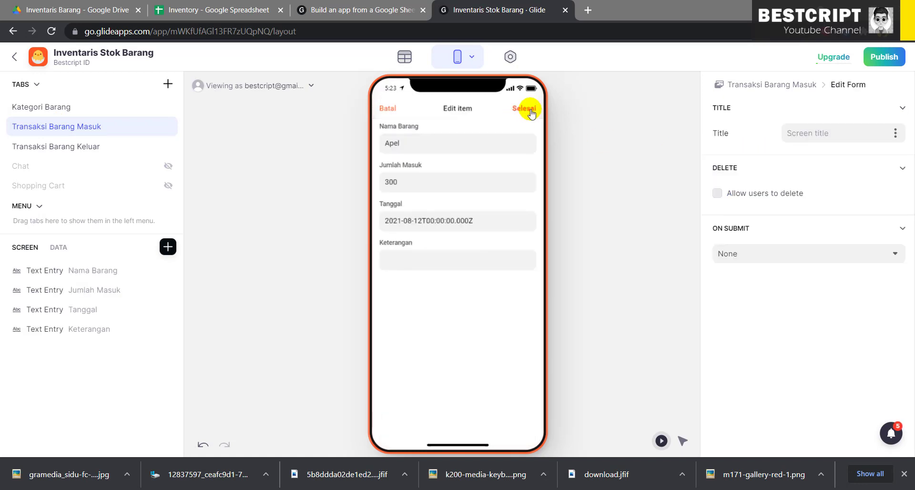
left_click(718, 195)
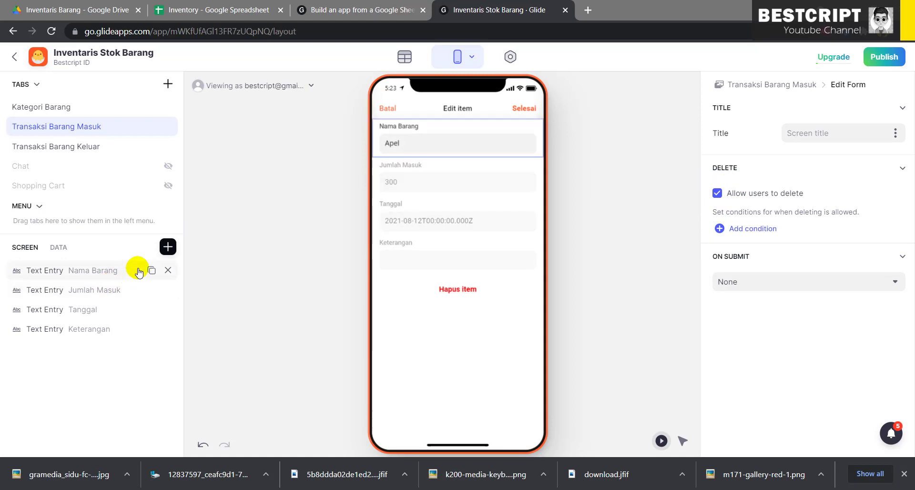
Remove the Nama Barang, Jumlah Masuk, Tanggal and Keterangan text entries from the edit form
left_click(168, 270)
left_click(168, 271)
left_click(168, 270)
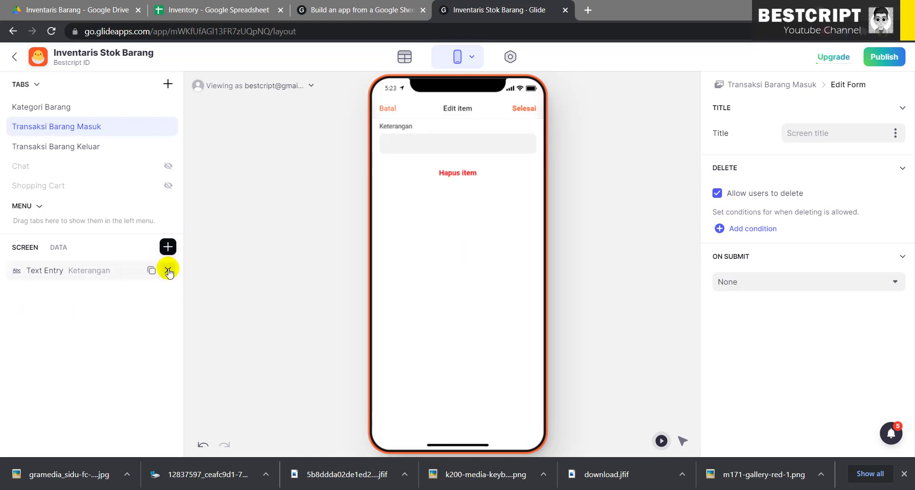
left_click(168, 270)
Insert a Choice component in the edit form with Kategori Barang as its source sheet and Nama Barang as its column
left_click(169, 246)
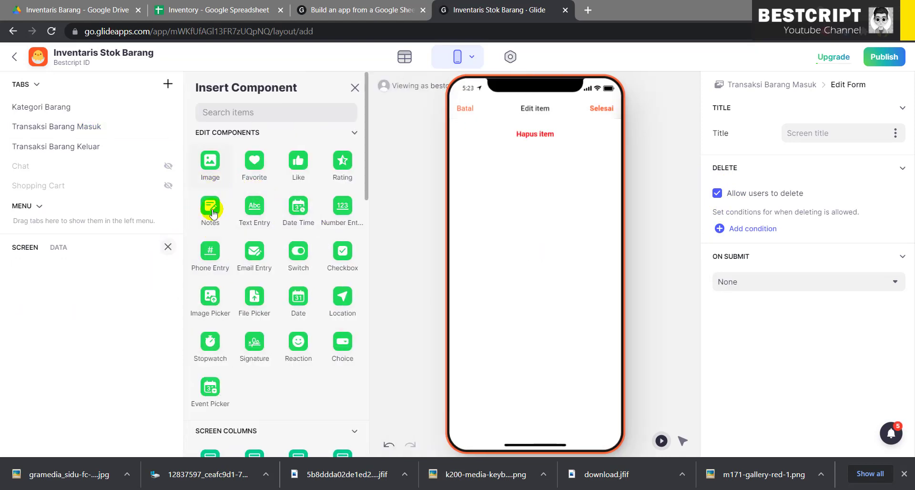
left_click(343, 346)
left_click(864, 162)
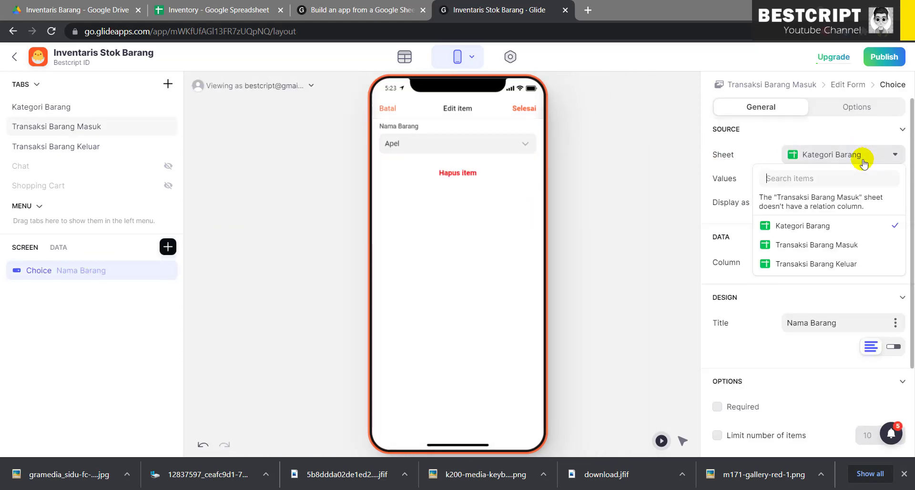
left_click(853, 154)
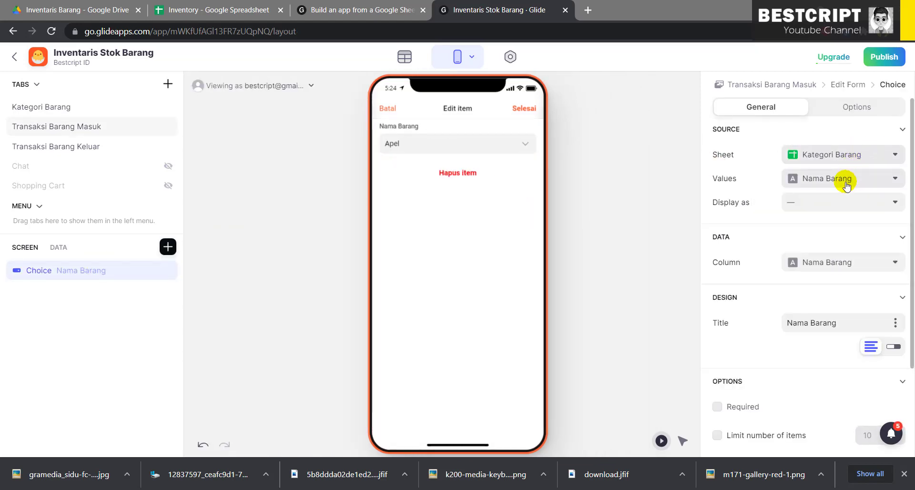
left_click(854, 261)
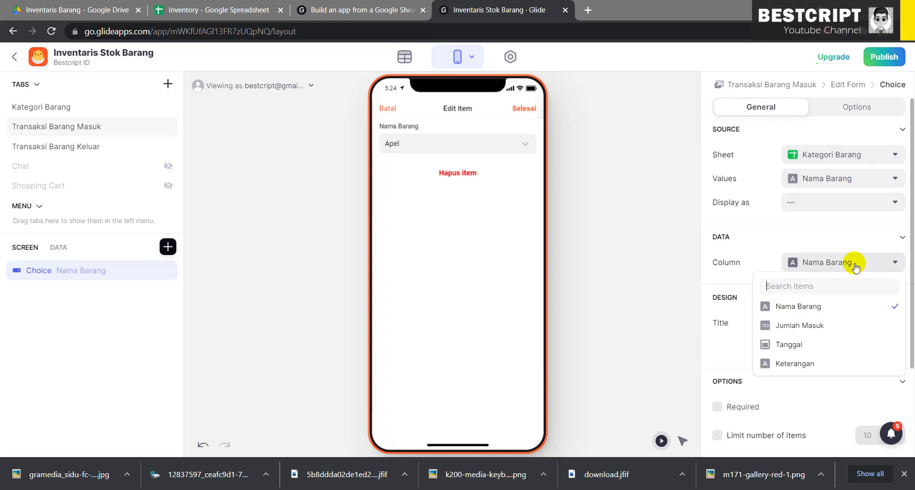
left_click(833, 308)
Switch to the Inventory Google Spreadsheet and compare the Nama Barang columns of Transaksi Barang Masuk and Kategori Barang
left_click(206, 10)
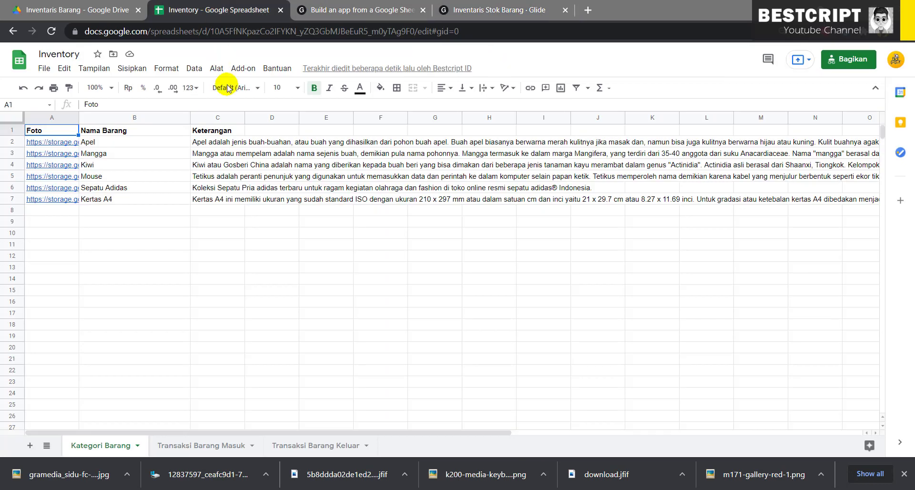
left_click(201, 446)
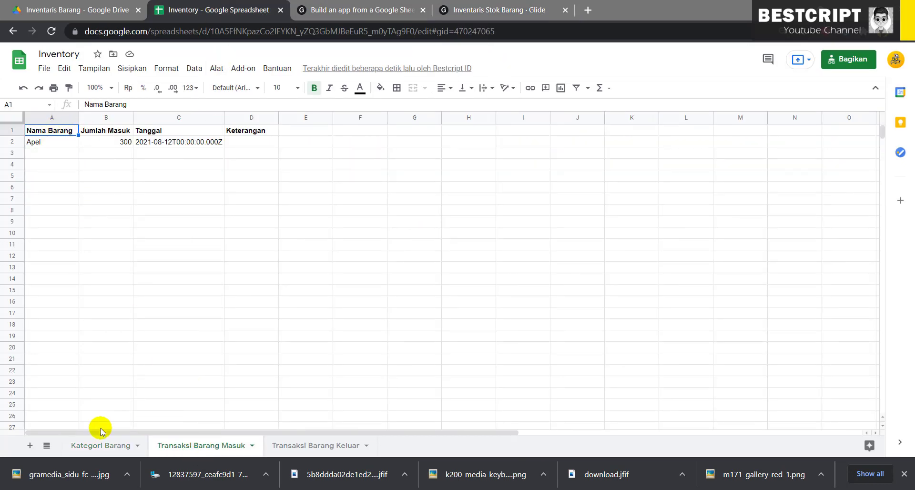
left_click(97, 448)
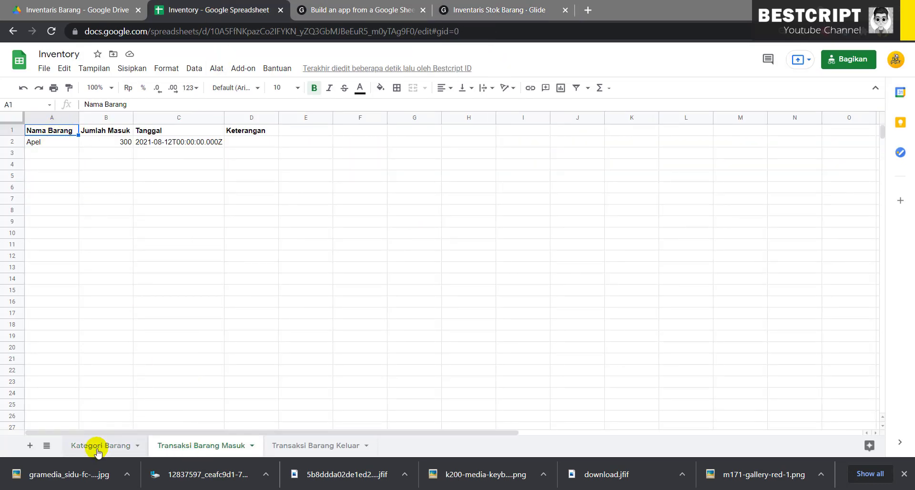
left_click(193, 447)
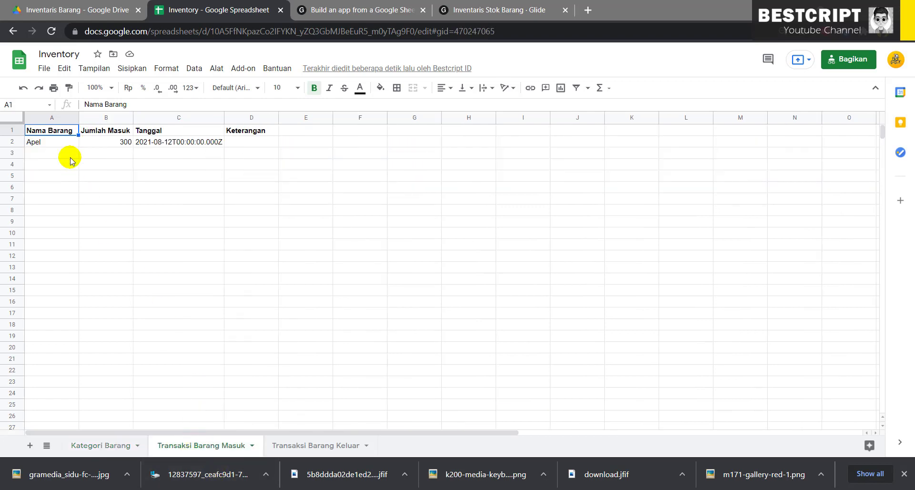
Return to the Glide editor and check the edit form choice's source sheet and values column
left_click(460, 5)
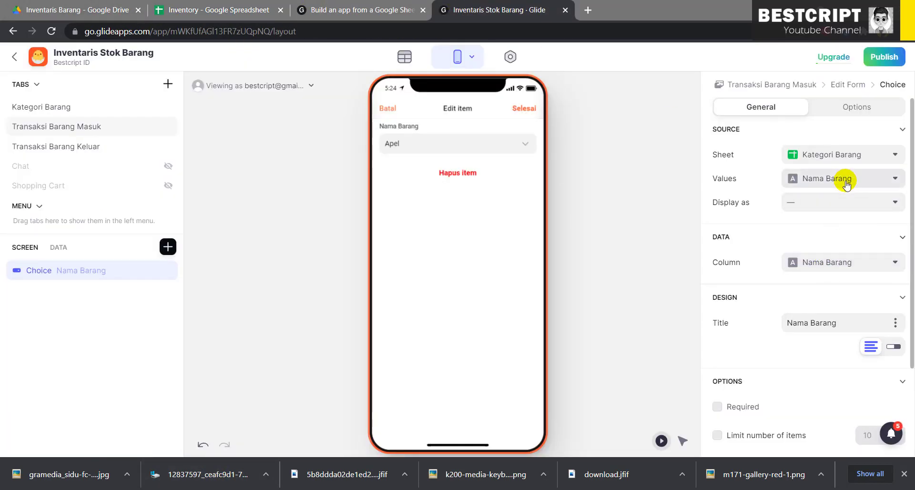
left_click(830, 159)
left_click(830, 156)
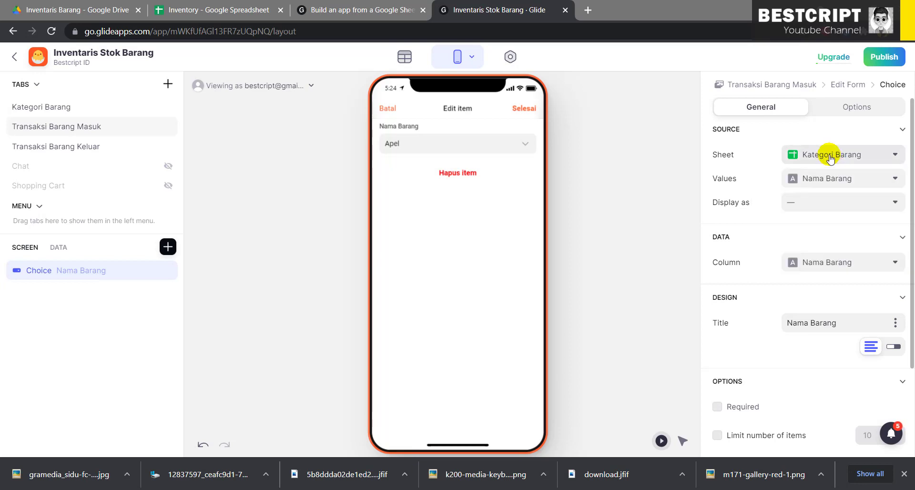
left_click(824, 179)
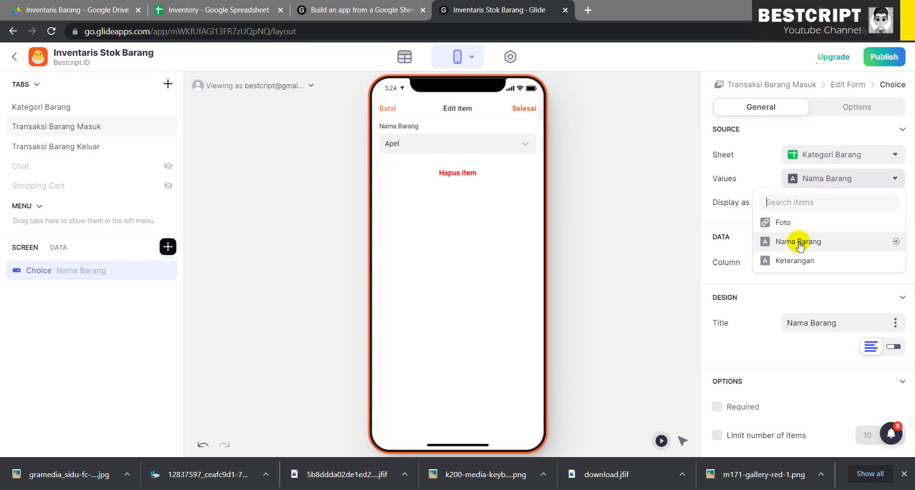
left_click(810, 179)
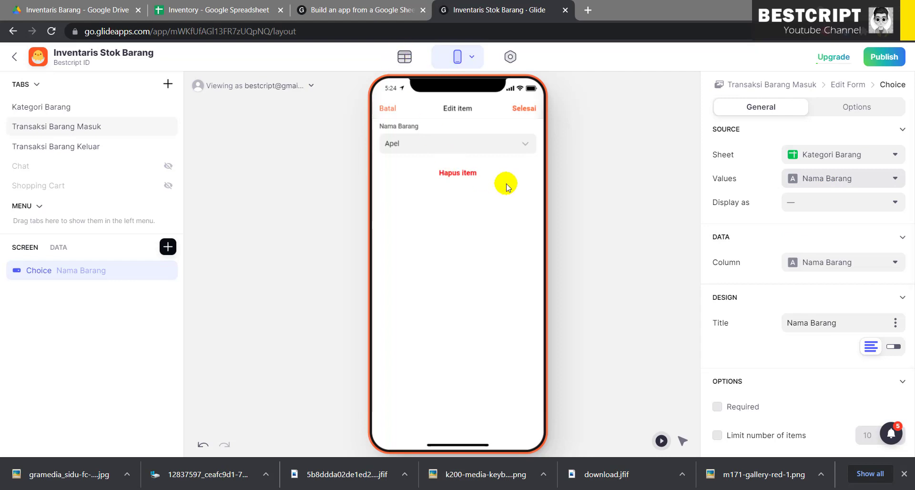
Insert a Number Entry component for Jumlah Masuk below the Nama Barang choice in the edit form
left_click(168, 246)
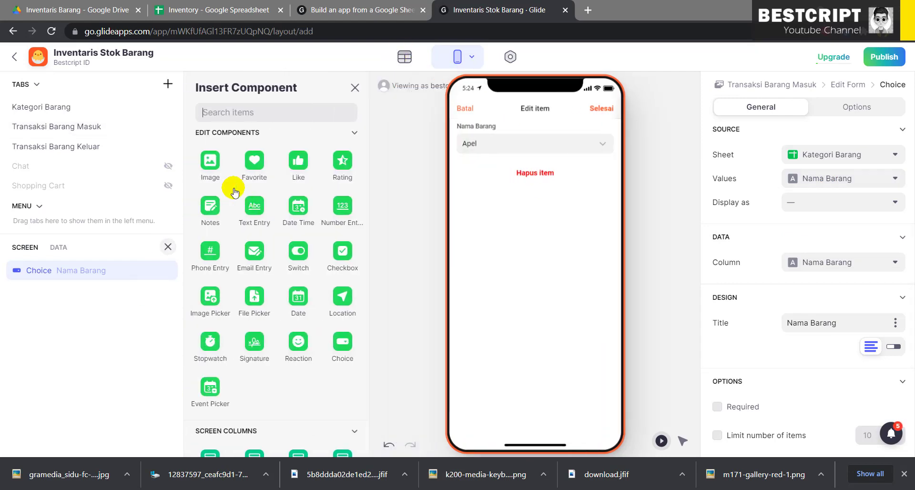
type("num")
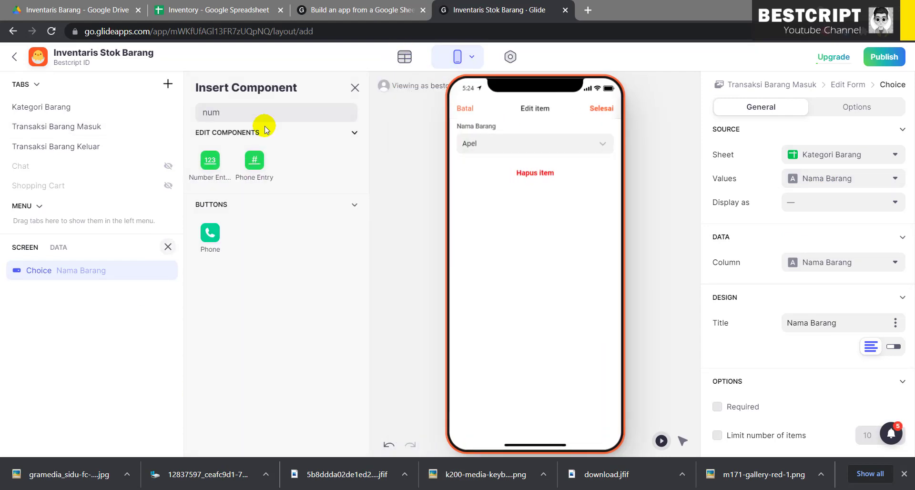
left_click(210, 160)
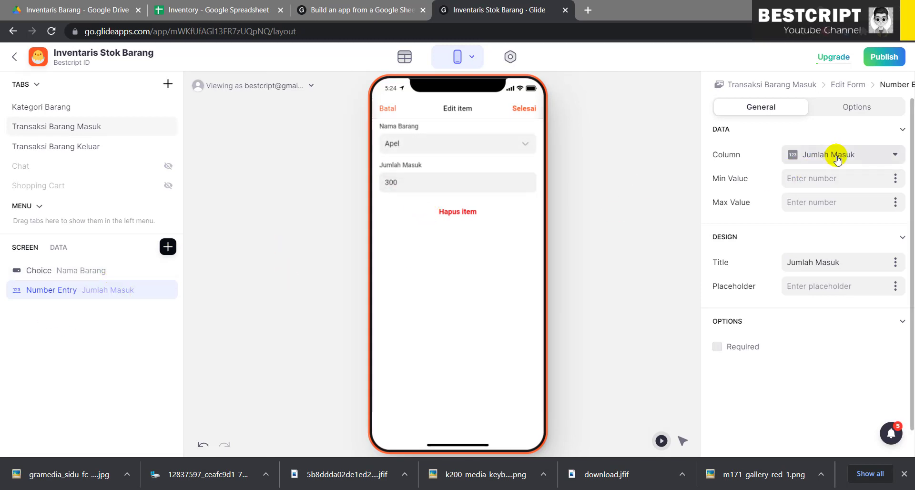
Insert a Date Time component for the Tanggal column below Jumlah Masuk in the Transaksi Barang Masuk edit form
left_click(786, 153)
left_click(786, 153)
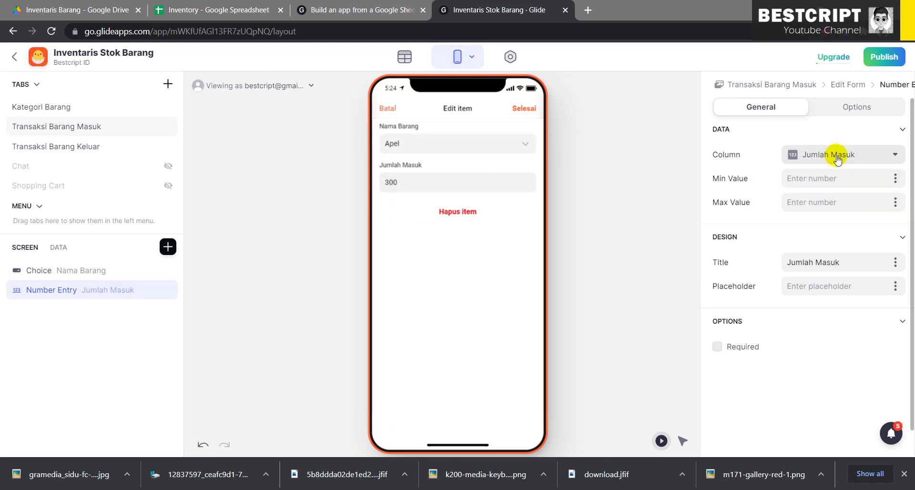
left_click(168, 246)
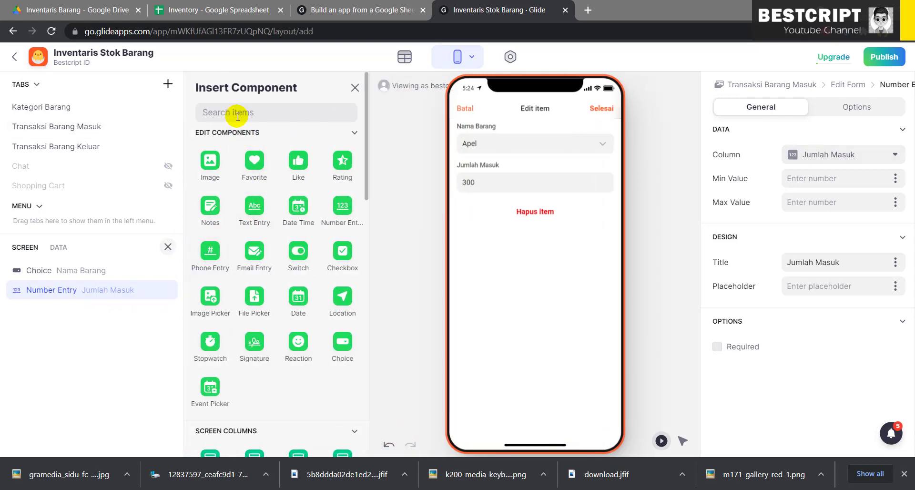
type("da")
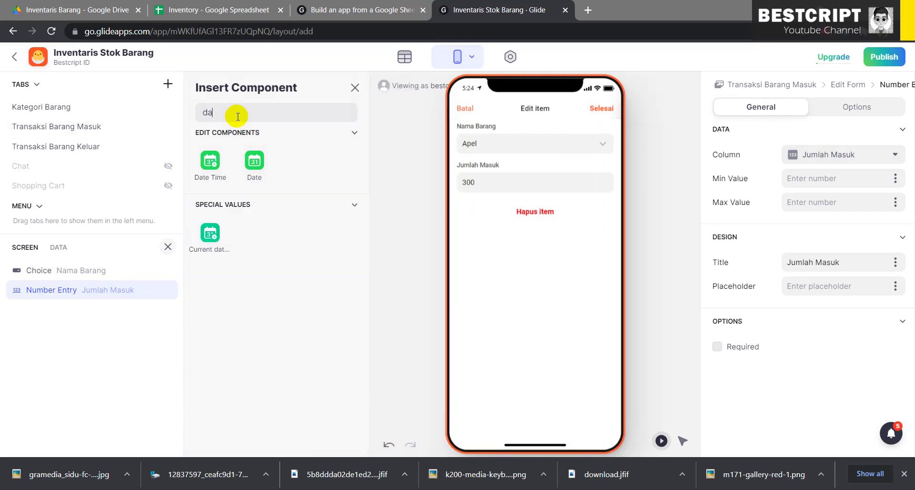
type("t")
left_click(210, 162)
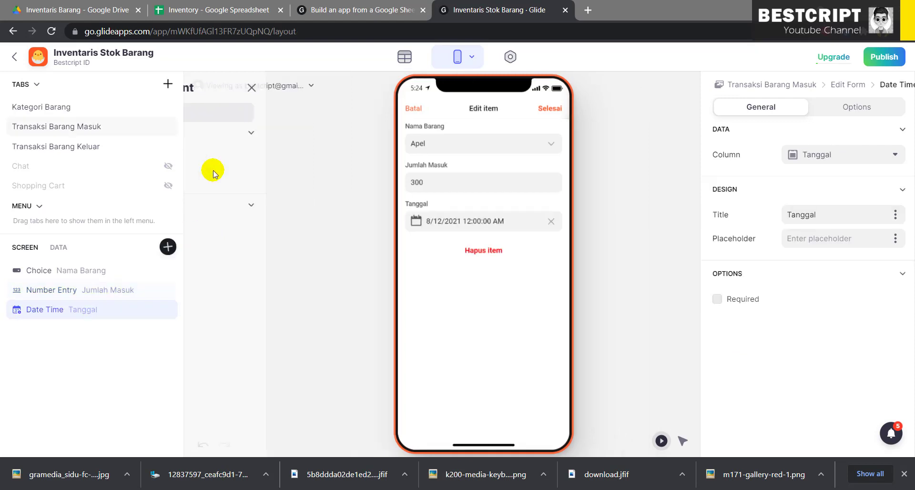
left_click(894, 155)
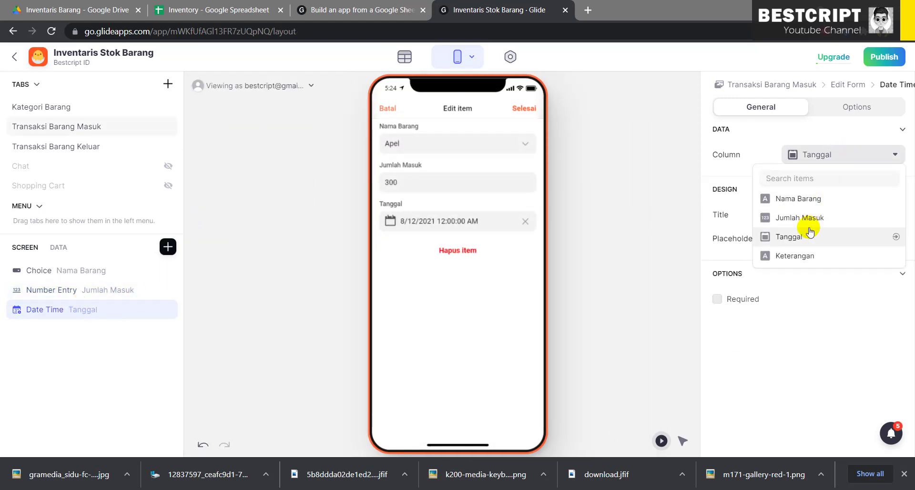
left_click(830, 152)
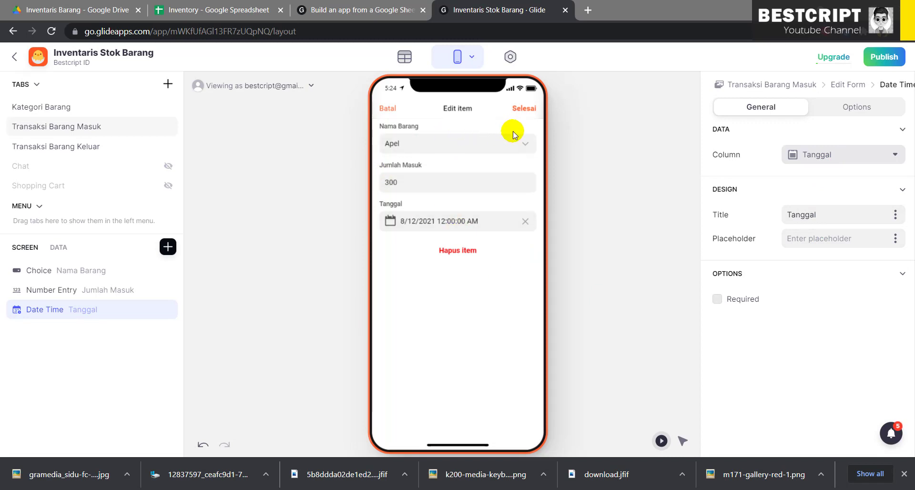
left_click(896, 239)
left_click(898, 240)
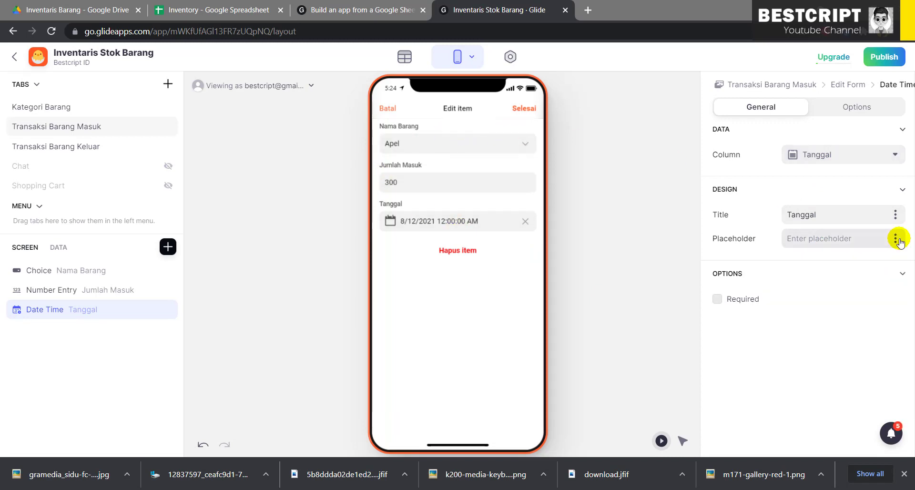
Insert a Notes component for the Keterangan column in the edit form and title it Keterangan
left_click(168, 246)
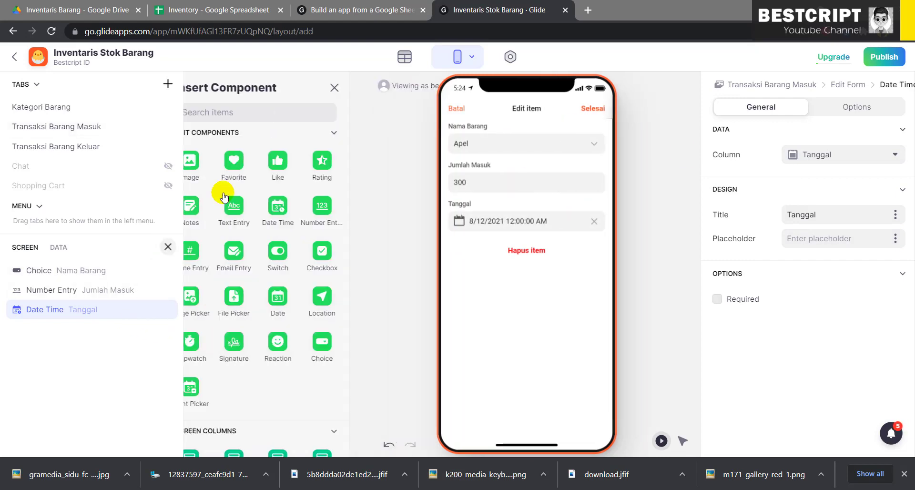
type("not")
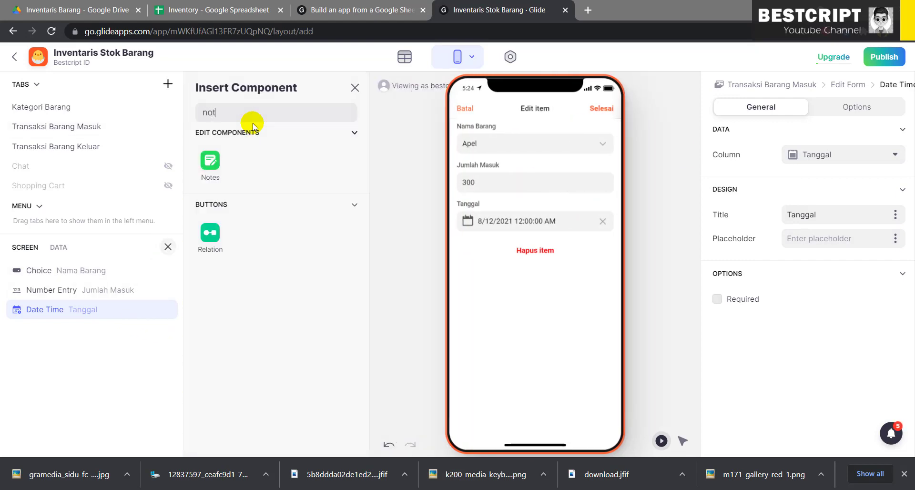
left_click(210, 161)
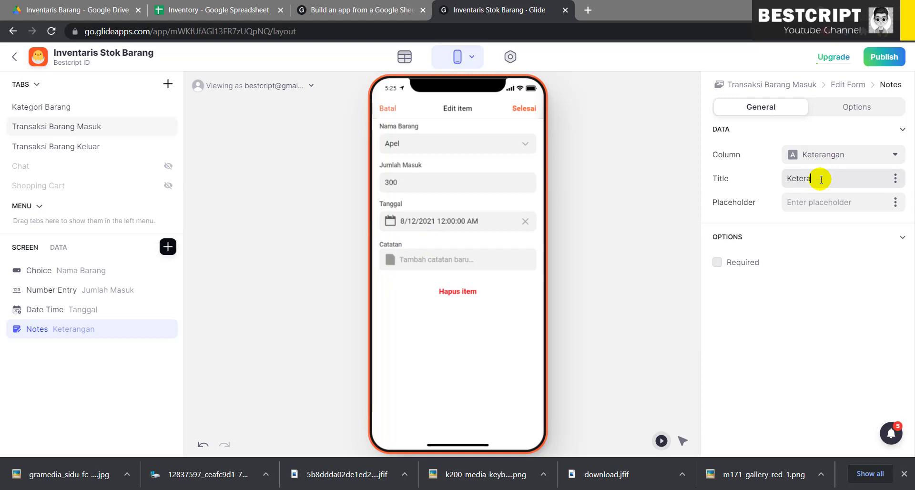
left_click(821, 179)
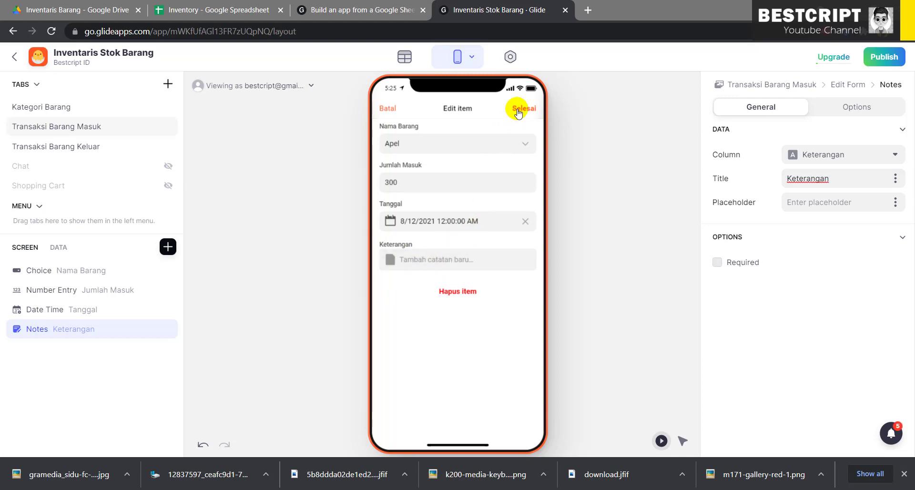
Set the Apel entry's Jumlah Masuk to 302 and submit the edit form
left_click(402, 184)
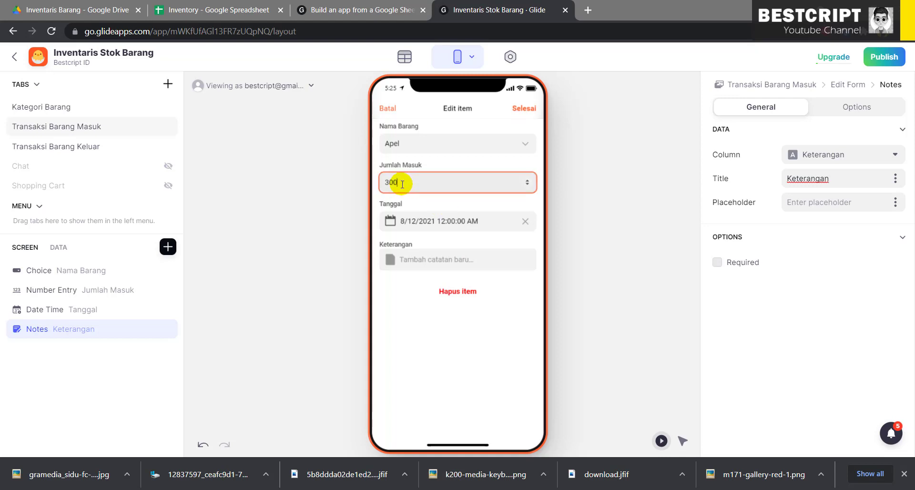
left_click(524, 108)
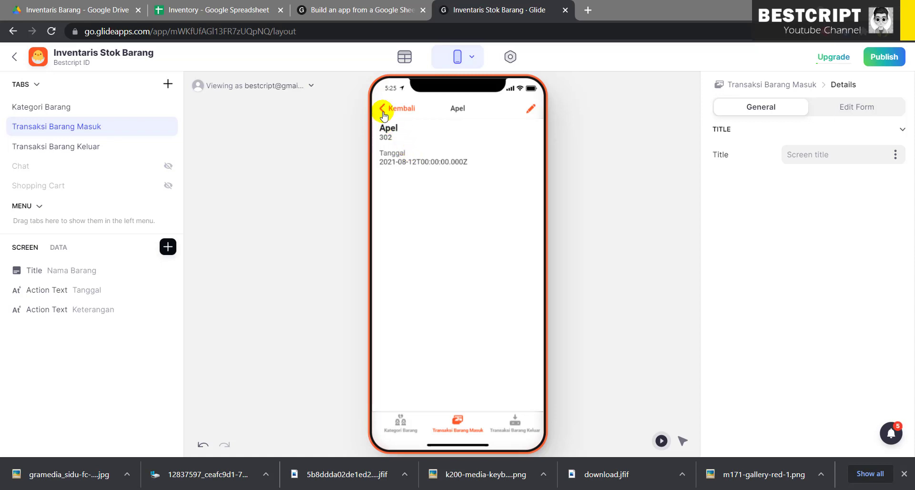
Try the Card and circular image appearances on the Title component of the Apel details screen
left_click(40, 271)
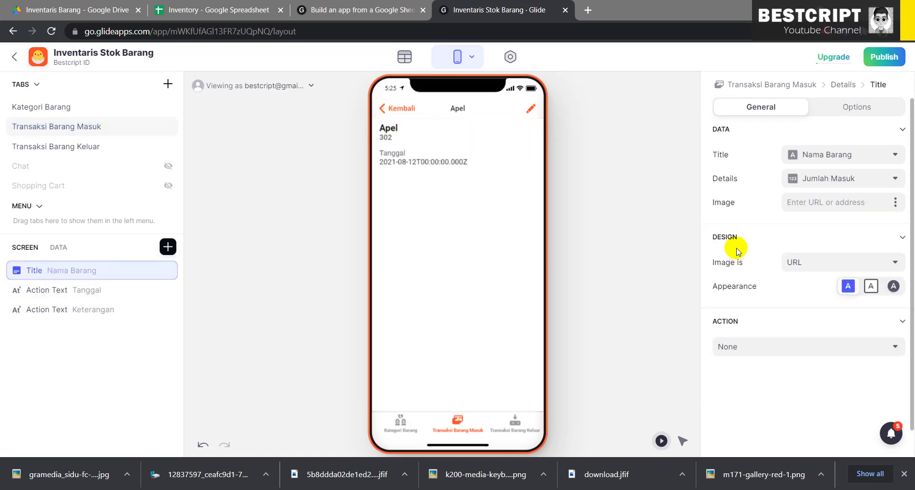
left_click(871, 287)
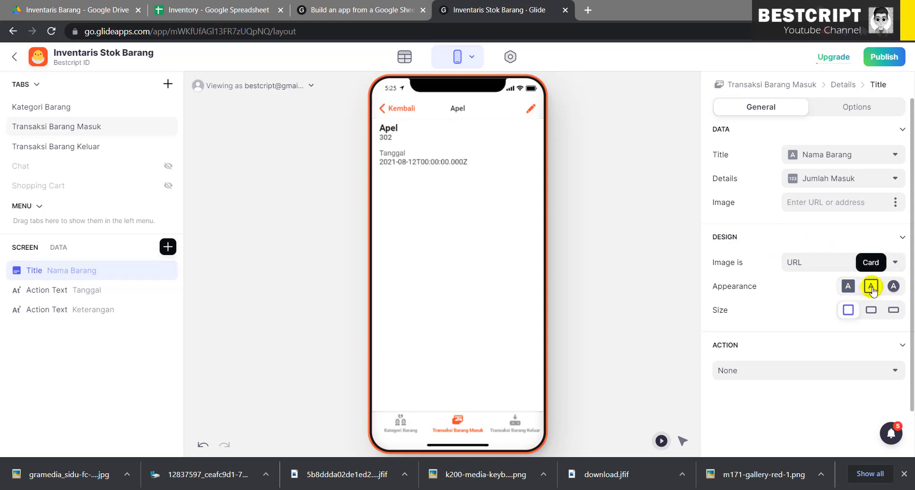
left_click(893, 287)
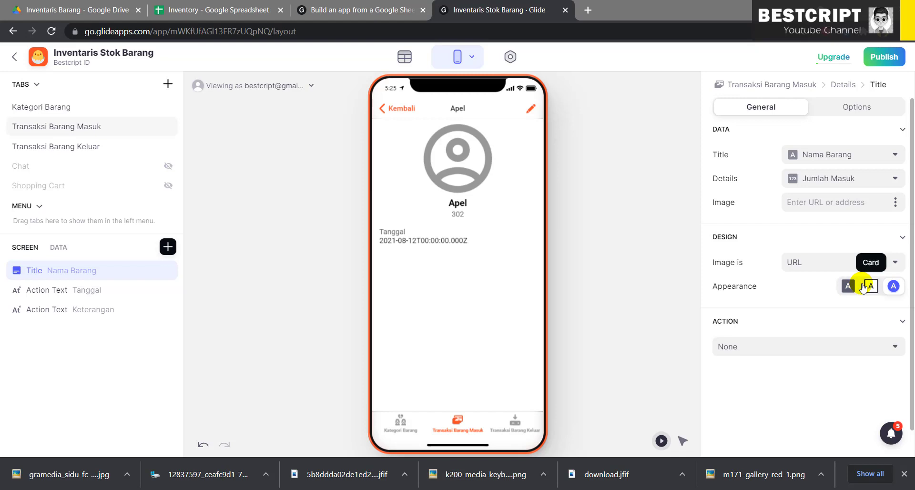
left_click(872, 287)
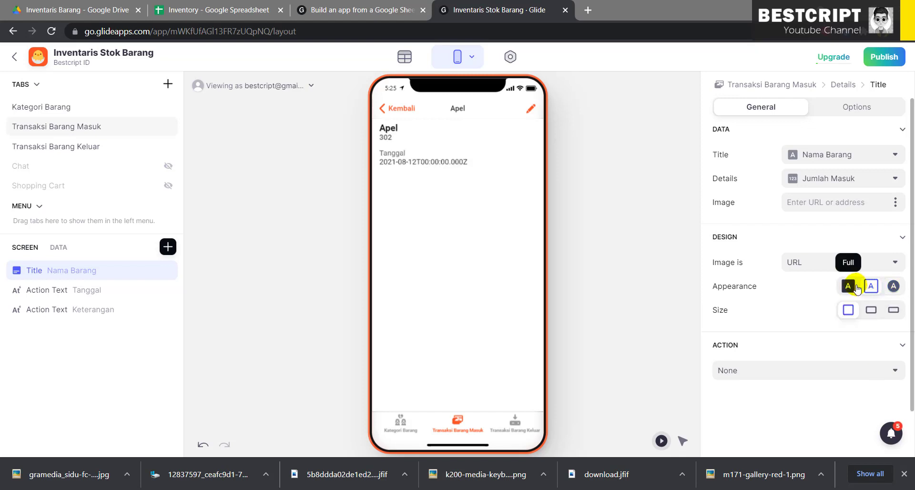
Delete the Title component from the Transaksi Barang Masuk details screen and reopen the first Apel entry
mouse_move(127, 276)
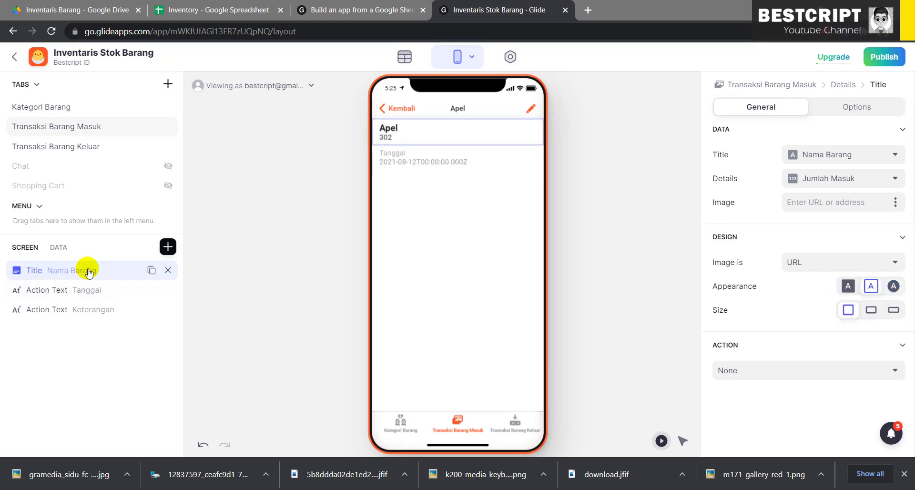
left_click(168, 271)
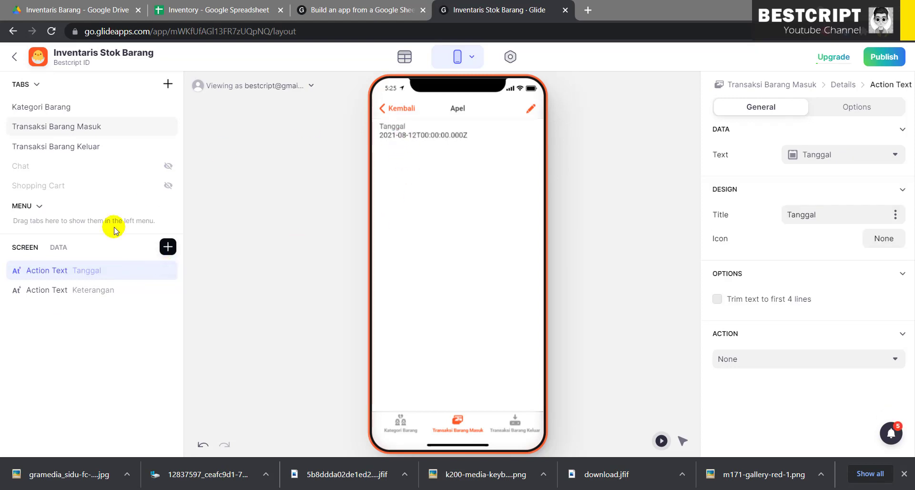
left_click(40, 127)
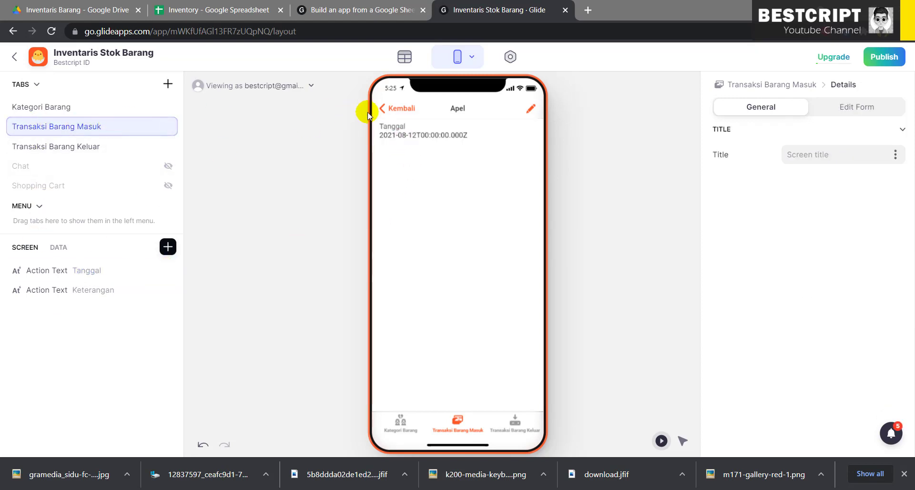
left_click(382, 108)
left_click(428, 165)
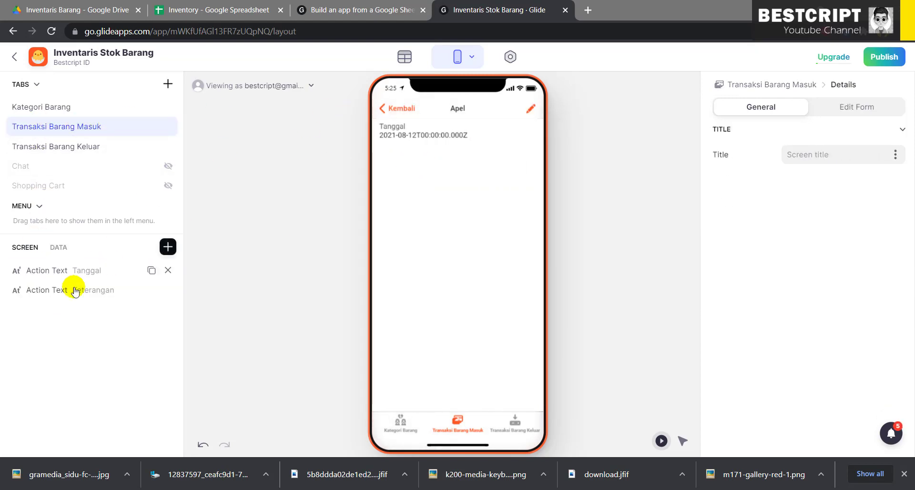
Insert an Action Text component for Nama Barang and move it above Tanggal on the details screen
left_click(167, 247)
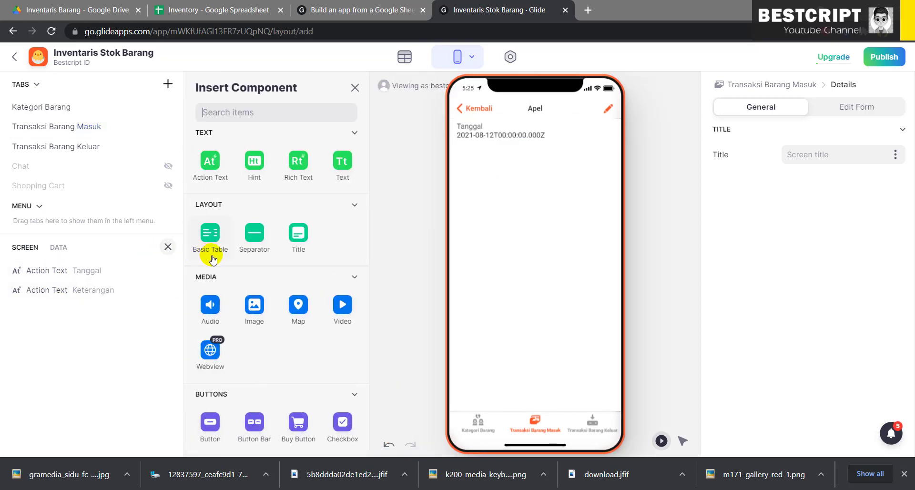
left_click(212, 165)
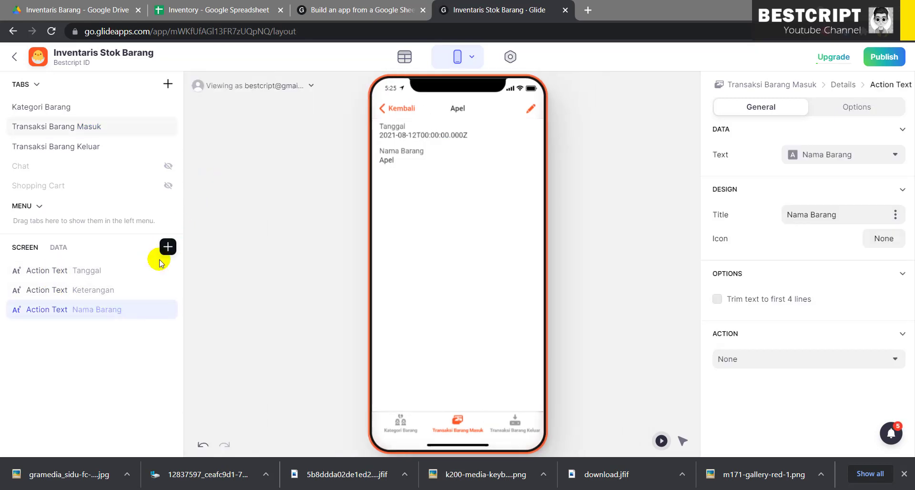
left_click_drag(76, 309, 79, 277)
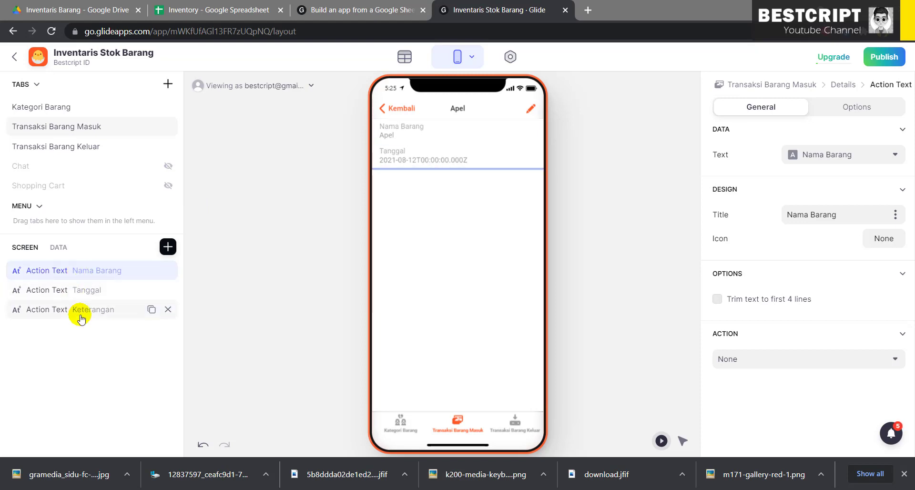
Insert an Action Text component for Jumlah Masuk and place it between Nama Barang and Tanggal
left_click(168, 247)
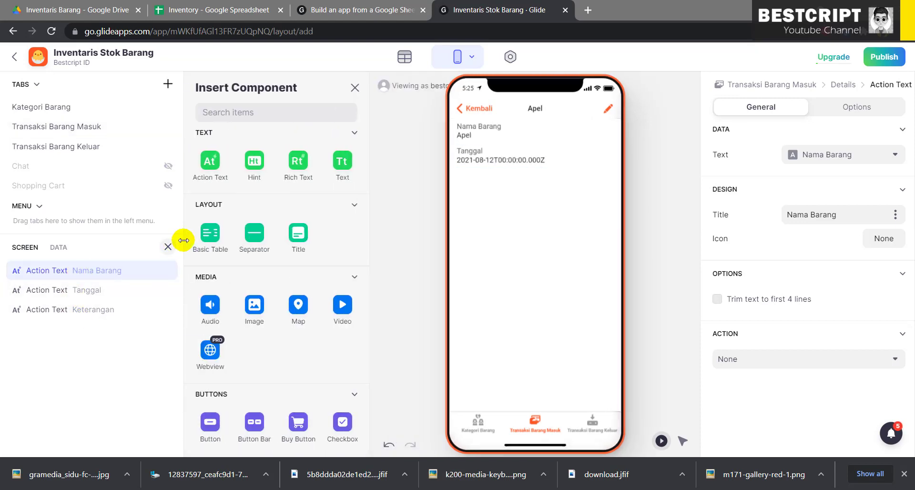
left_click(210, 164)
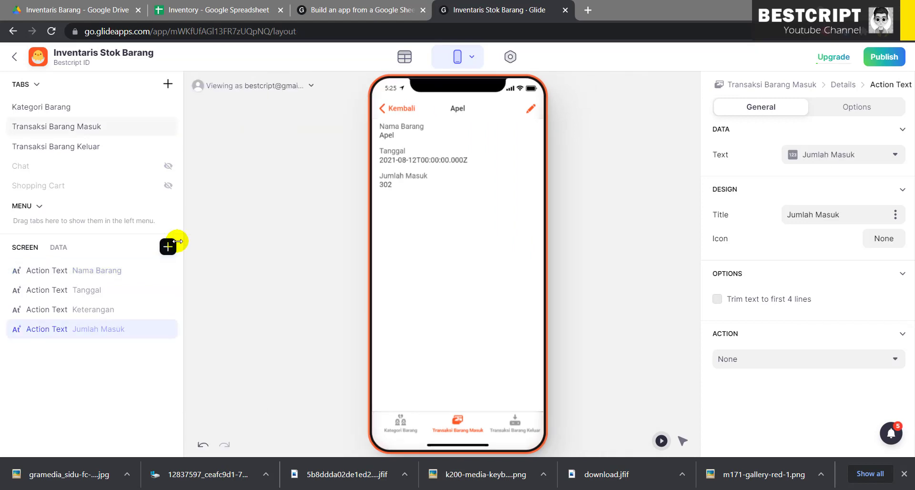
left_click_drag(122, 328, 105, 284)
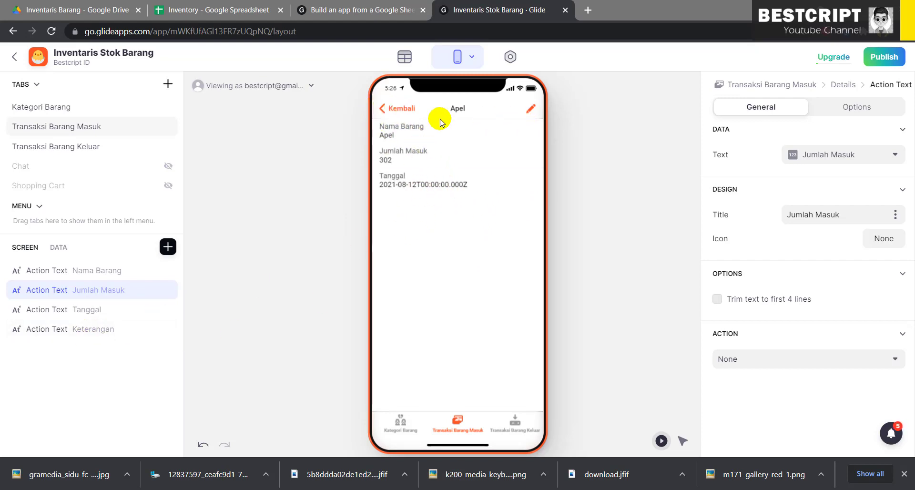
Edit the Apel entry, write "Apel masuk sudah ke gudang 12/08/2021" as its Keterangan note, and save it
left_click(533, 111)
left_click(444, 259)
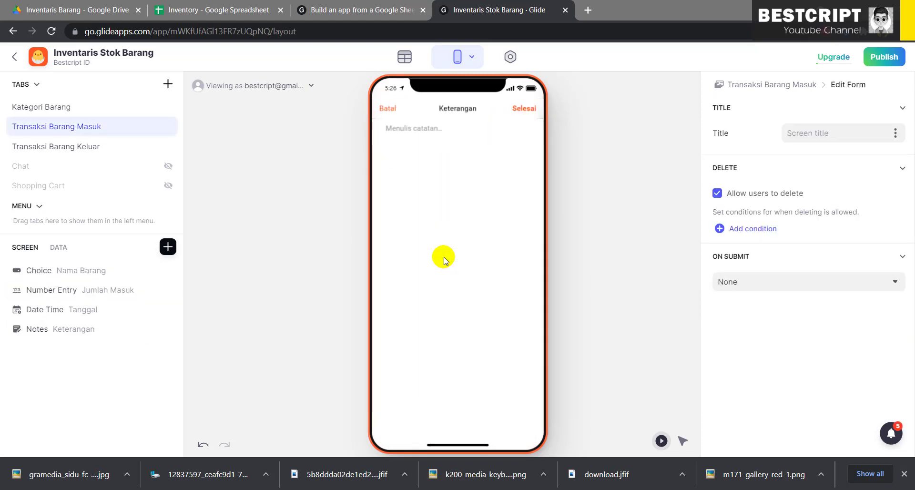
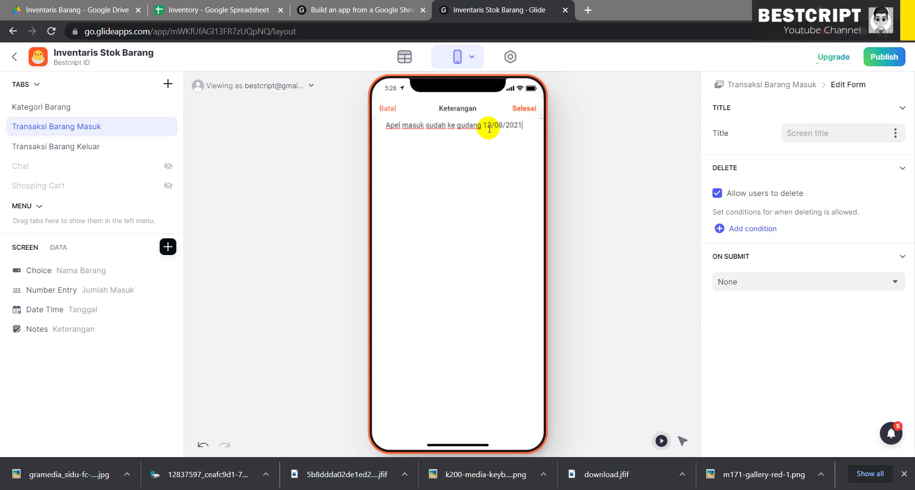
left_click(524, 108)
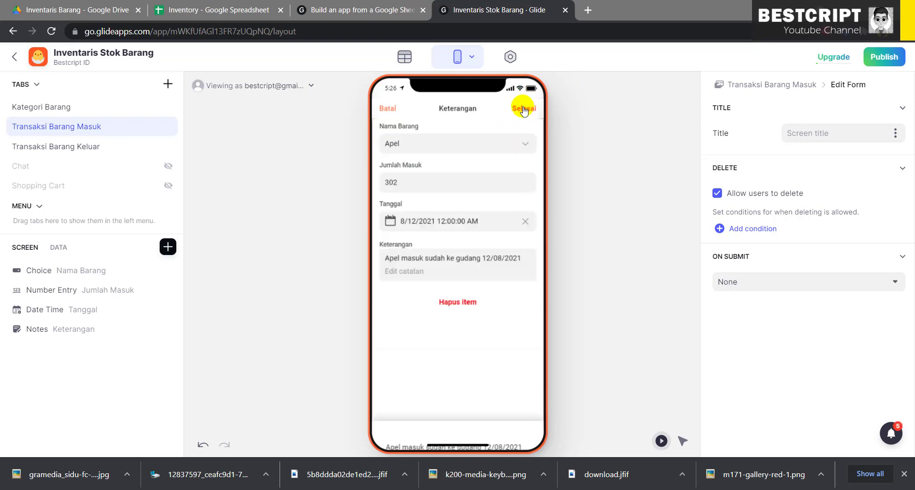
left_click(521, 108)
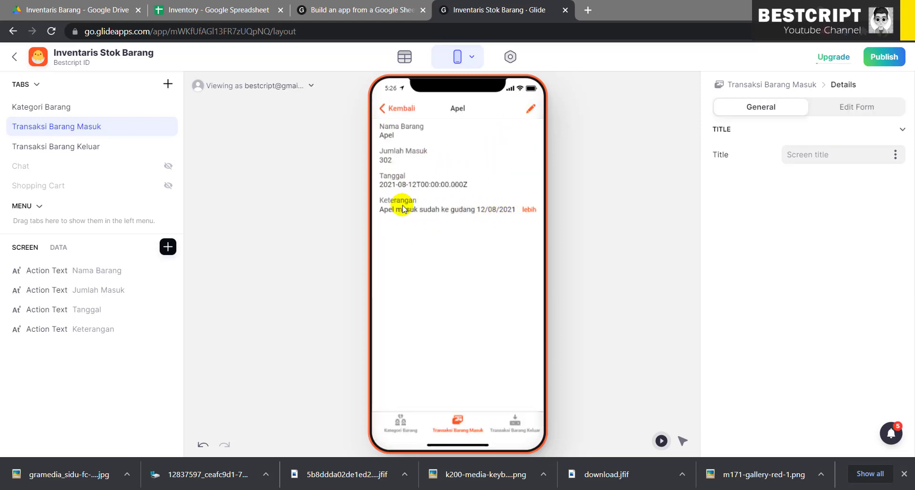
Return to the Transaksi Barang Masuk list and dismiss the browser's downloads bar
left_click(382, 110)
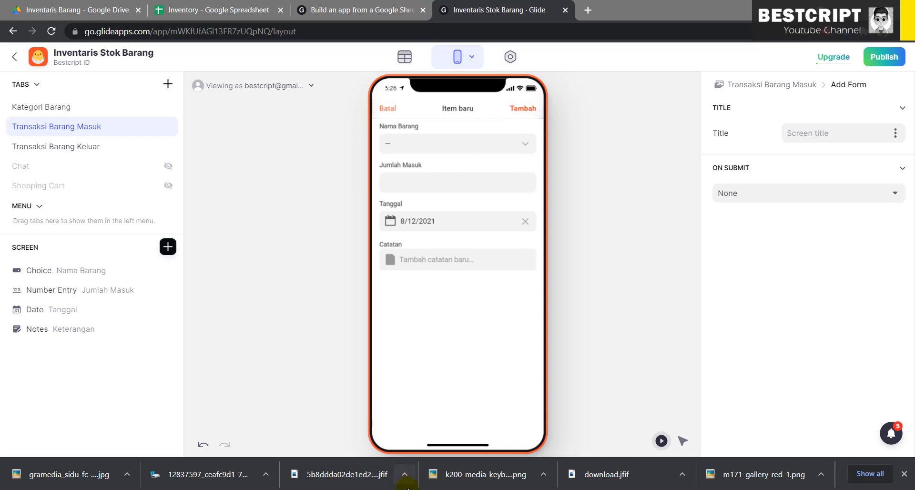
left_click(841, 483)
left_click(868, 465)
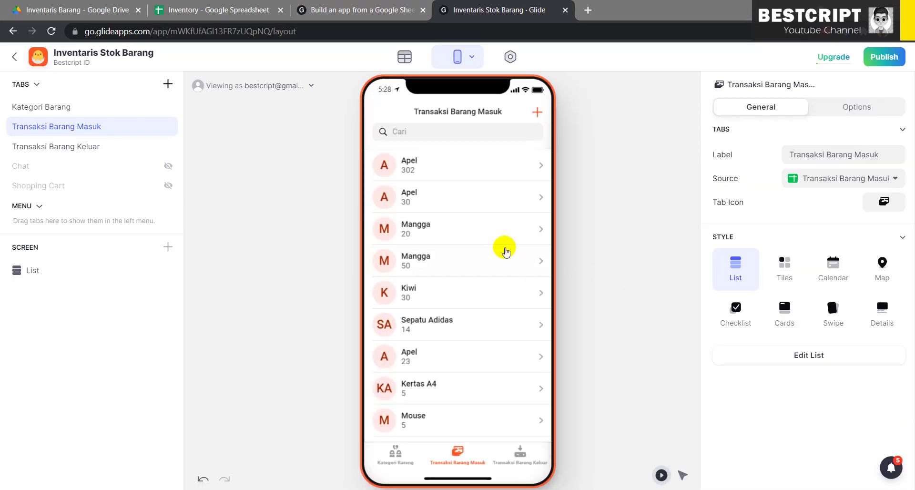
Add an incoming stock entry for Apel with Jumlah Masuk 20, dated 11 August 2021
left_click(538, 114)
left_click(423, 144)
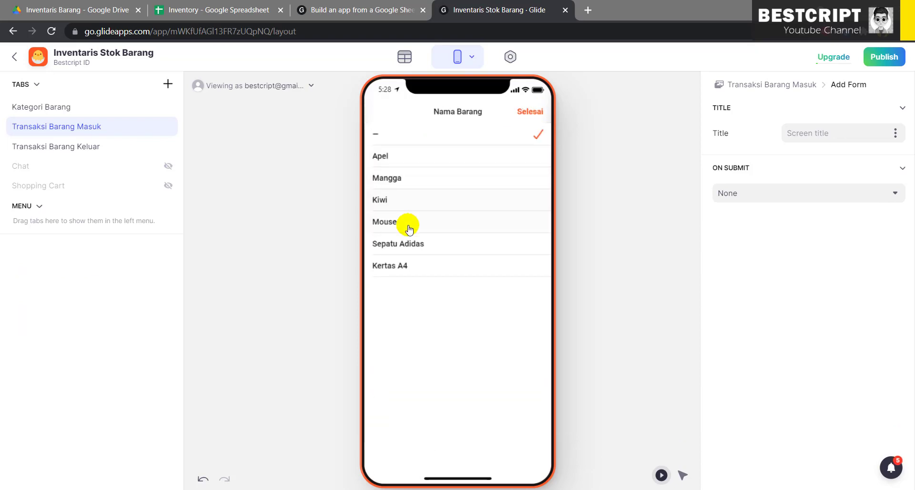
left_click(398, 155)
left_click(404, 193)
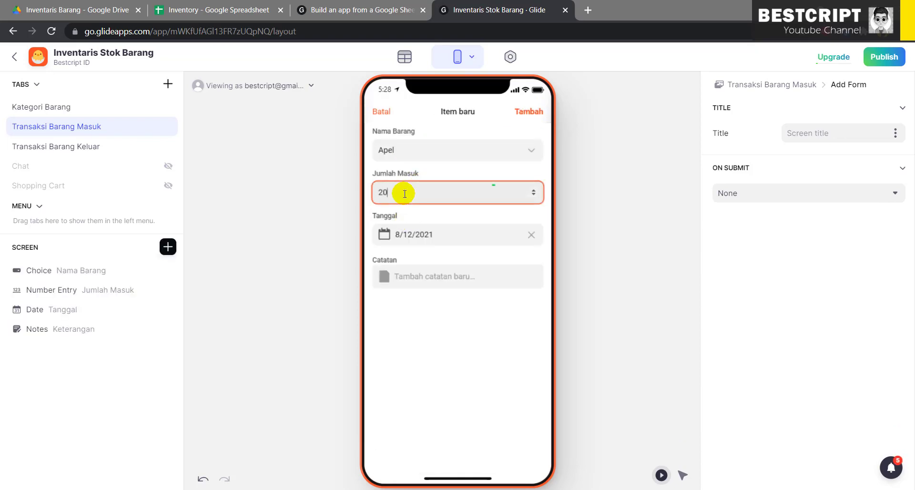
left_click(415, 234)
left_click(436, 321)
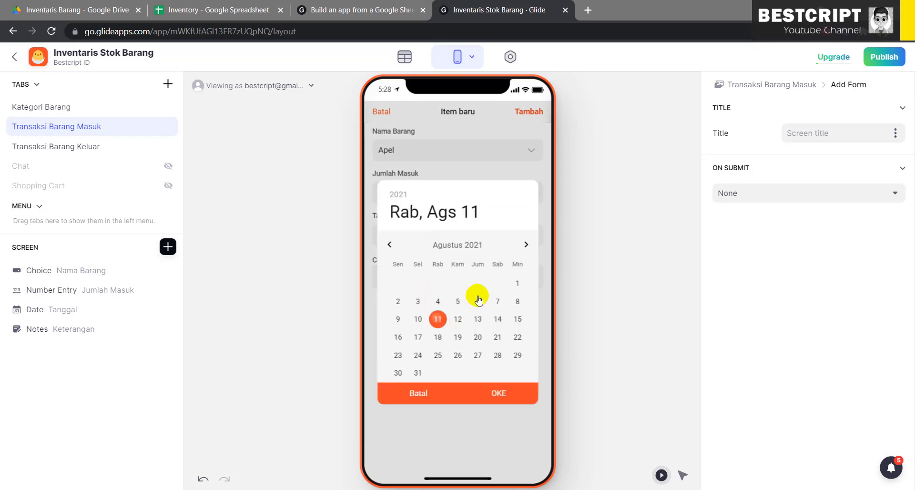
left_click(502, 395)
left_click(527, 112)
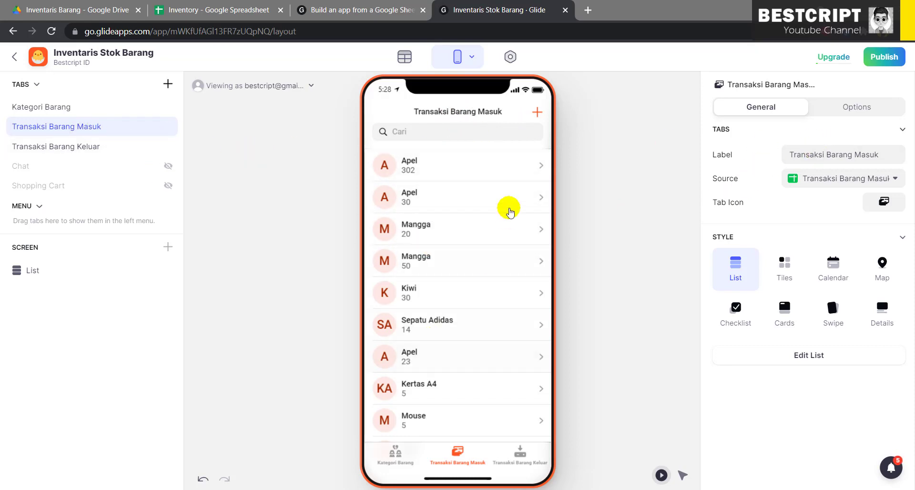
Group the Transaksi Barang Masuk list by Nama Barang
left_click(850, 108)
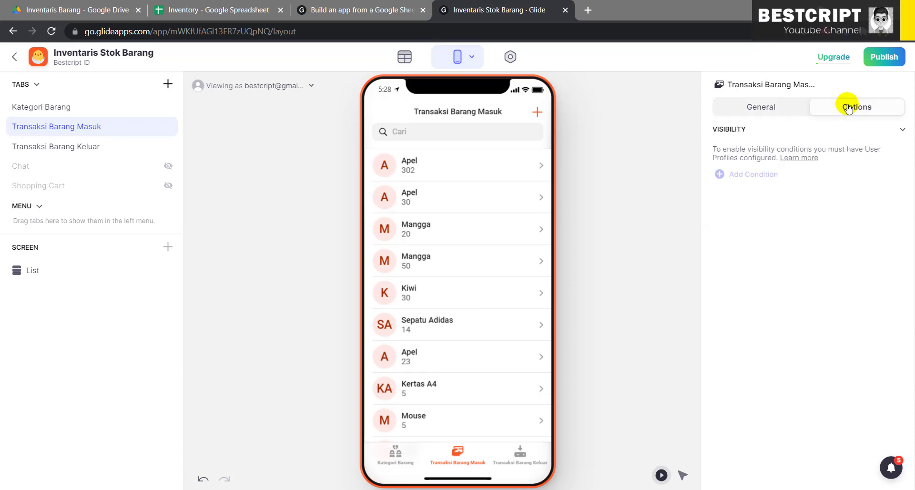
left_click(784, 107)
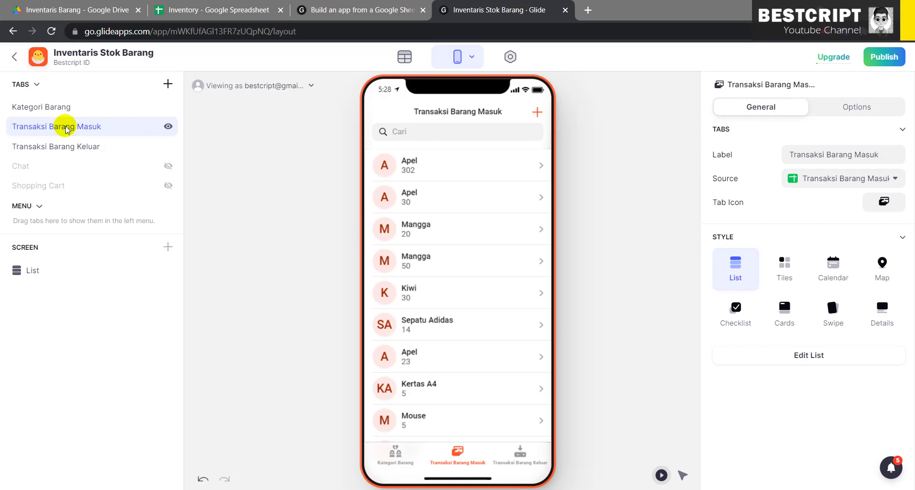
left_click(51, 275)
scroll(784, 279, "down", 4)
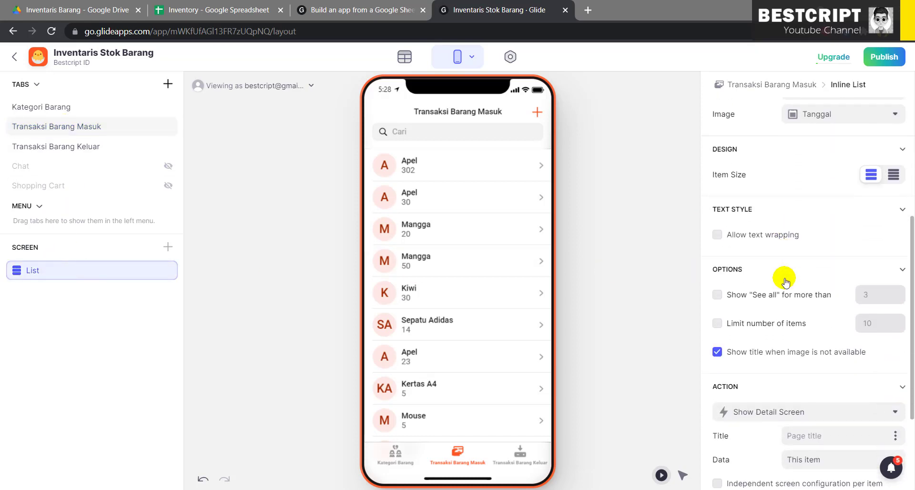
scroll(784, 279, "down", 3)
scroll(783, 269, "up", 8)
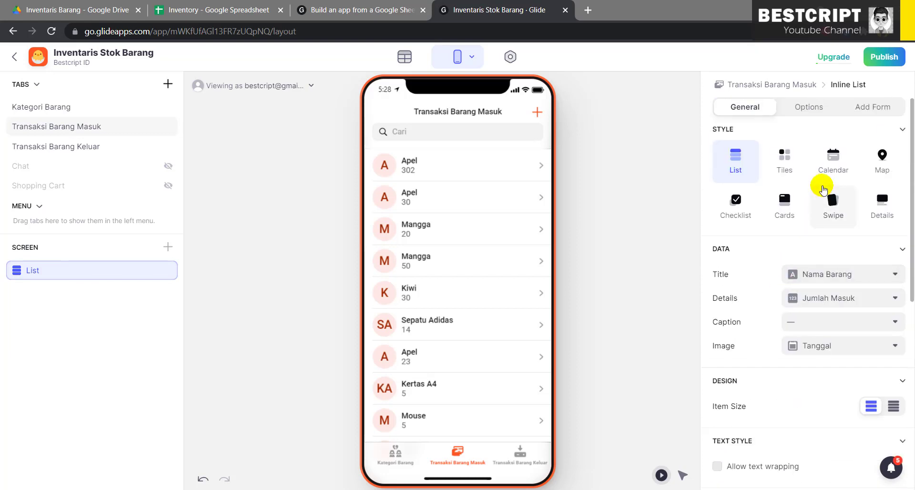
left_click(812, 105)
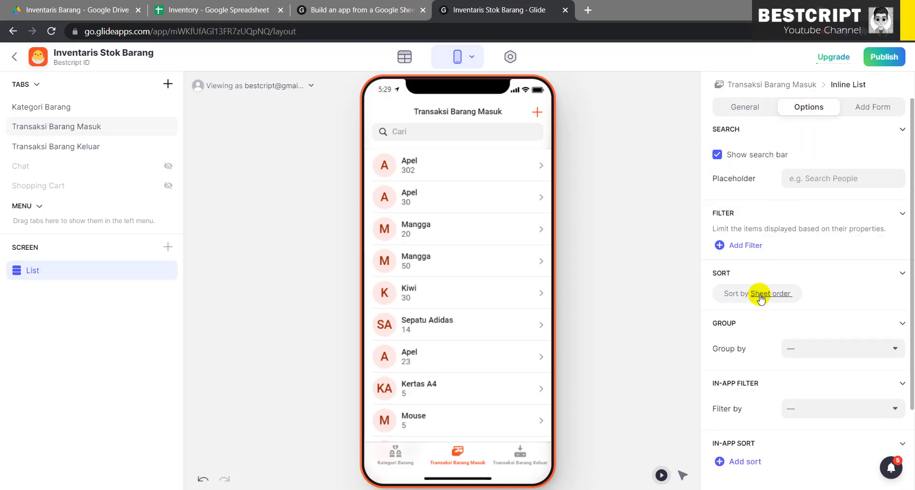
scroll(761, 299, "down", 1)
left_click(810, 289)
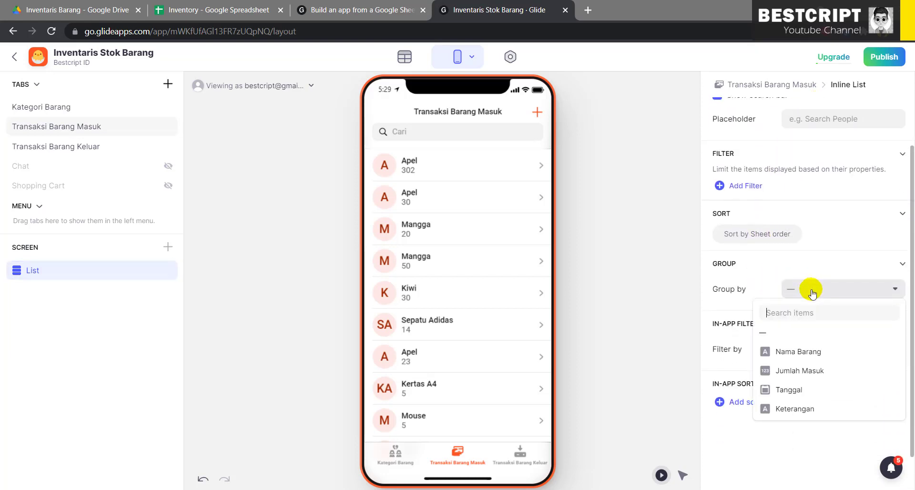
left_click(801, 353)
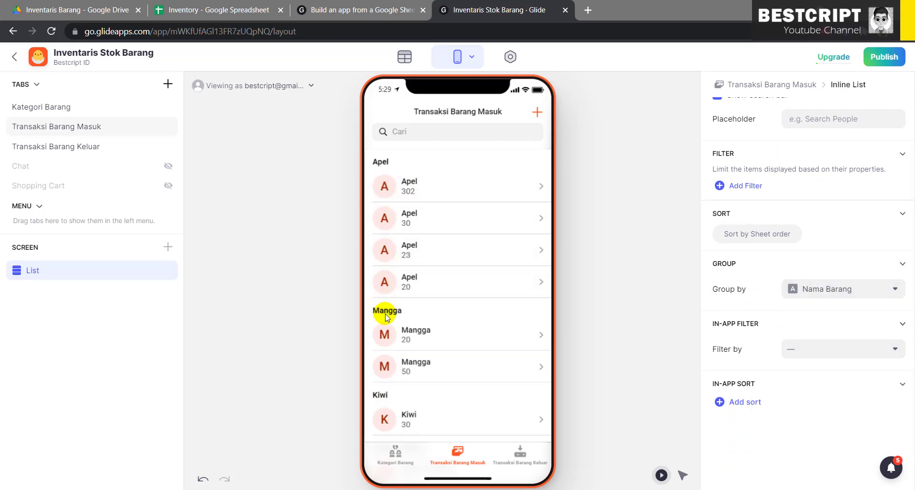
Add an in-app sort by Tanggal to the Transaksi Barang Masuk list and open the sort choices in the app preview
scroll(784, 317, "down", 1)
scroll(419, 289, "down", 2)
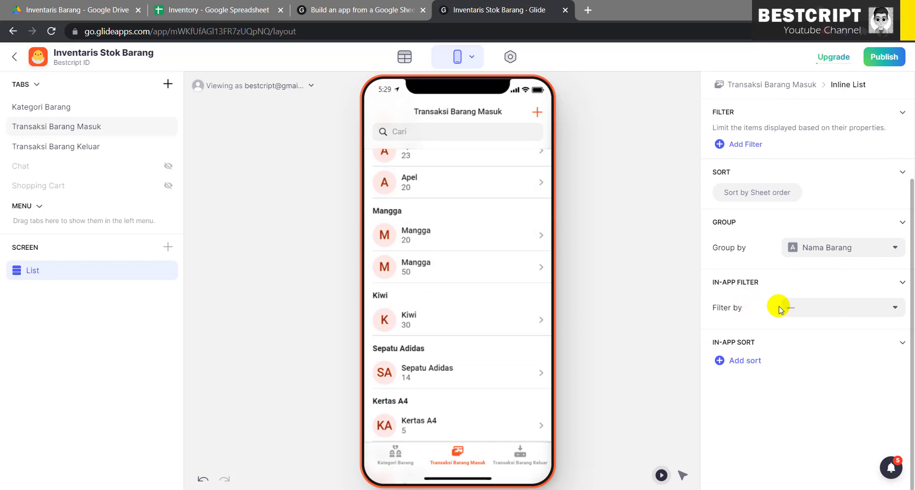
left_click(799, 307)
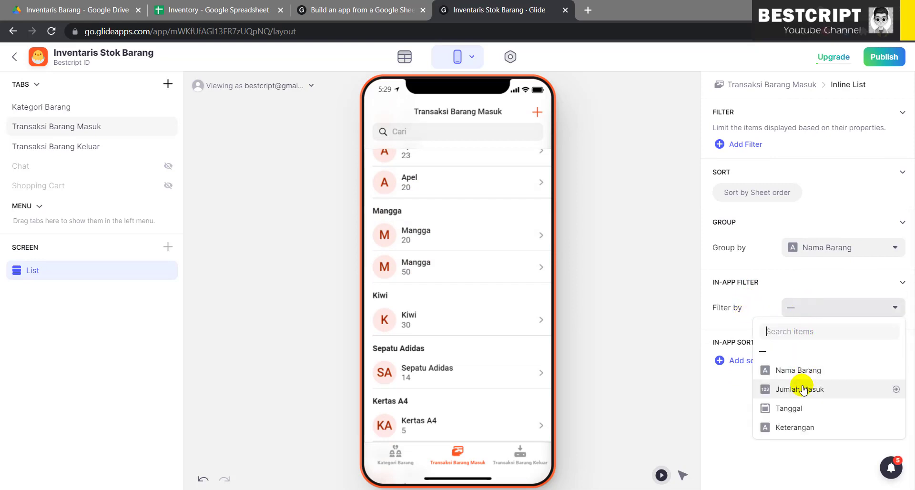
left_click(801, 288)
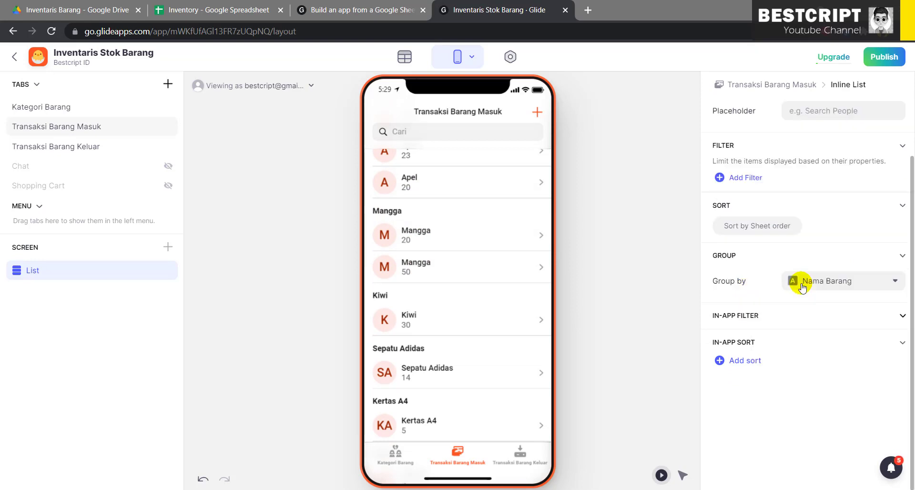
left_click(754, 364)
left_click(813, 368)
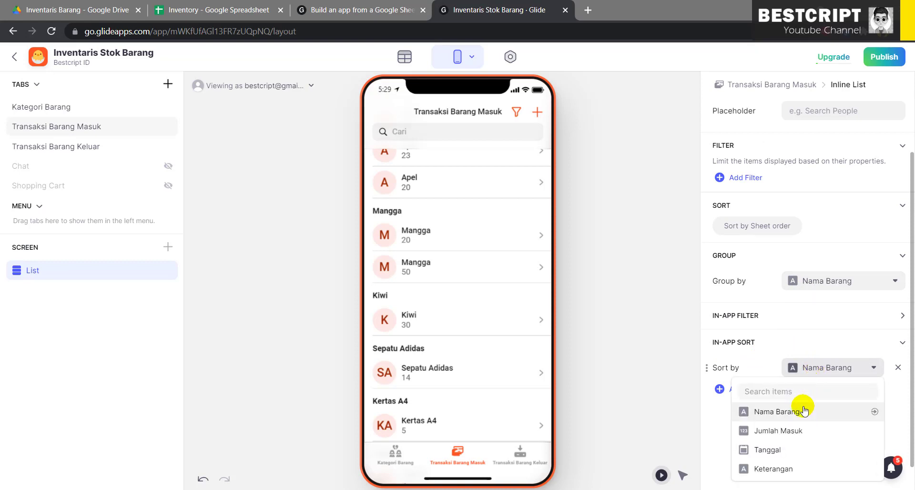
left_click(787, 448)
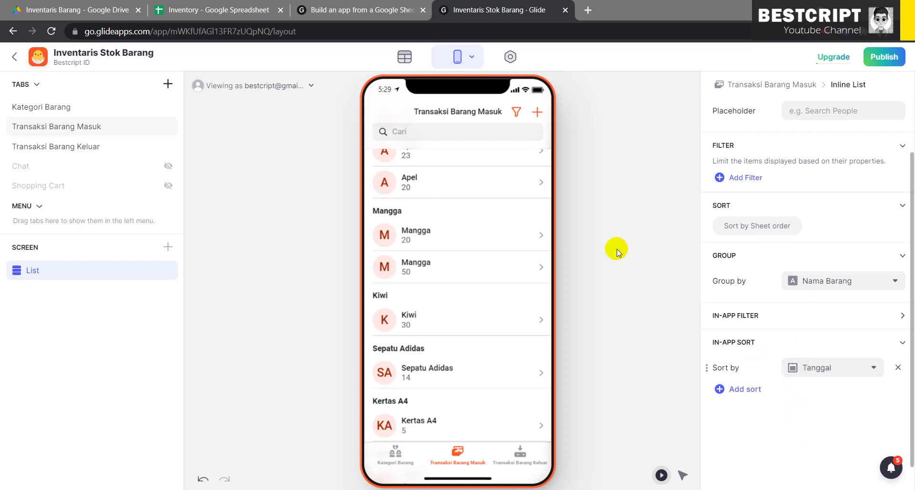
left_click(516, 112)
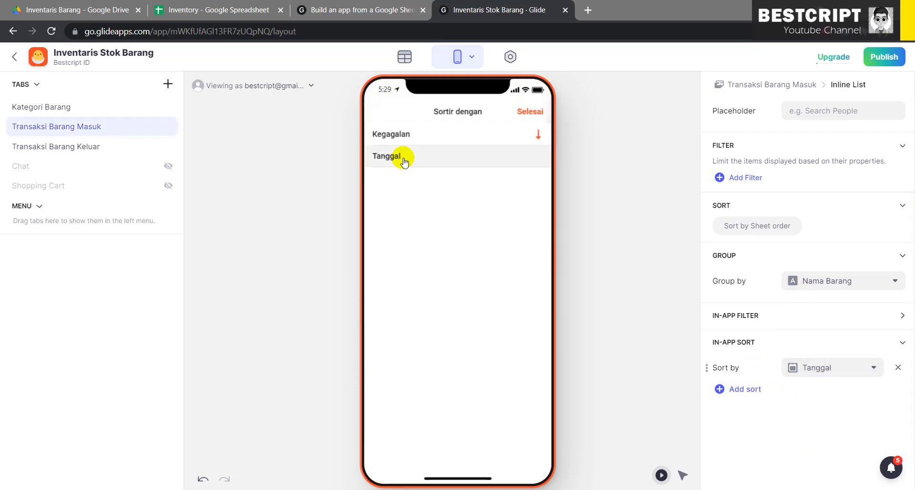
Add Jumlah Masuk and Nama Barang as extra in-app sort options for the Transaksi Barang Masuk list
left_click(529, 111)
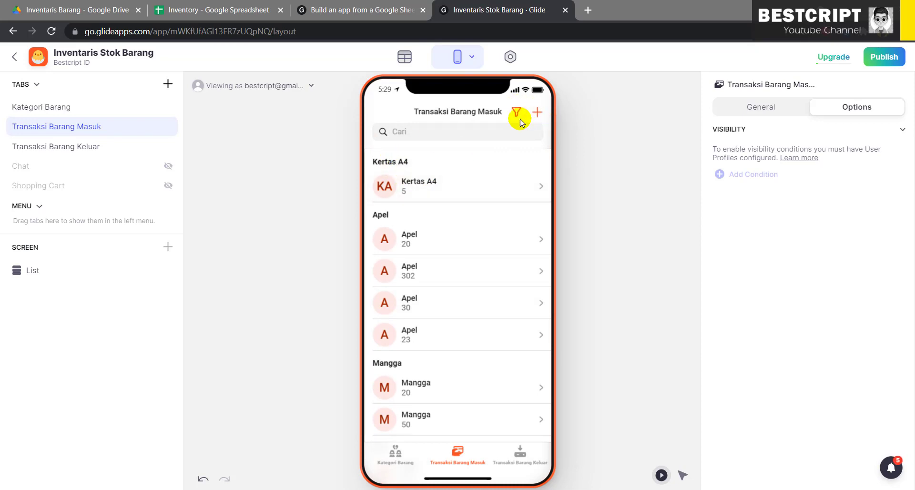
left_click(30, 272)
scroll(826, 374, "down", 2)
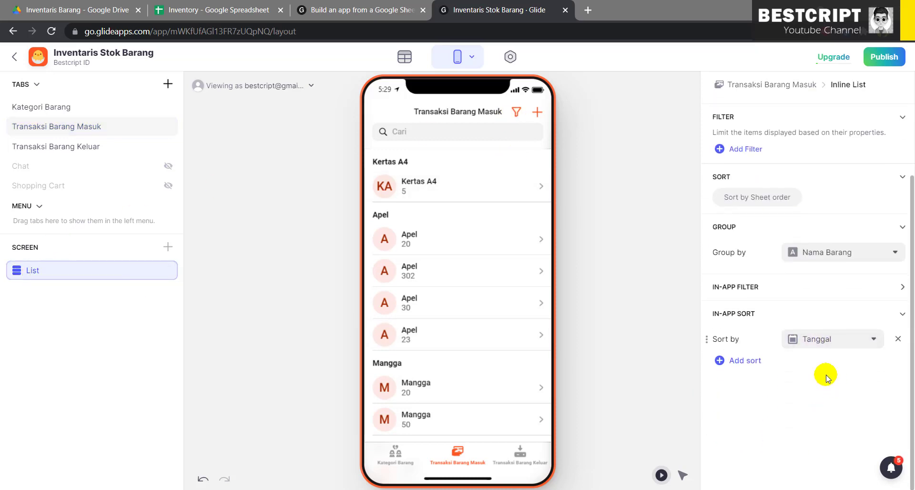
left_click(741, 361)
left_click(848, 363)
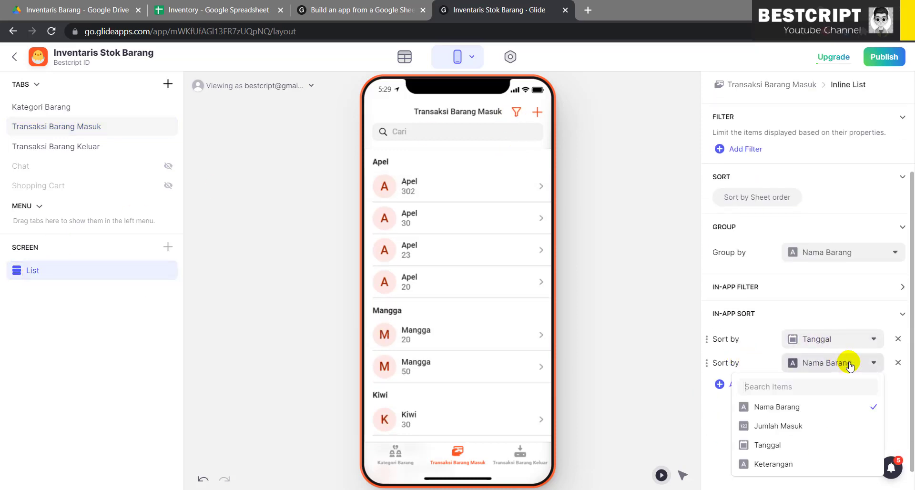
left_click(800, 426)
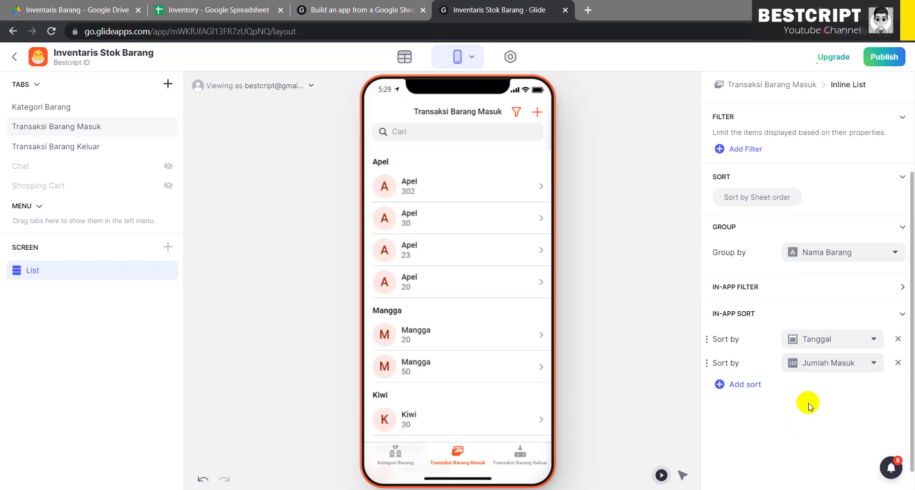
left_click(753, 386)
left_click(837, 387)
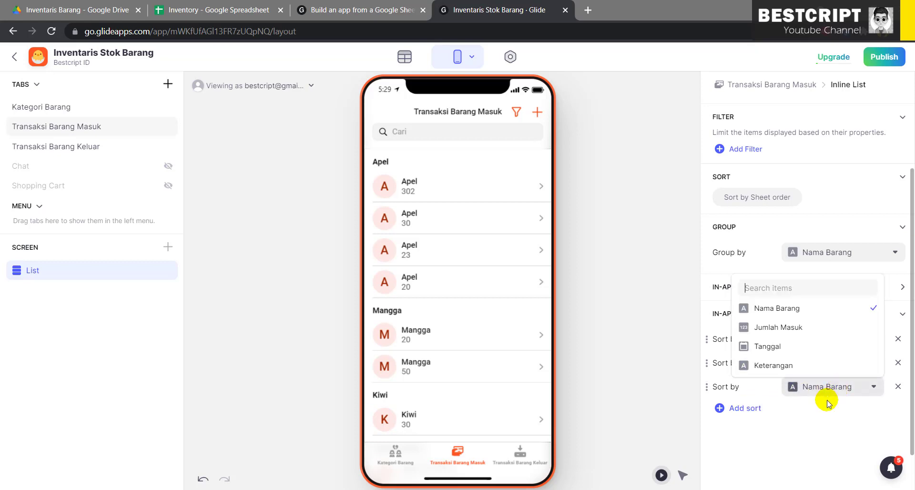
left_click(786, 315)
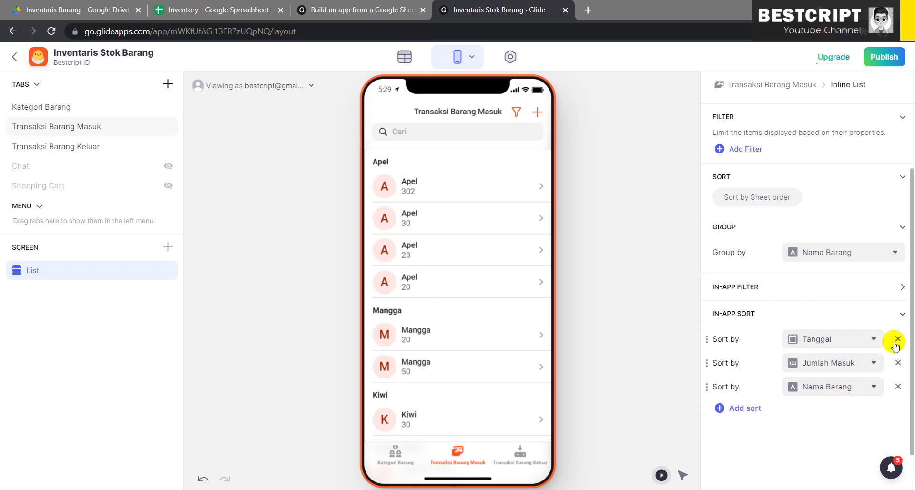
Review the sort choices in the app preview and look through the Transaksi Barang Masuk list
left_click(517, 112)
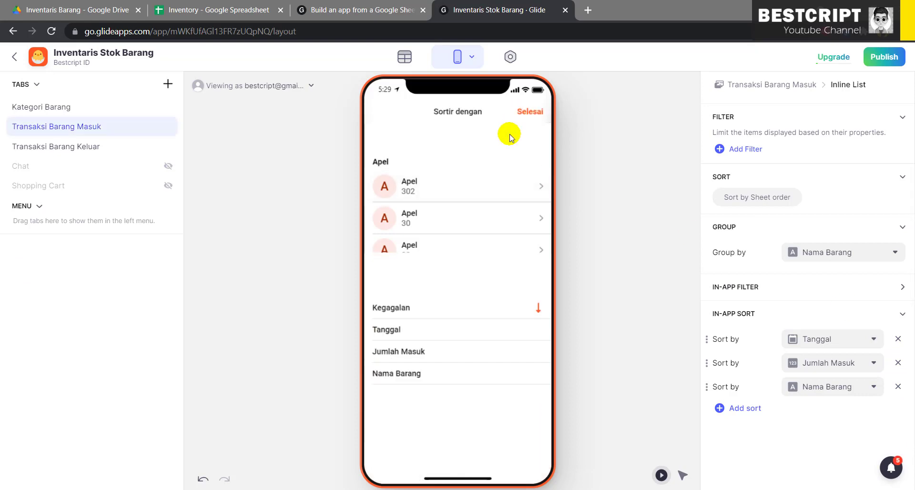
left_click(522, 114)
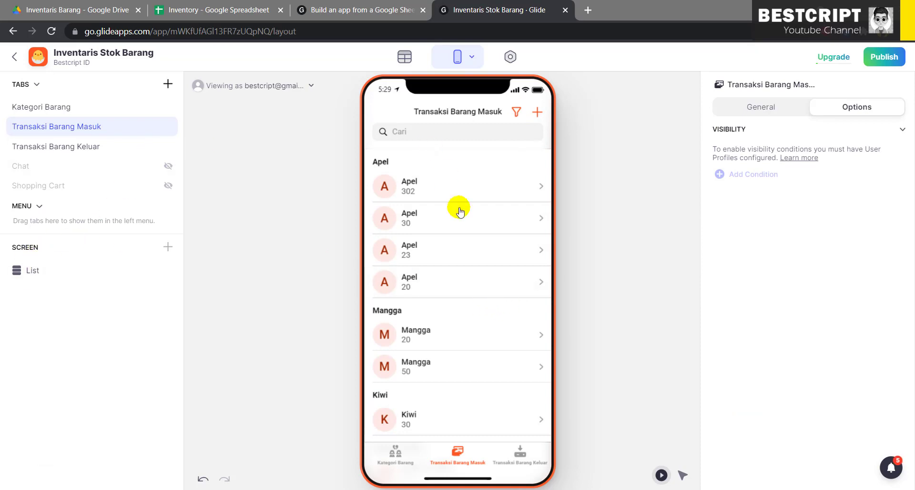
scroll(462, 303, "down", 3)
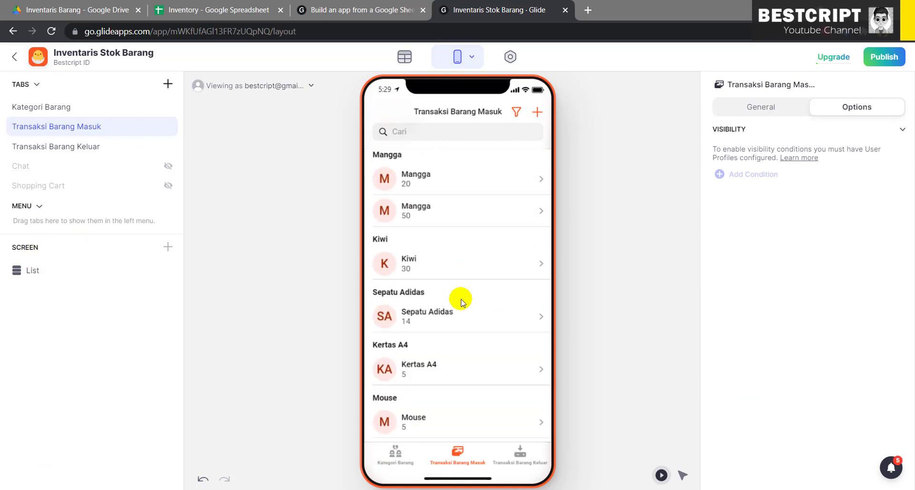
scroll(457, 257, "up", 3)
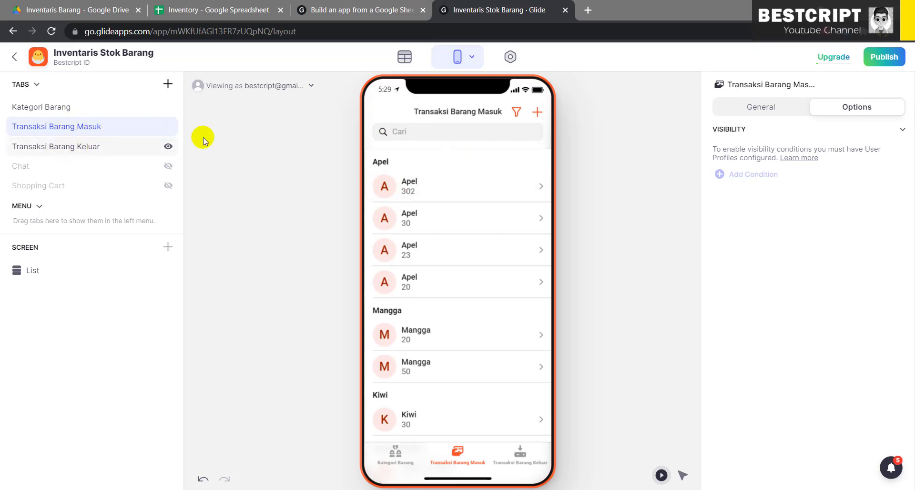
Inspect the first Apel transaction's details and its edit form in the preview, and return to the list
left_click(448, 186)
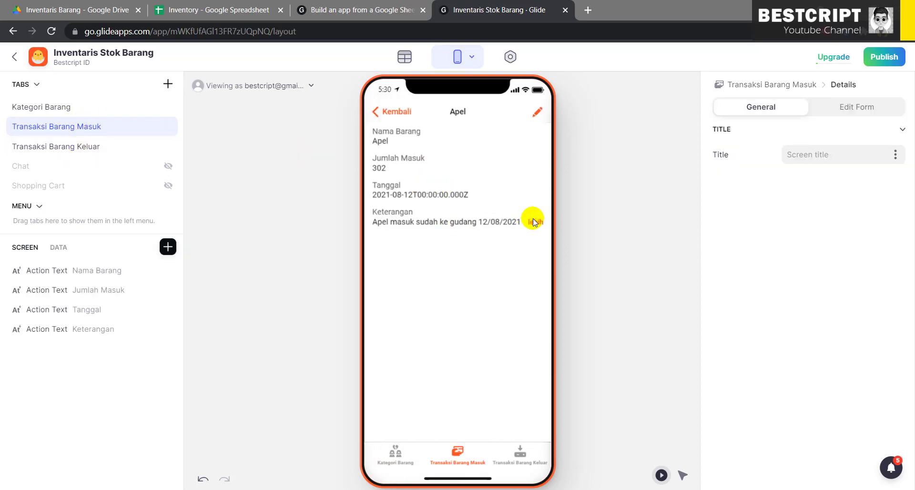
left_click(537, 112)
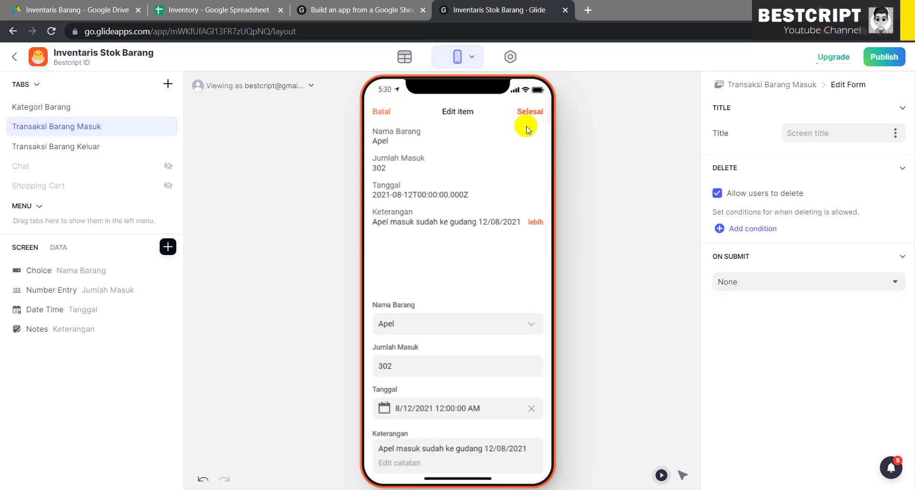
left_click(380, 111)
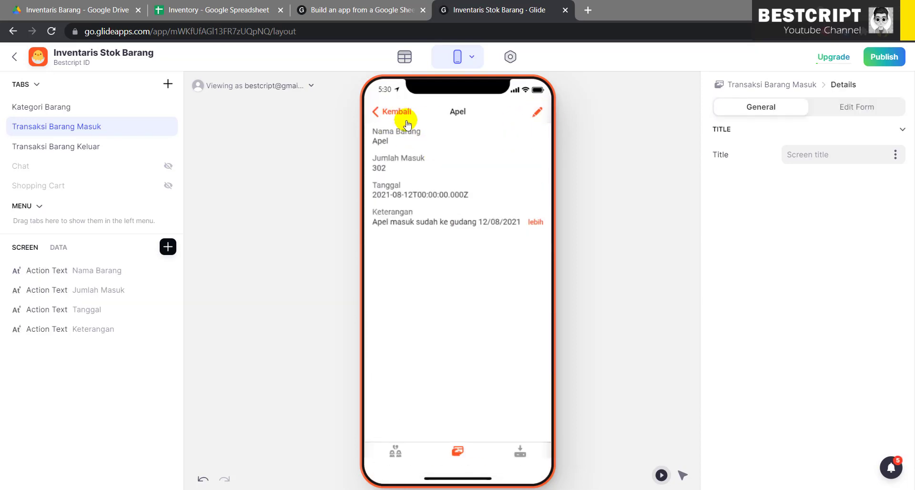
left_click(375, 112)
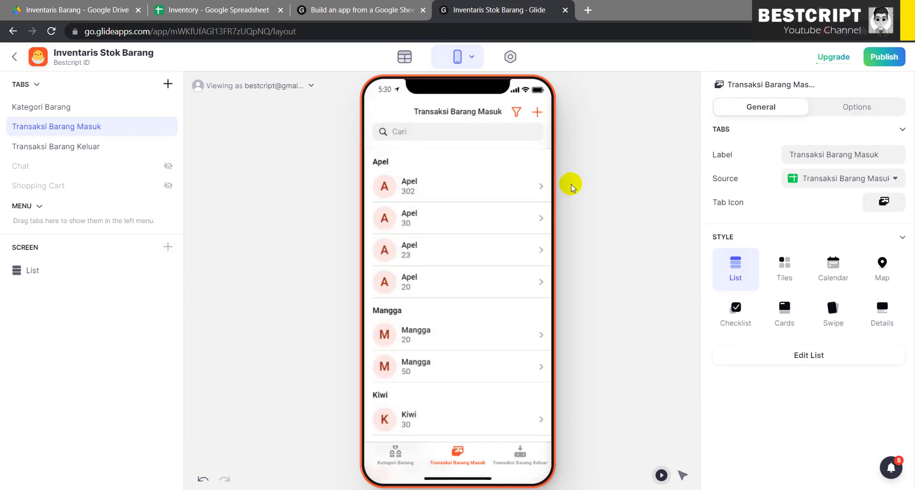
Allow users to add items in the Transaksi Barang Keluar list
left_click(87, 149)
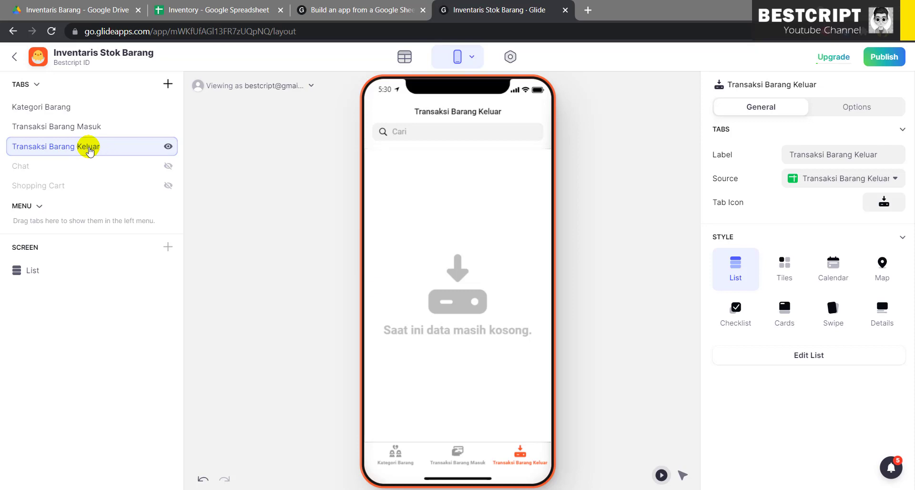
left_click(42, 268)
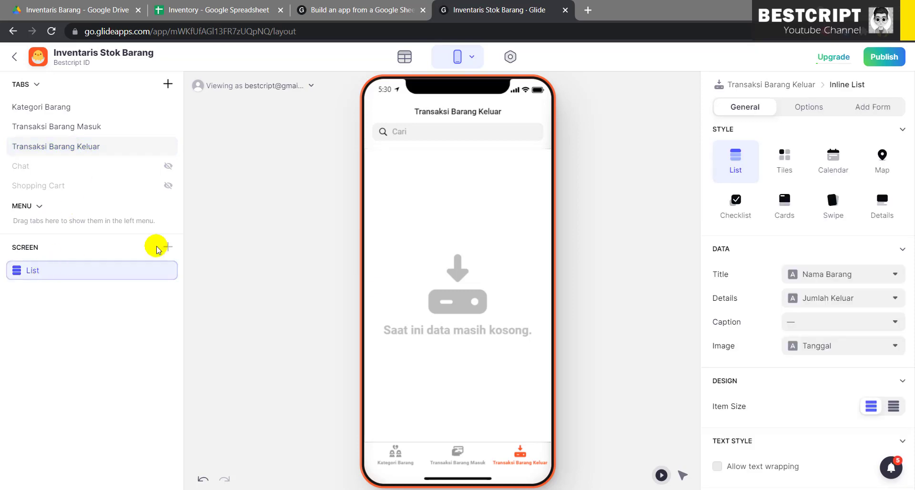
left_click(860, 116)
left_click(717, 131)
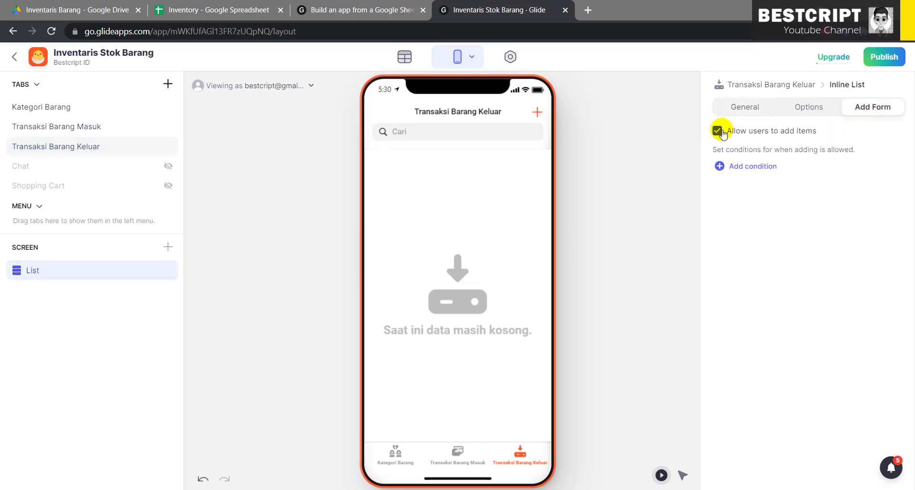
Remove the Nama Barang, Jumlah Keluar, Tanggal and Keterangan text entries from the Transaksi Barang Keluar add form
left_click(537, 113)
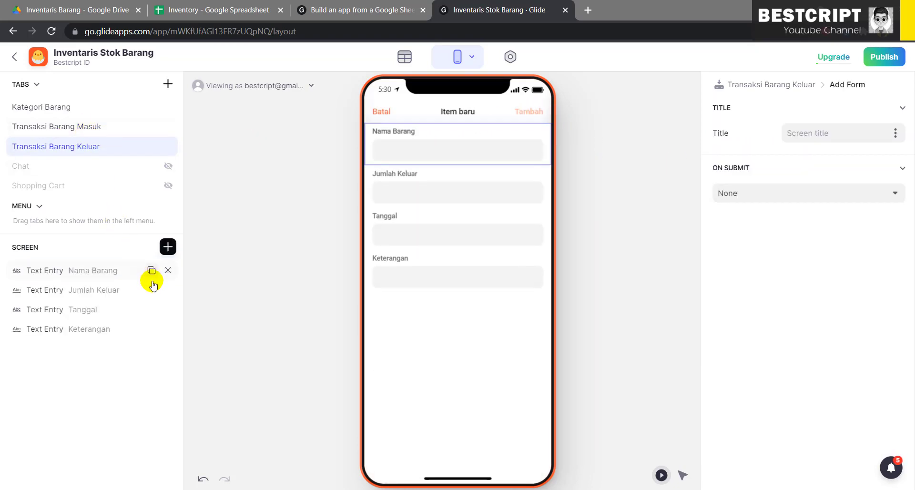
mouse_move(166, 272)
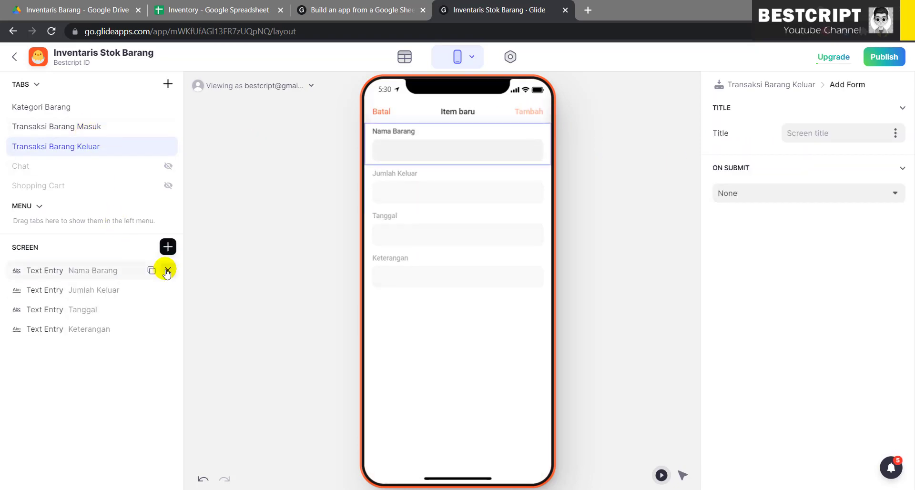
left_click(167, 271)
left_click(168, 270)
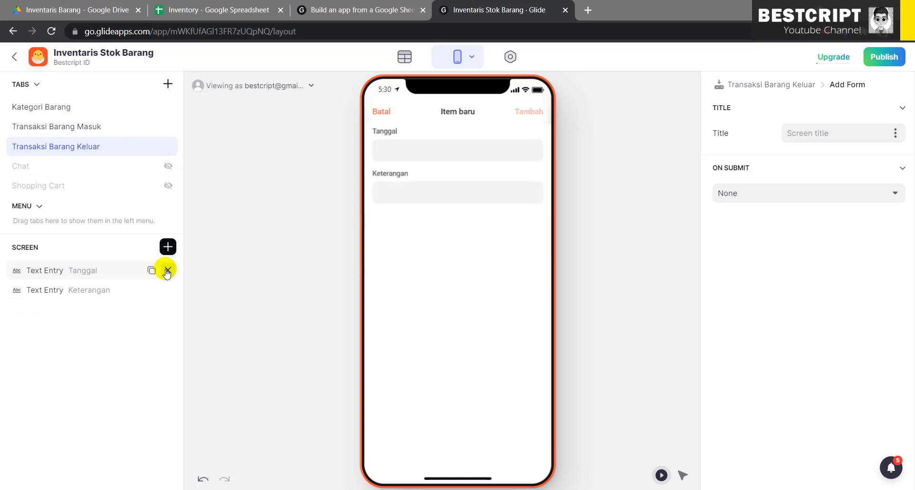
left_click(167, 271)
left_click(167, 271)
Insert a Choice component in the add form, using Nama Barang from the Kategori Barang sheet as values and Nama Barang as its column
left_click(168, 247)
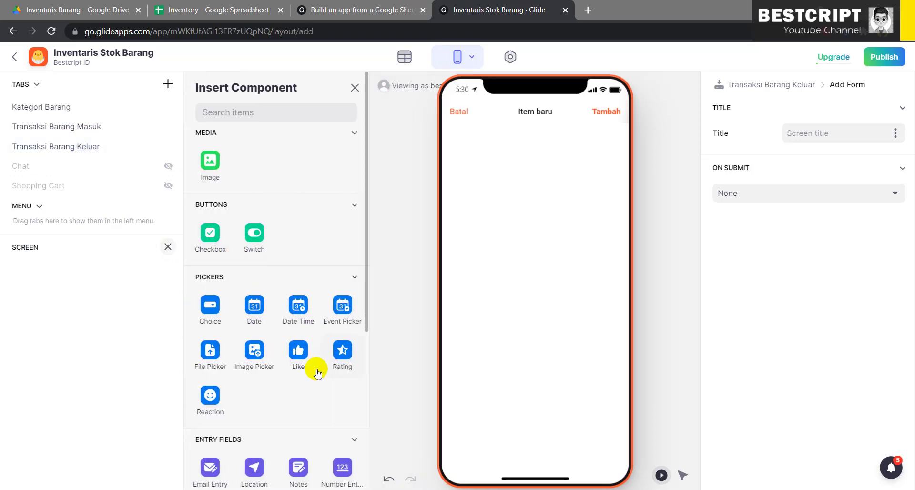
left_click(210, 308)
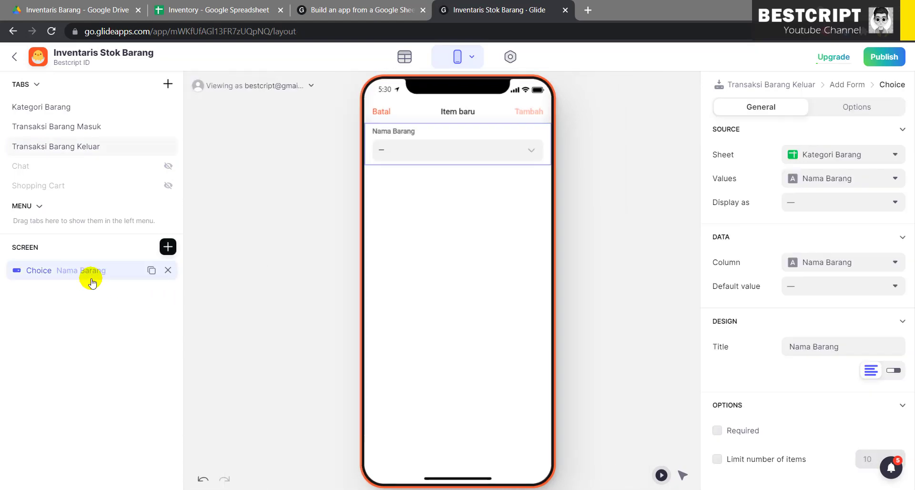
left_click(838, 157)
left_click(837, 155)
left_click(838, 179)
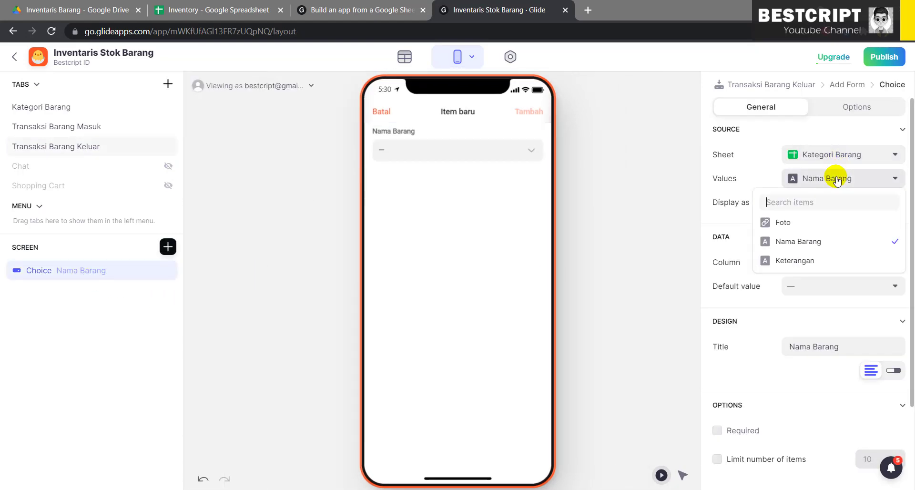
left_click(838, 179)
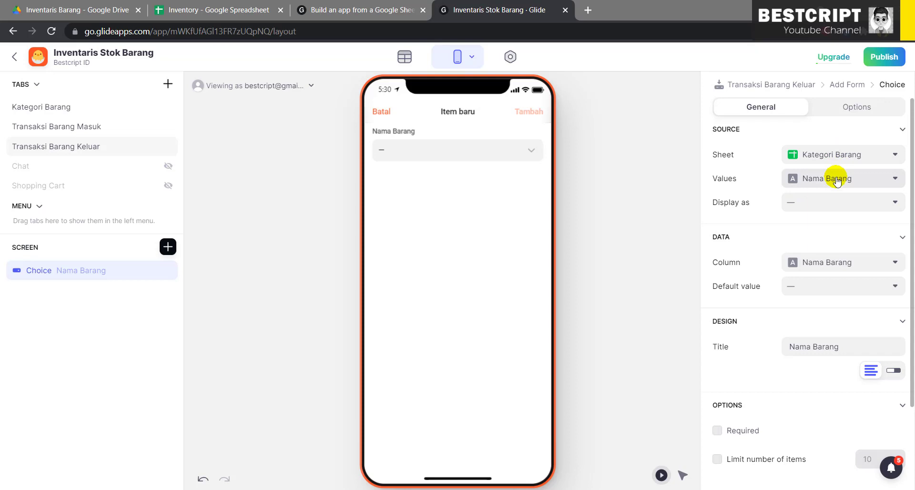
left_click(850, 264)
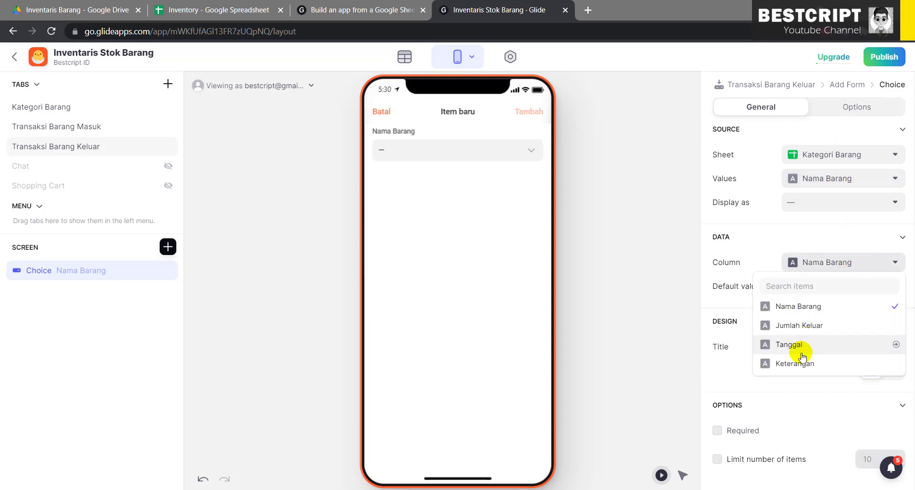
left_click(805, 306)
Switch to the Inventory spreadsheet in Google Sheets and compare the Nama Barang columns of Transaksi Barang Keluar and Kategori Barang
left_click(213, 7)
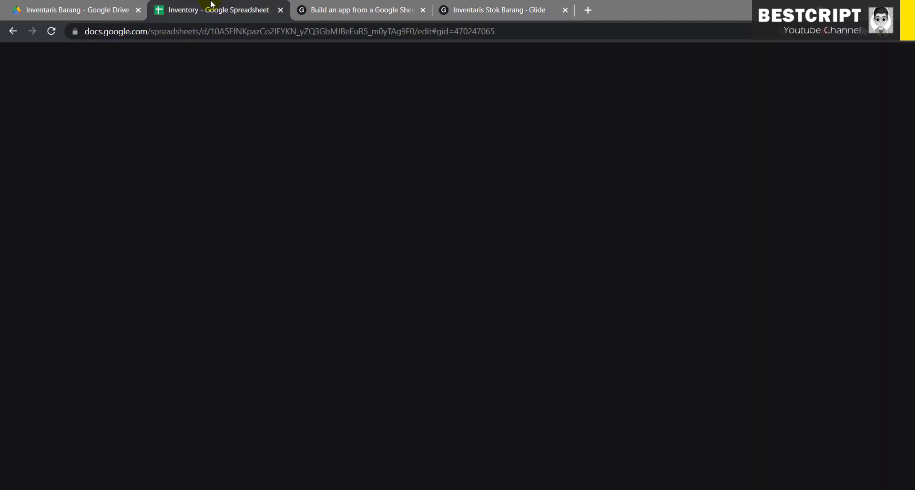
left_click(314, 480)
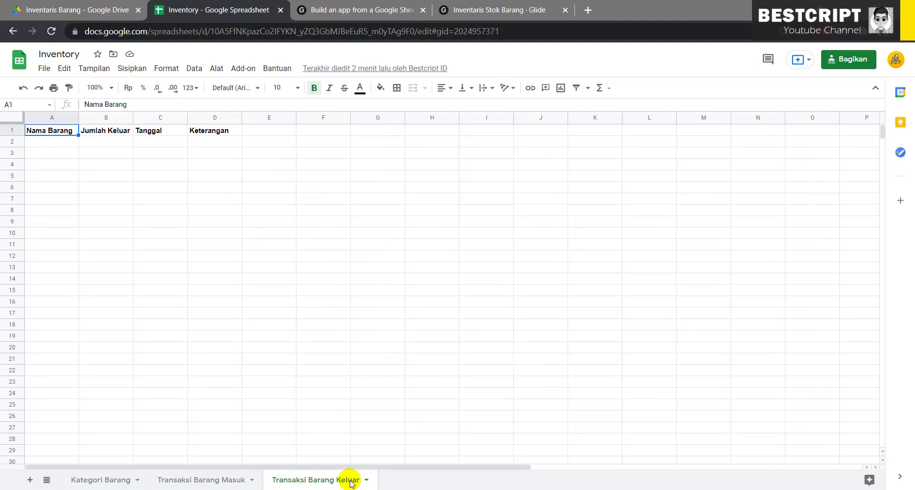
left_click(110, 132)
left_click(47, 131)
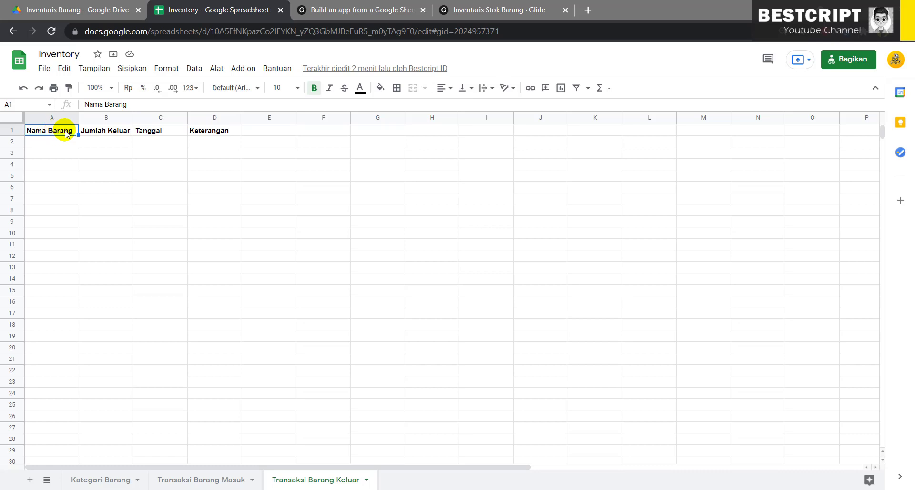
left_click(102, 479)
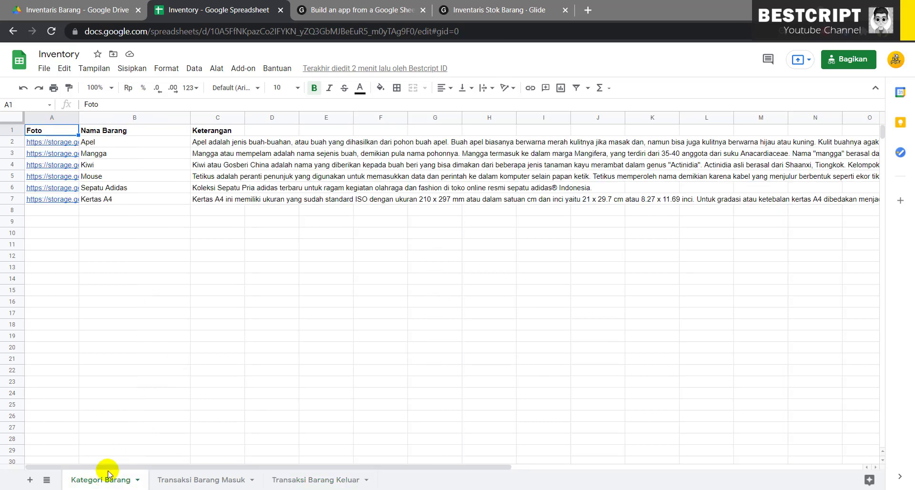
Switch back to Glide and test the Nama Barang choice by picking Apel in the form preview
left_click(495, 5)
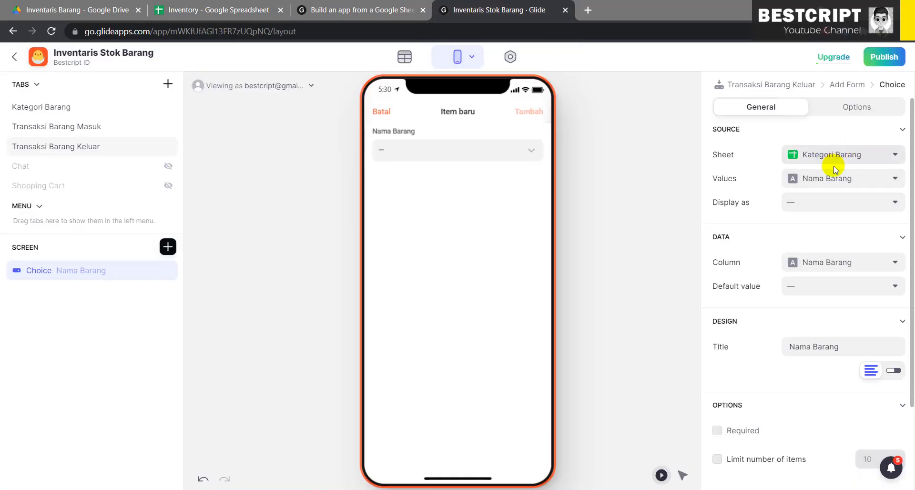
left_click(481, 151)
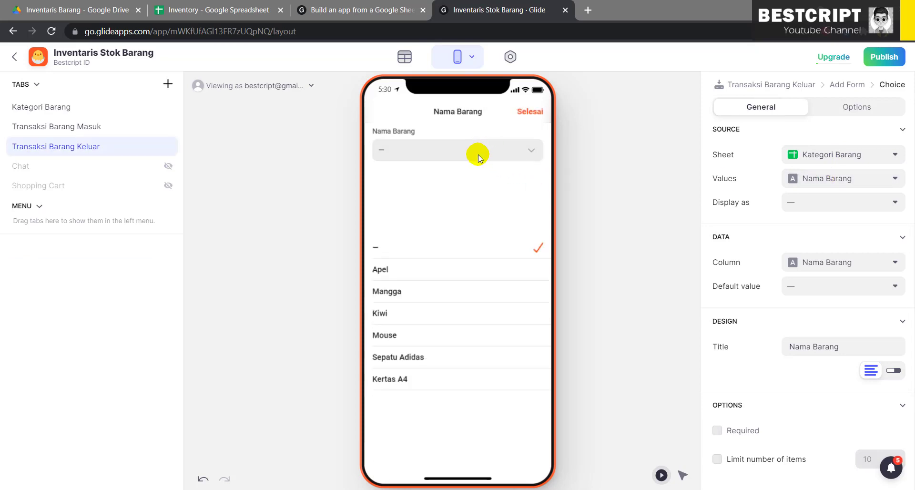
left_click(401, 154)
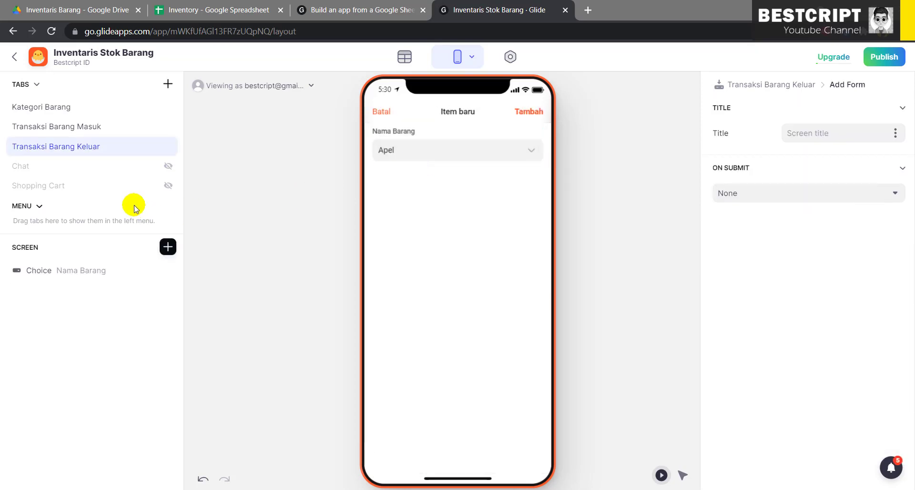
Insert a Number Entry component for Jumlah Keluar in the add form
left_click(167, 247)
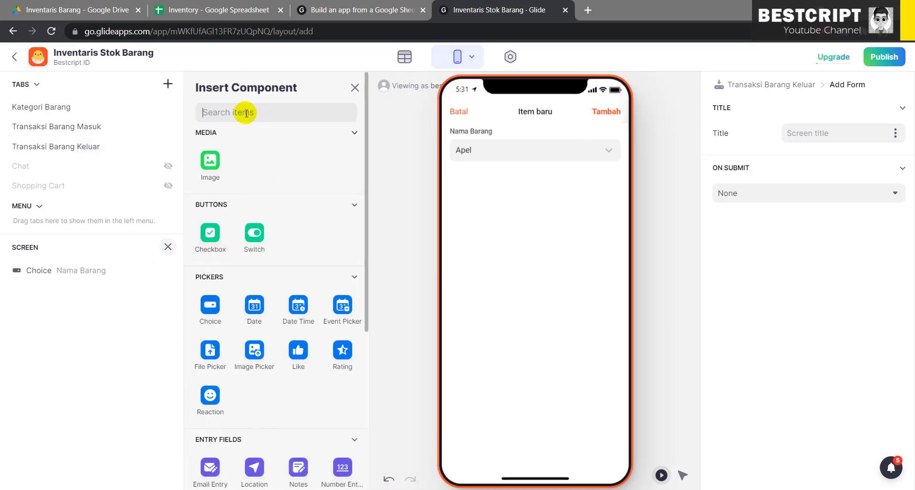
type("num")
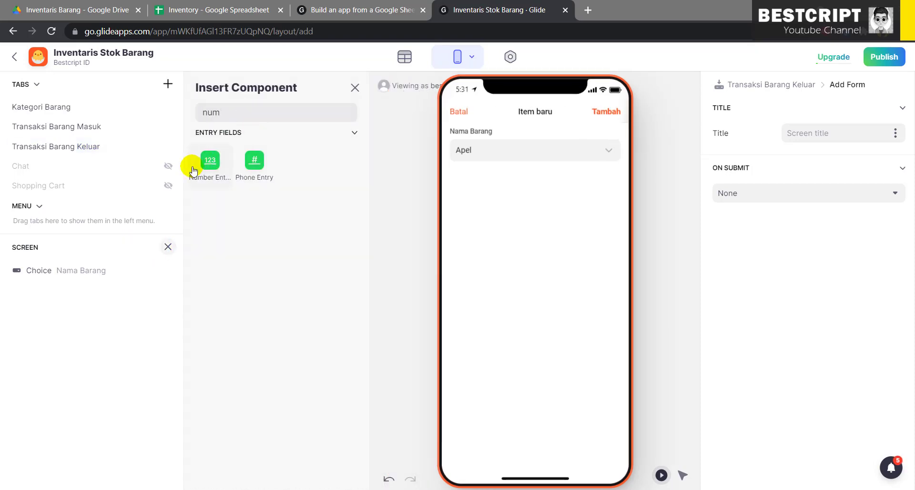
left_click(209, 166)
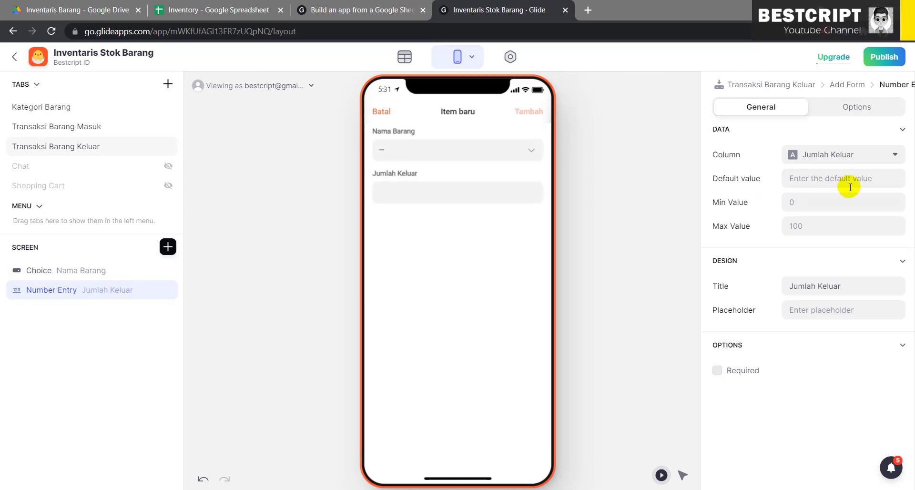
Insert a Date component for the Tanggal column in the add form, with Today as its default value
left_click(840, 157)
left_click(249, 142)
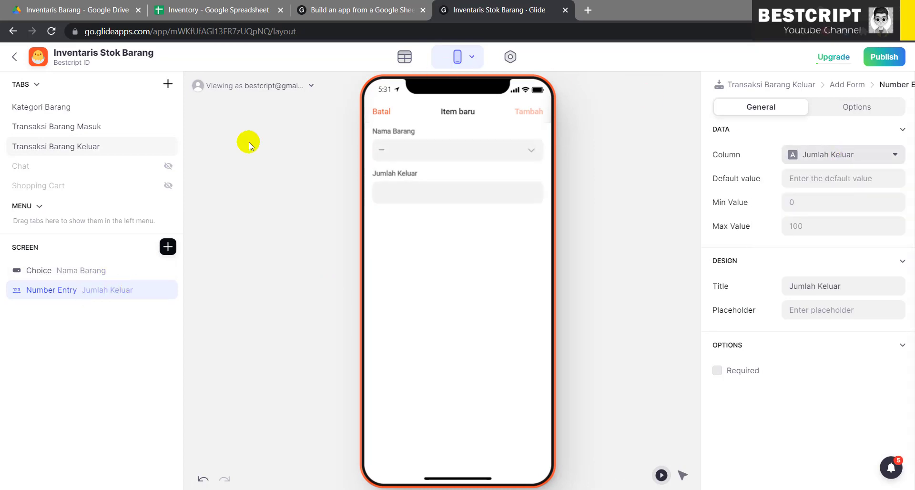
left_click(169, 247)
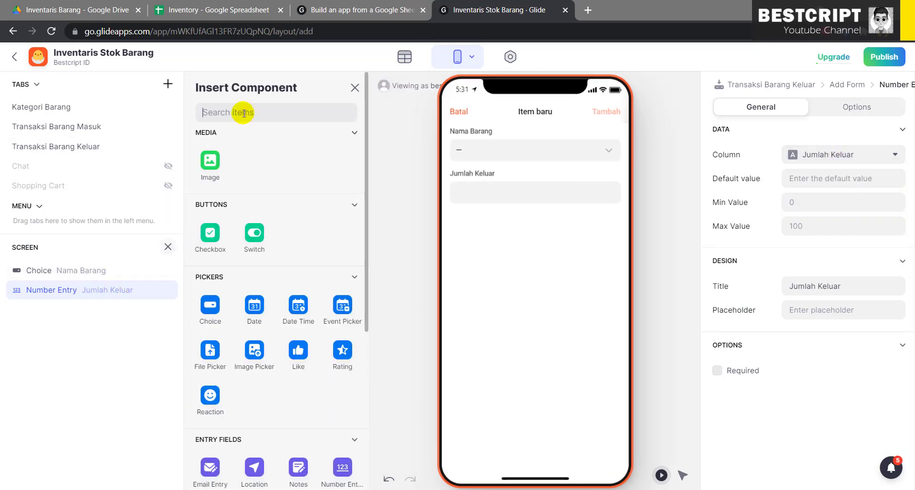
type("dat")
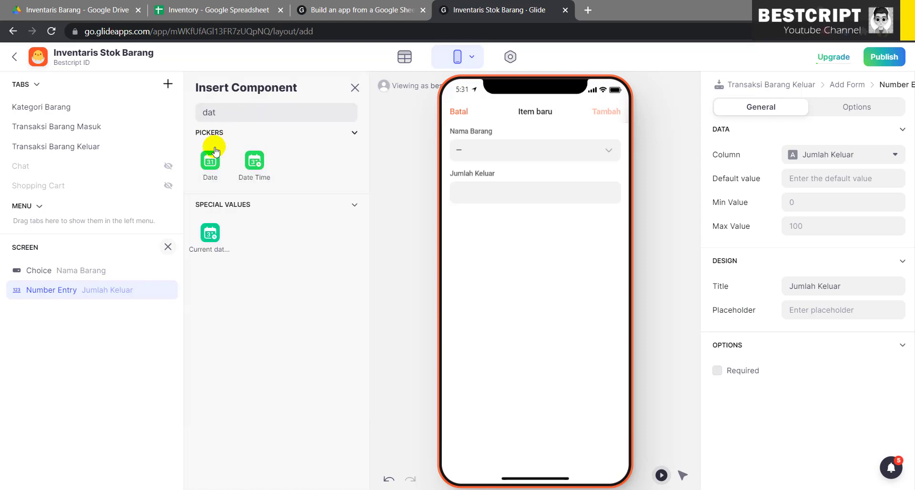
left_click(210, 161)
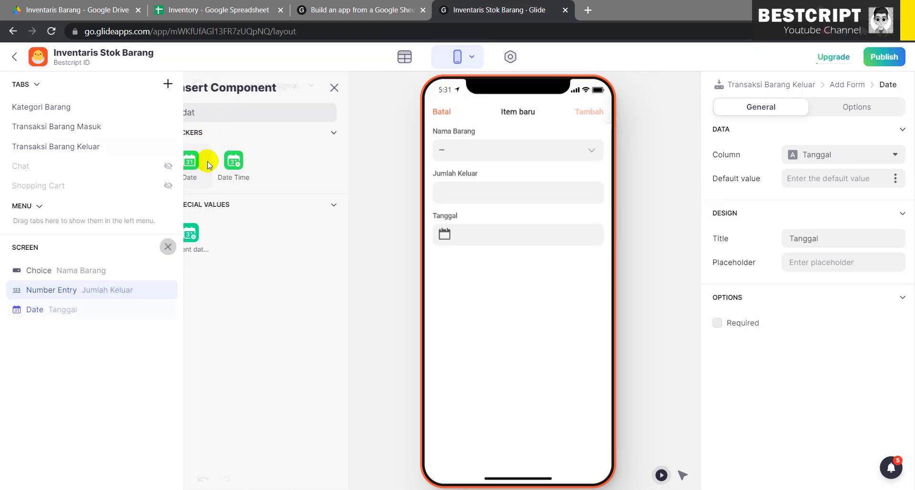
left_click(894, 178)
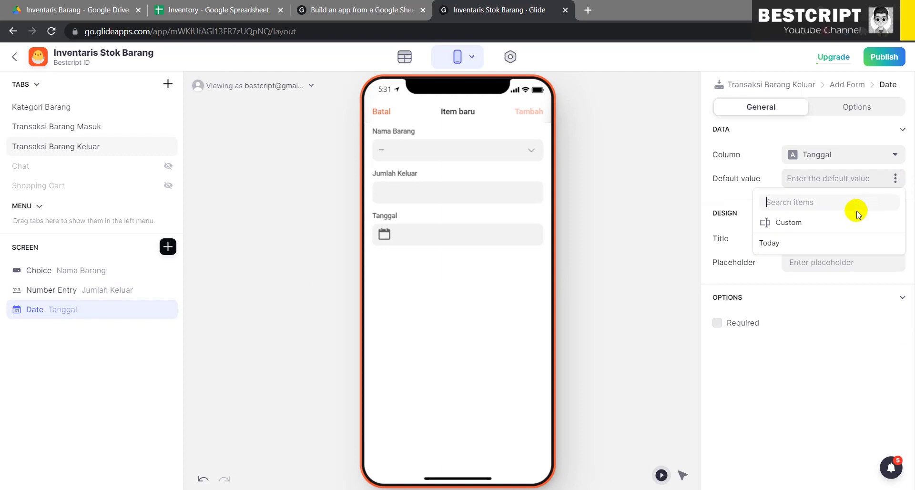
left_click(825, 243)
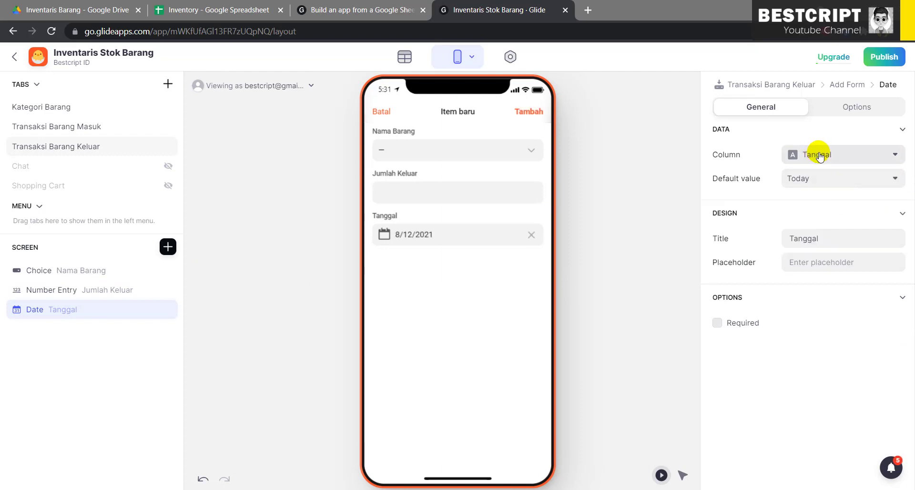
left_click(819, 157)
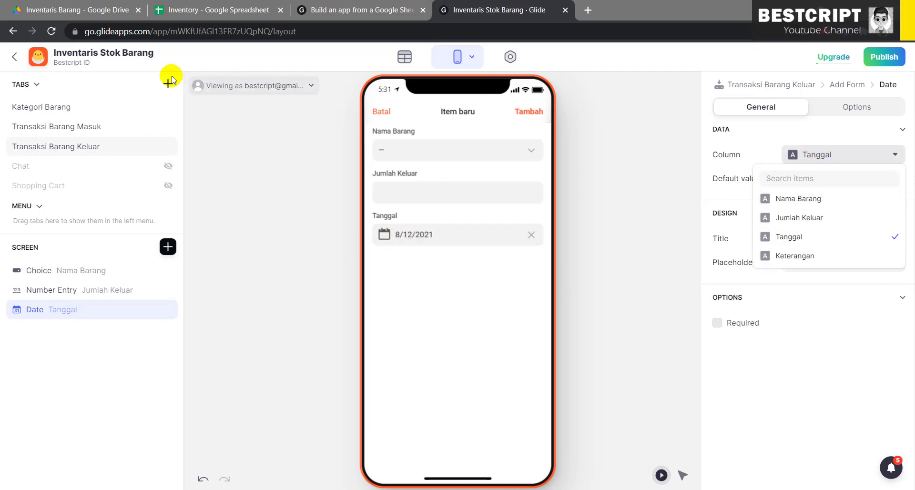
Insert a Notes component for the Keterangan column in the add form
left_click(168, 245)
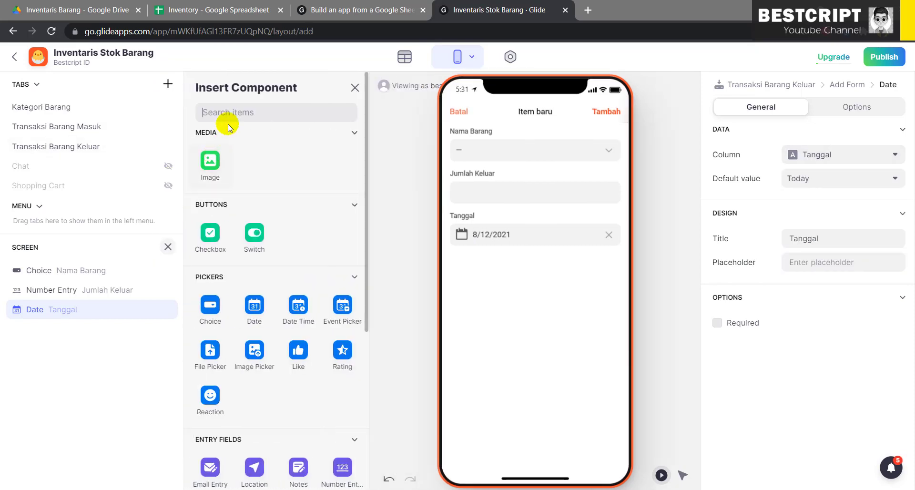
type("note")
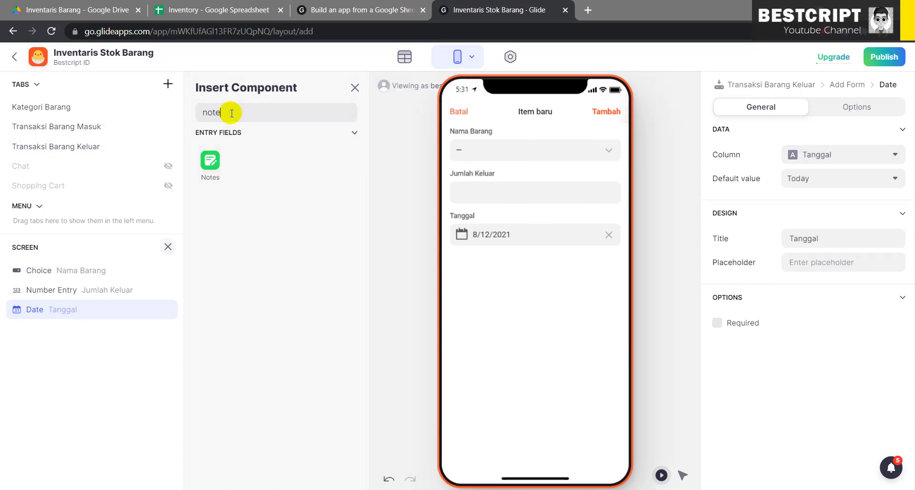
left_click(206, 162)
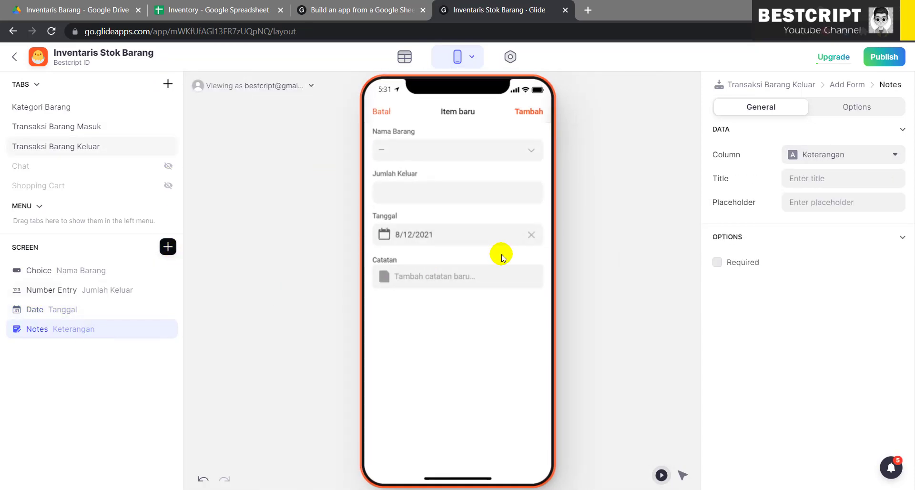
Fill in the form preview with Apel and a Jumlah Keluar of 30, and submit the entry
left_click(425, 149)
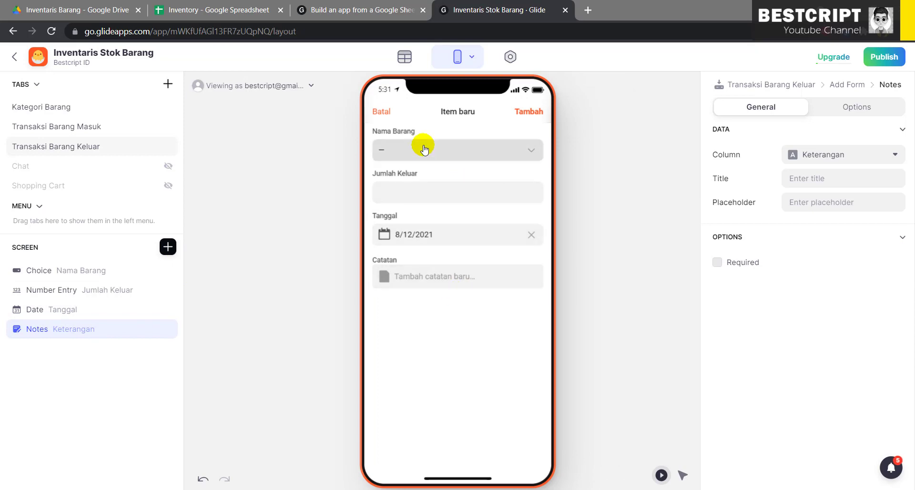
left_click(404, 155)
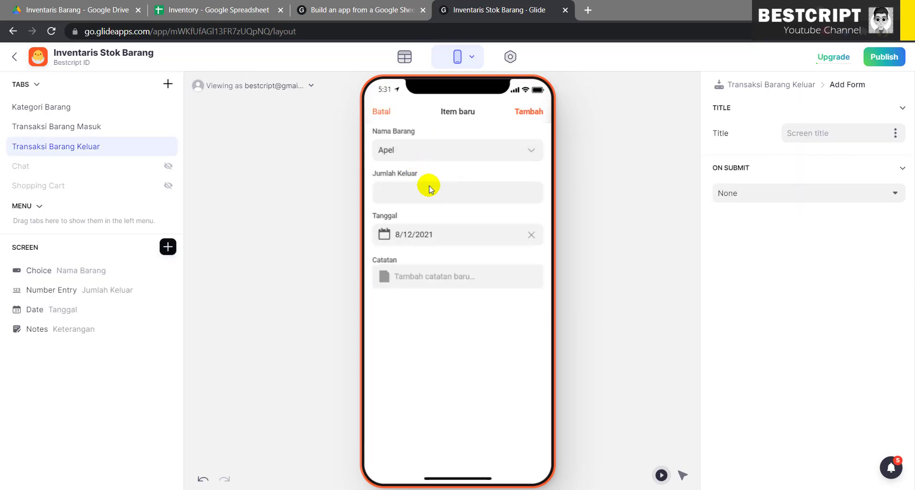
left_click(430, 188)
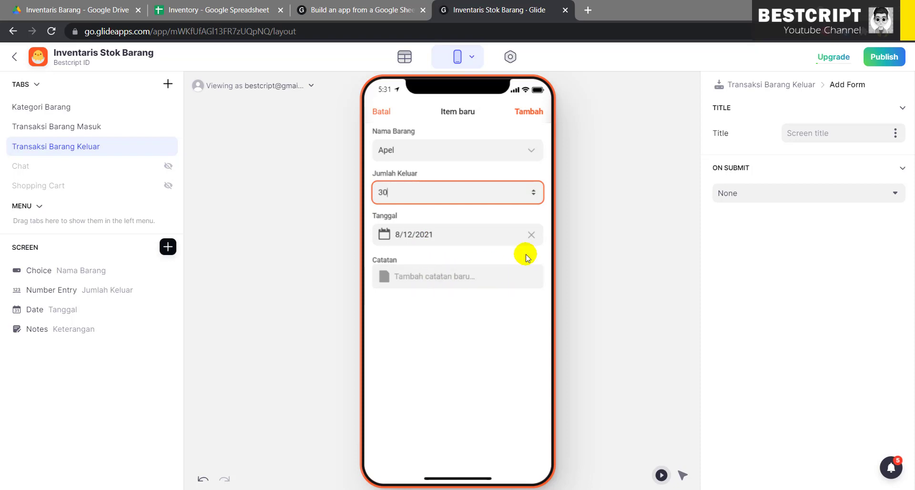
left_click(535, 114)
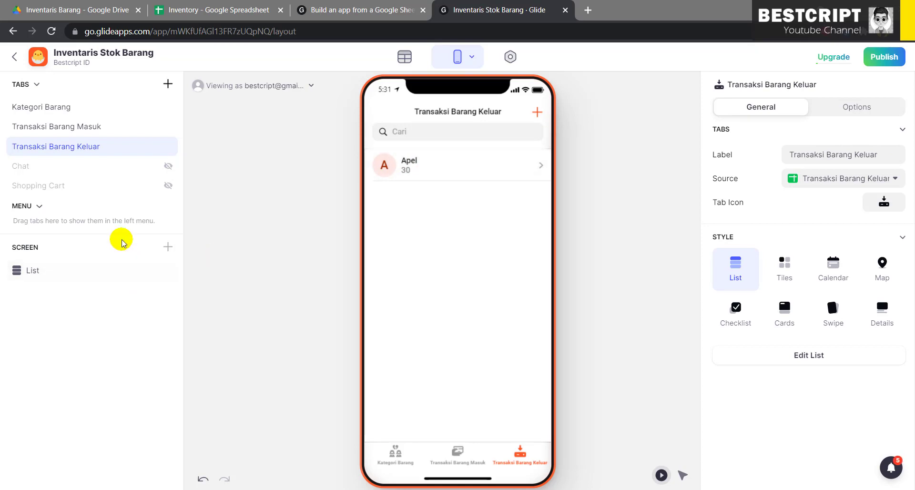
Add an outgoing transaction for Mangga with a Jumlah Keluar of 15
left_click(538, 113)
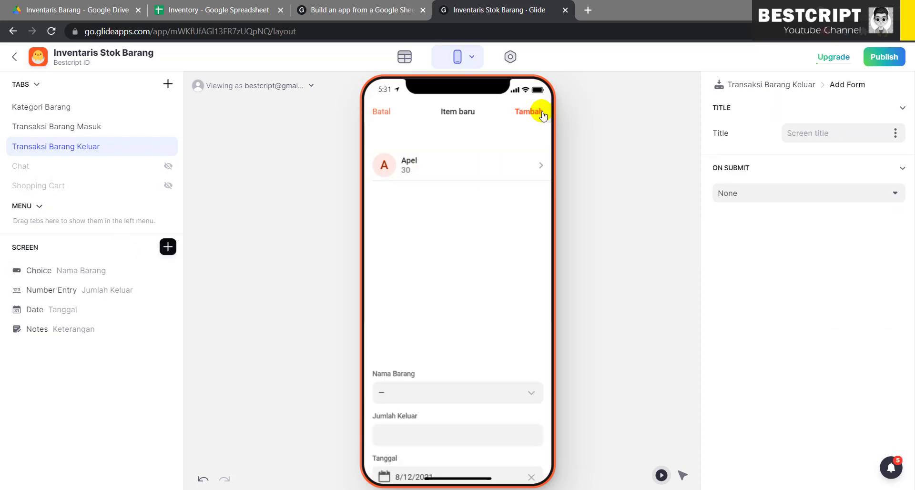
left_click(436, 152)
left_click(415, 181)
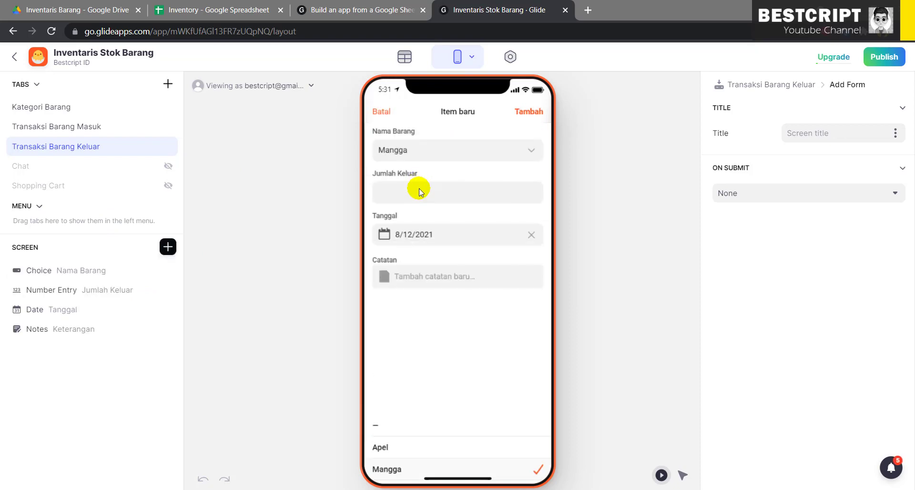
left_click(416, 193)
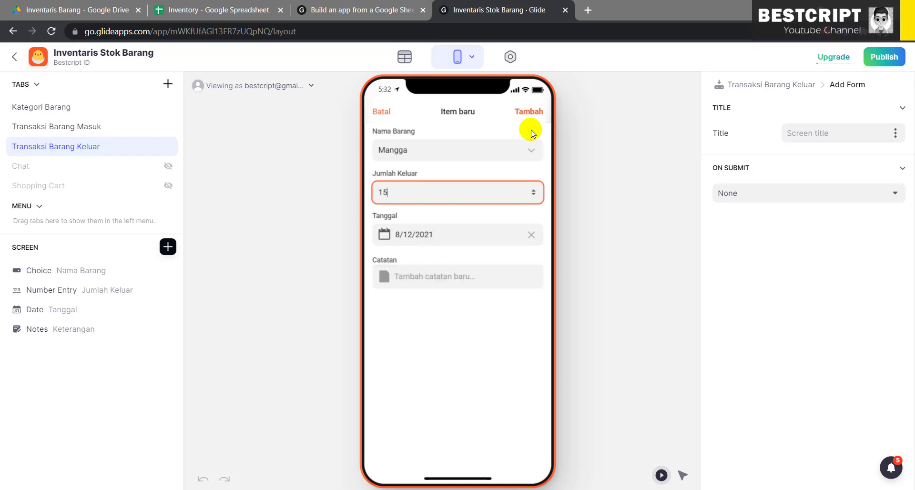
left_click(530, 113)
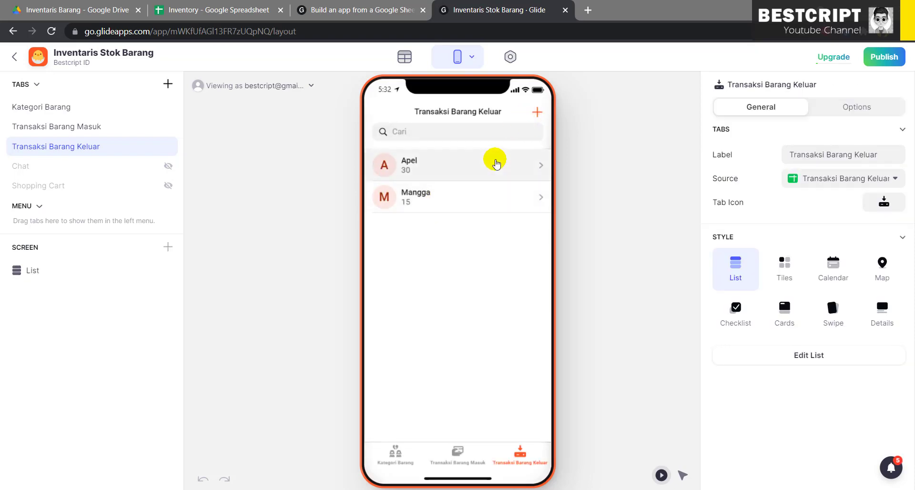
Add another outgoing transaction for Apel with a Jumlah Keluar of 2
left_click(537, 114)
left_click(407, 149)
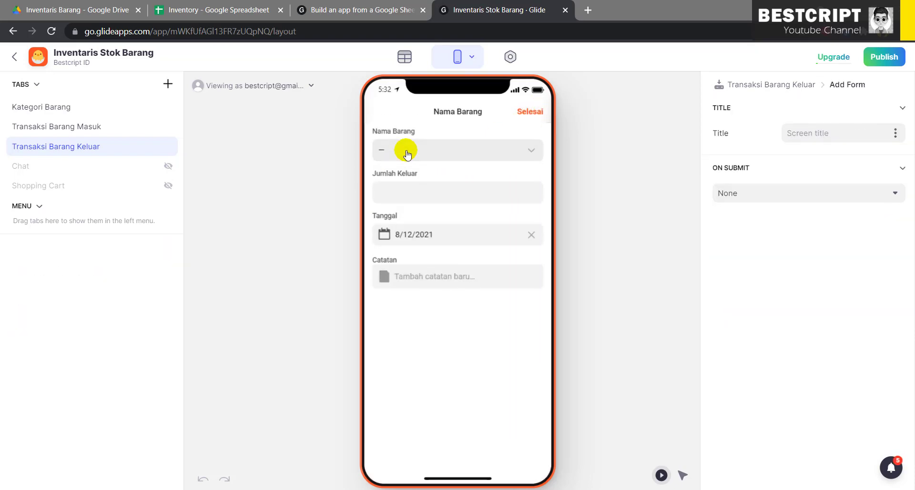
left_click(395, 165)
left_click(403, 191)
type("2")
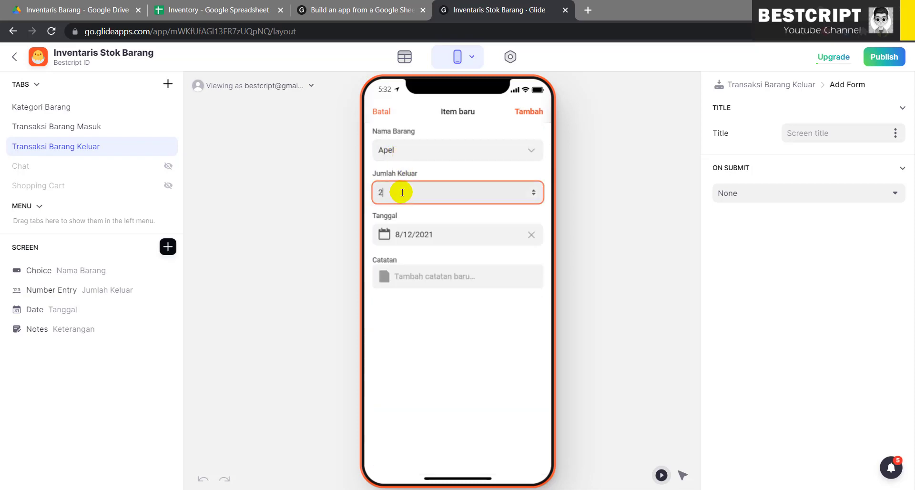
left_click(524, 113)
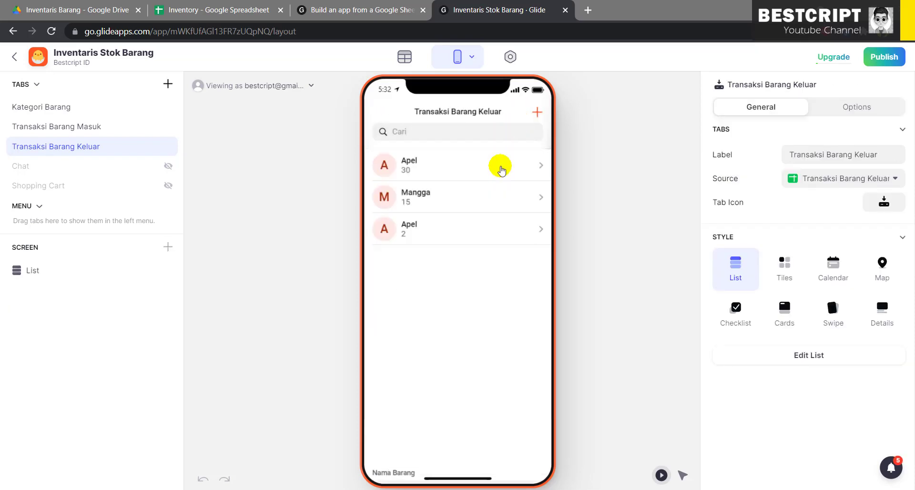
Add an outgoing transaction for Kertas A4 with a Jumlah Keluar of 3
left_click(529, 114)
left_click(427, 161)
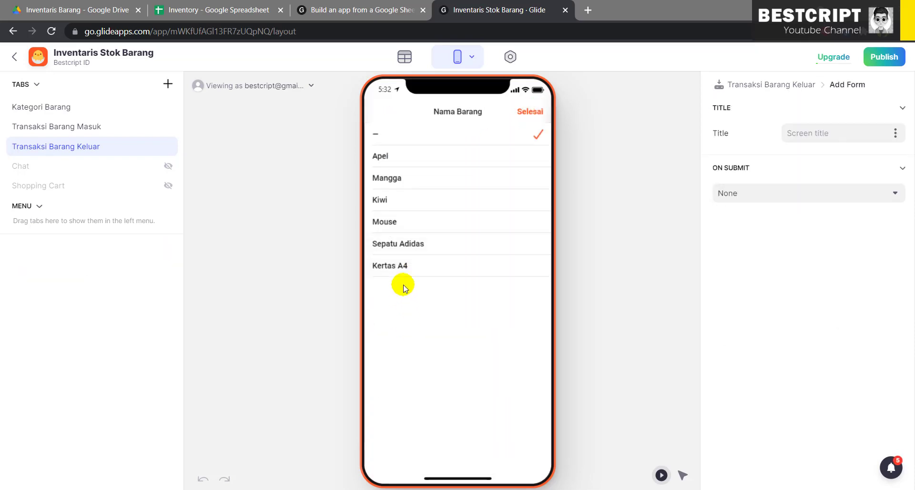
left_click(402, 266)
left_click(411, 193)
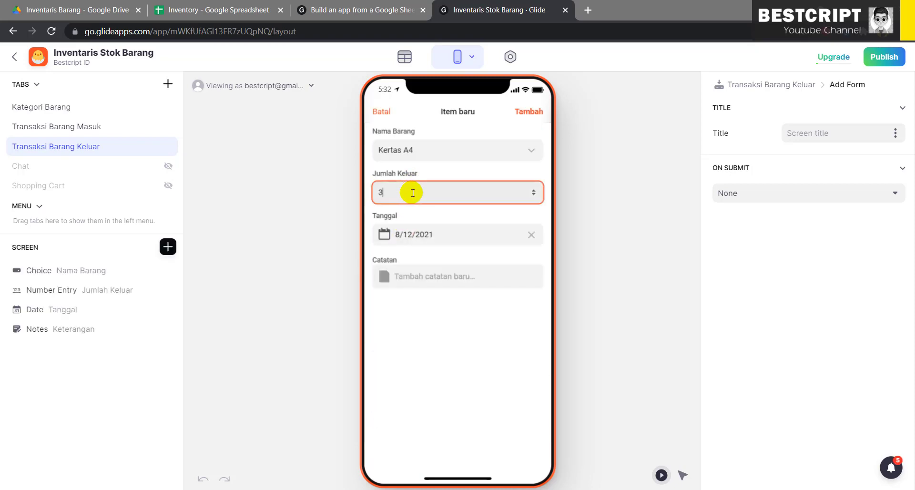
left_click(527, 115)
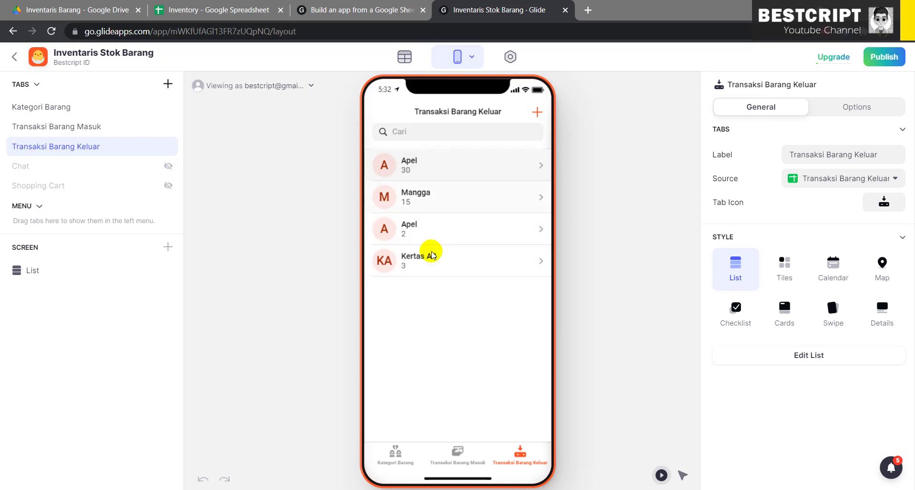
Add another outgoing transaction for Kertas A4 with a Jumlah Keluar of 1
left_click(536, 113)
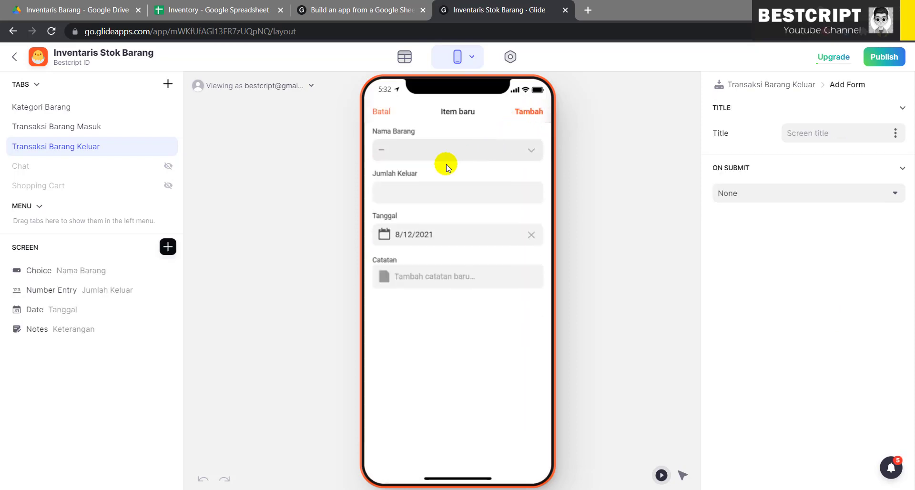
left_click(415, 151)
left_click(389, 263)
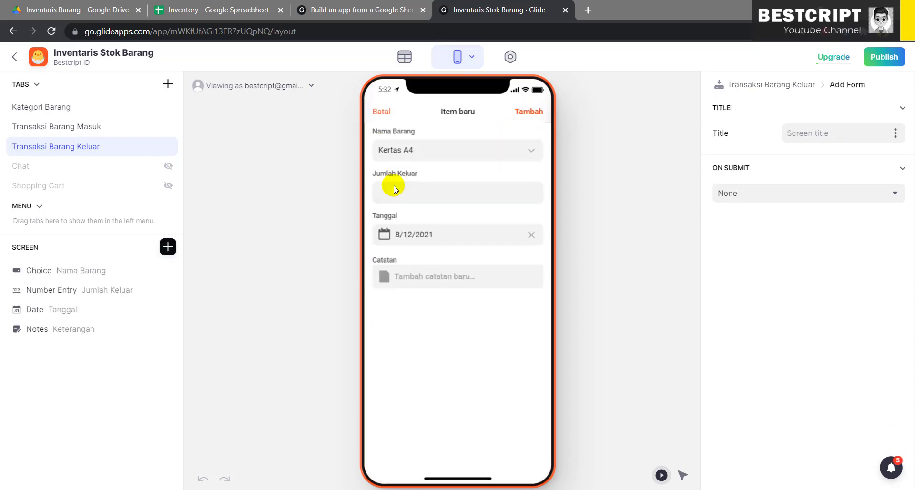
left_click(525, 112)
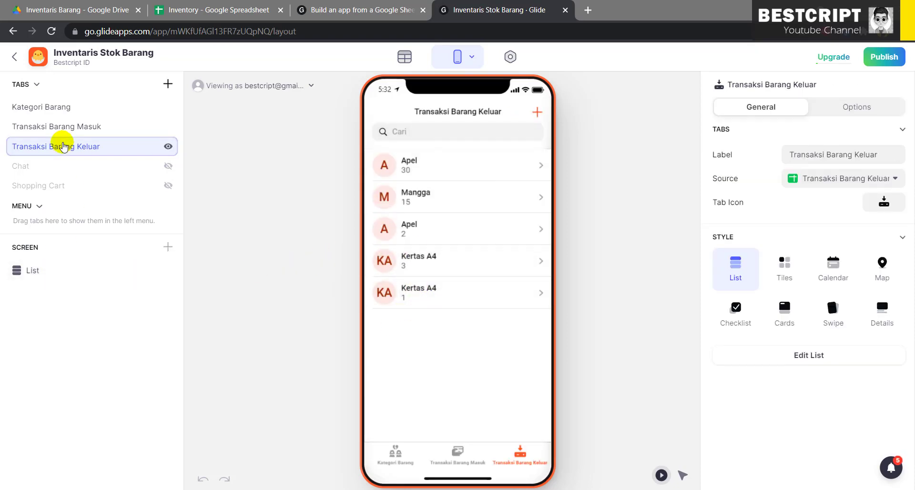
Group the Transaksi Barang Keluar list by Nama Barang
left_click(67, 275)
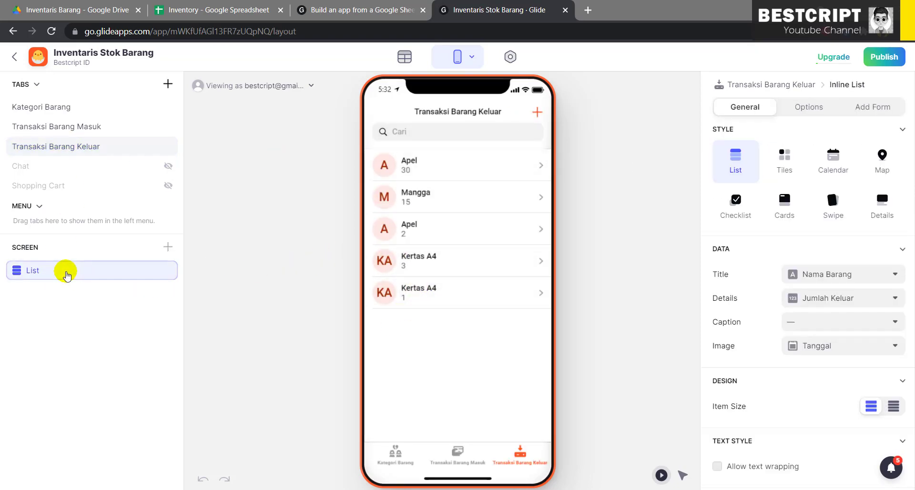
left_click(811, 107)
scroll(793, 276, "down", 3)
left_click(808, 249)
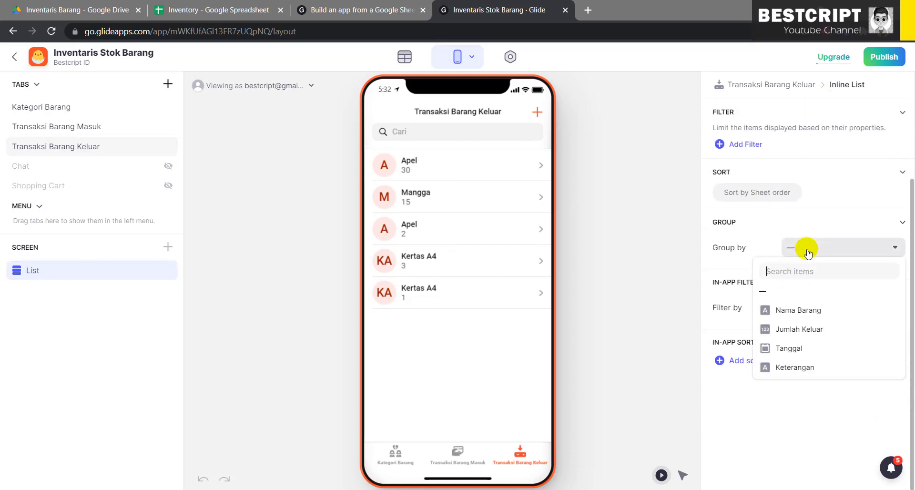
left_click(789, 310)
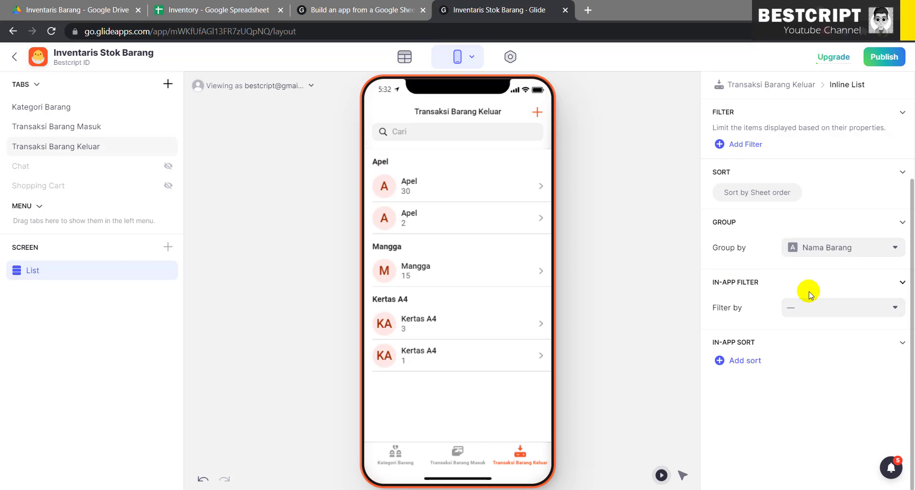
Add two in-app sorts to the Transaksi Barang Keluar list, by Nama Barang and by Jumlah Keluar
left_click(745, 361)
left_click(839, 371)
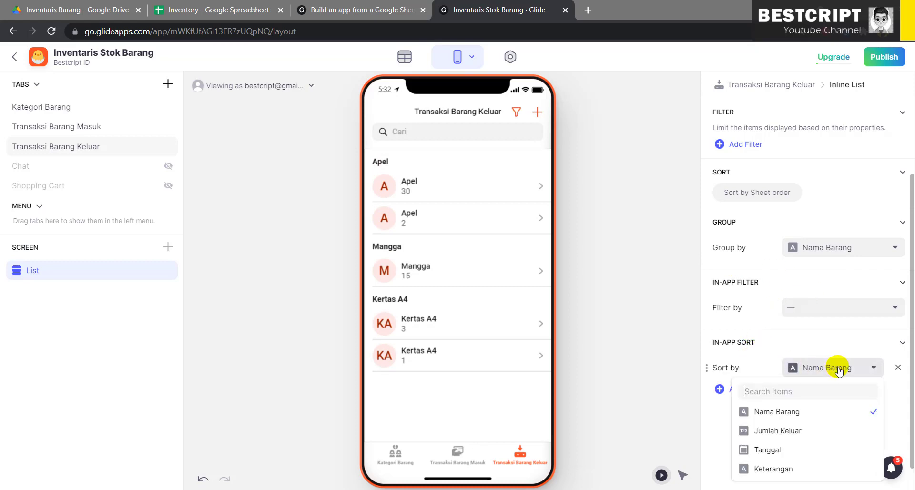
left_click(837, 368)
left_click(741, 390)
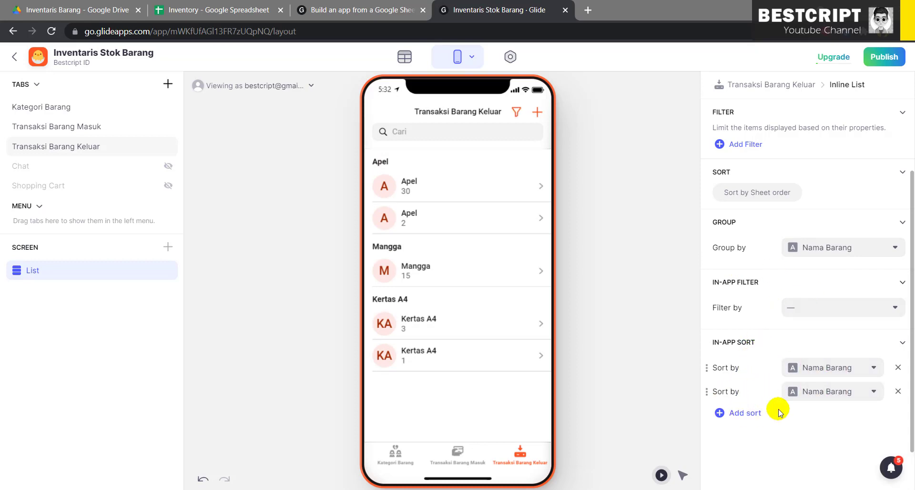
left_click(814, 391)
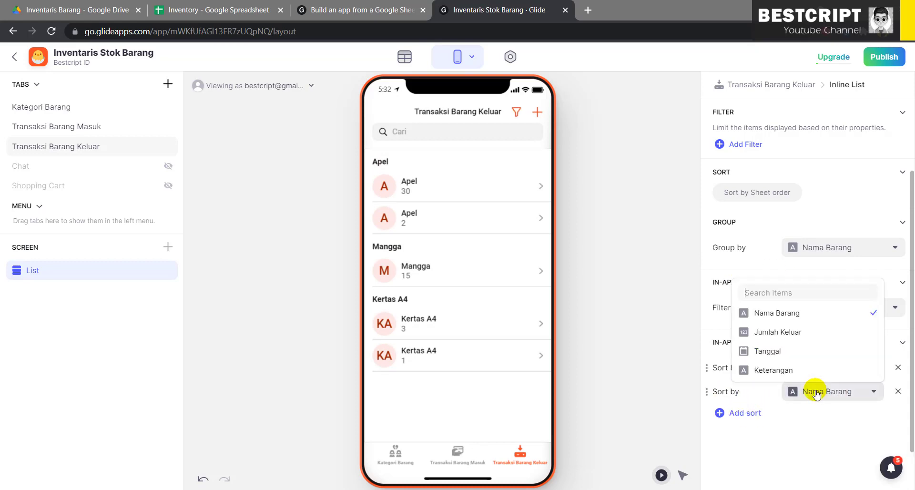
left_click(801, 341)
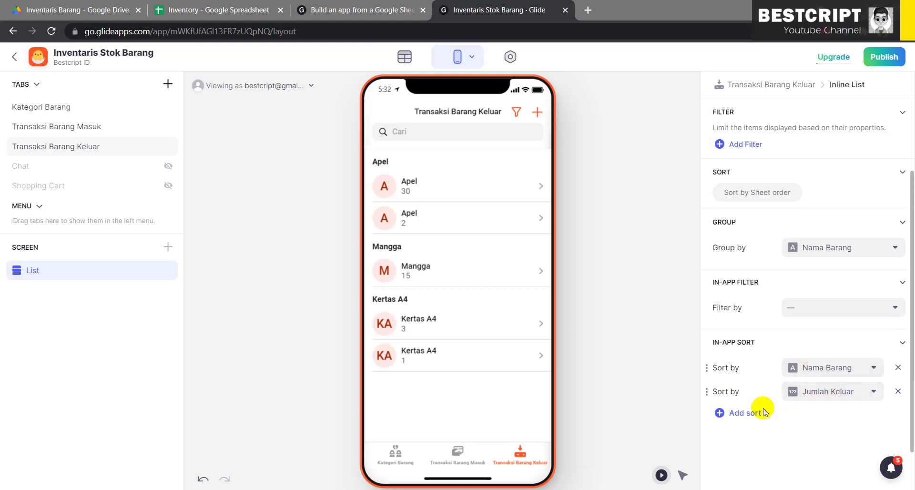
Add a third in-app sort by Tanggal to the Transaksi Barang Keluar list
left_click(775, 414)
left_click(828, 414)
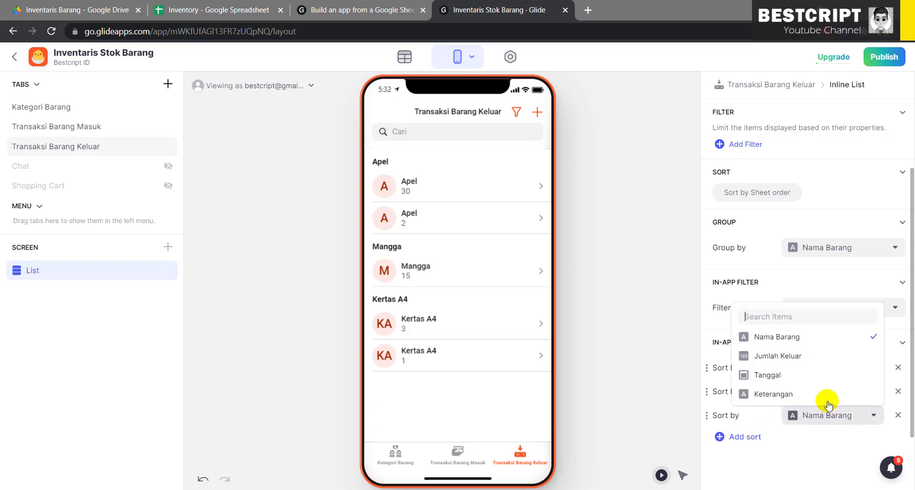
left_click(784, 380)
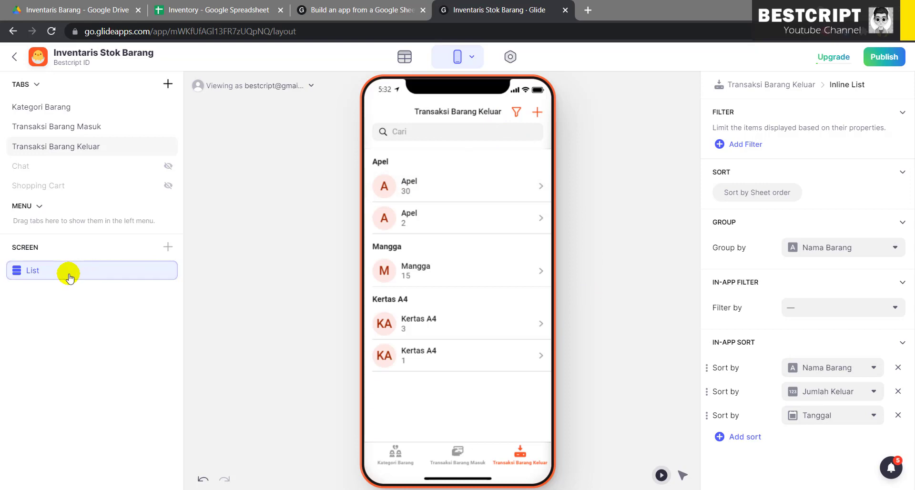
Allow users to edit items from the details screen of an Apel entry in Transaksi Barang Keluar
left_click(439, 186)
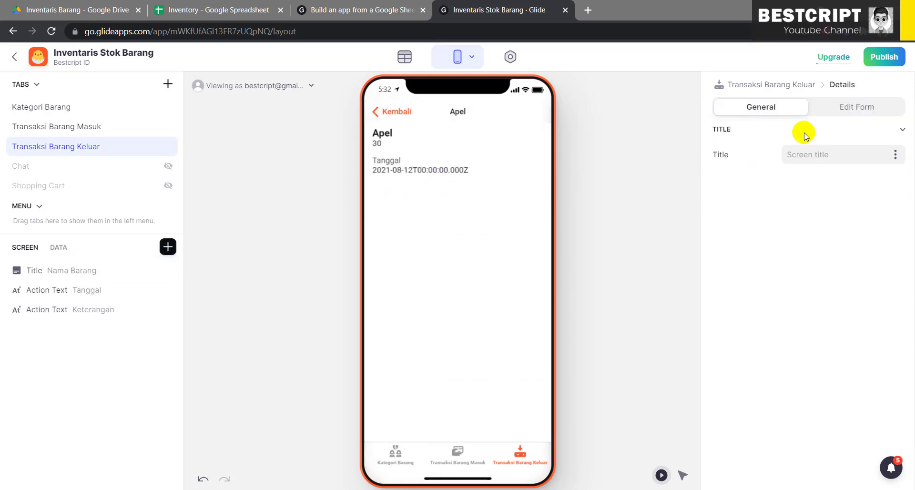
left_click(846, 115)
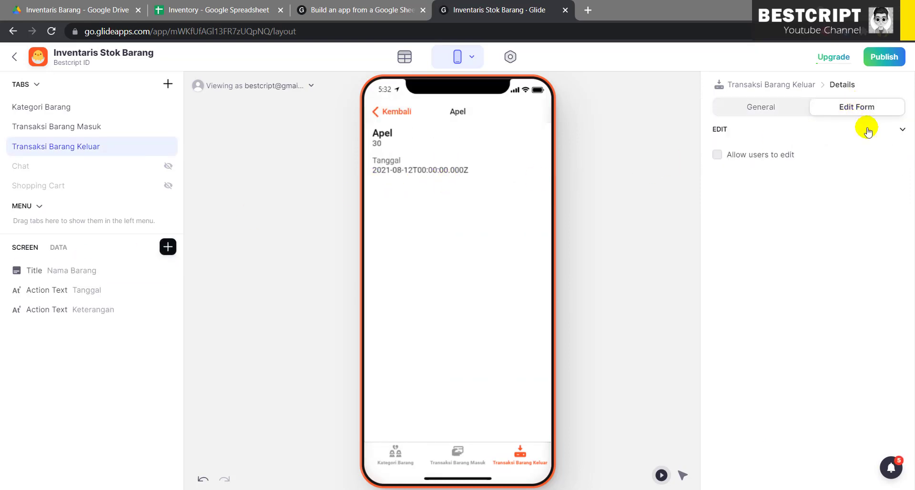
left_click(744, 159)
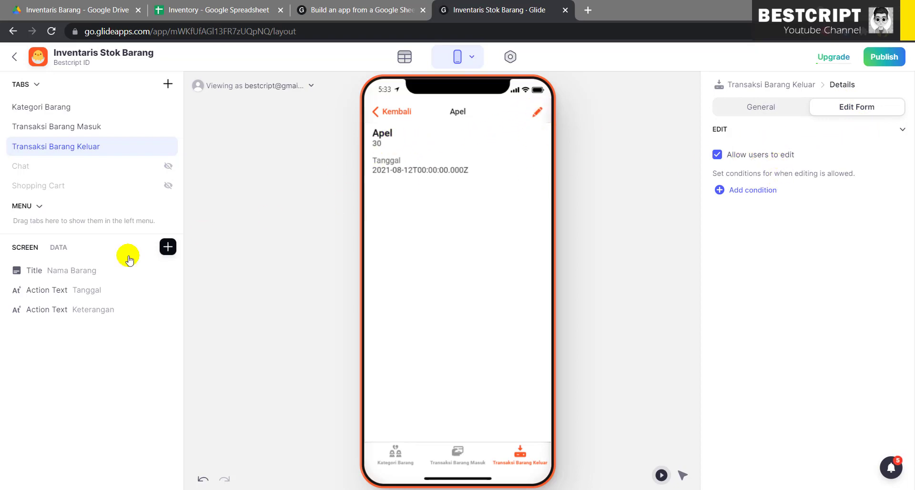
Replace the details screen's Title component with a Nama Barang action text placed above Tanggal
left_click(168, 270)
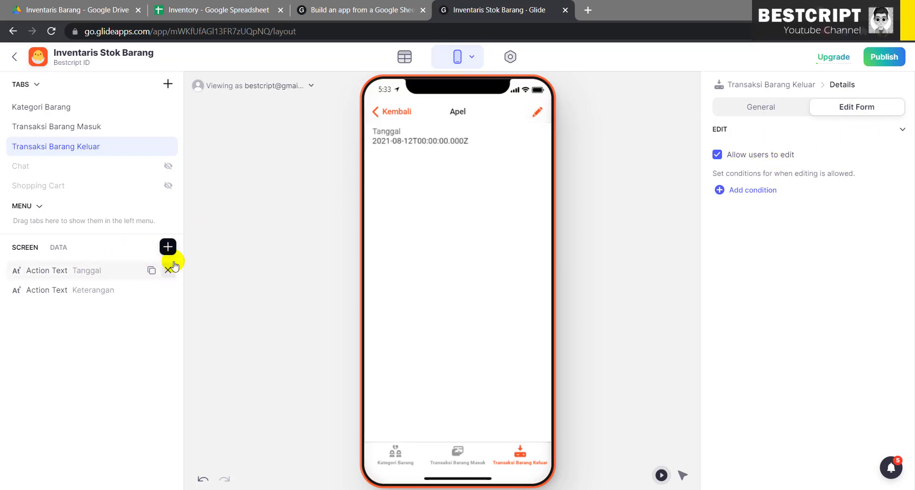
left_click(167, 246)
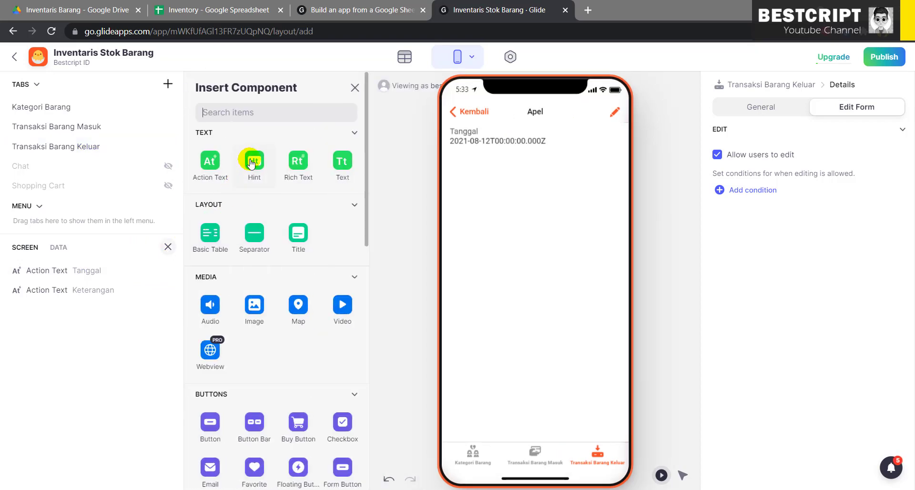
left_click(211, 161)
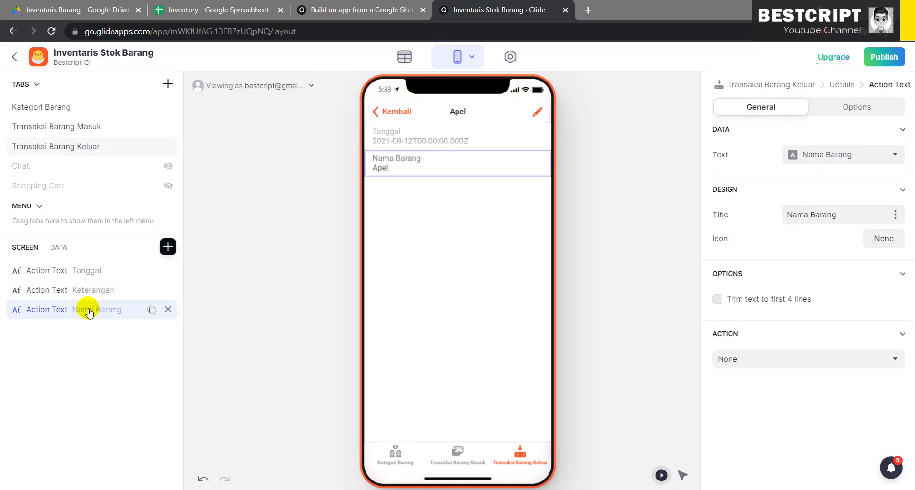
left_click_drag(88, 310, 91, 268)
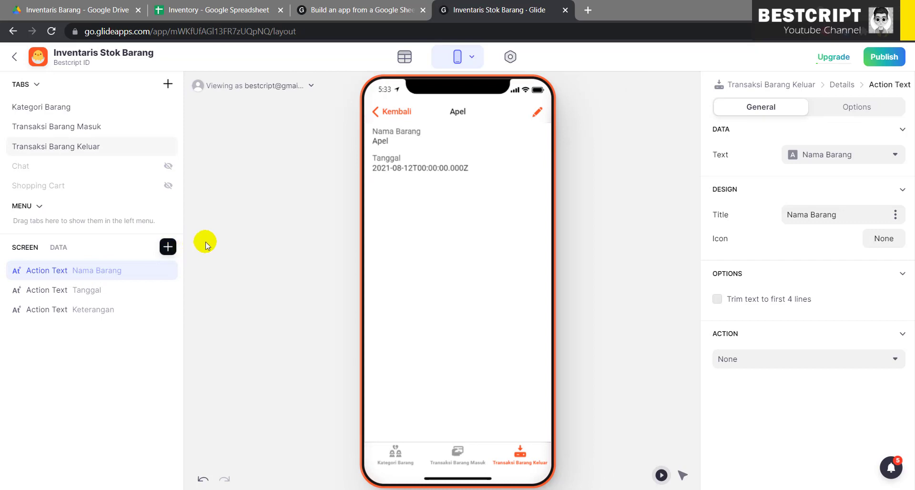
Add a Jumlah Keluar action text between Nama Barang and Tanggal, and check the data columns of the action texts
left_click(167, 246)
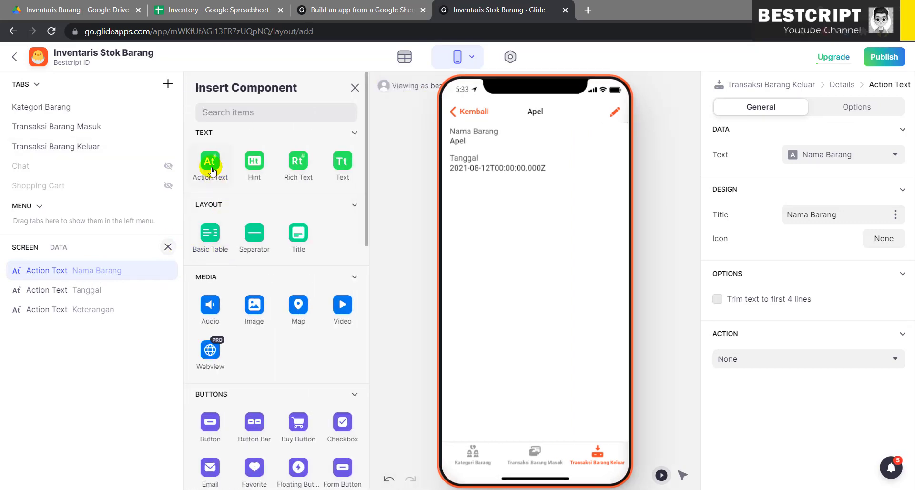
left_click(212, 168)
left_click_drag(88, 327, 102, 289)
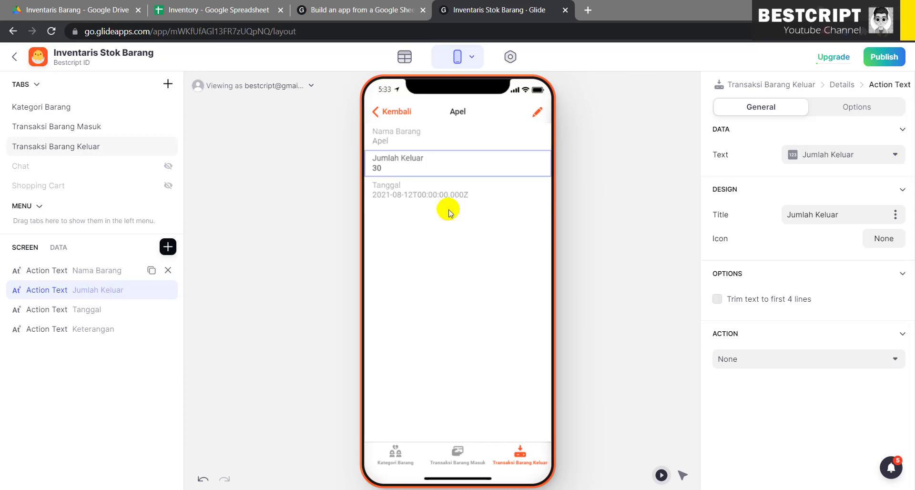
left_click(831, 157)
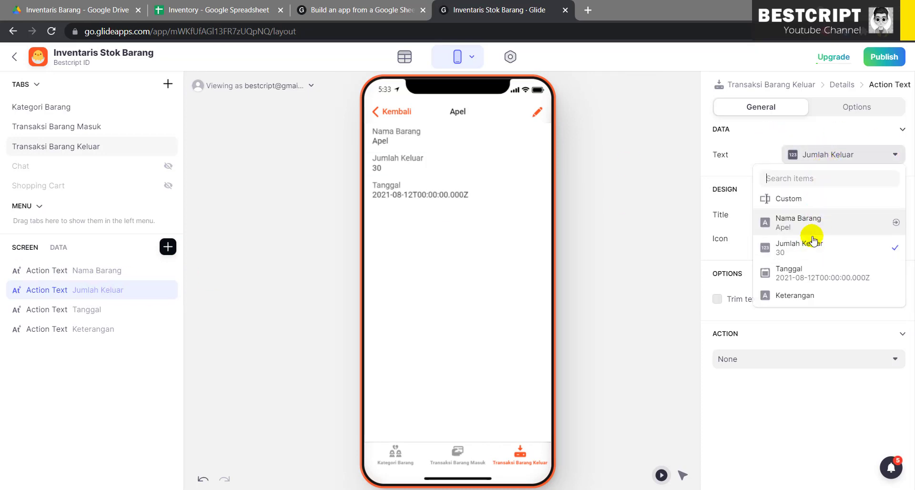
left_click(785, 152)
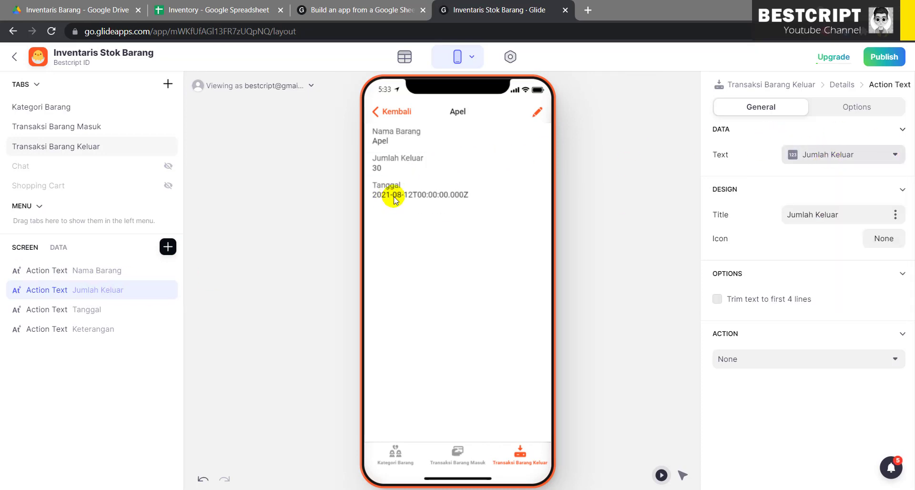
left_click(92, 328)
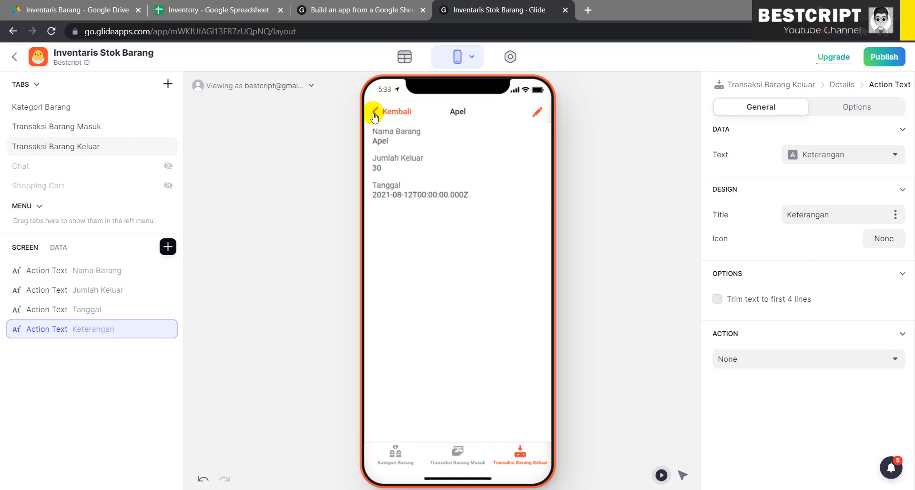
Allow users to delete items in the Apel entry's edit form and remove all four of its text entry components
left_click(537, 111)
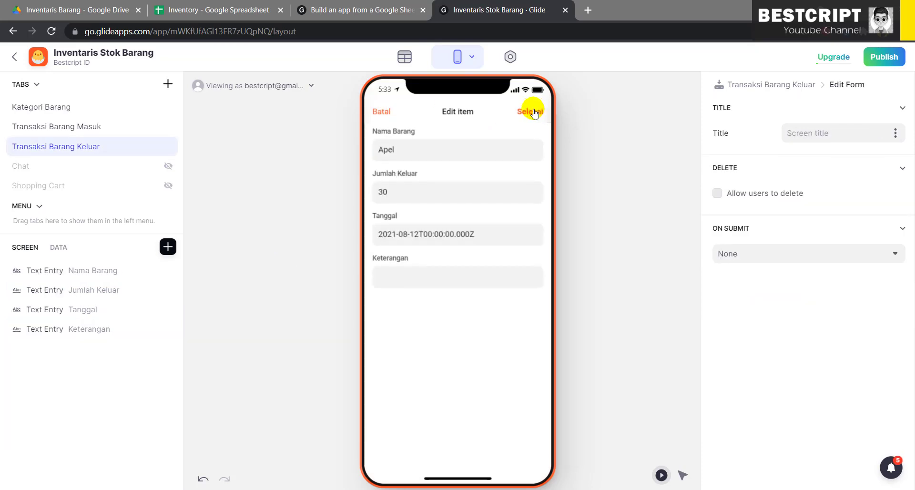
left_click(717, 193)
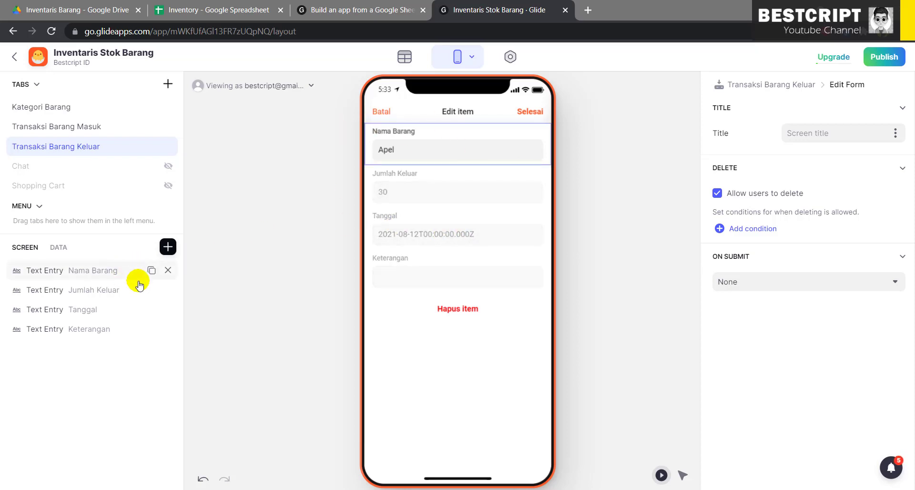
left_click(168, 270)
left_click(167, 270)
left_click(168, 270)
left_click(168, 270)
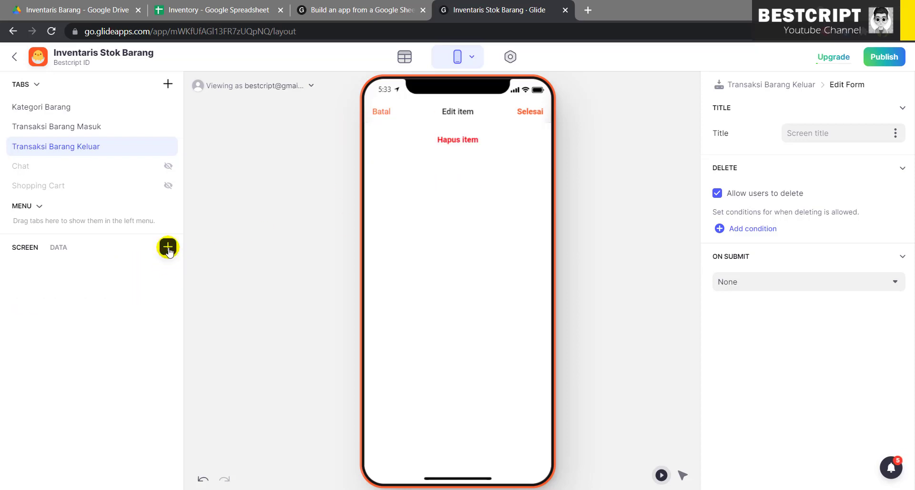
Add a Choice component to the edit form, taking Nama Barang values from Kategori Barang and writing to the Nama Barang column
left_click(168, 246)
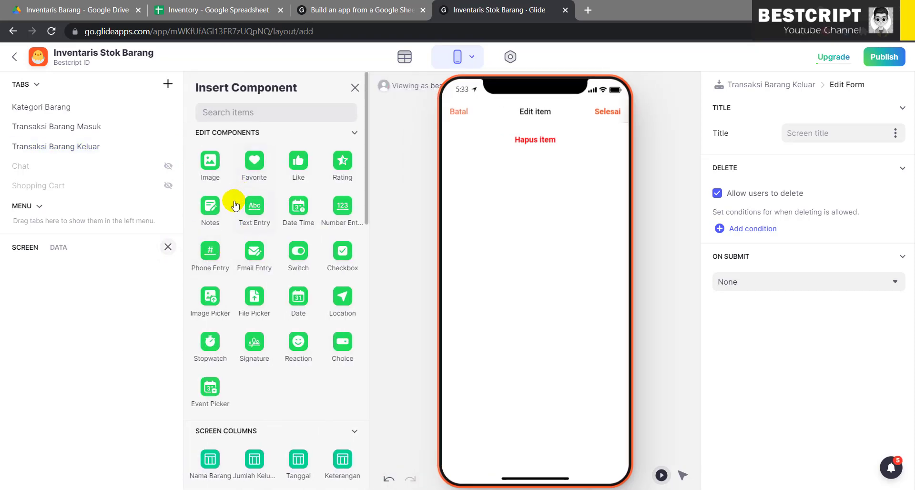
left_click(327, 361)
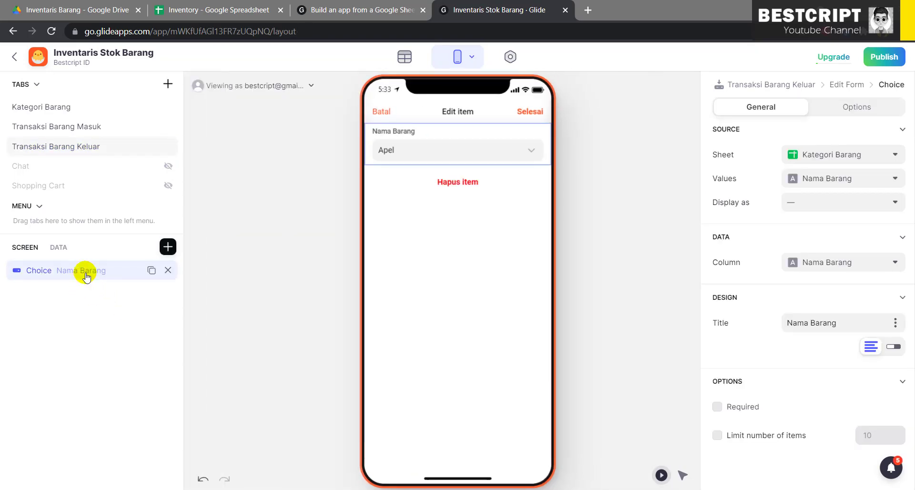
left_click(828, 158)
left_click(828, 158)
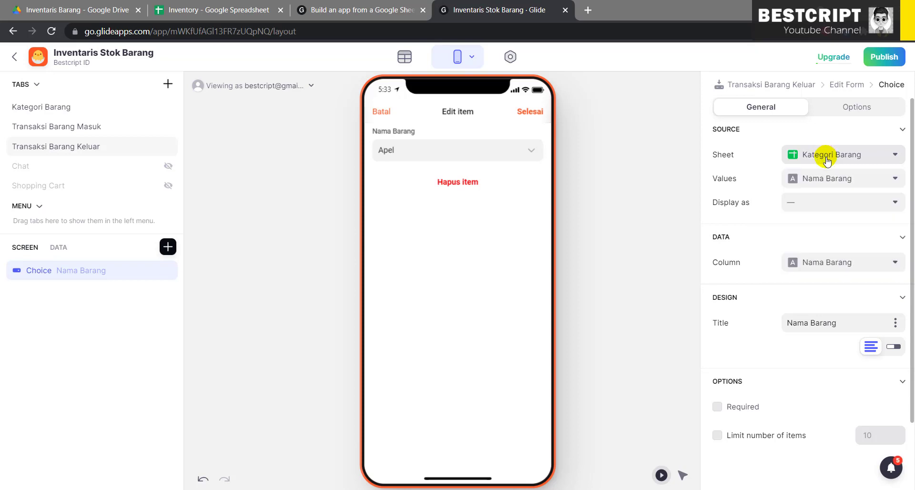
left_click(823, 180)
left_click(823, 180)
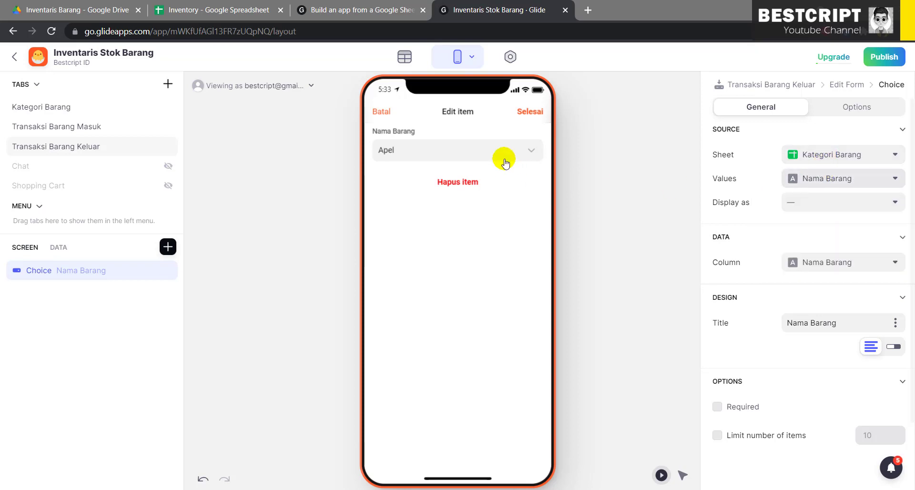
left_click(501, 151)
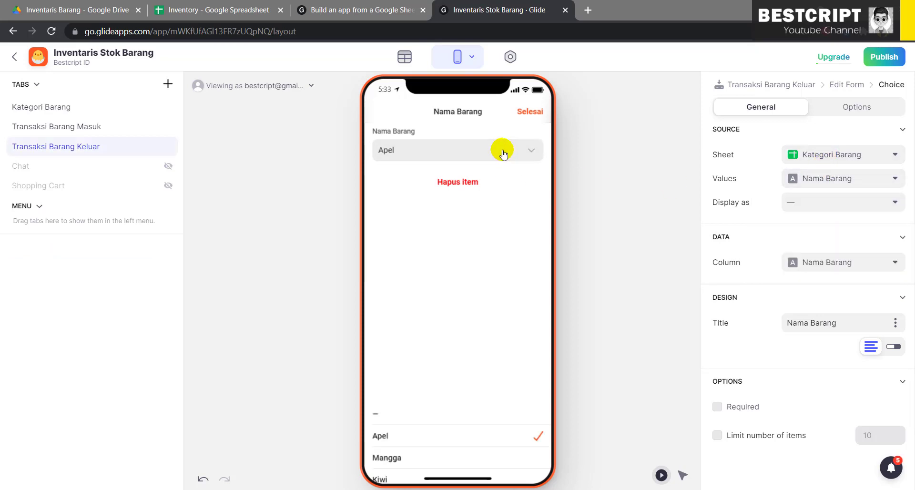
left_click(526, 116)
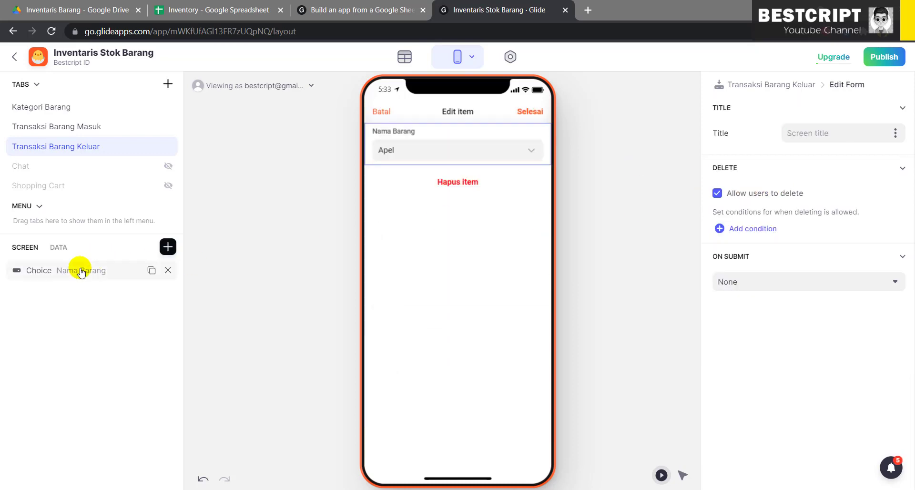
left_click(825, 263)
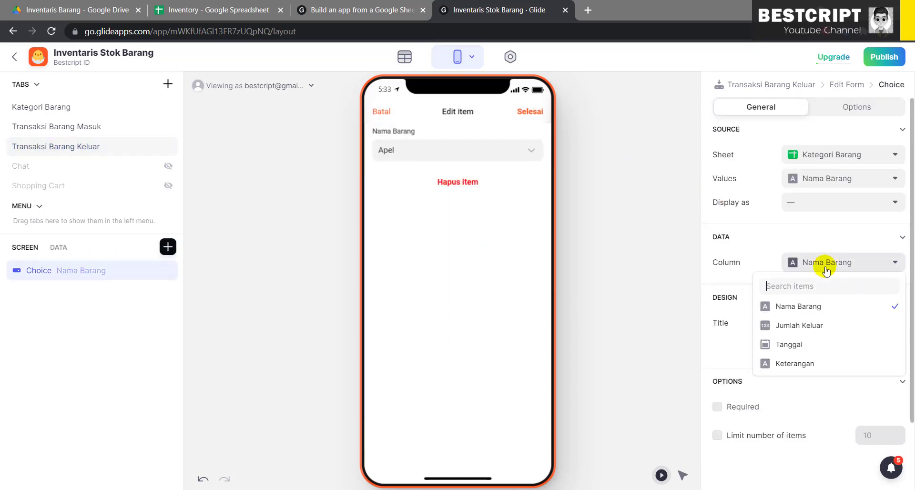
left_click(820, 310)
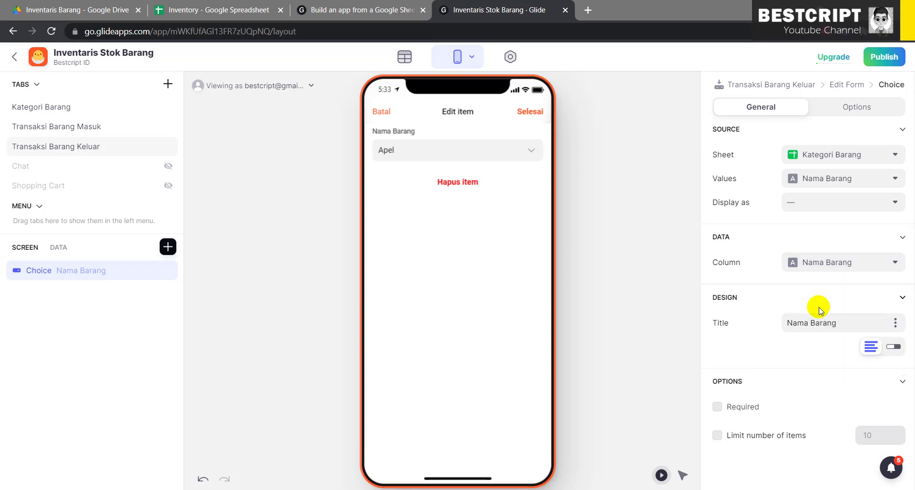
Check the Transaksi Barang Keluar sheet in the Inventory spreadsheet, and return to the Glide editor
left_click(212, 10)
left_click(315, 479)
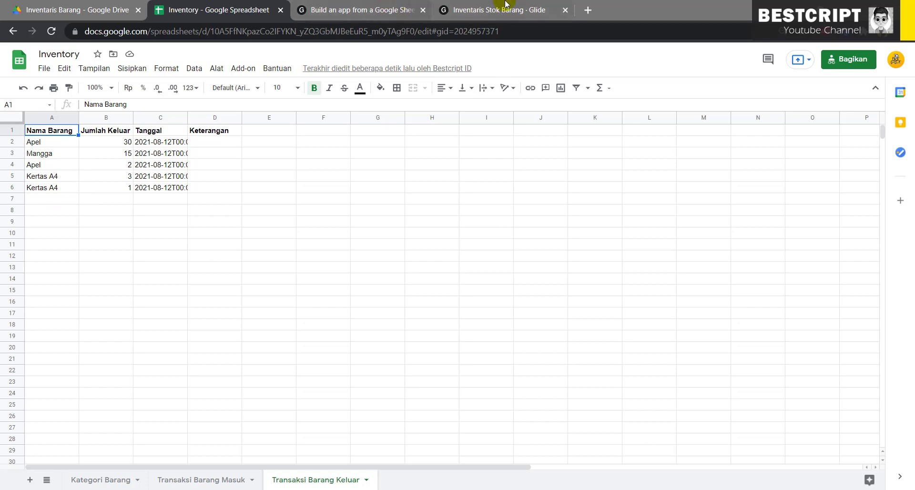
left_click(487, 4)
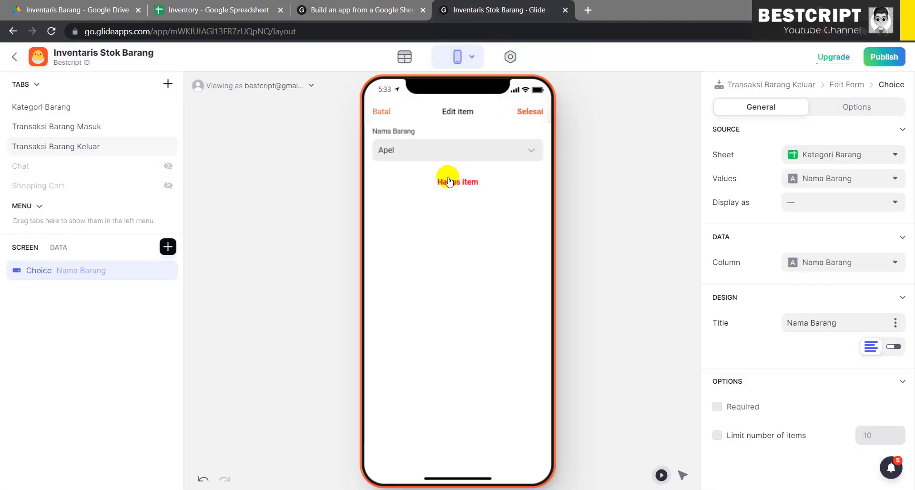
Add a Number Entry component for Jumlah Keluar to the edit form
left_click(168, 247)
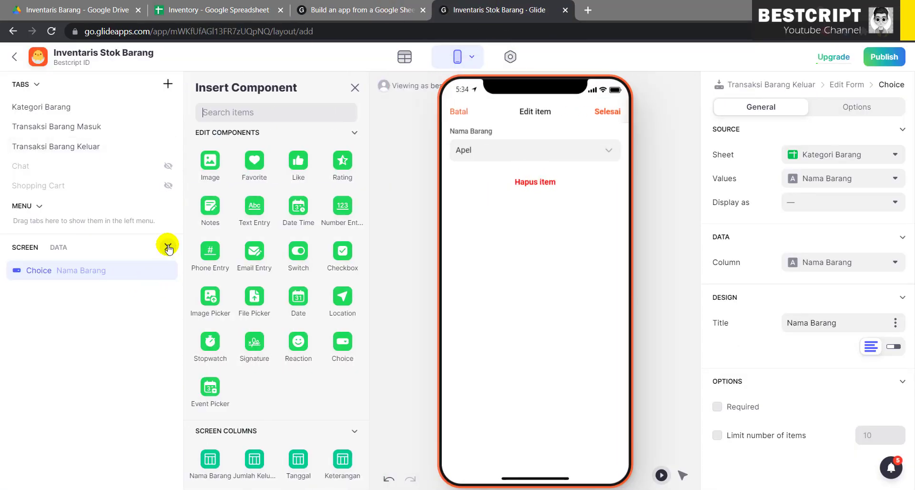
type("num")
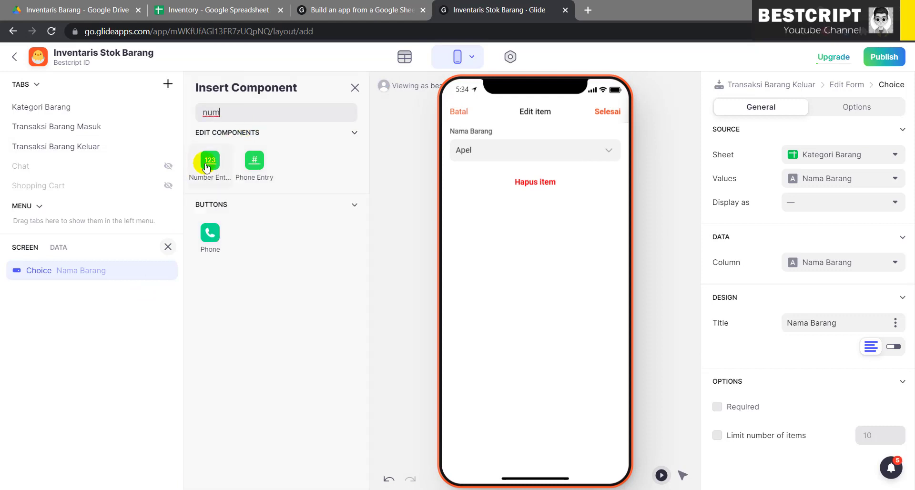
left_click(207, 164)
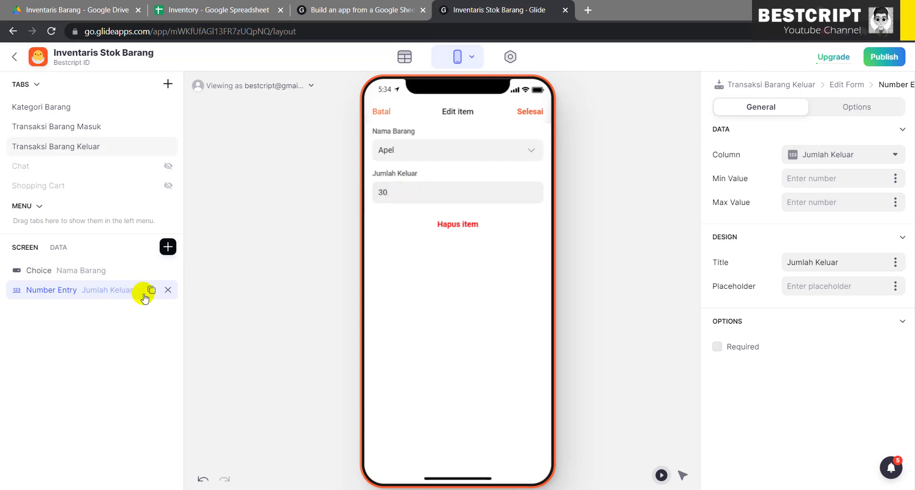
Add a Date Time component for the Tanggal column to the edit form
left_click(168, 246)
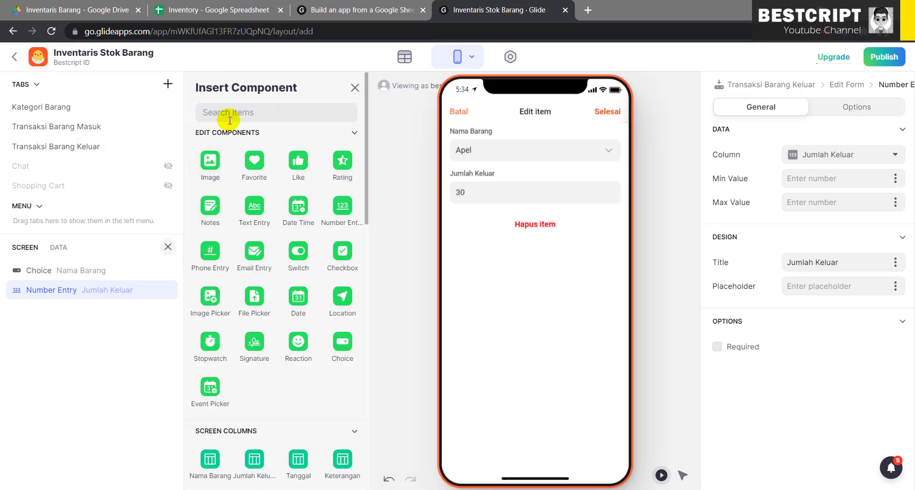
type("dat")
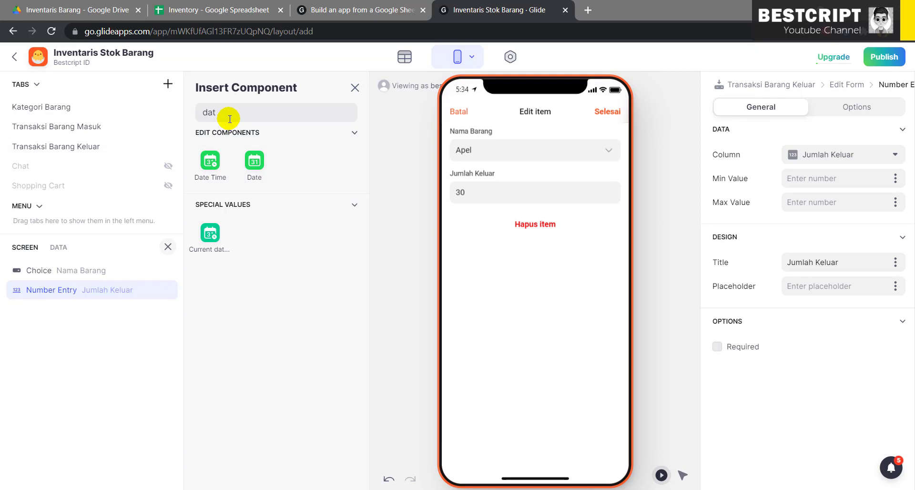
left_click(210, 161)
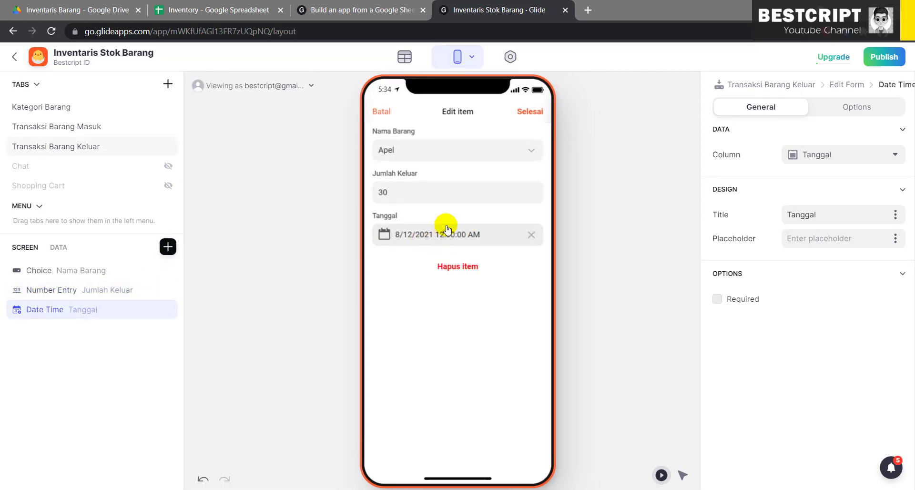
left_click(817, 157)
left_click(817, 156)
Check the data column assigned to the edit form's Number Entry component
left_click(103, 290)
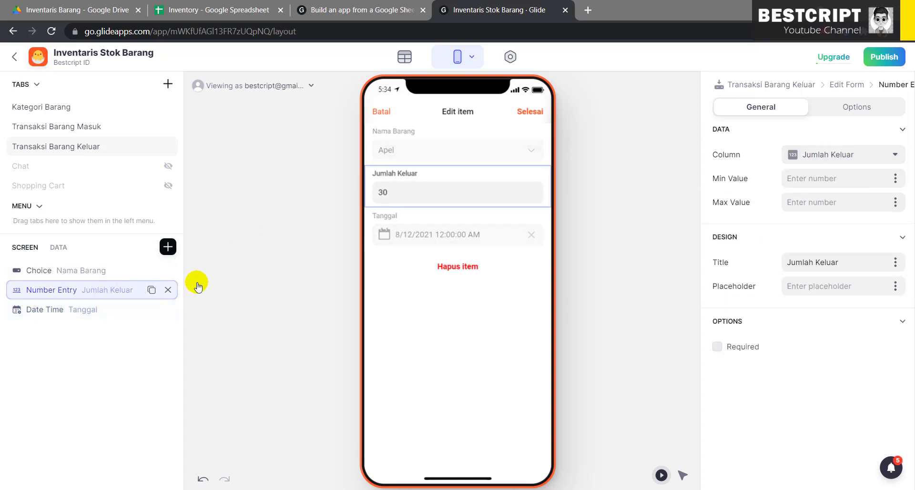
left_click(863, 156)
left_click(863, 156)
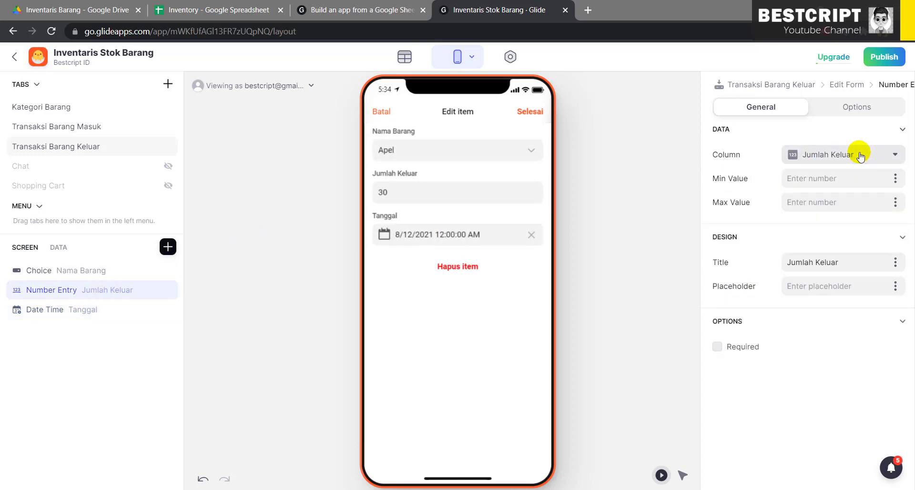
Add a Notes component for the Keterangan column to the edit form, and leave the item's edit and details screens
left_click(59, 309)
left_click(168, 247)
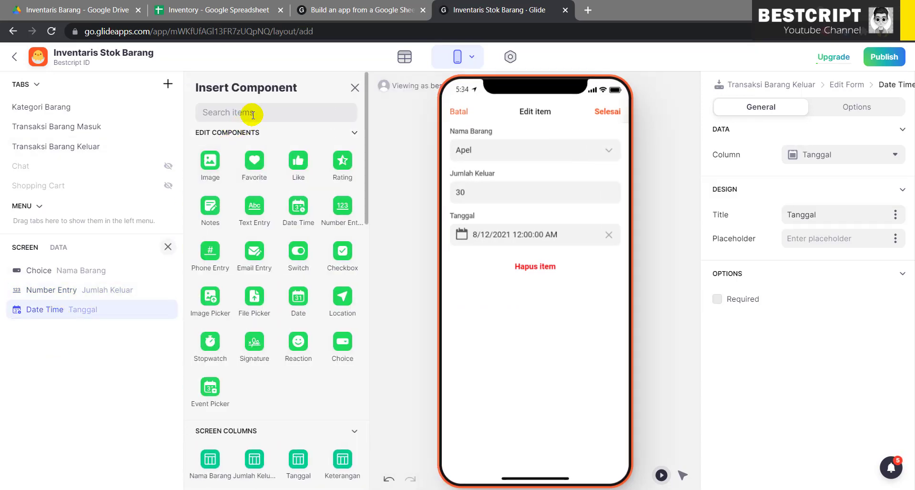
left_click(253, 114)
type("note")
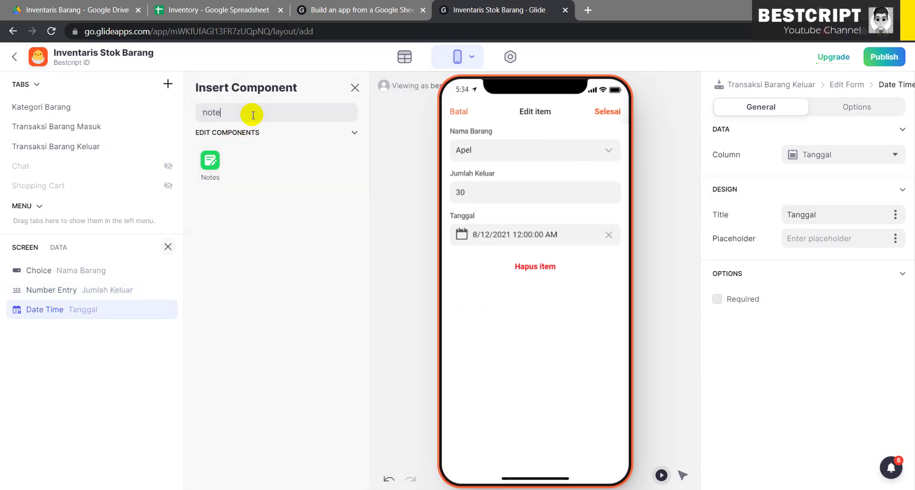
left_click(210, 162)
left_click(864, 153)
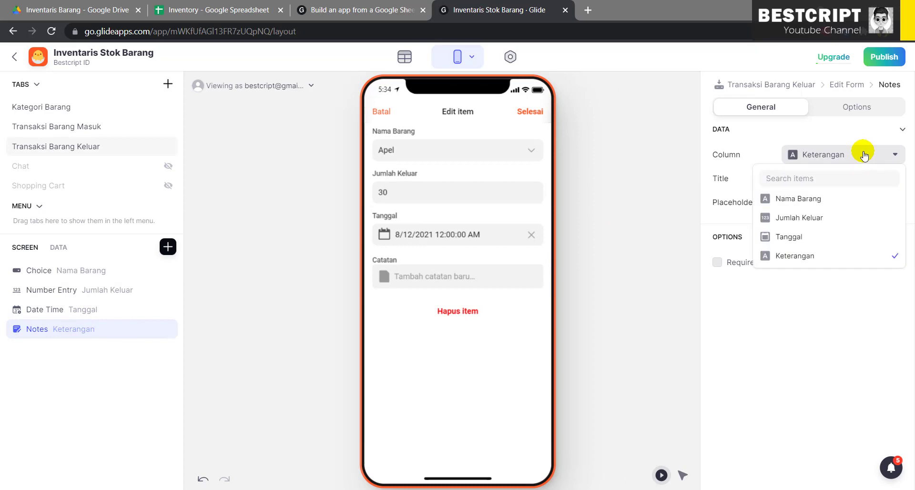
left_click(864, 154)
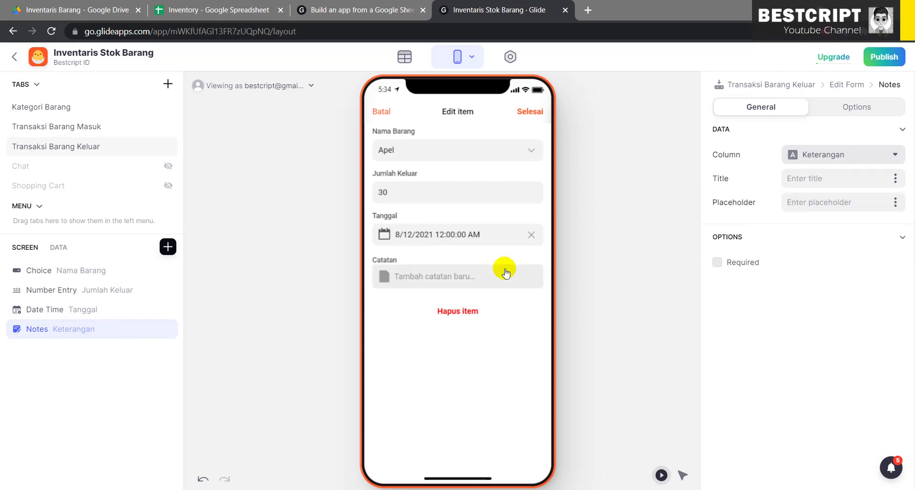
left_click(382, 113)
left_click(382, 113)
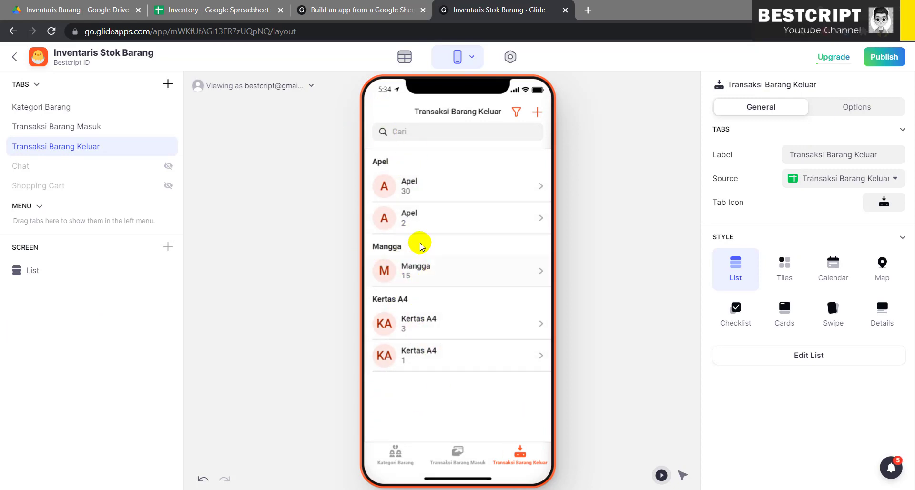
Change the Kategori Barang tab icon to the file with a plus sign from the Files Folders category
left_click(458, 457)
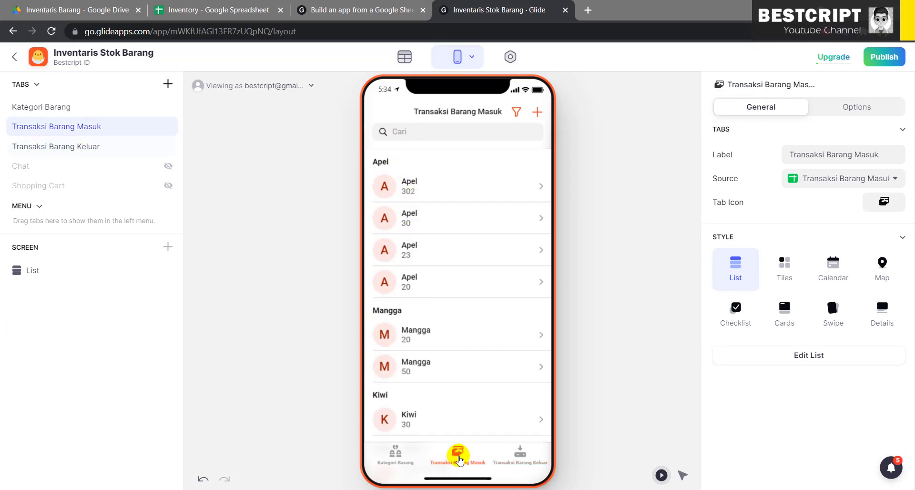
left_click(407, 457)
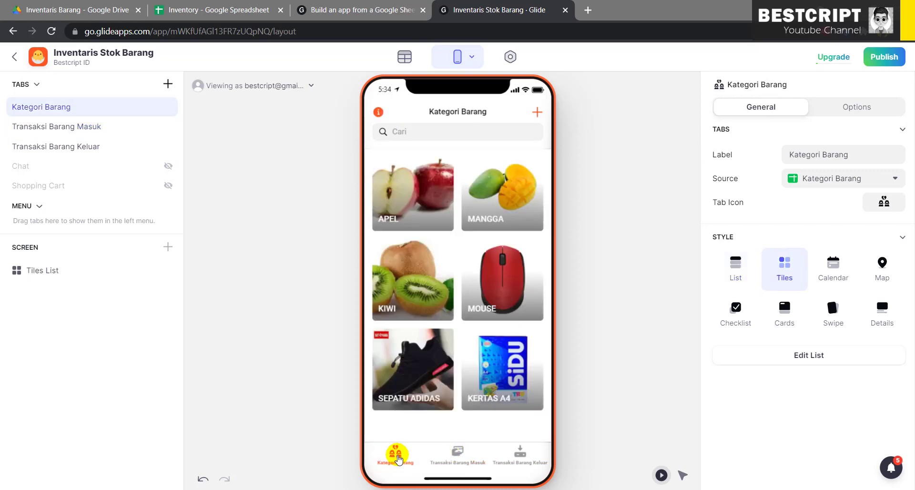
left_click(876, 205)
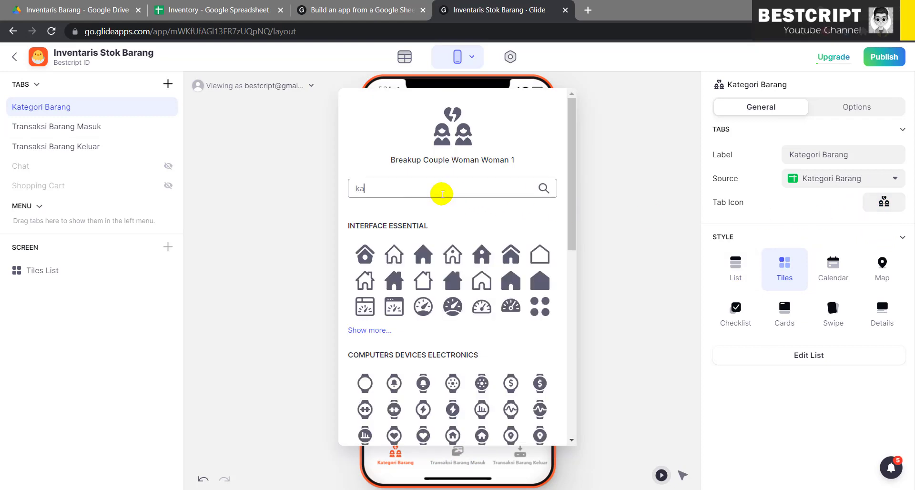
type("cate")
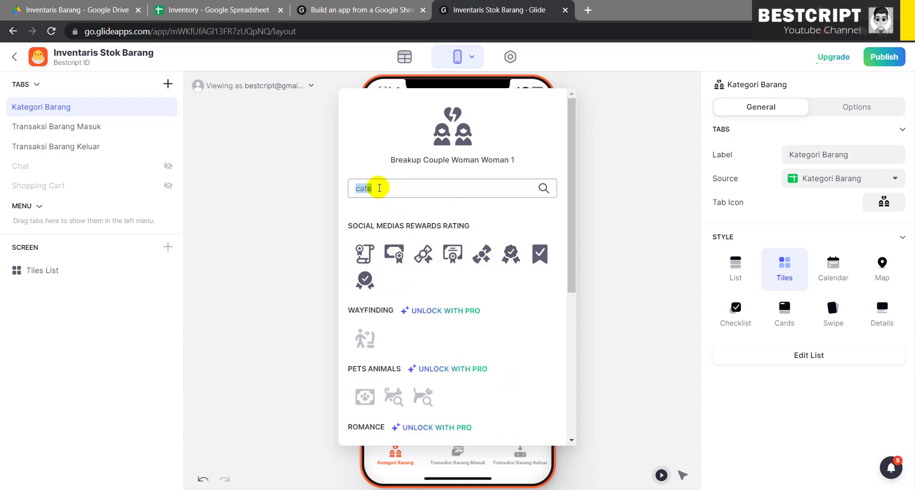
type("inve")
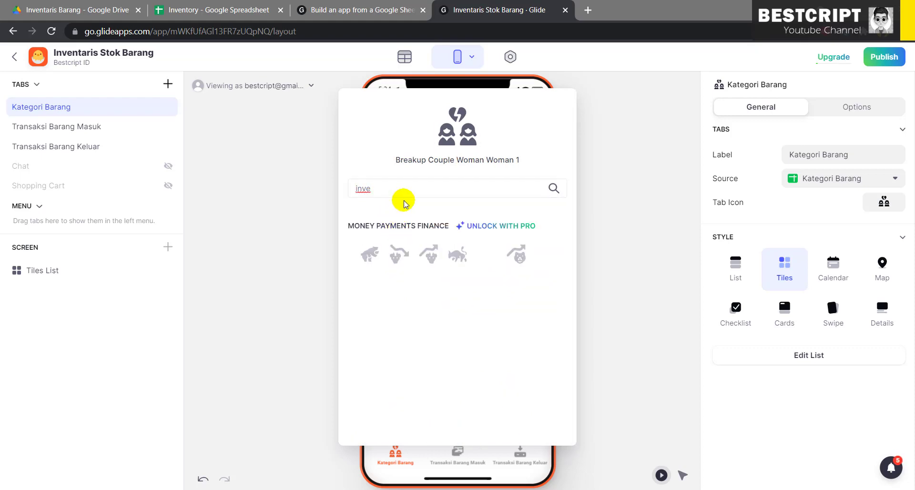
scroll(460, 296, "down", 10)
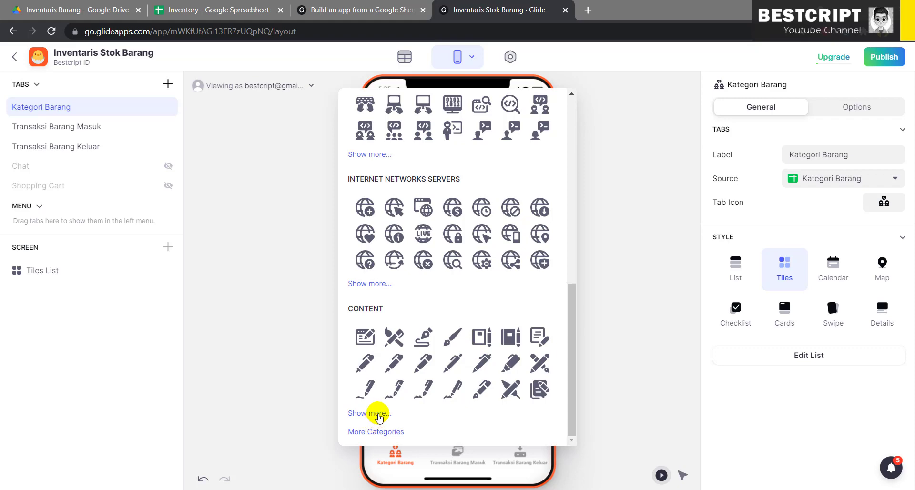
left_click(380, 431)
scroll(432, 364, "down", 6)
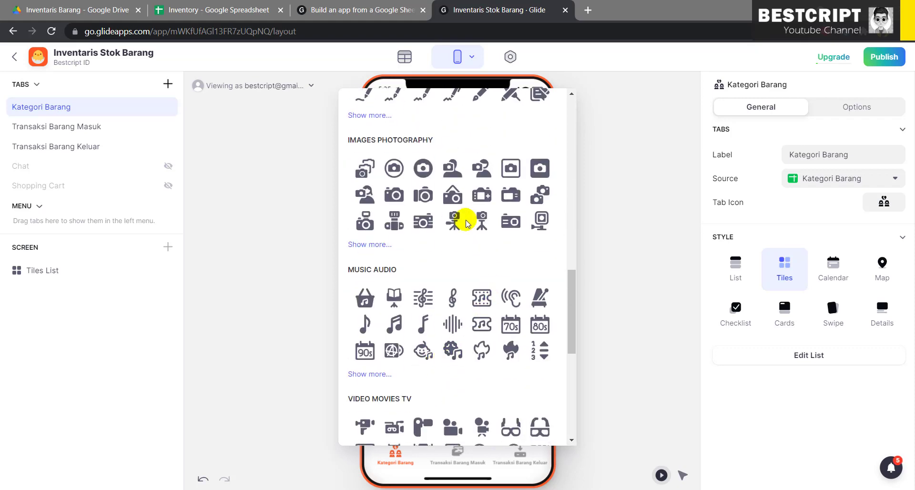
scroll(432, 297, "down", 5)
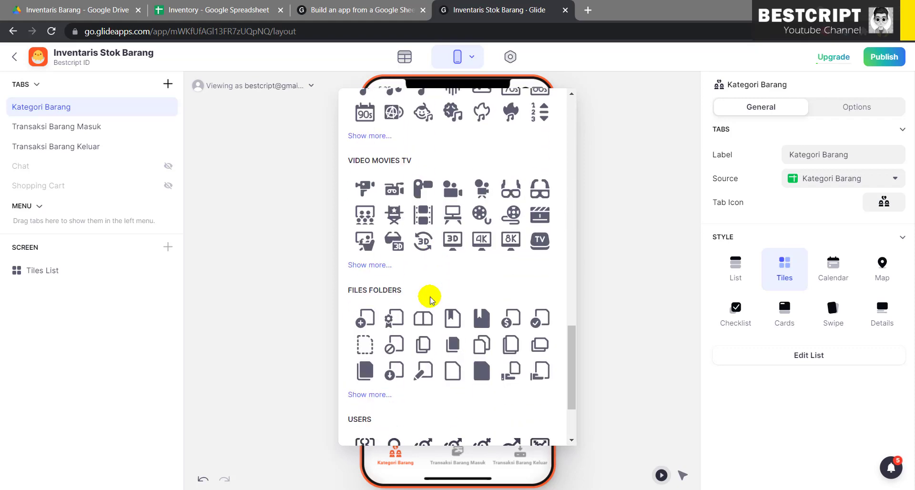
left_click(367, 317)
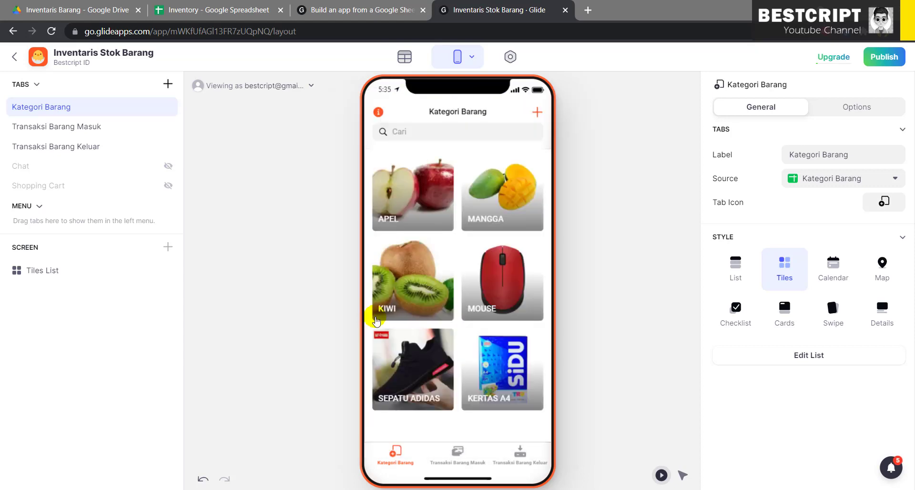
Change the Transaksi Barang Masuk tab icon to a solid house from the Interface Essential category
left_click(466, 459)
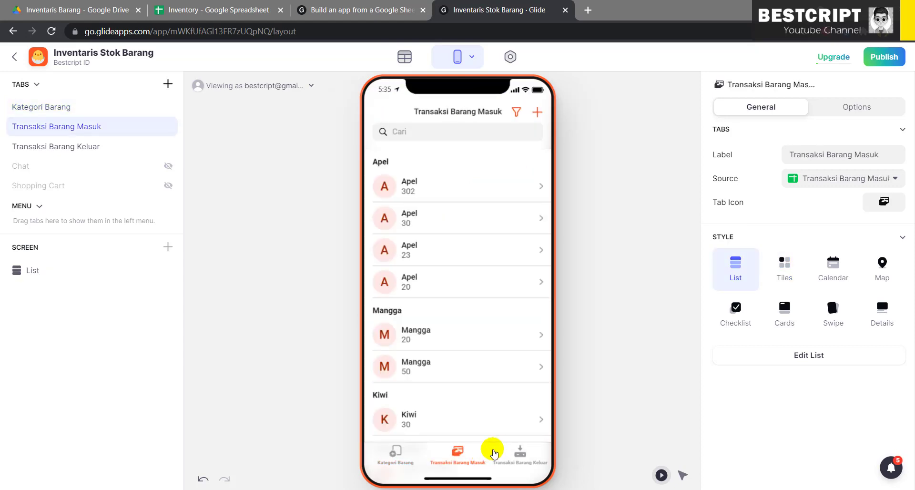
left_click(882, 203)
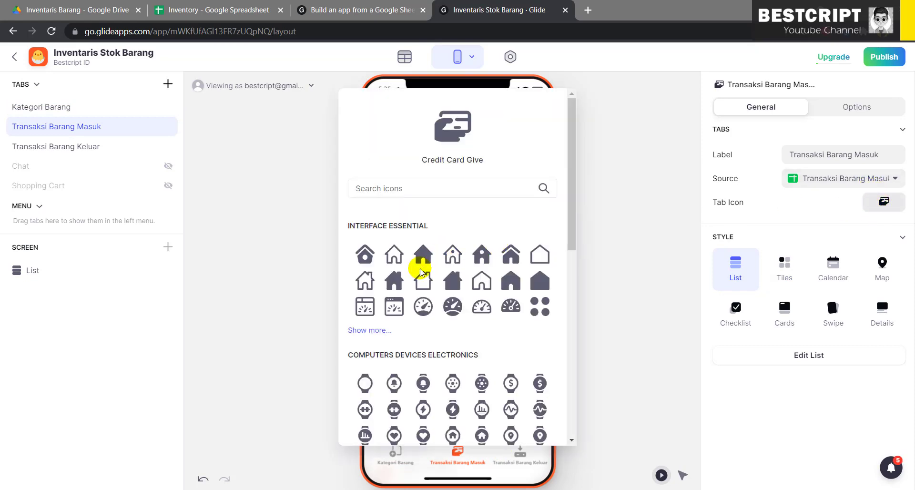
scroll(429, 262, "down", 2)
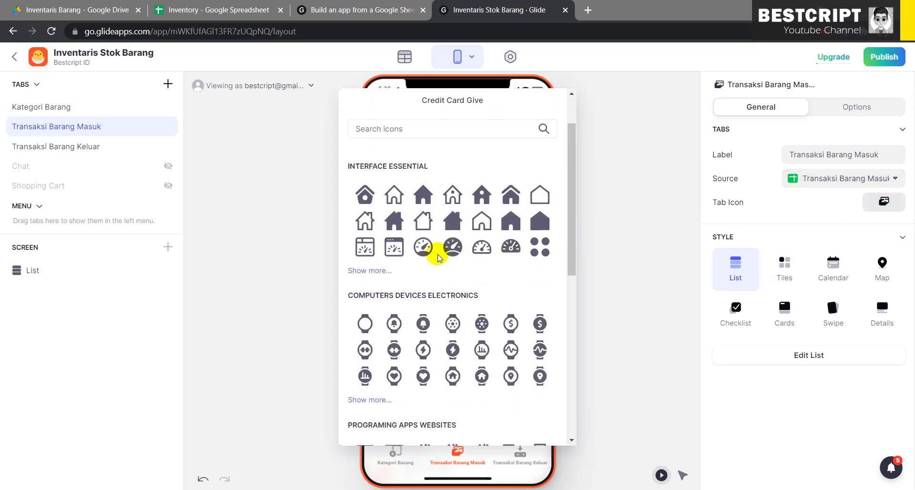
left_click(511, 195)
Change the Transaksi Barang Keluar tab icon to the second computer-screen icon in the Programing Apps Websites category
left_click(524, 454)
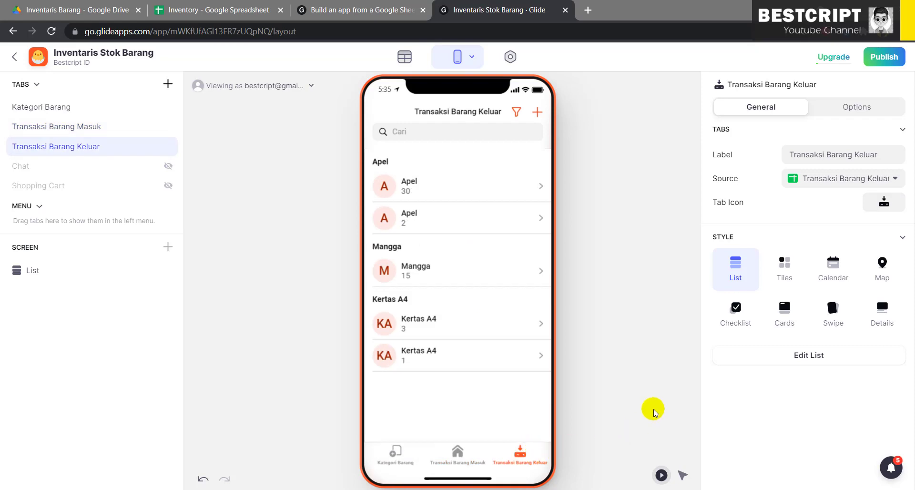
left_click(884, 202)
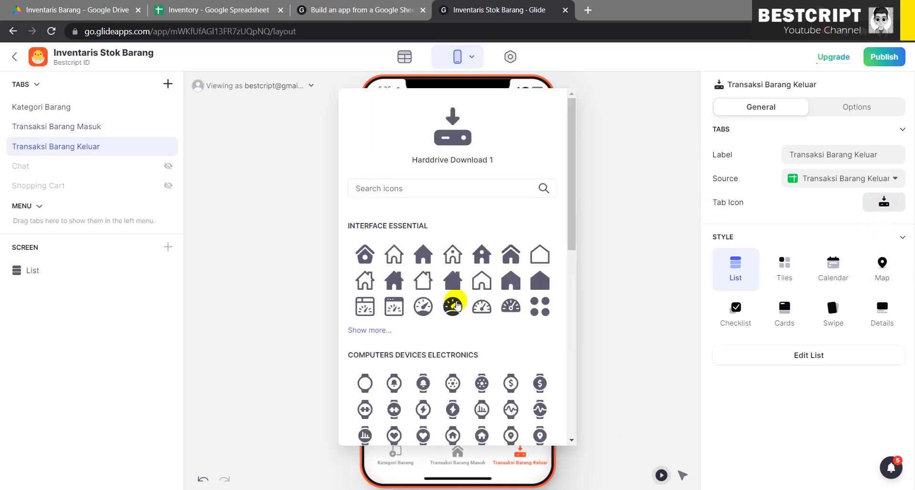
scroll(493, 299, "down", 6)
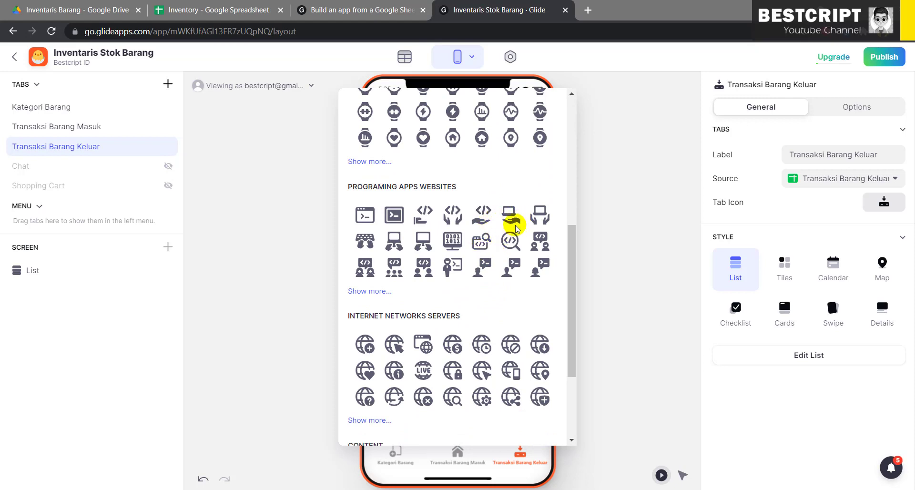
left_click(423, 241)
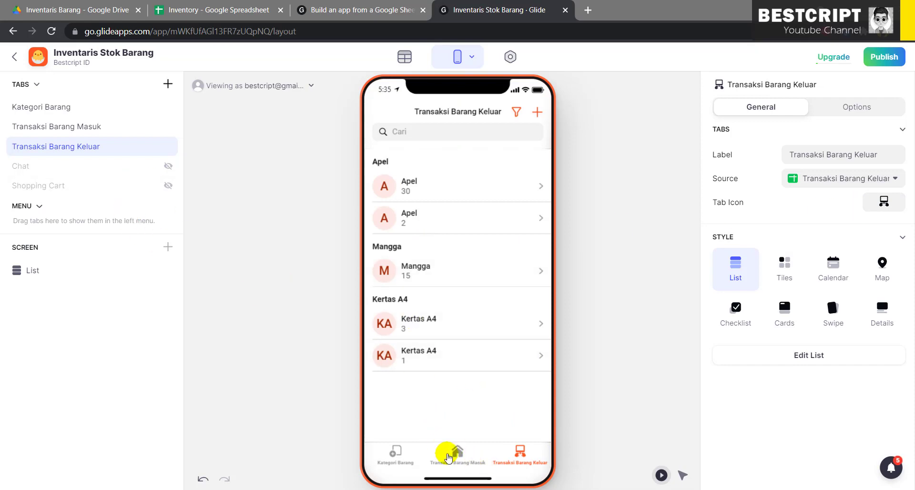
Open the Kategori Barang data table and narrow its Foto column
left_click(70, 107)
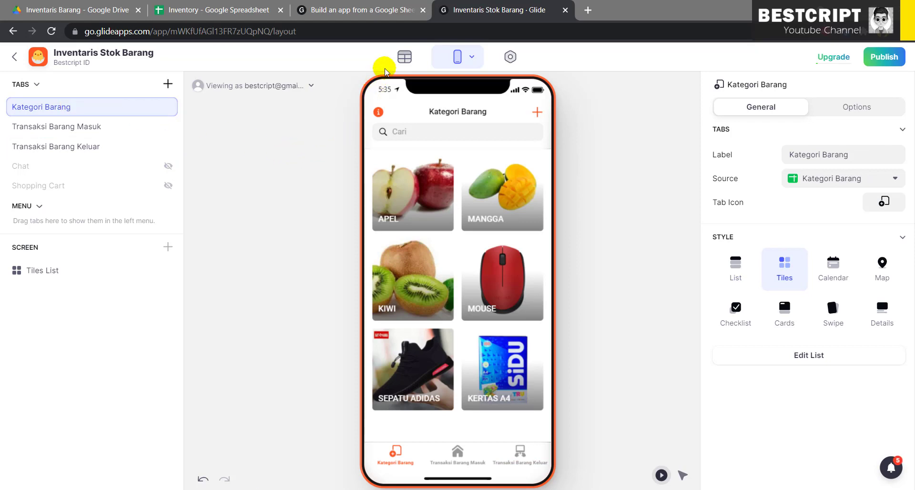
left_click(402, 57)
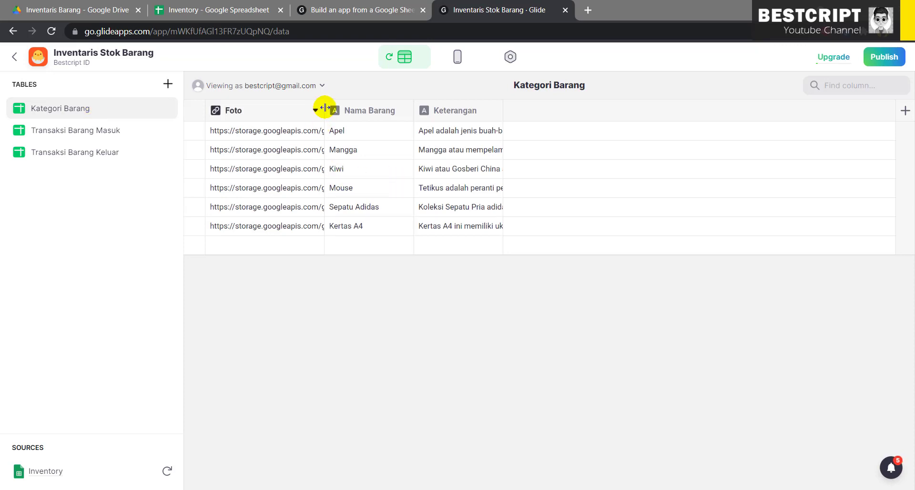
left_click_drag(324, 109, 446, 114)
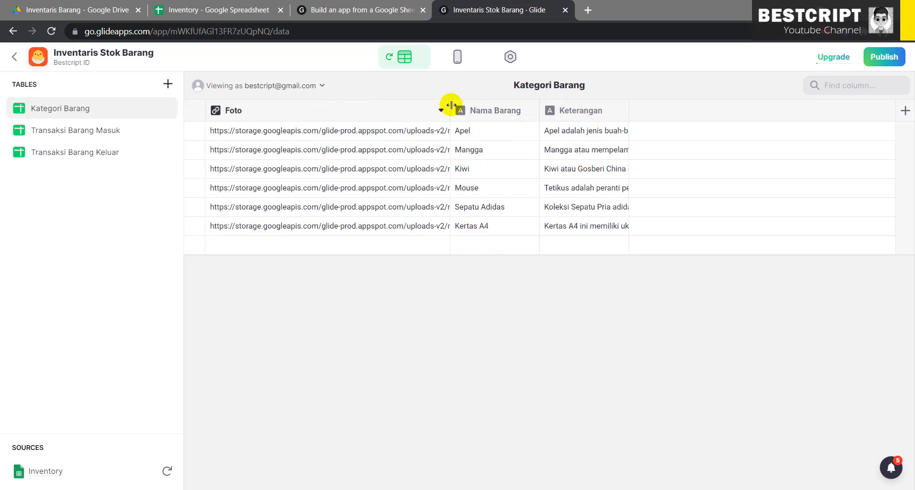
left_click_drag(450, 103, 284, 105)
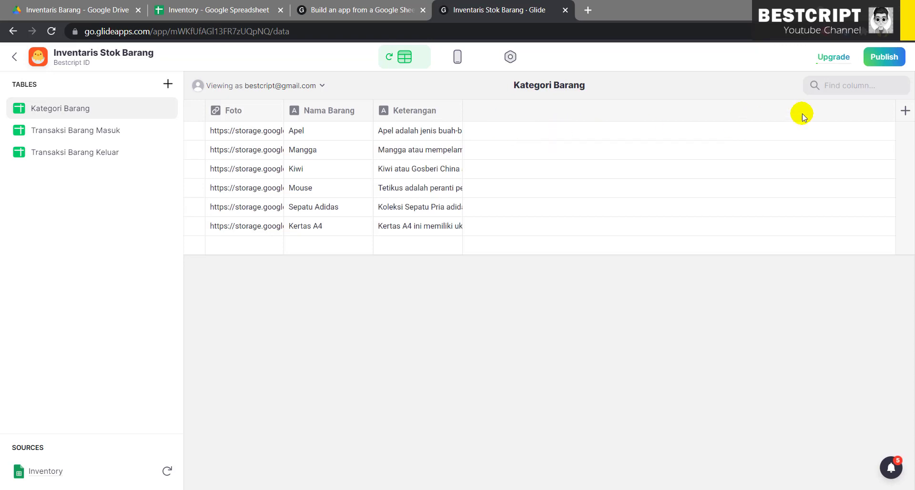
Add a new column to the Kategori Barang table and label it Kat Trans Barang Masuk
left_click(905, 111)
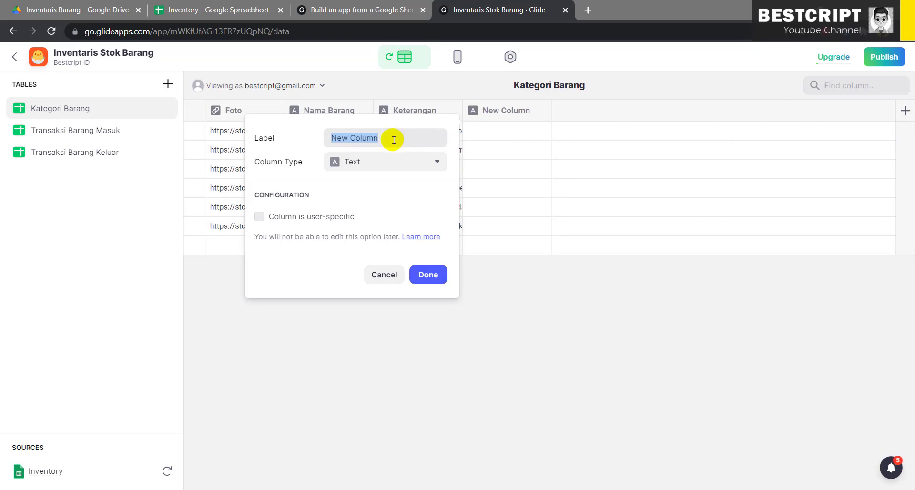
type("kategor")
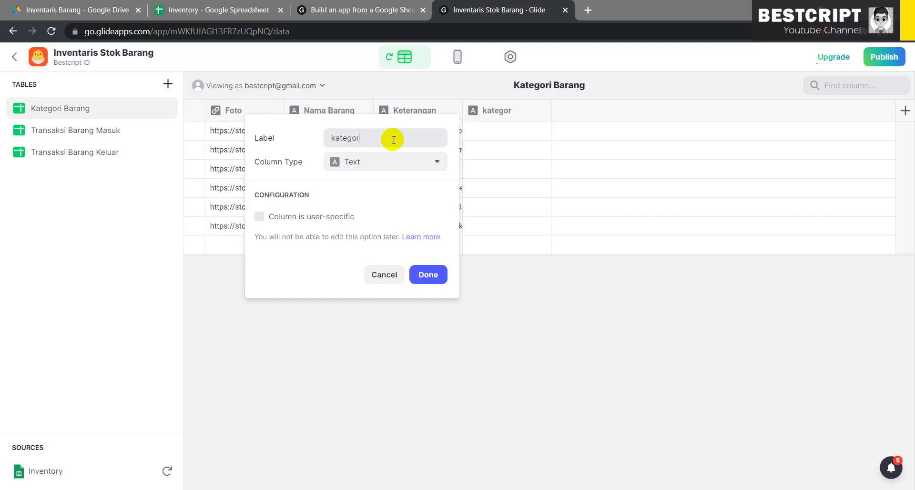
key("BackSpace")
key("BackSpace")
key("BackSpace")
key("BackSpace")
key("BackSpace")
key("BackSpace")
key("BackSpace")
type("Kat Trans")
type("Barang Masuk")
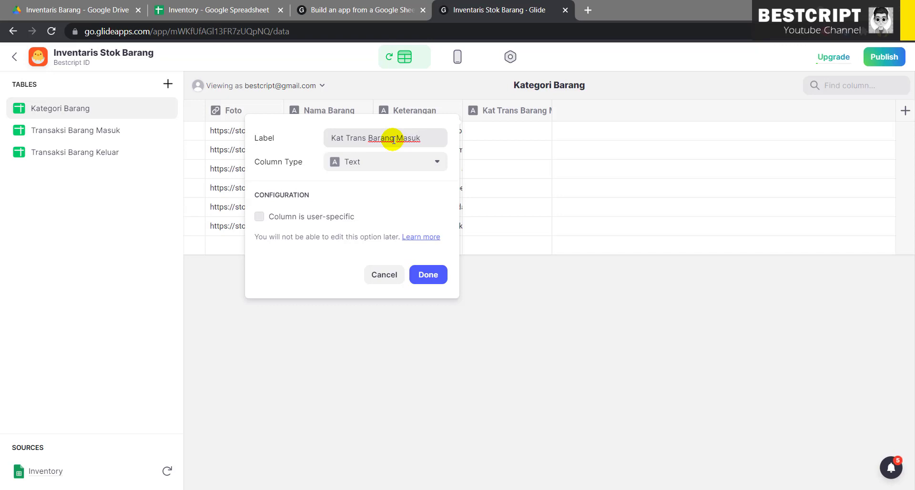
Make the new column a Relation matching Nama Barang to Nama Barang in Transaksi Barang Masuk, with Match multiple enabled
left_click(394, 162)
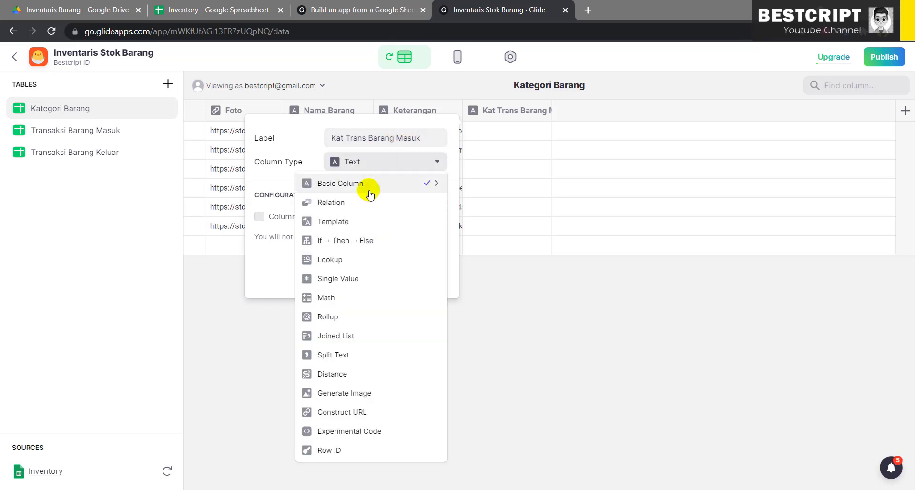
left_click(357, 202)
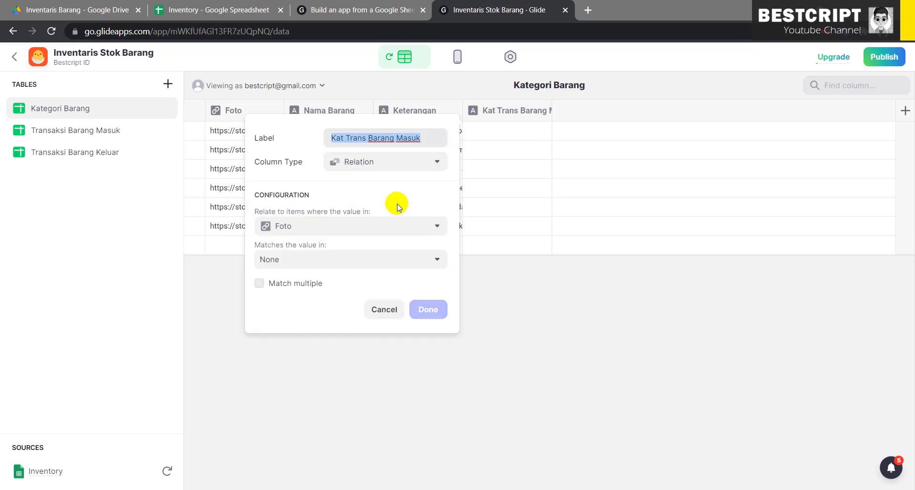
left_click(361, 230)
left_click(331, 288)
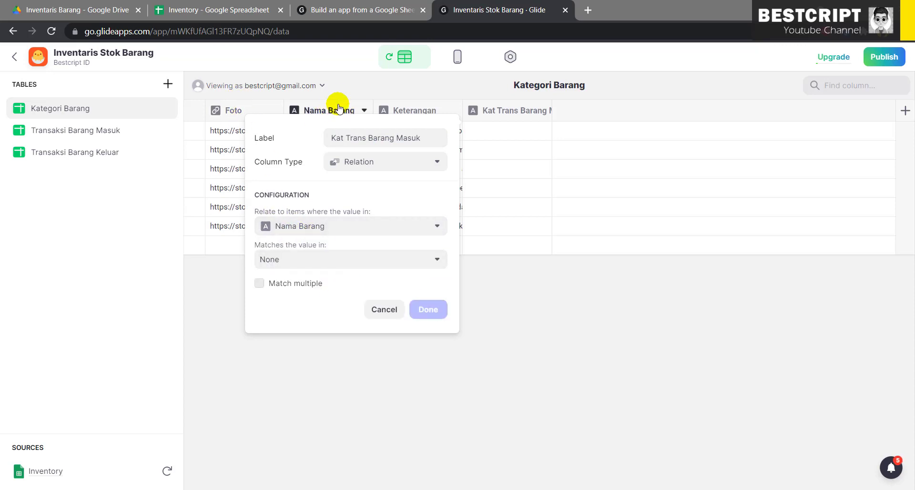
left_click(330, 258)
mouse_move(328, 324)
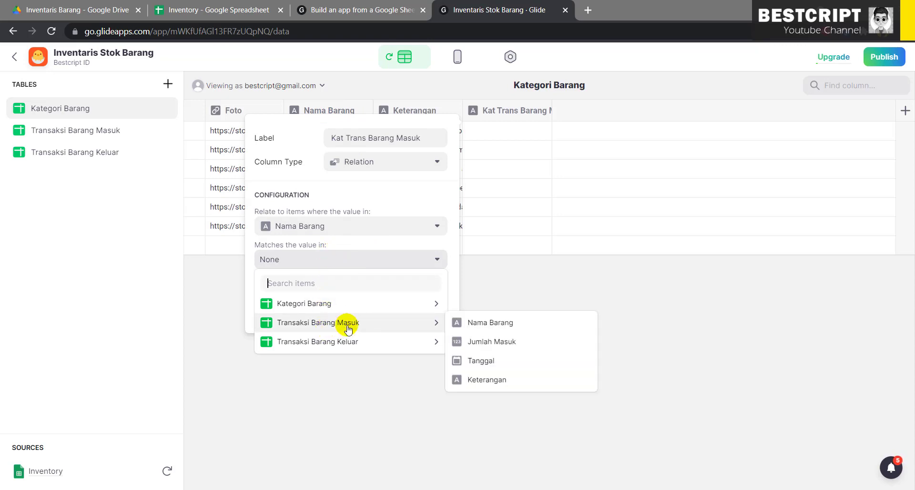
left_click(467, 326)
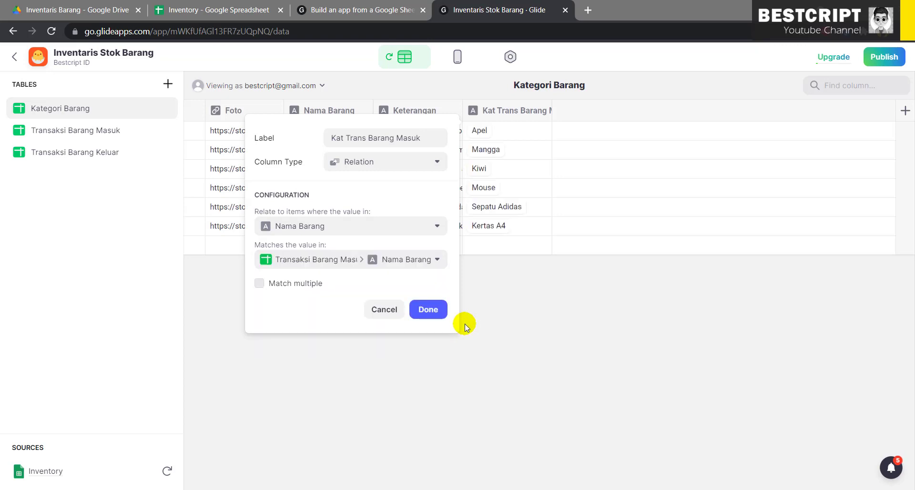
left_click(272, 286)
left_click(429, 310)
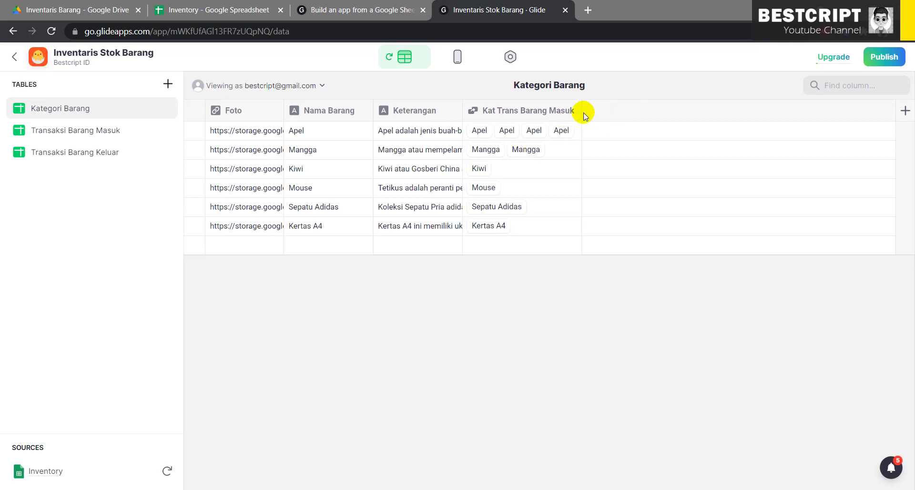
Add a new column to the Kategori Barang table and label it Total Barang Masuk
left_click(904, 112)
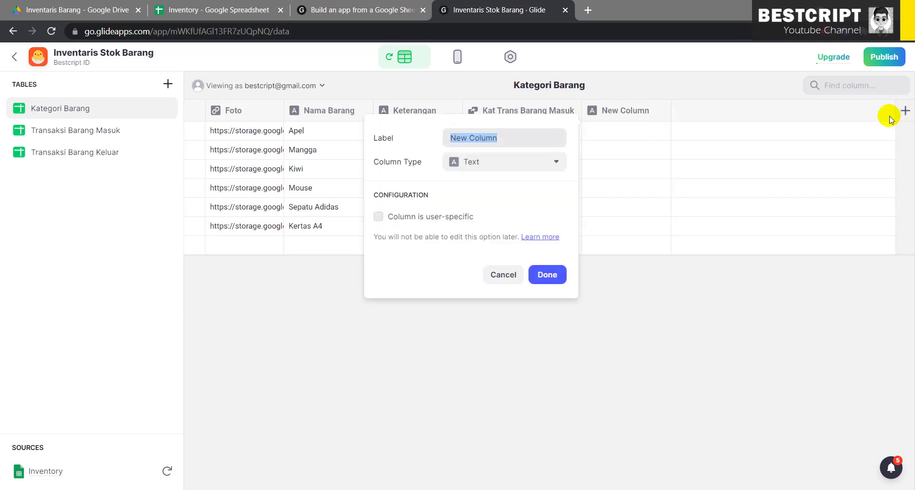
type("Ju")
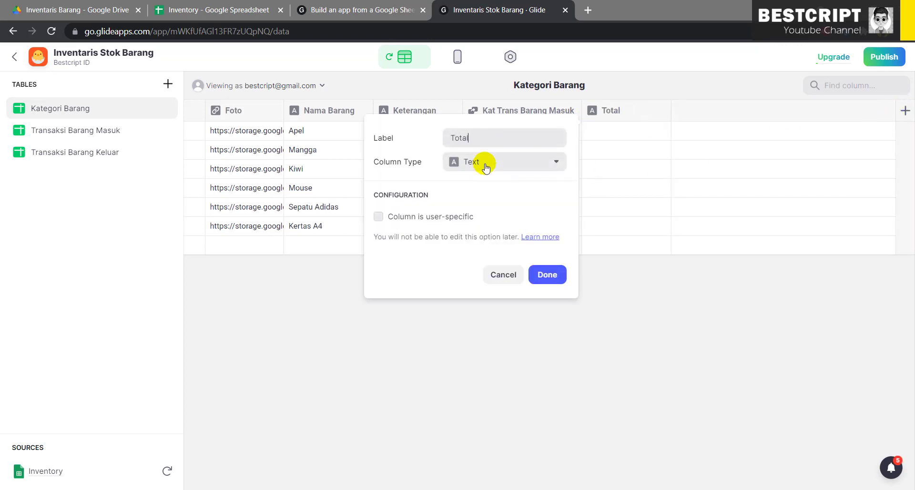
type("arang")
key("BackSpace")
key("BackSpace")
key("BackSpace")
key("BackSpace")
key("BackSpace")
key("BackSpace")
type("Barang Masuk")
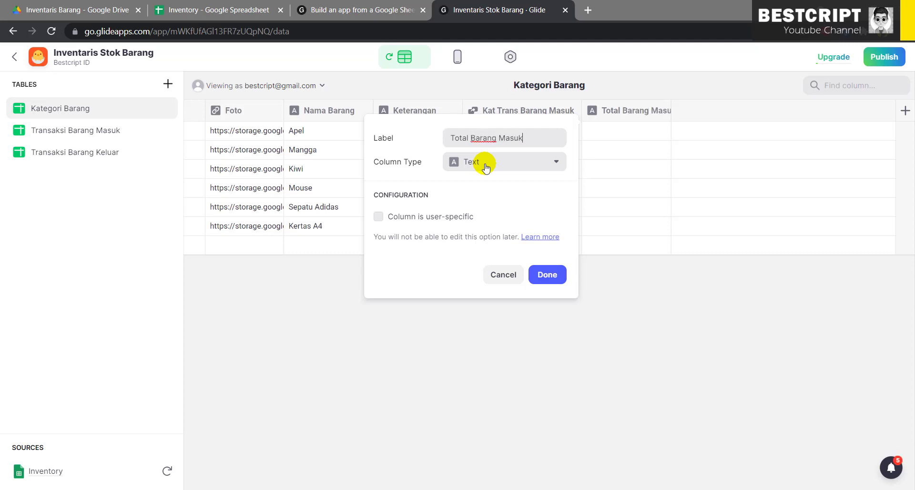
Make the Total Barang Masuk column a Rollup of Jumlah Masuk through the Kat Trans Barang Masuk relation
left_click(486, 164)
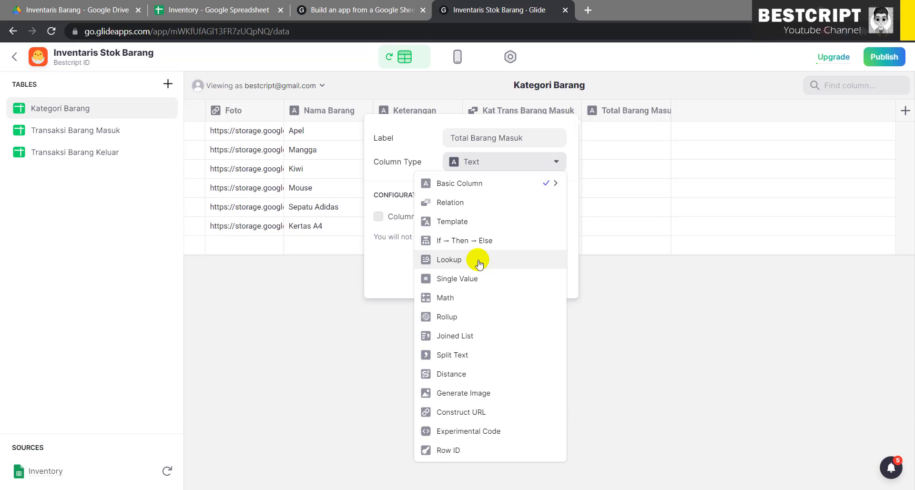
left_click(457, 321)
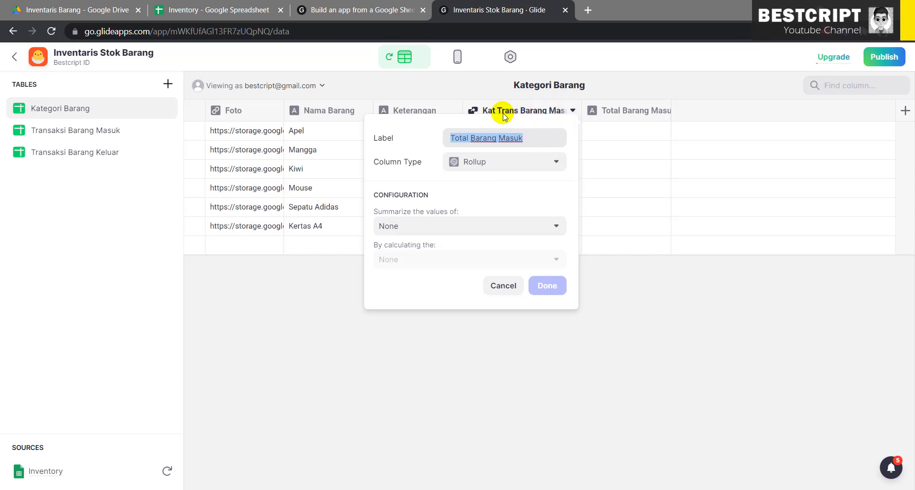
left_click(453, 228)
mouse_move(419, 271)
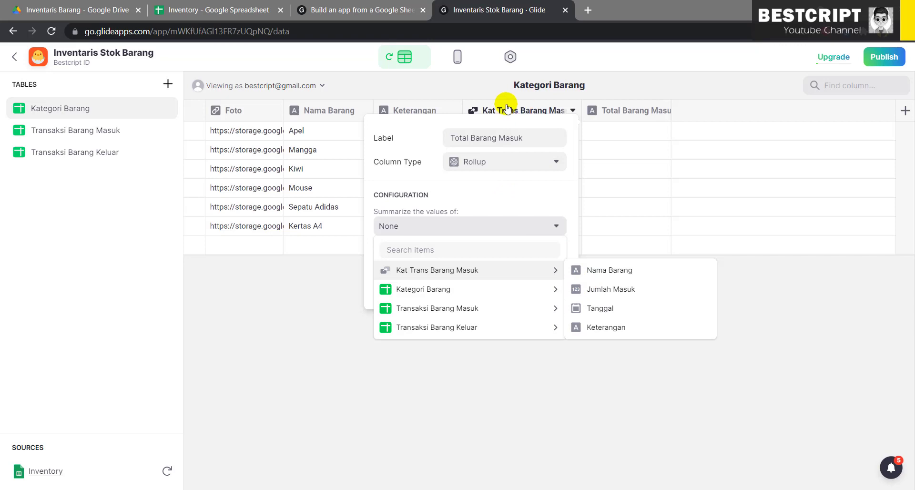
left_click(601, 288)
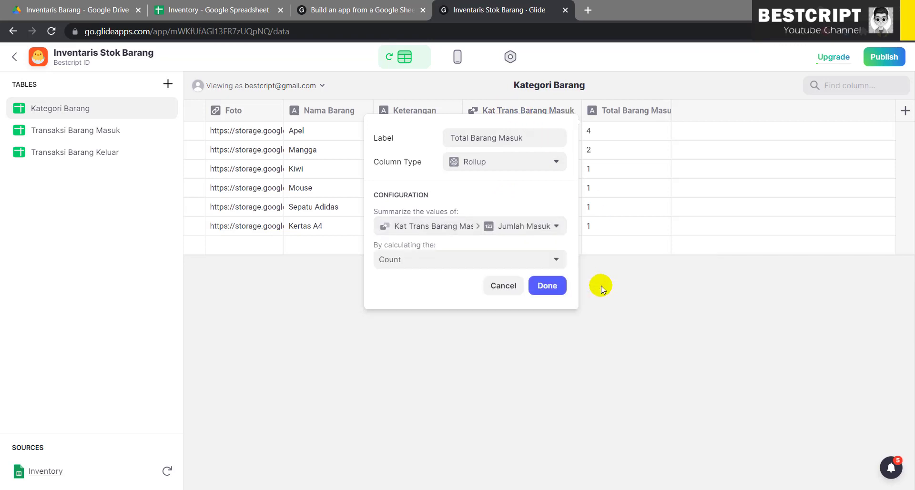
Set the rollup calculation to Sum, save the column and widen it so its full heading fits
left_click(468, 260)
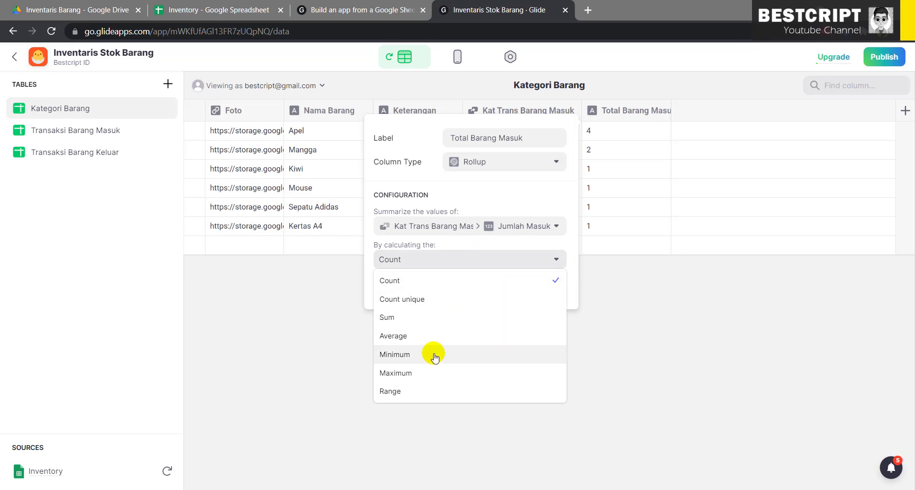
left_click(408, 356)
left_click(461, 260)
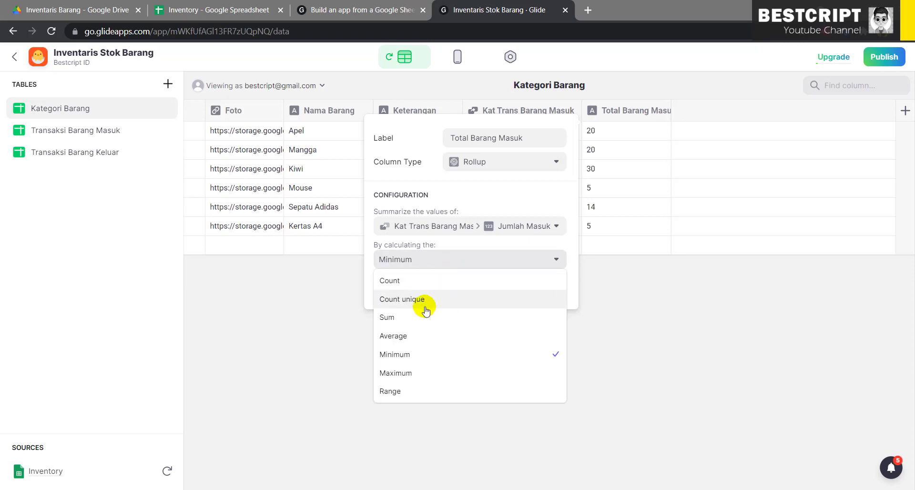
left_click(410, 327)
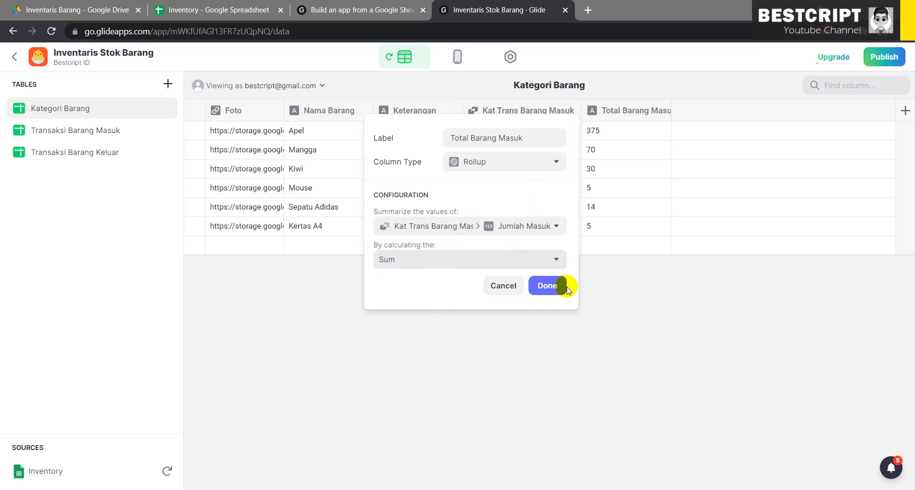
left_click(541, 286)
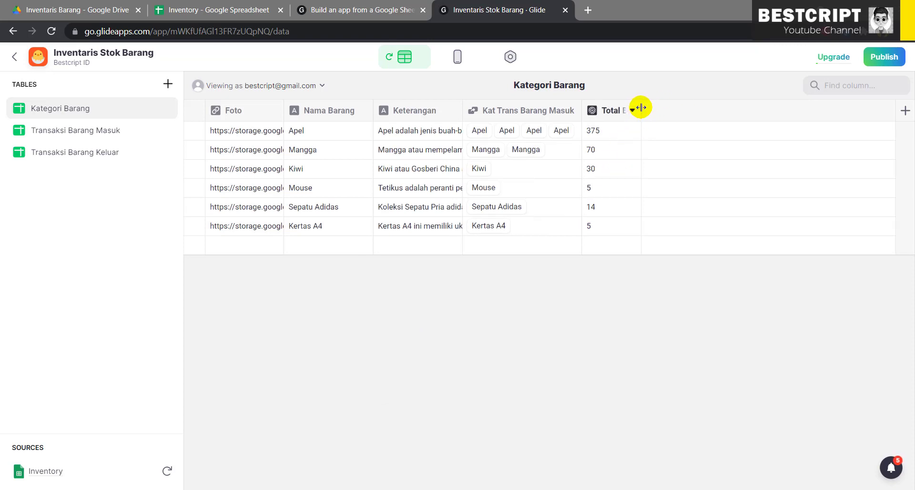
left_click_drag(641, 107, 708, 107)
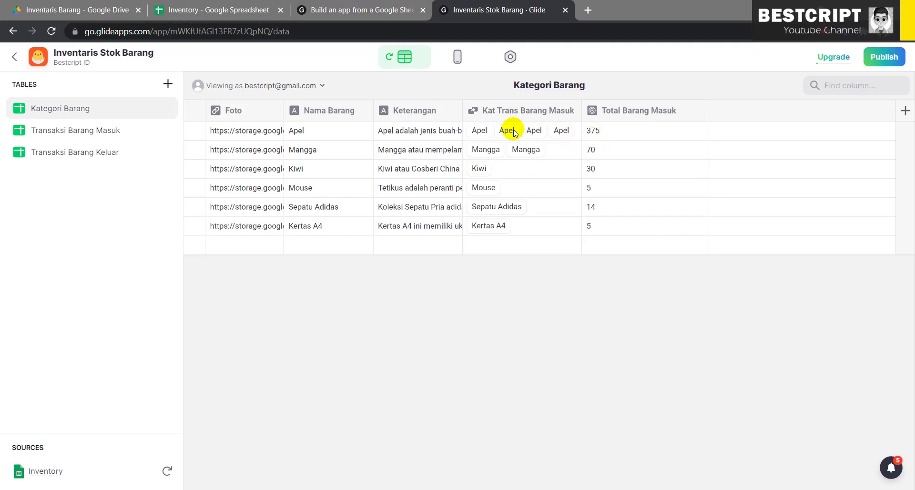
Compare the incoming quantities per item in the Transaksi Barang Masuk list with the Total Barang Masuk values in Kategori Barang
left_click(360, 9)
left_click(475, 9)
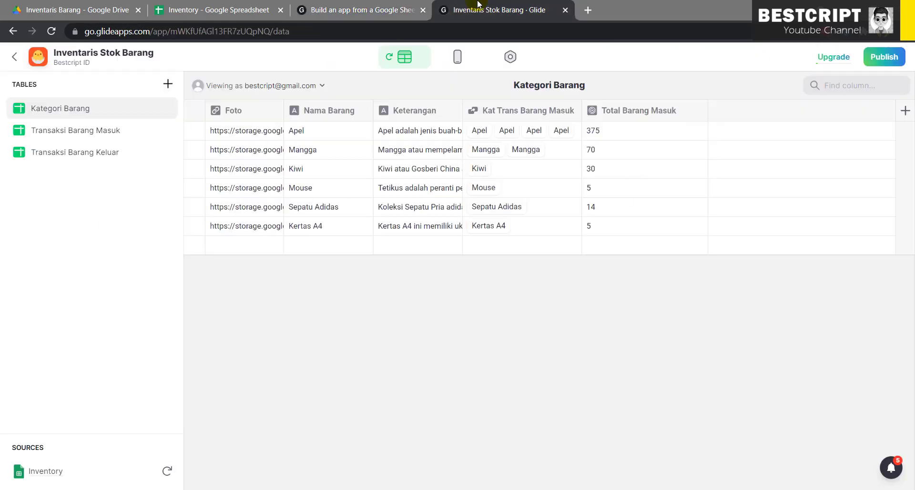
left_click(457, 55)
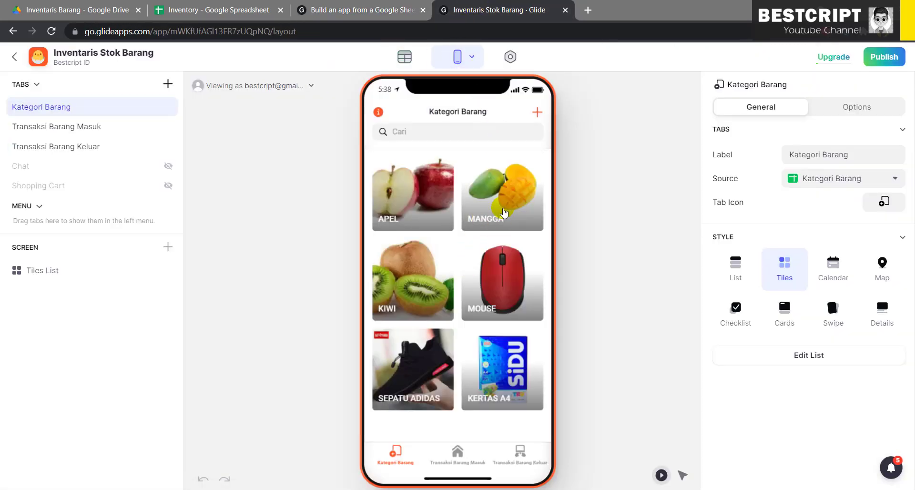
left_click(83, 135)
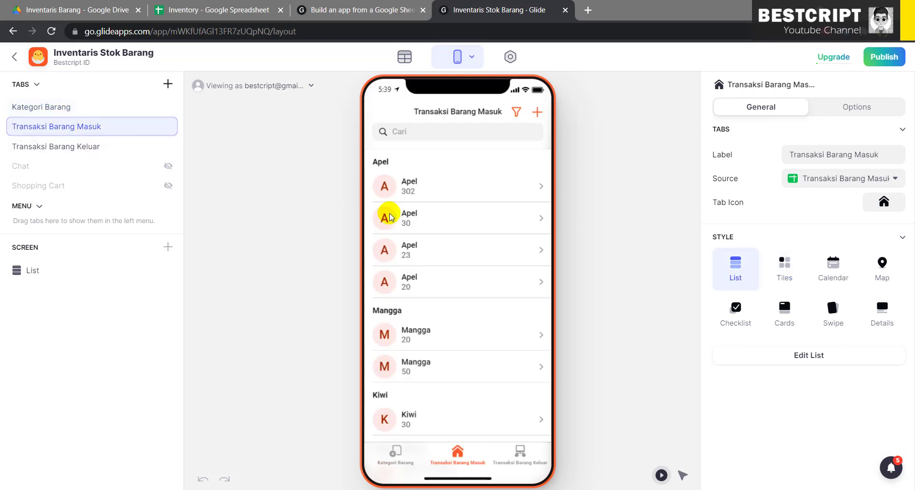
scroll(438, 253, "down", 2)
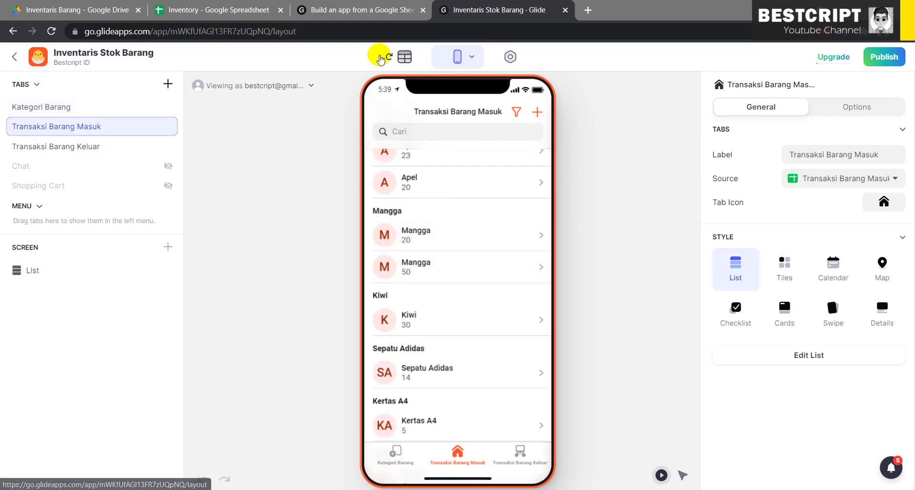
scroll(388, 210, "up", 3)
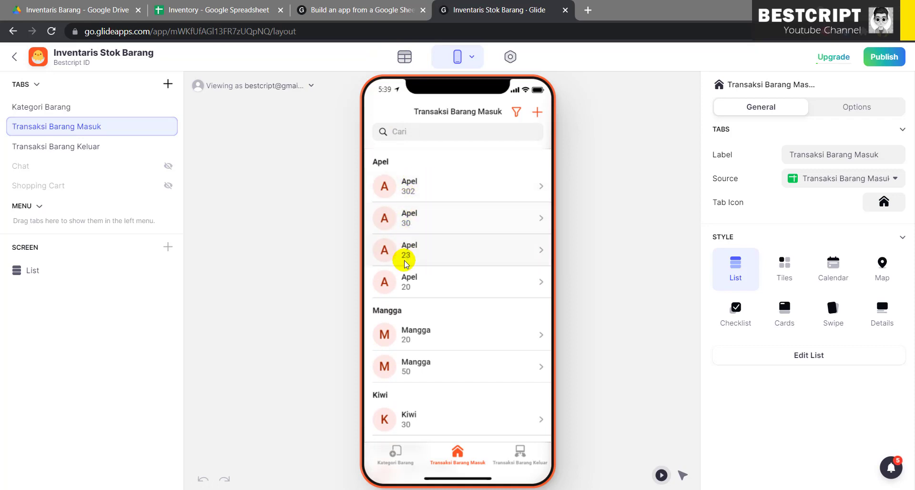
scroll(400, 305, "down", 1)
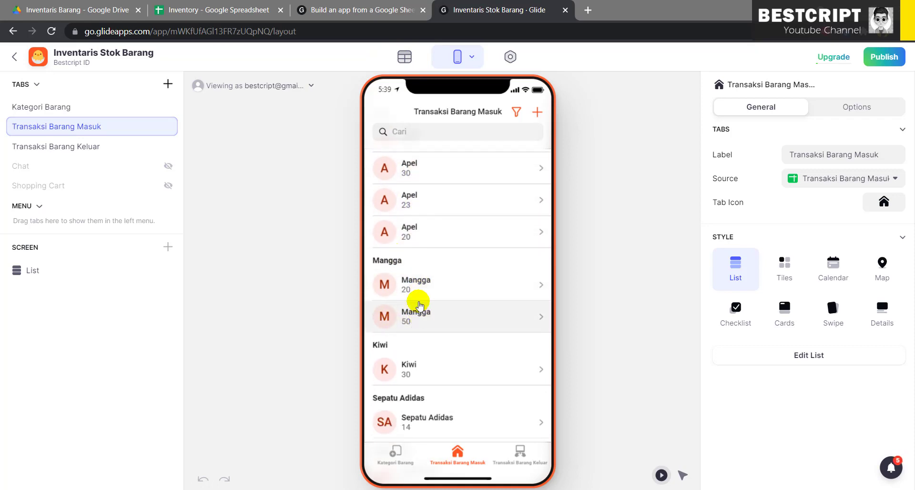
scroll(410, 310, "down", 1)
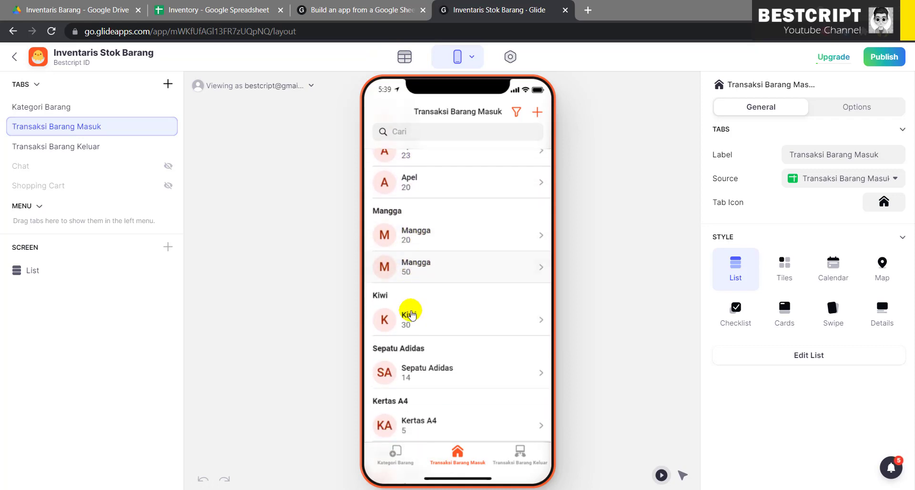
left_click(405, 56)
left_click(76, 108)
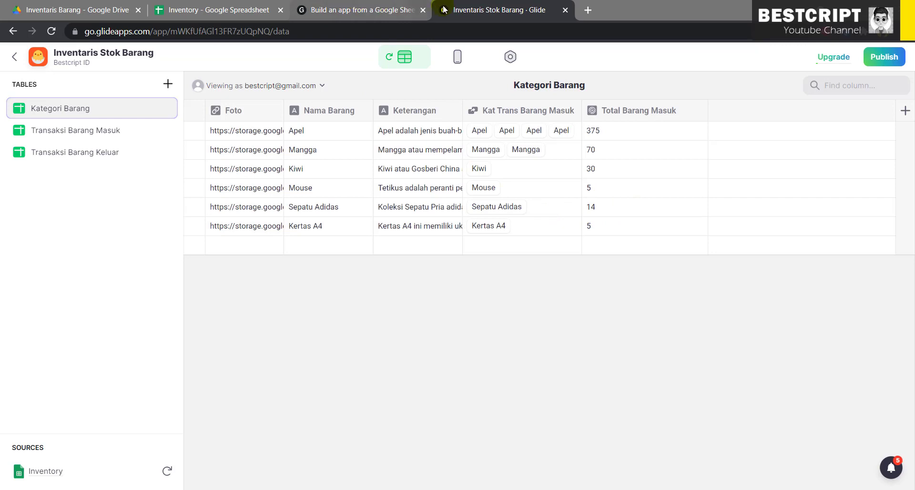
left_click(457, 57)
scroll(398, 277, "down", 3)
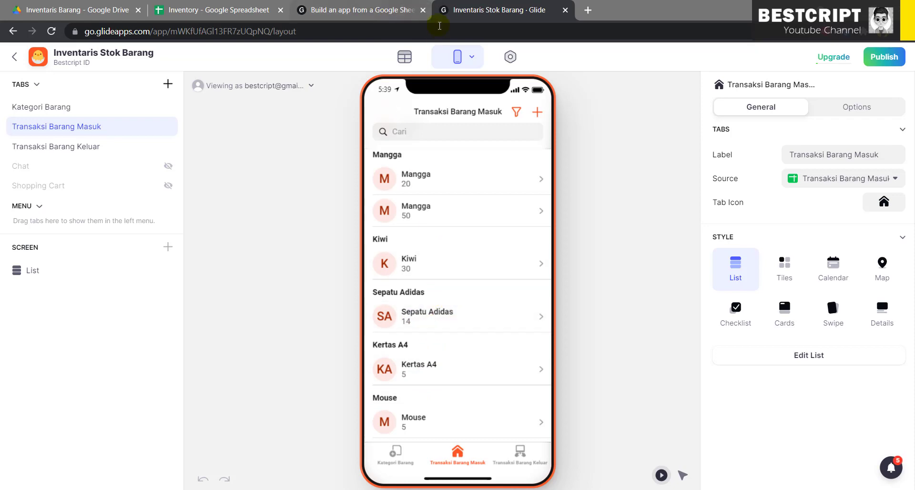
left_click(405, 57)
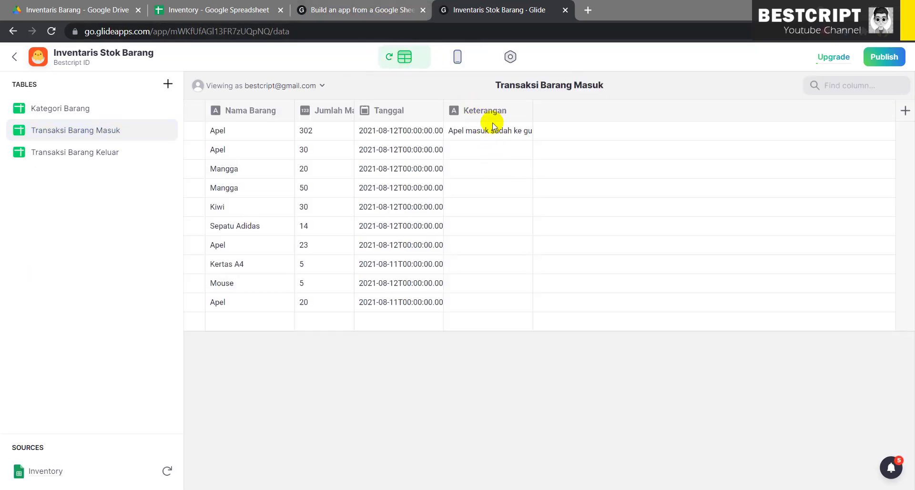
left_click(90, 107)
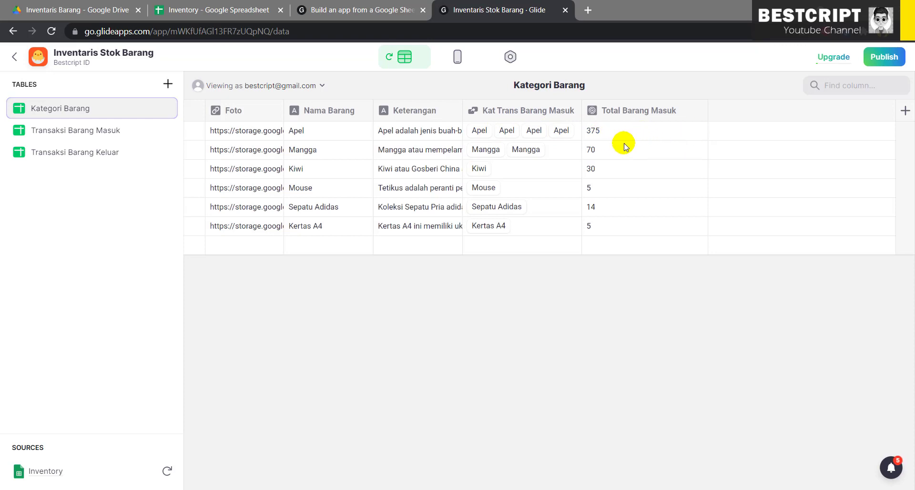
Add a new column to the Kategori Barang table and label it Kat Trans Barang Keluar
left_click(905, 112)
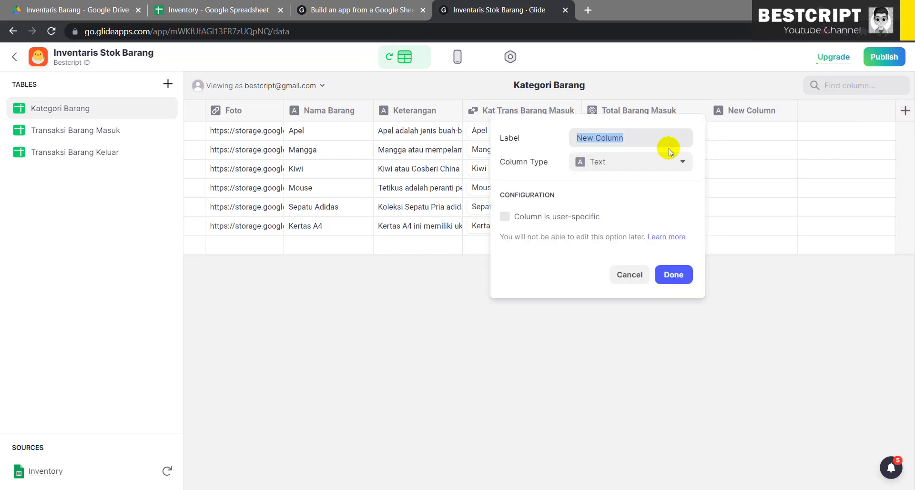
type("Kat ")
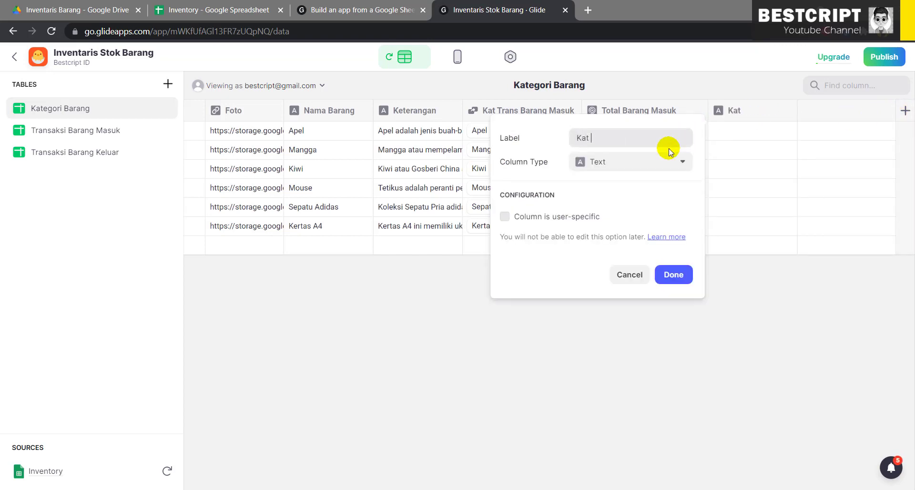
type("Trans Barang Keluar")
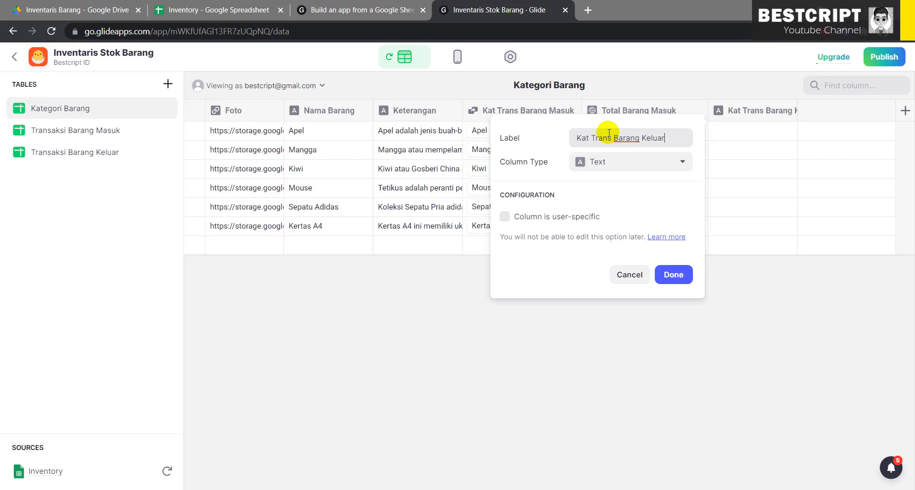
Make the Kat Trans Barang Keluar column a Relation matching Nama Barang to Nama Barang in Transaksi Barang Keluar, with Match multiple enabled
left_click(614, 164)
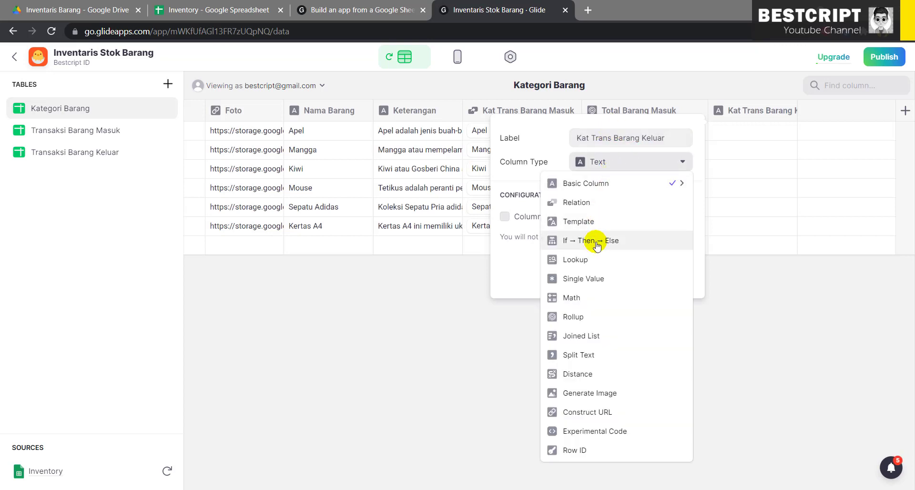
left_click(585, 208)
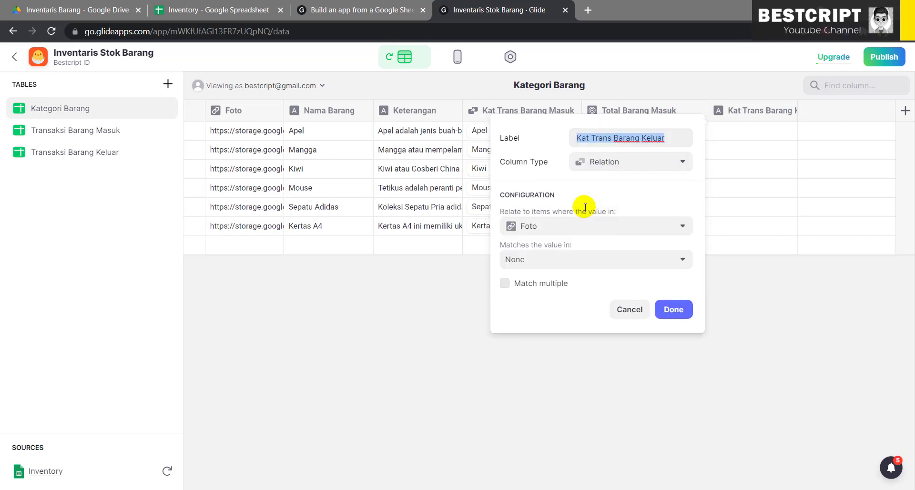
left_click(602, 230)
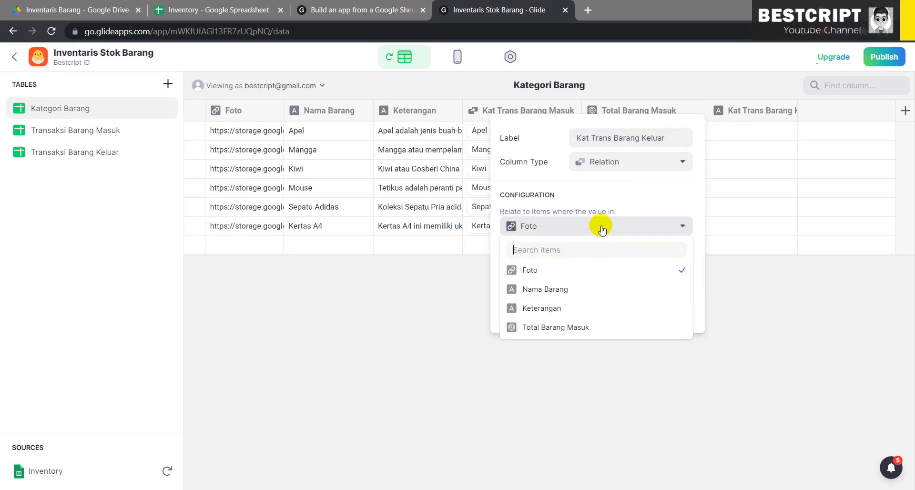
left_click(580, 288)
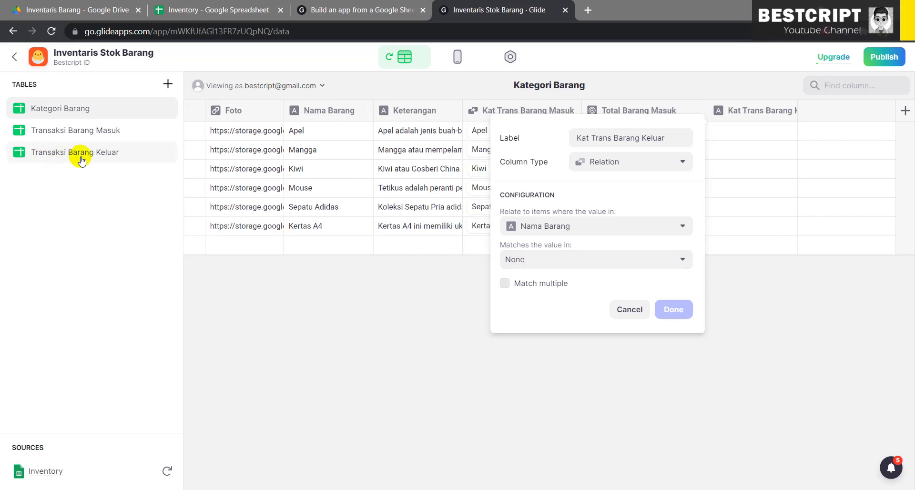
left_click(566, 259)
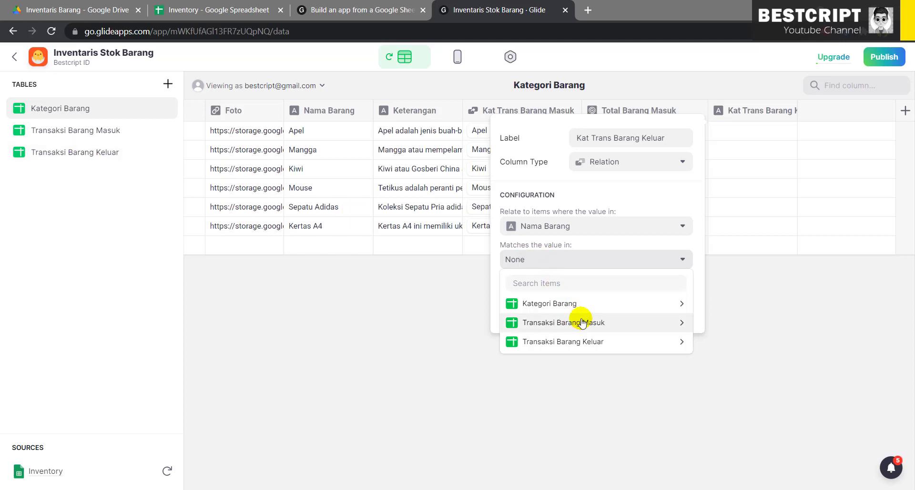
mouse_move(639, 343)
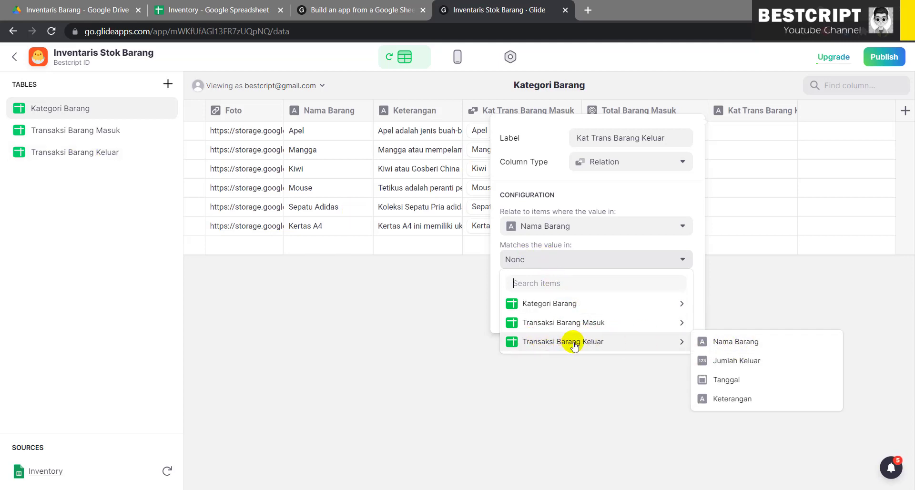
left_click(728, 349)
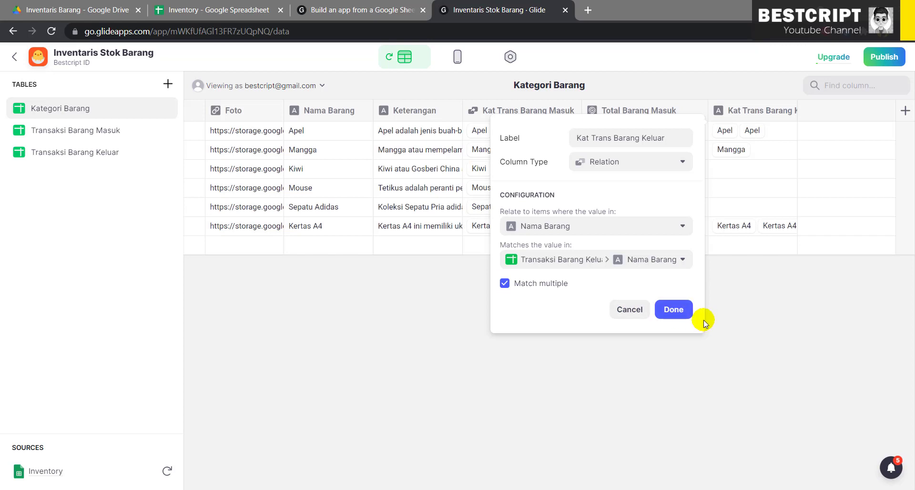
left_click(673, 310)
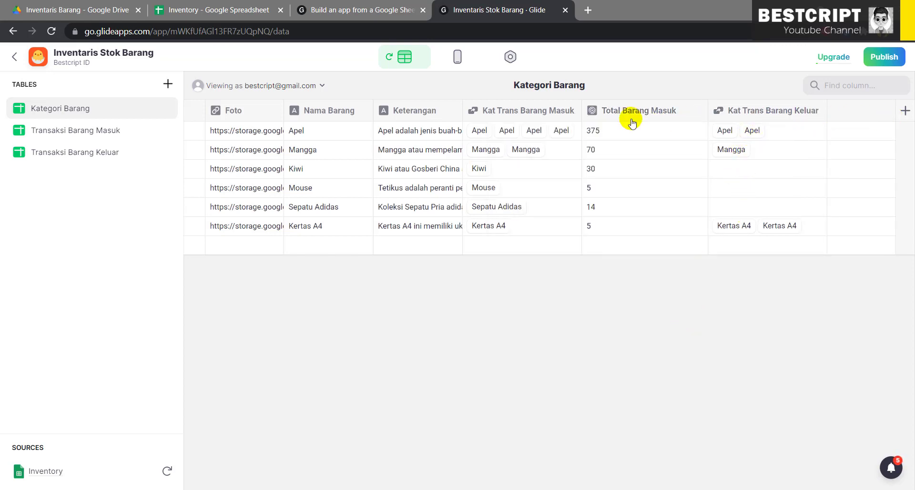
Add a new column labelled Total Barang Keluar to the Kategori Barang table and make it a Rollup
left_click(906, 110)
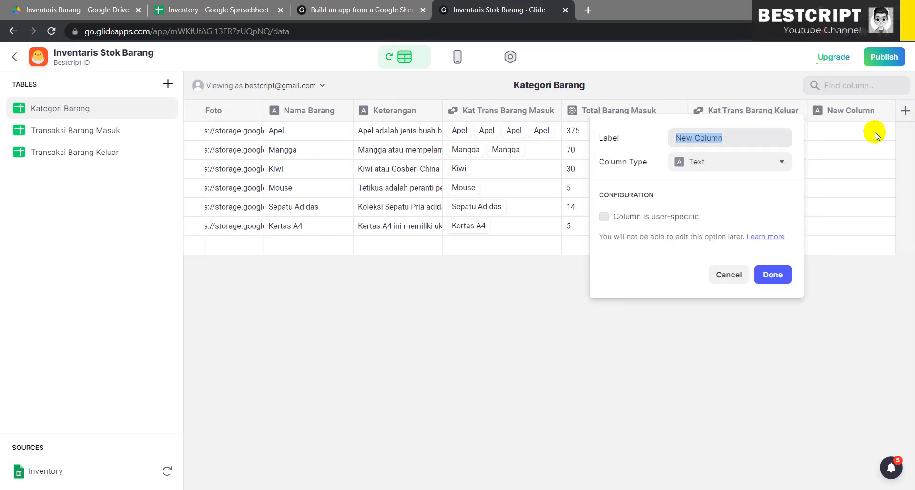
type("Total Barang Keluar")
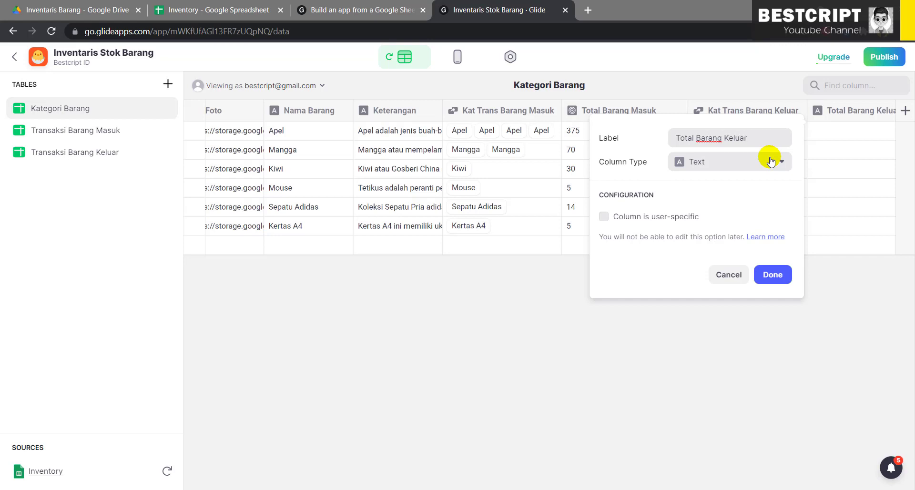
left_click(771, 162)
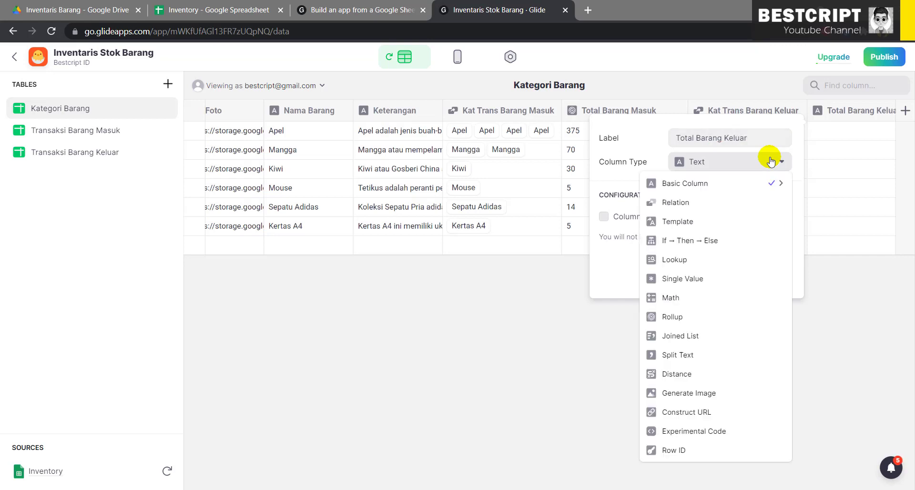
left_click(679, 316)
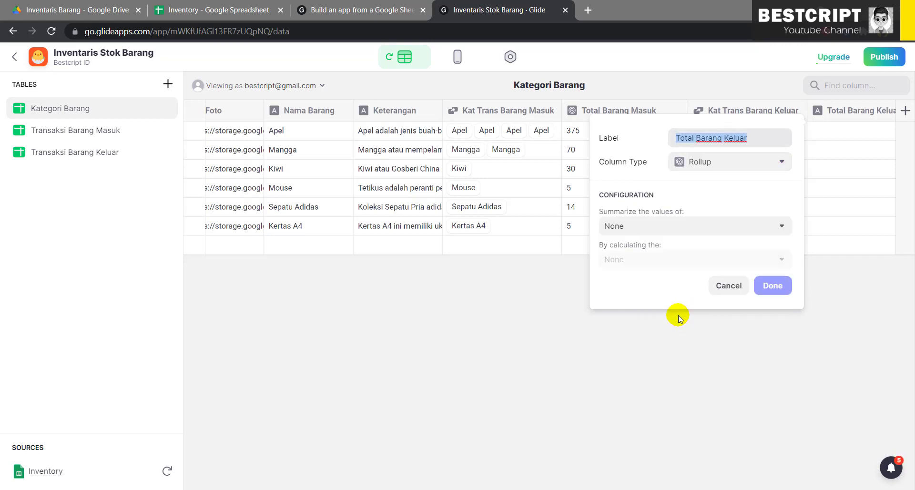
Summarize Jumlah Keluar from the Kat Trans Barang Keluar relation with the Sum calculation and save the rollup column
left_click(659, 228)
mouse_move(646, 292)
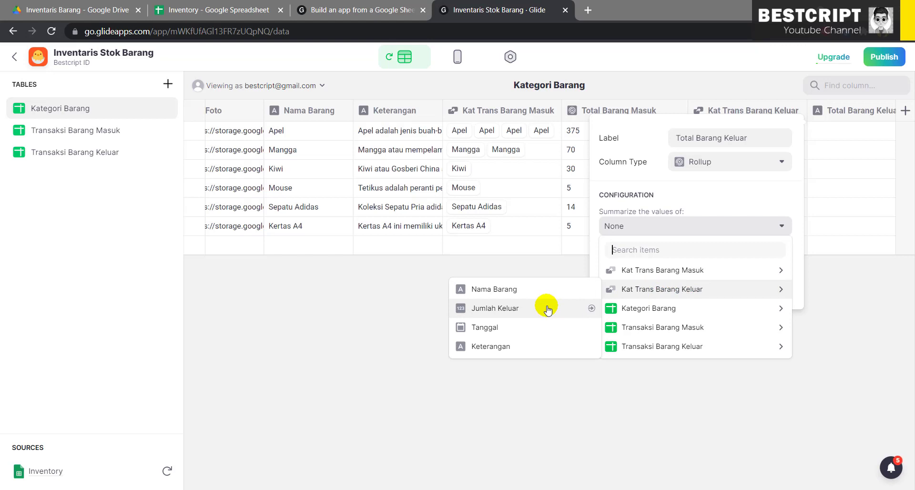
left_click(520, 313)
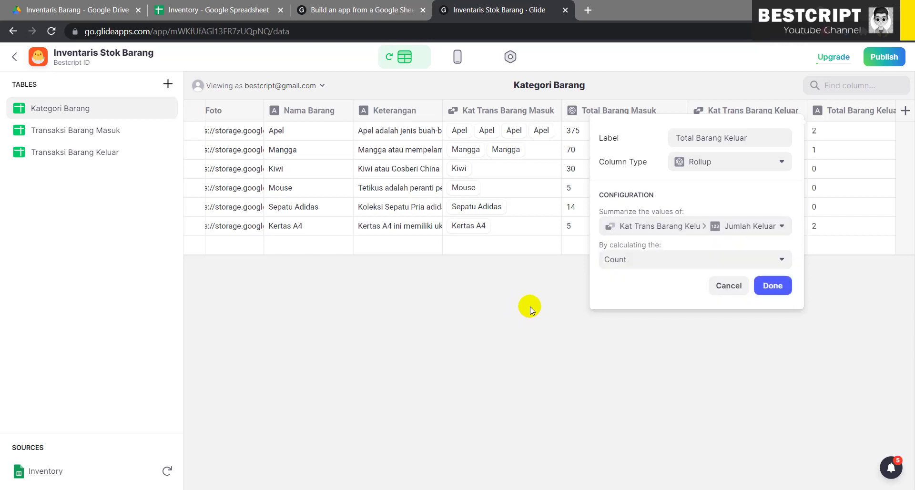
left_click(649, 261)
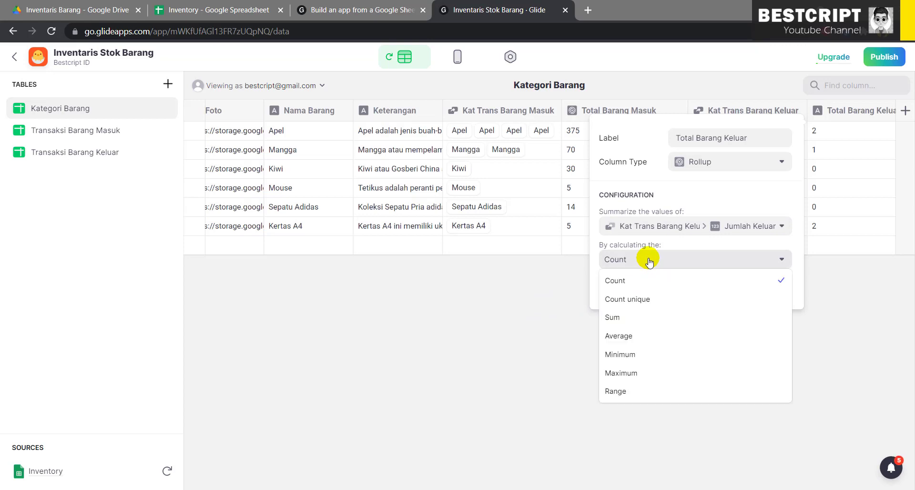
left_click(615, 318)
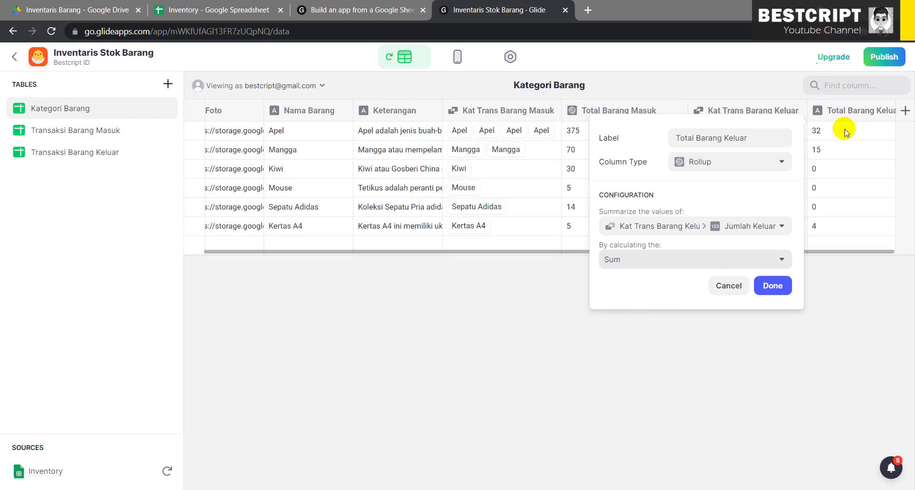
left_click(773, 287)
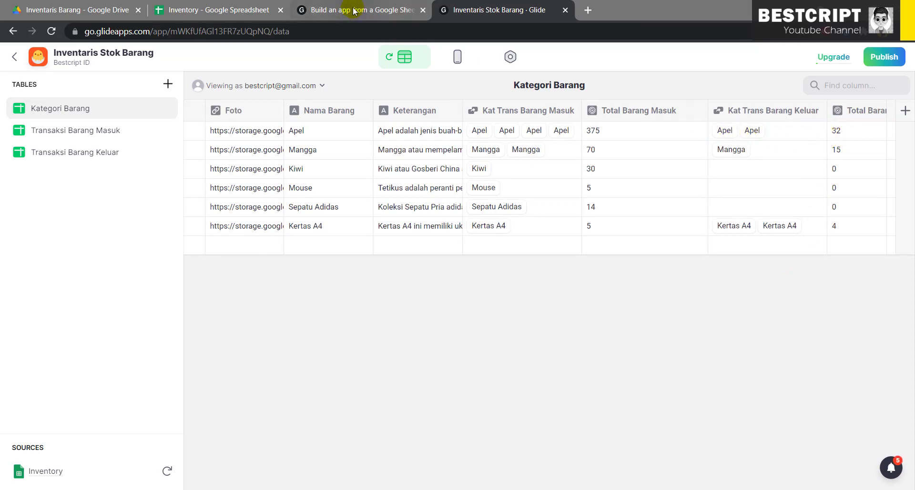
Compare the outgoing quantities in the Transaksi Barang Keluar list with the Kategori Barang totals per item
left_click(455, 57)
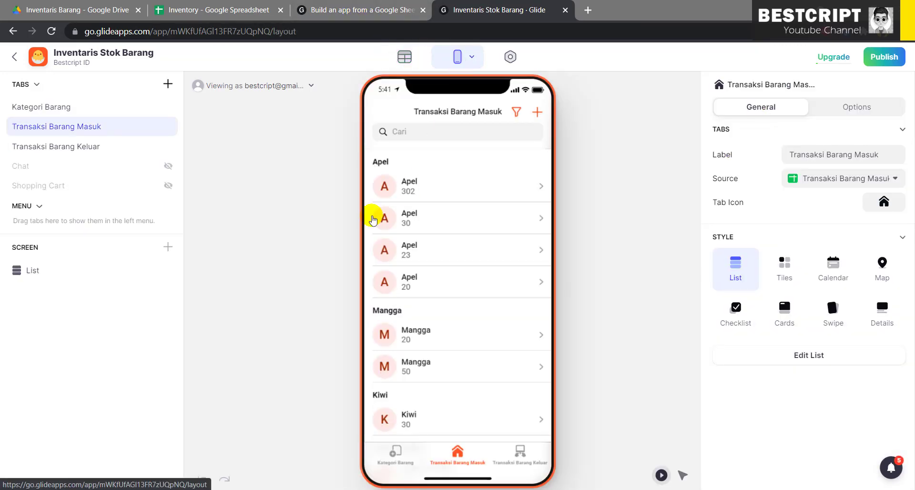
left_click(73, 148)
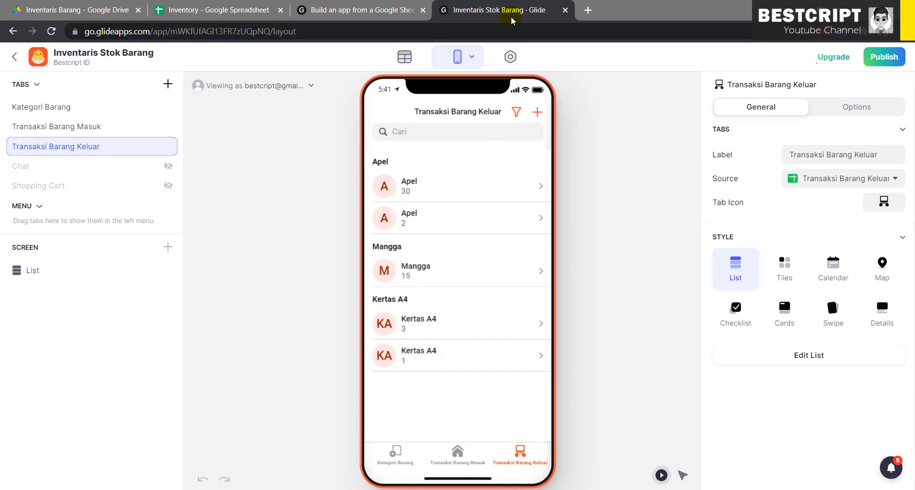
left_click(405, 57)
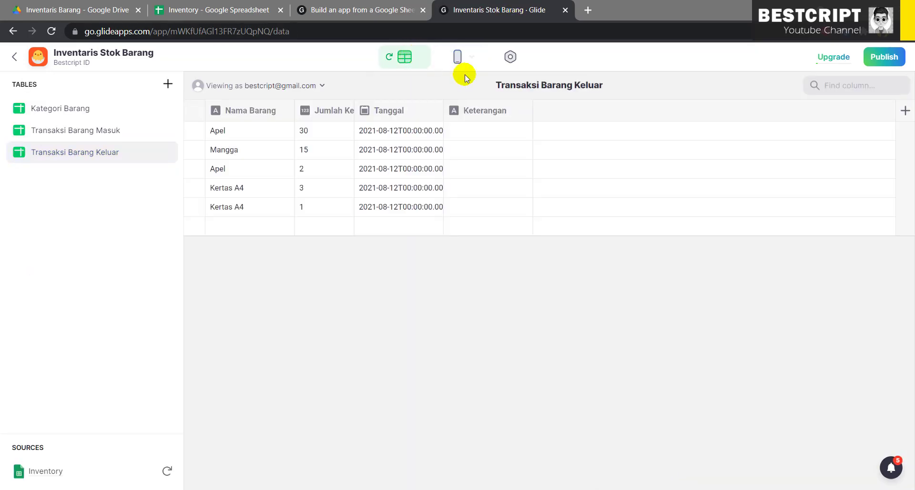
left_click(71, 109)
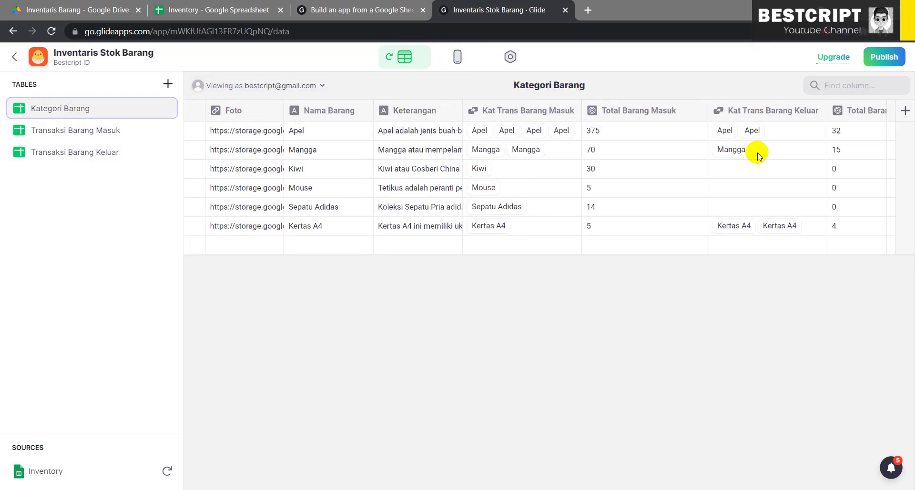
left_click(835, 230)
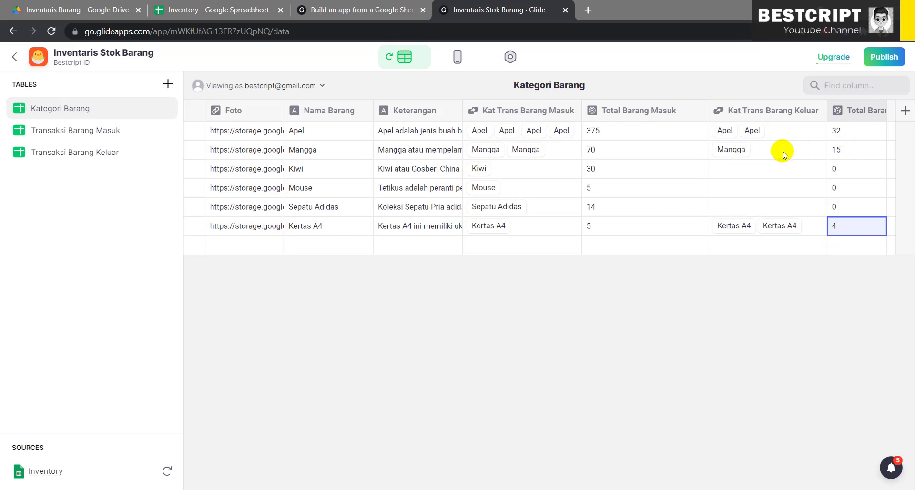
left_click(626, 130)
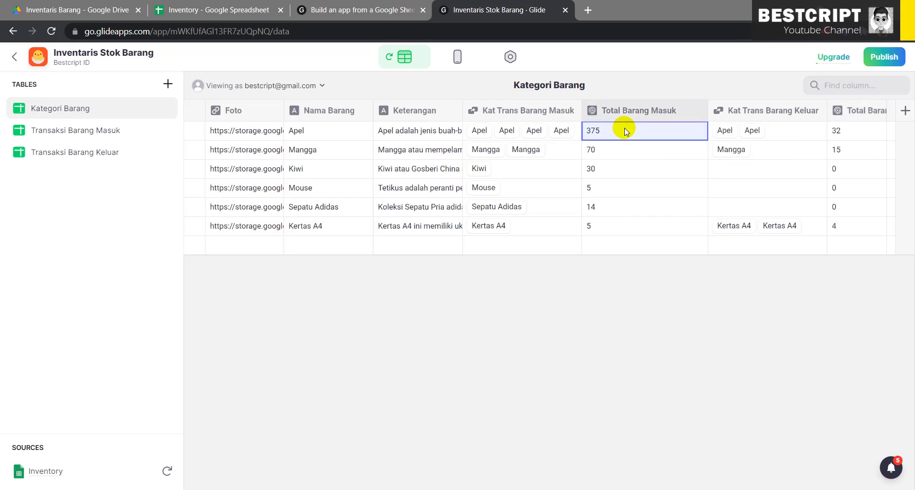
left_click(842, 132)
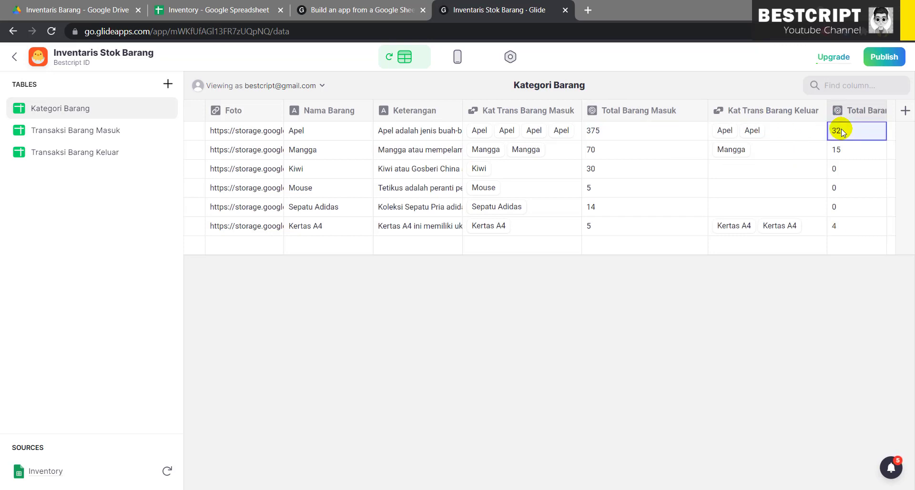
Add a Math column labelled Total Stok Barang Yang Tersedia to the Kategori Barang table
left_click(905, 115)
type("Total Stok Barang Yang Ter")
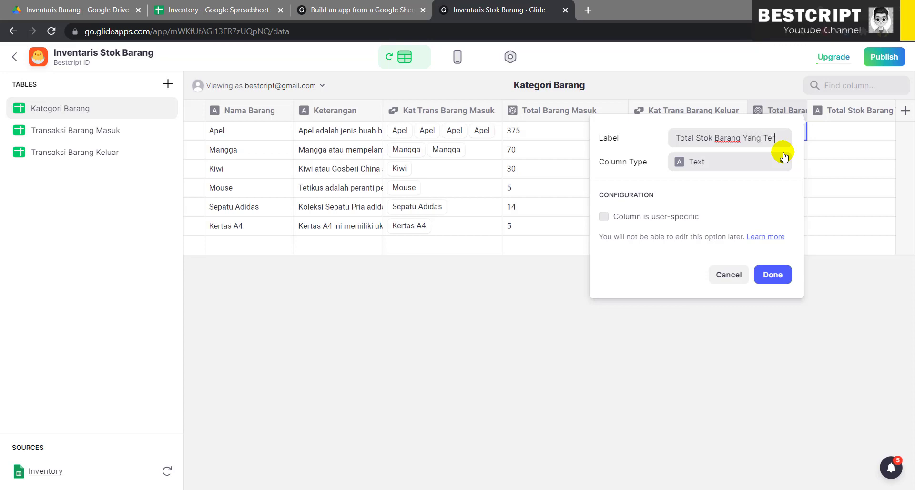
type("sedia")
left_click(777, 162)
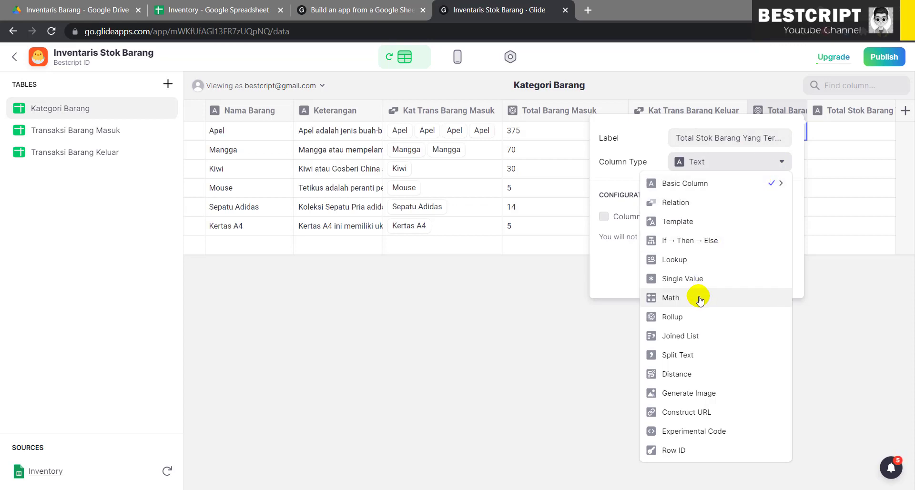
left_click(699, 299)
Begin the formula with "Total B Masuk -", using the Total Barang Masuk column as the replacement for Total B Masuk
left_click(661, 218)
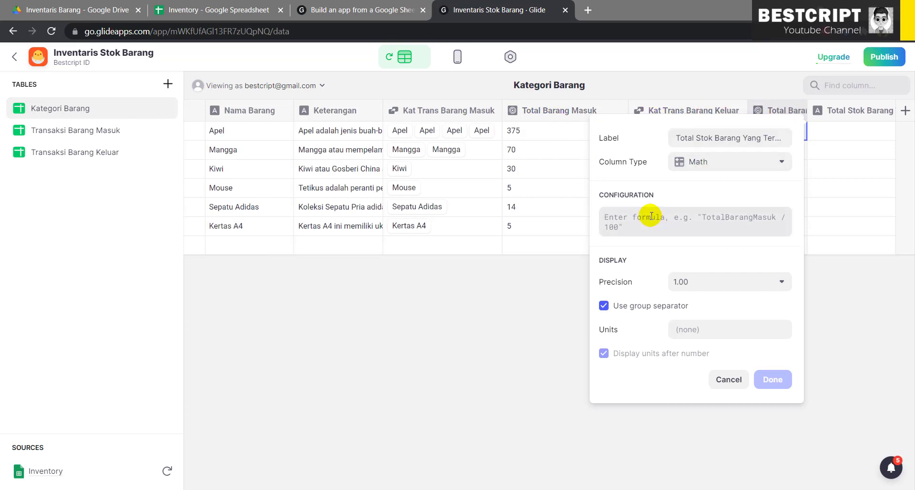
type("Total")
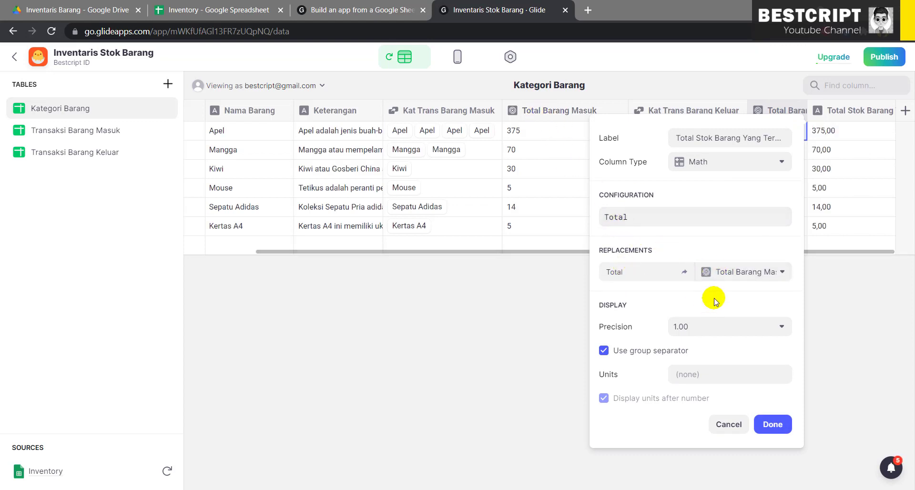
left_click(734, 272)
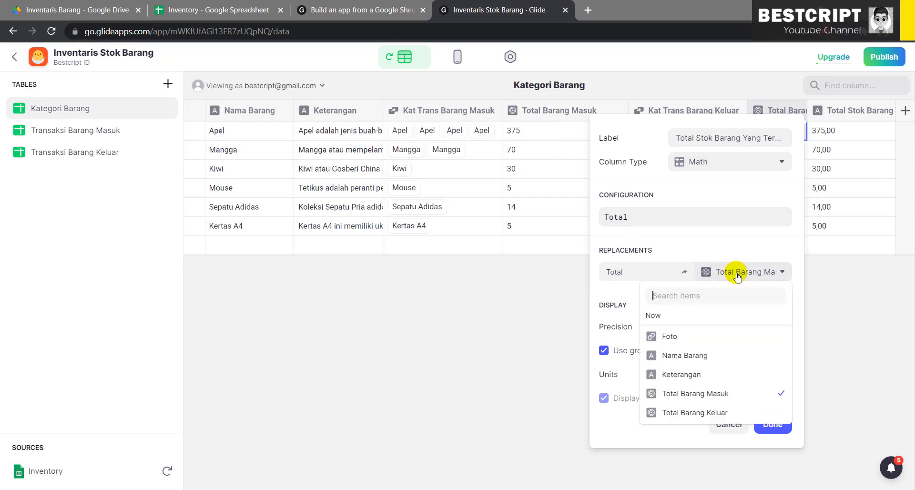
left_click(715, 394)
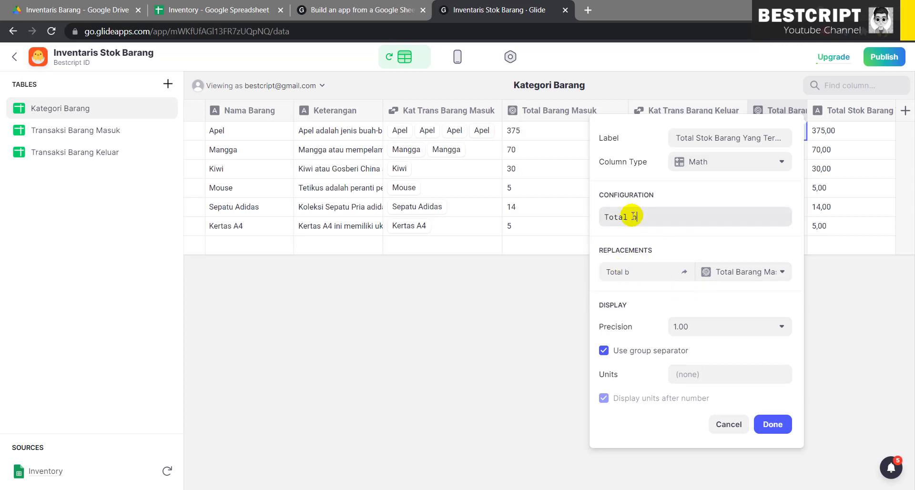
type(".Mas")
key("BackSpace")
key("BackSpace")
key("BackSpace")
key("BackSpace")
key("BackSpace")
type("B Masuk - ")
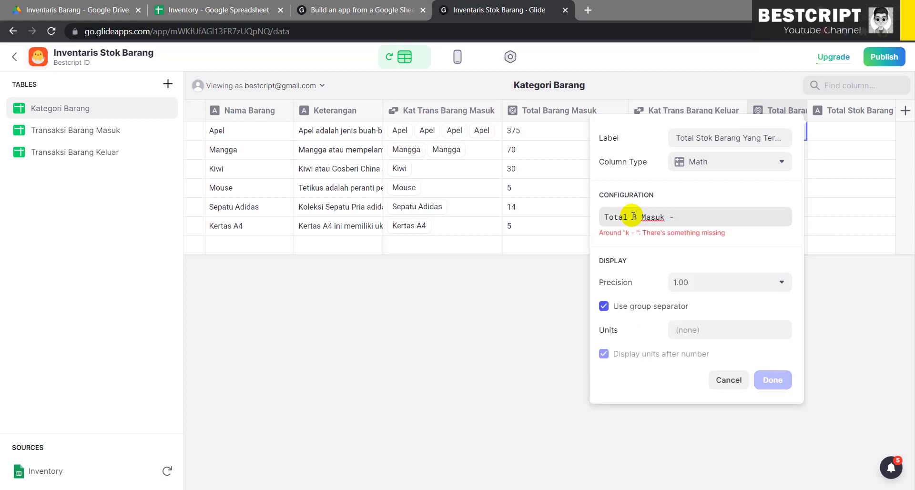
Complete the formula as "Total B Masuk - Total B keluar", with Total Barang Keluar as the replacement for the subtracted term
type("To")
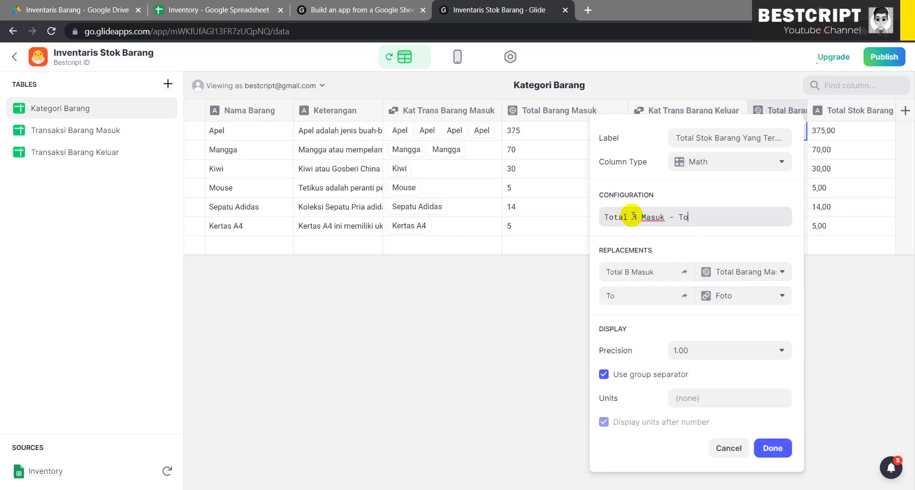
key("BackSpace")
key("BackSpace")
key("BackSpace")
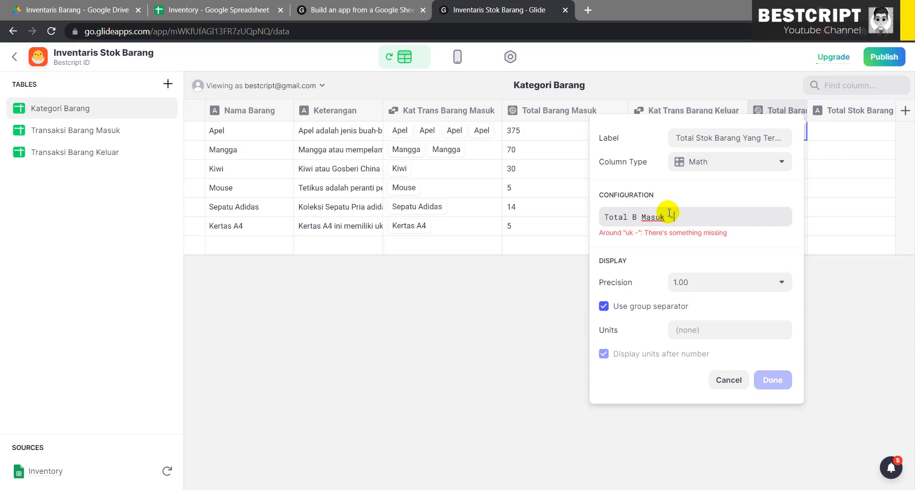
type("Tota")
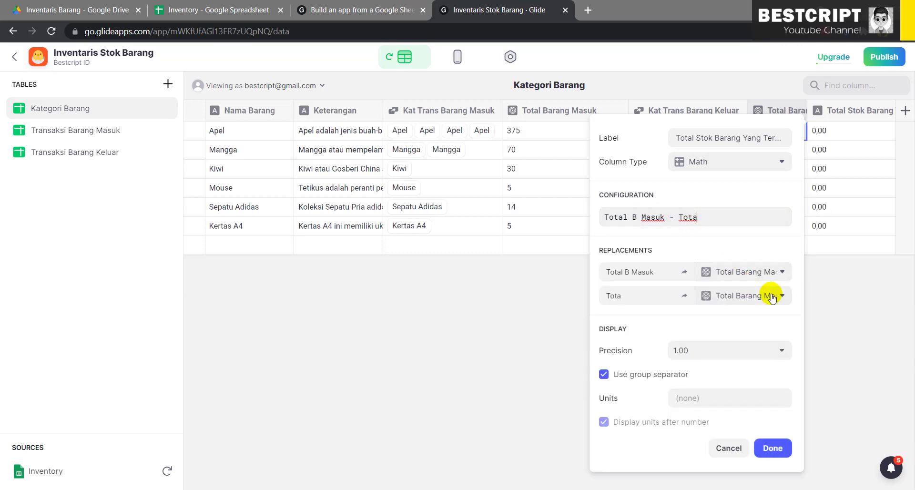
left_click(781, 296)
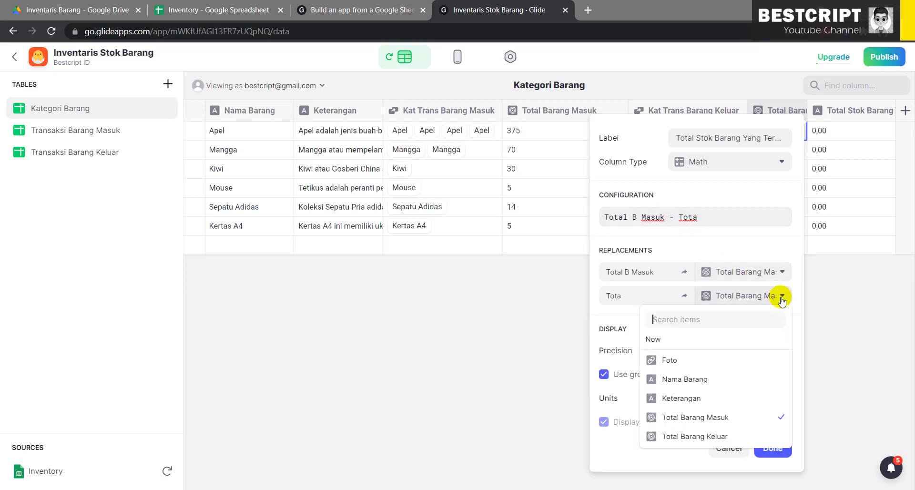
left_click(712, 435)
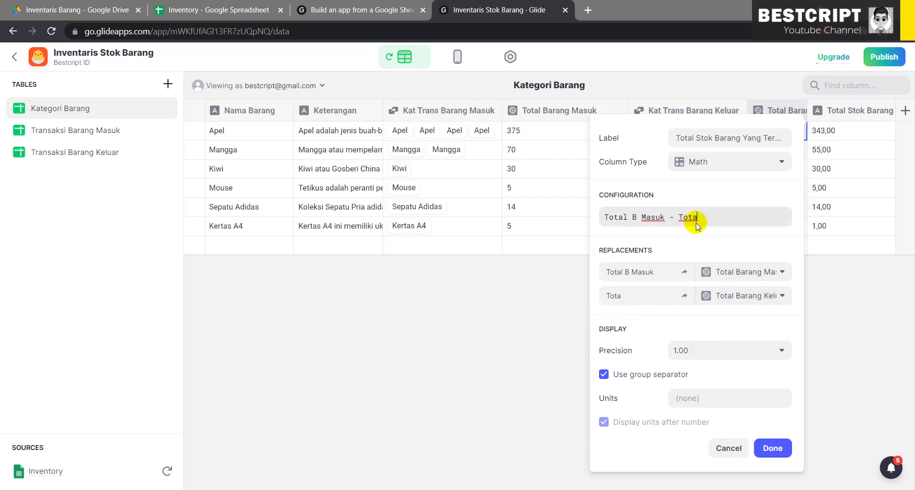
left_click(714, 226)
type("l ")
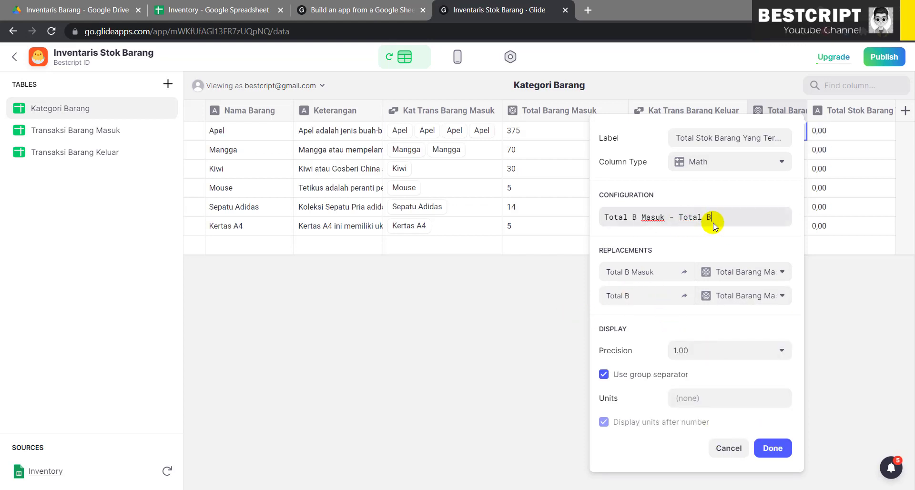
type("B keluar")
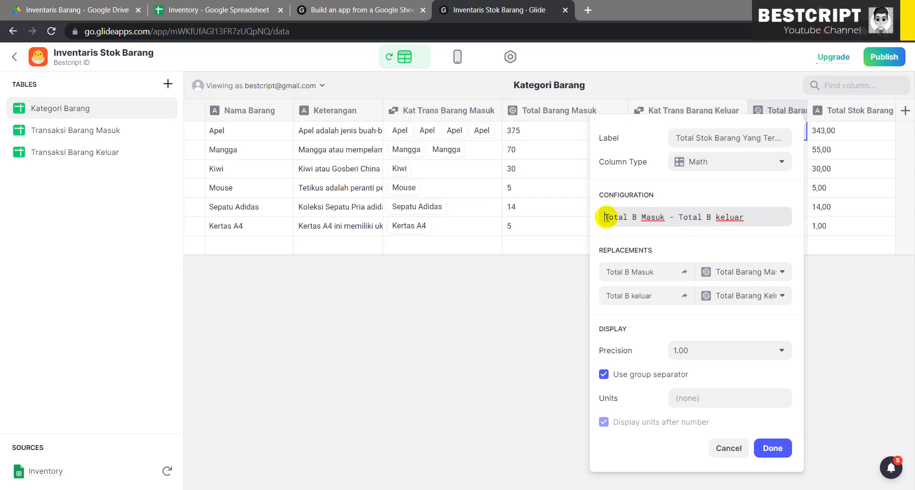
Try enclosing the stock subtraction in parentheses and dividing it by 100
left_click_drag(772, 218, 825, 224)
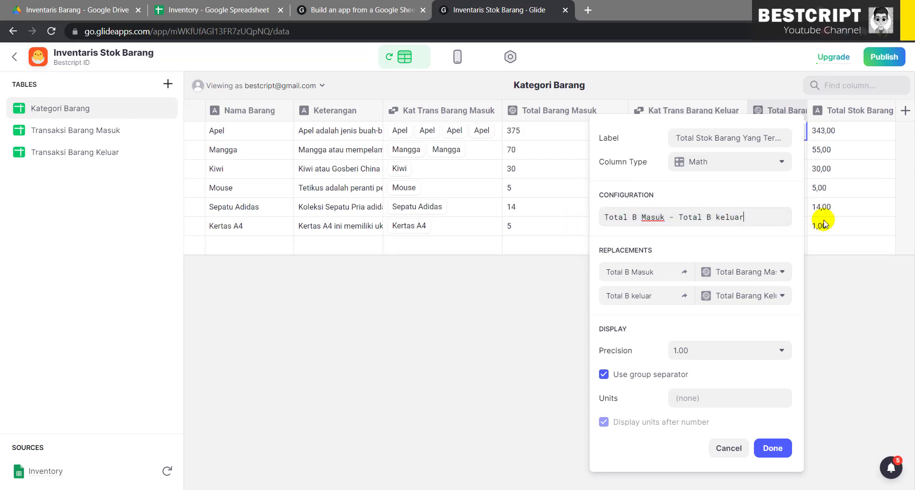
type(")")
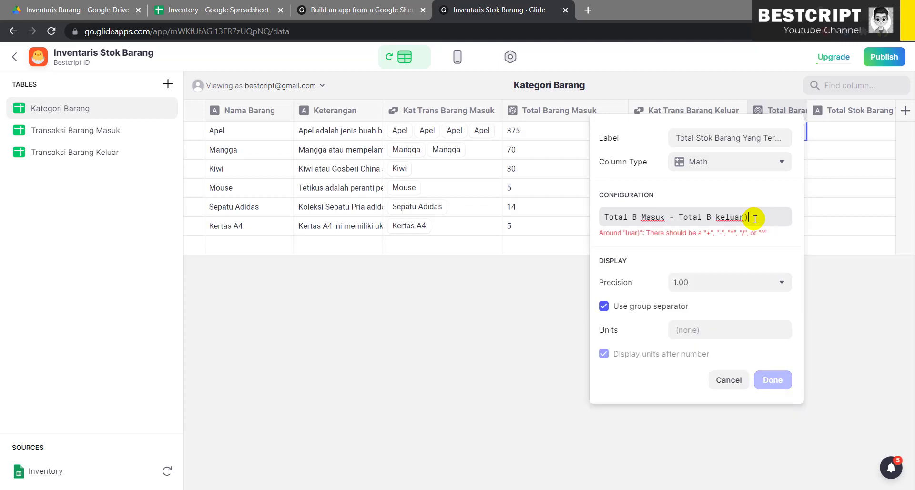
left_click(605, 219)
type("(")
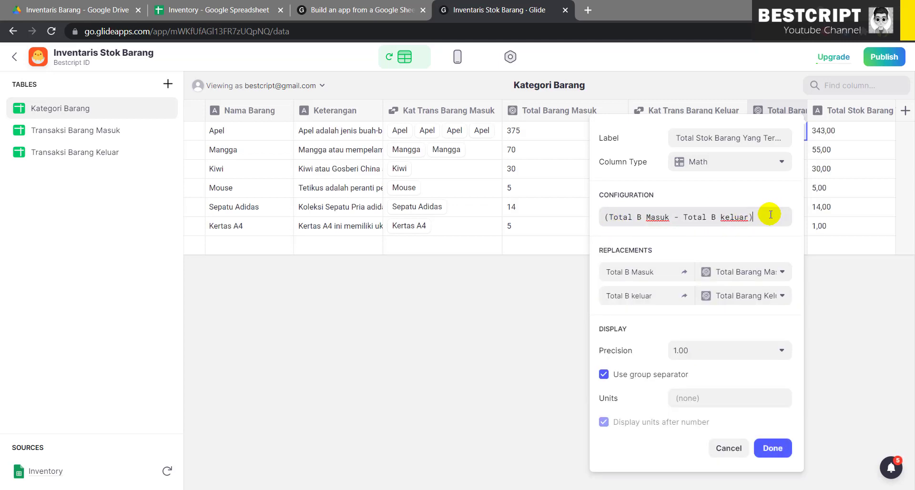
type("/ 100")
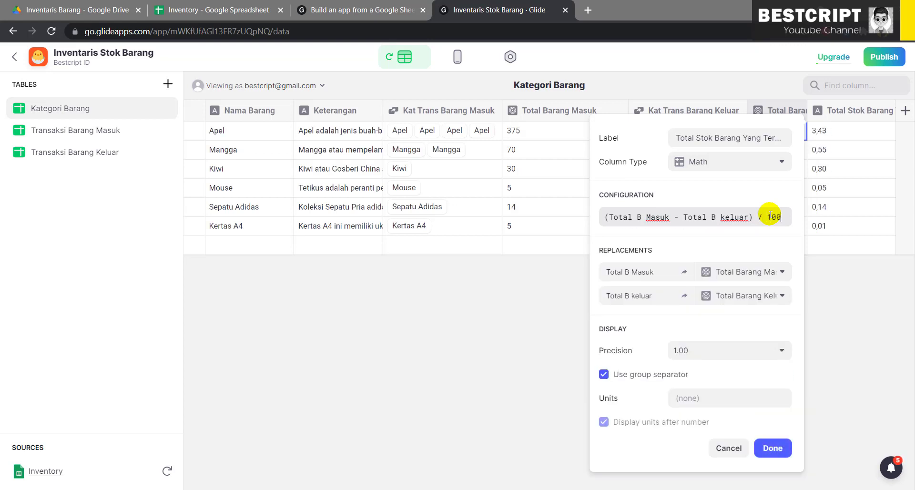
Remove the parentheses and the division by 100, leaving the formula as "Total B Masuk - Total B keluar"
key("BackSpace")
key("BackSpace")
key("BackSpace")
key("BackSpace")
key("BackSpace")
key("BackSpace")
key("BackSpace")
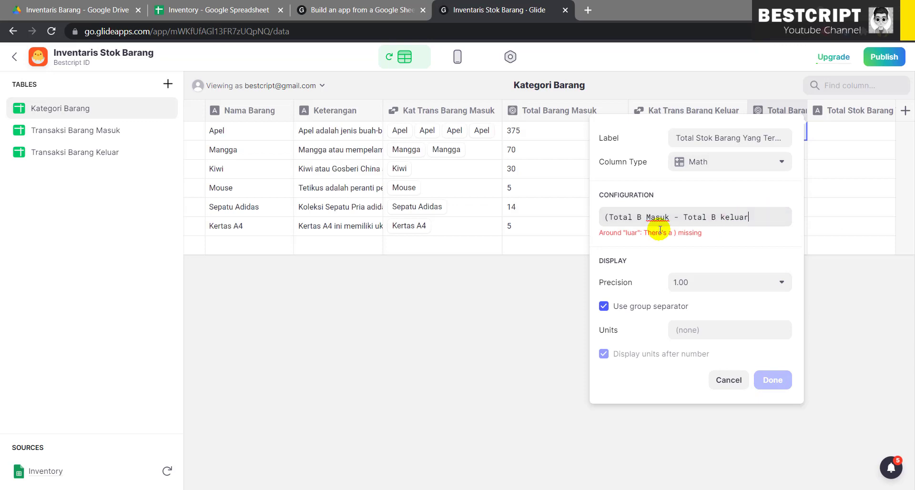
left_click(613, 217)
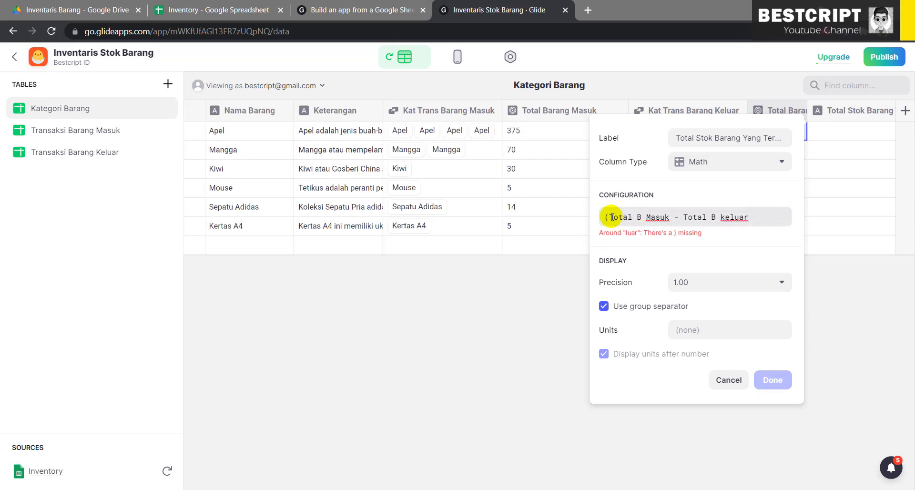
key("BackSpace")
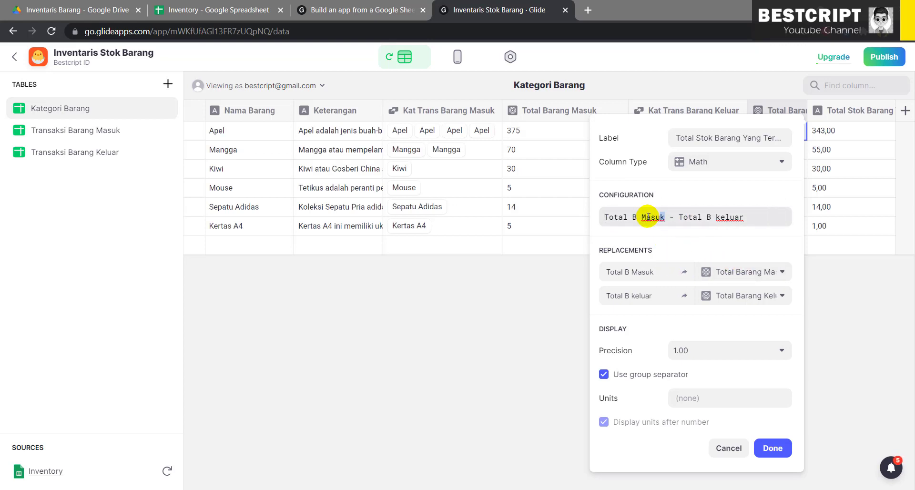
Reselect Total Barang Masuk as the replacement for Total B Masuk and try appending "+ shjga" to the formula
left_click_drag(665, 217, 609, 217)
left_click(741, 275)
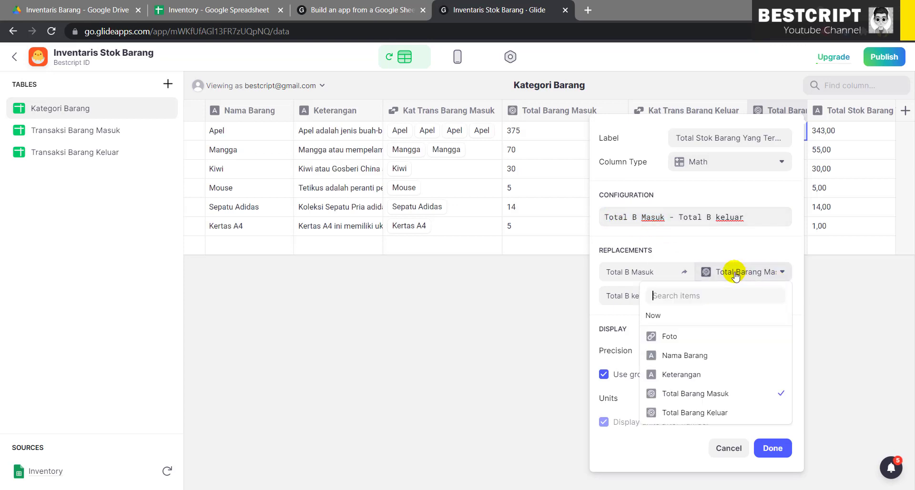
left_click(728, 392)
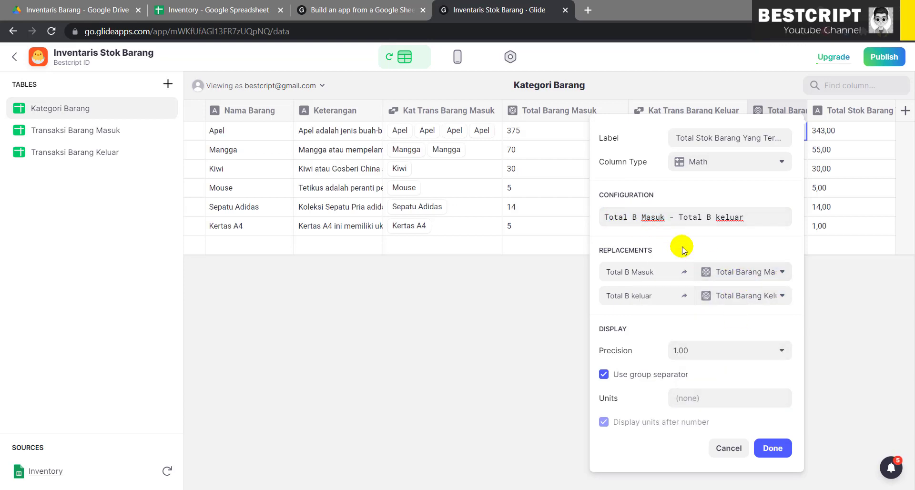
left_click(749, 216)
type("+ shjga")
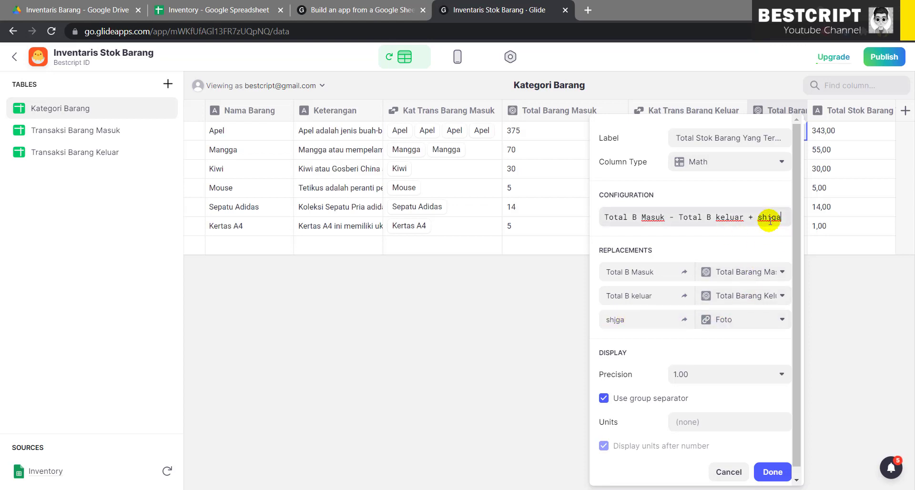
key("BackSpace")
key("BackSpace")
key("BackSpace")
key("BackSpace")
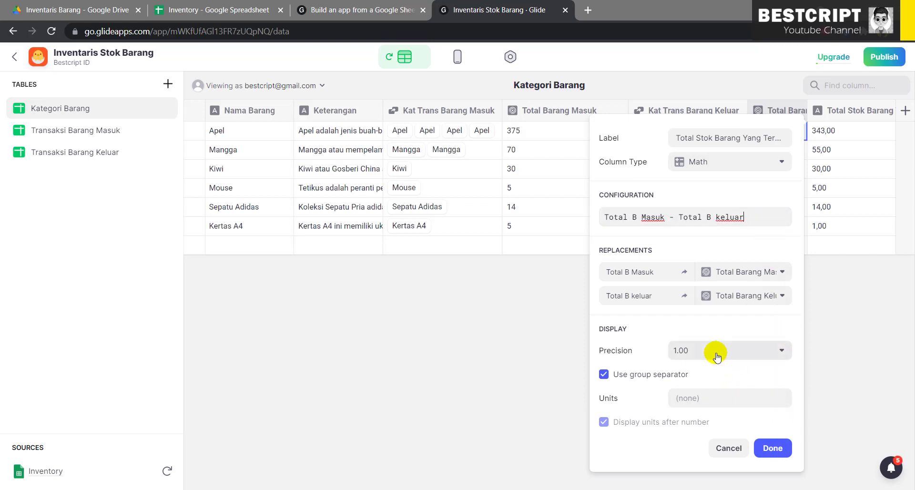
Set the display precision of the stock column to 1
left_click(742, 353)
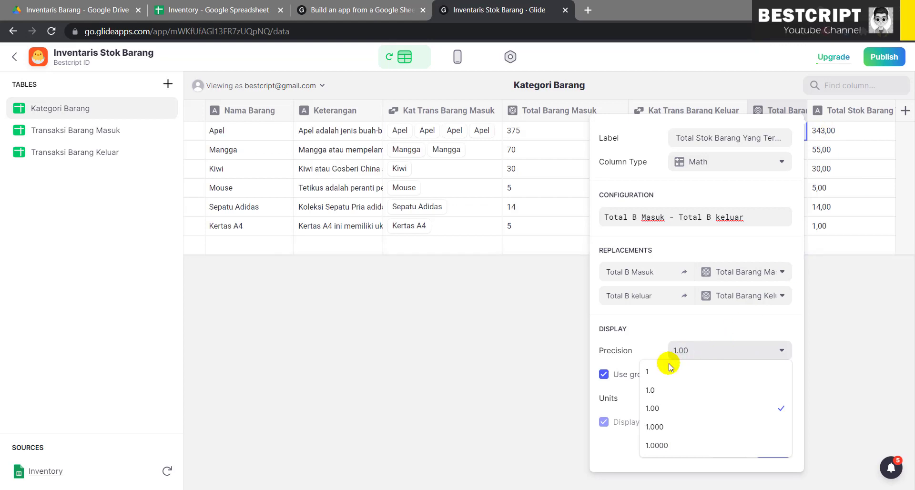
left_click(652, 376)
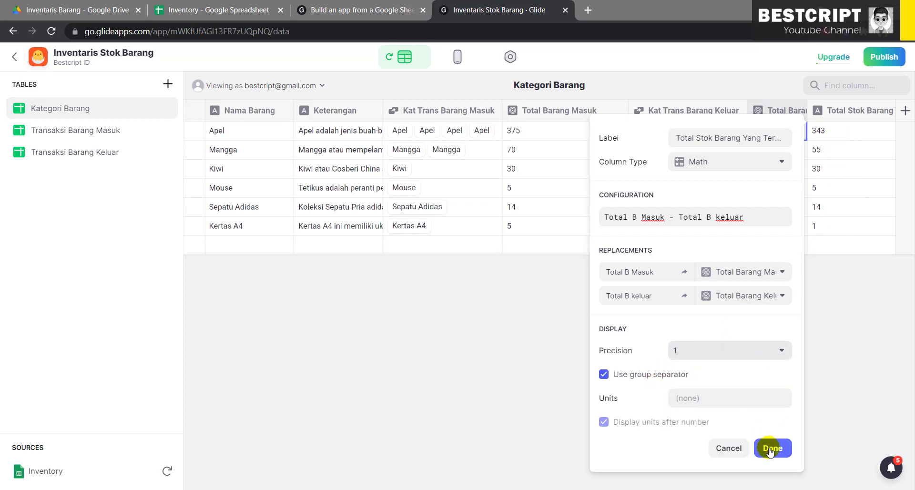
Try Sisa as the unit displayed before the number, and try "Rp." in its place
left_click(719, 398)
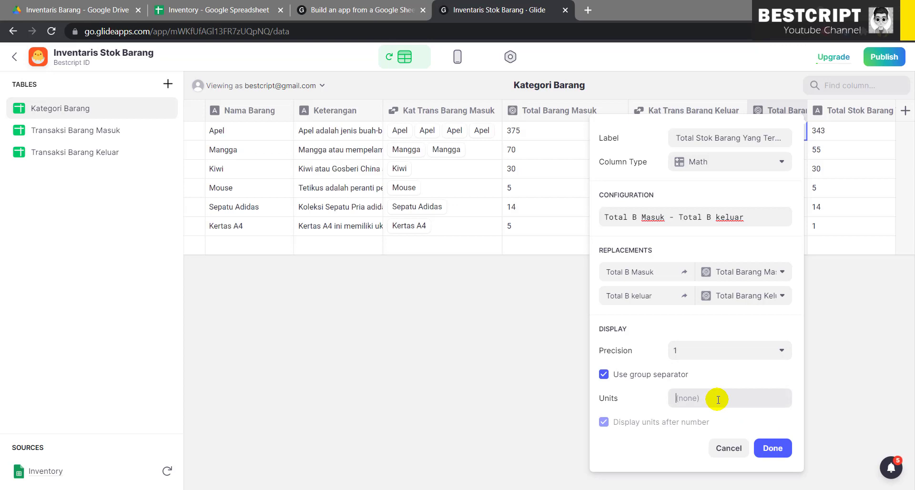
type("Si")
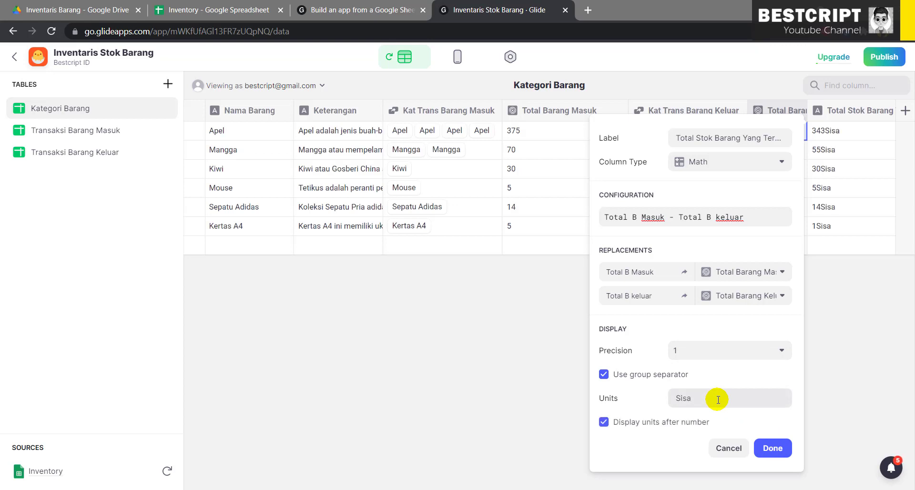
type("sa")
left_click(637, 423)
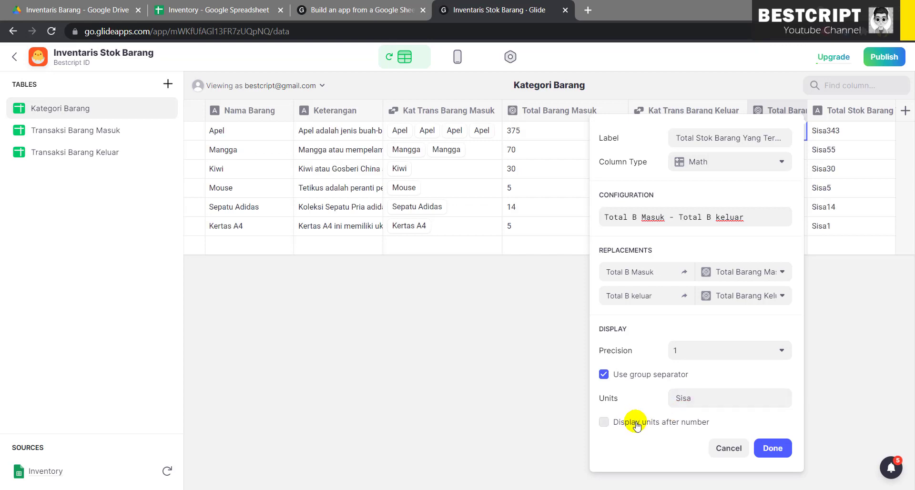
left_click(701, 399)
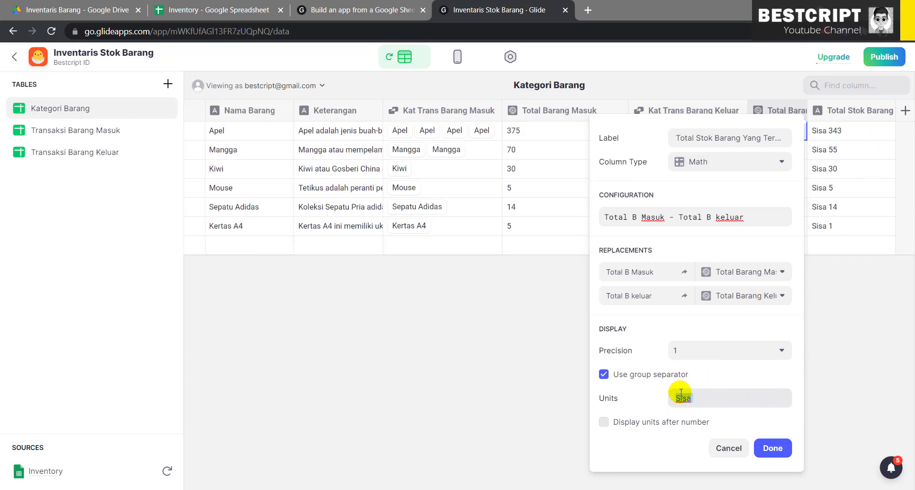
type("Rp")
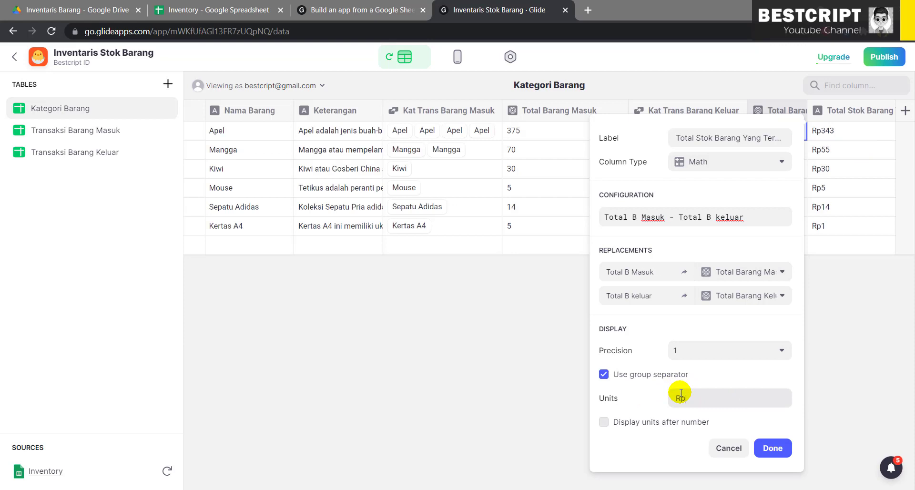
type(".")
Clear the column's units and save the Total Stok Barang Yang Tersedia column
key("BackSpace")
key("BackSpace")
key("BackSpace")
key("BackSpace")
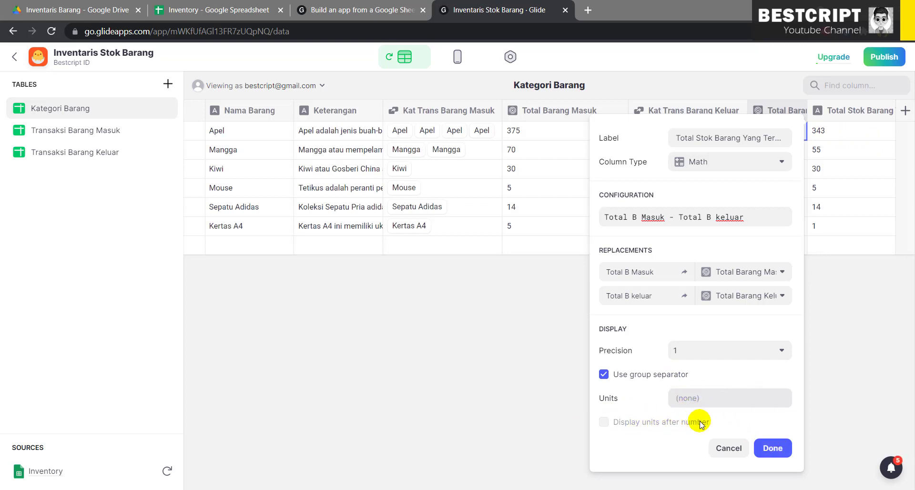
left_click(772, 448)
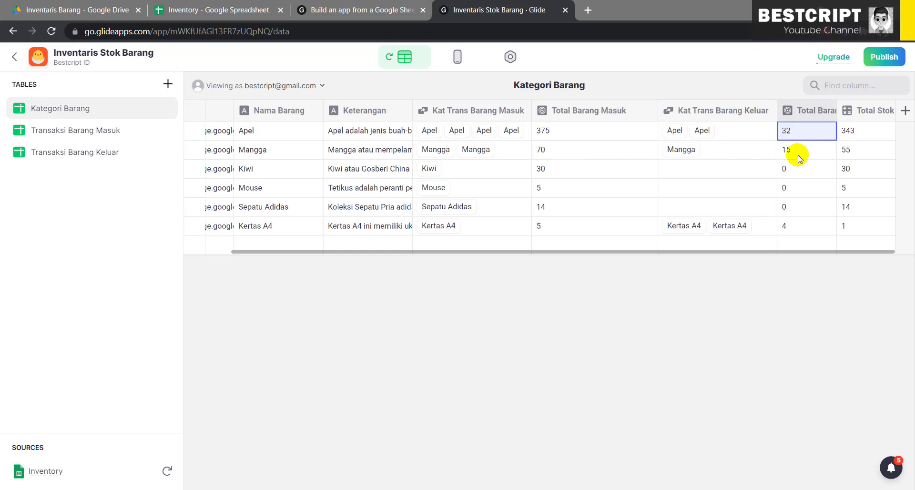
Compare the incoming, outgoing and available stock totals for Mangga, Apel, Sepatu Adidas and Kertas A4
left_click(556, 151)
left_click(804, 152)
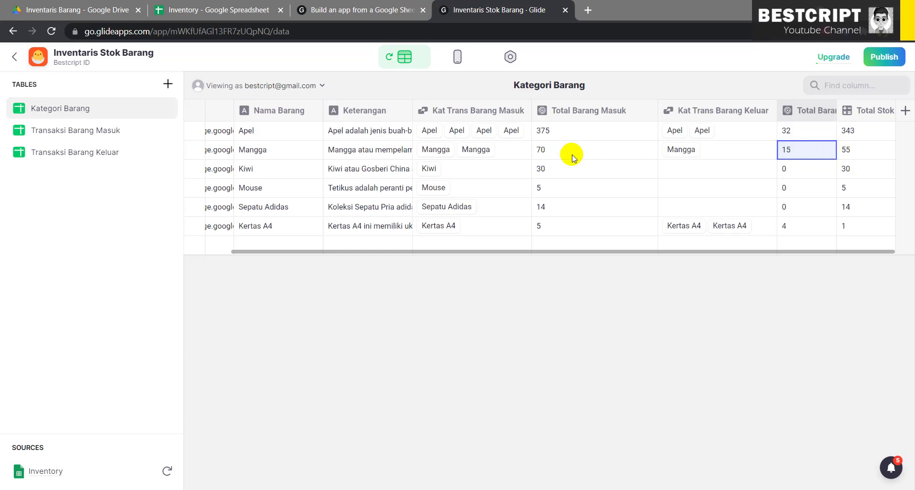
left_click(848, 147)
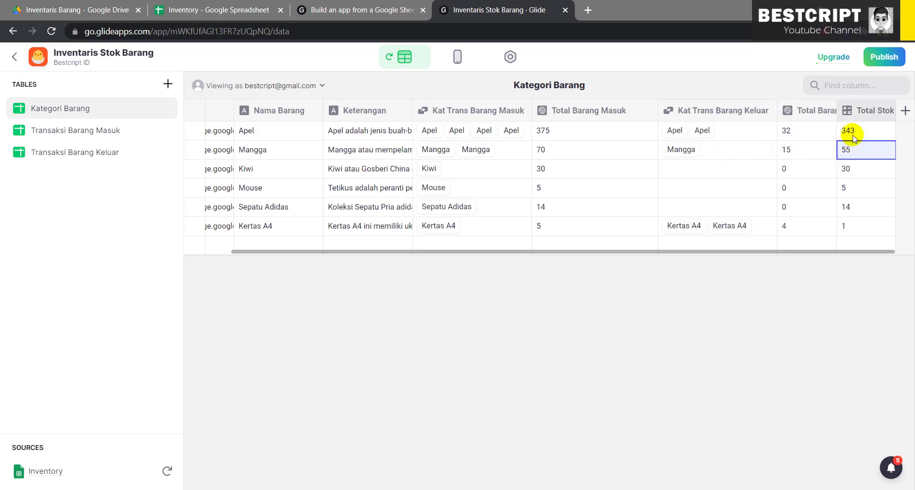
left_click(850, 132)
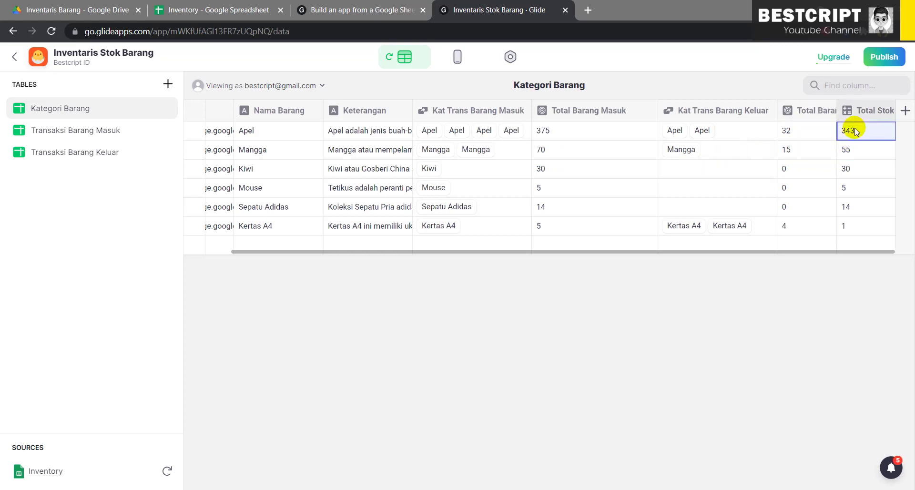
left_click(586, 135)
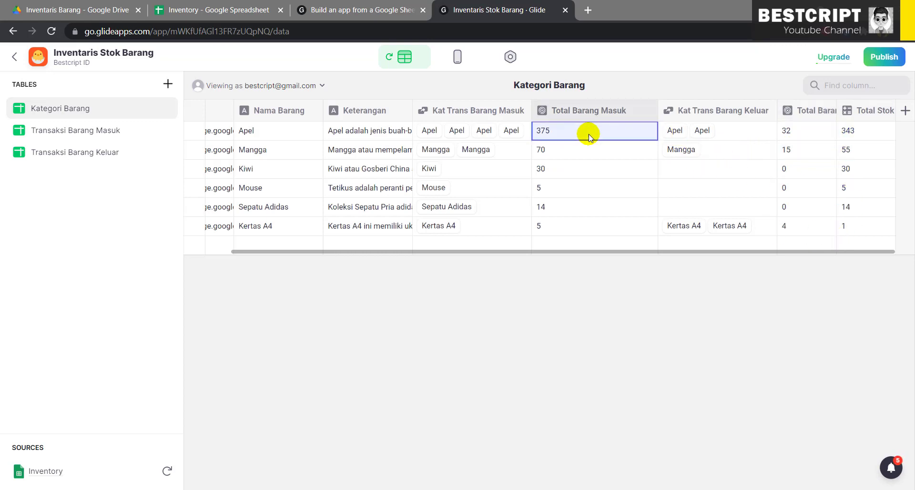
left_click(790, 135)
left_click(868, 134)
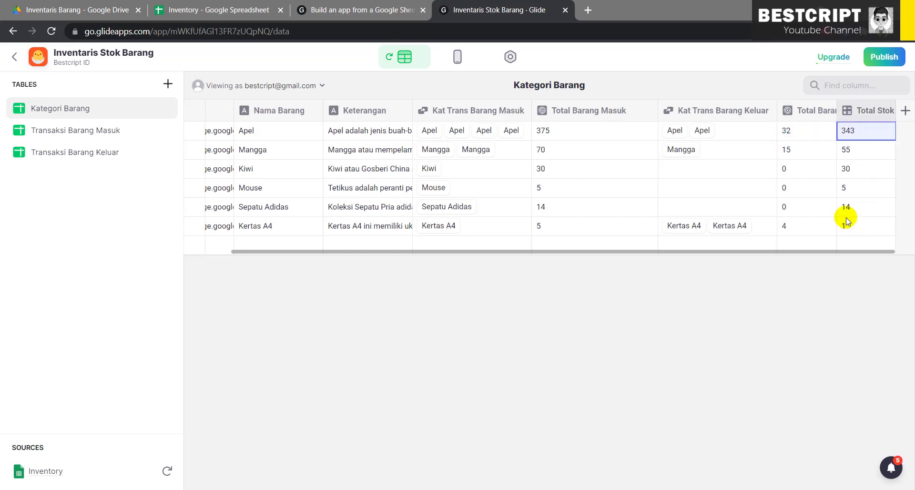
left_click(580, 210)
left_click(814, 211)
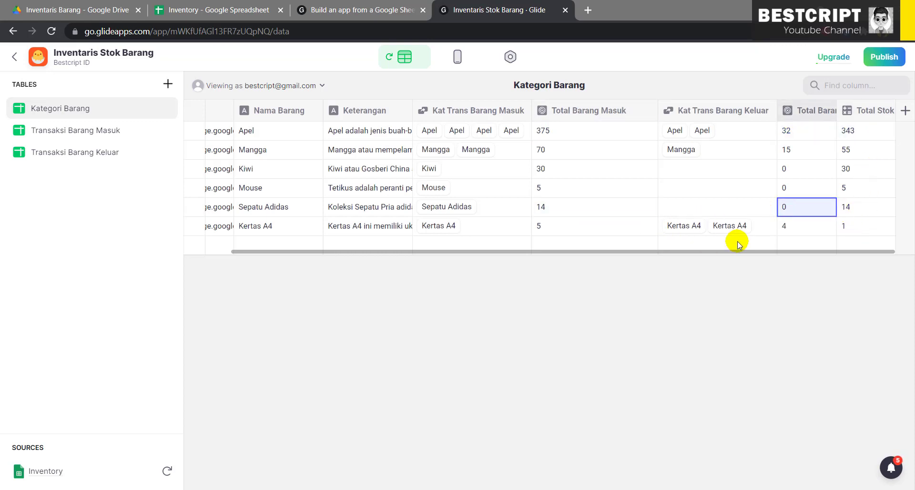
left_click(600, 227)
left_click(798, 226)
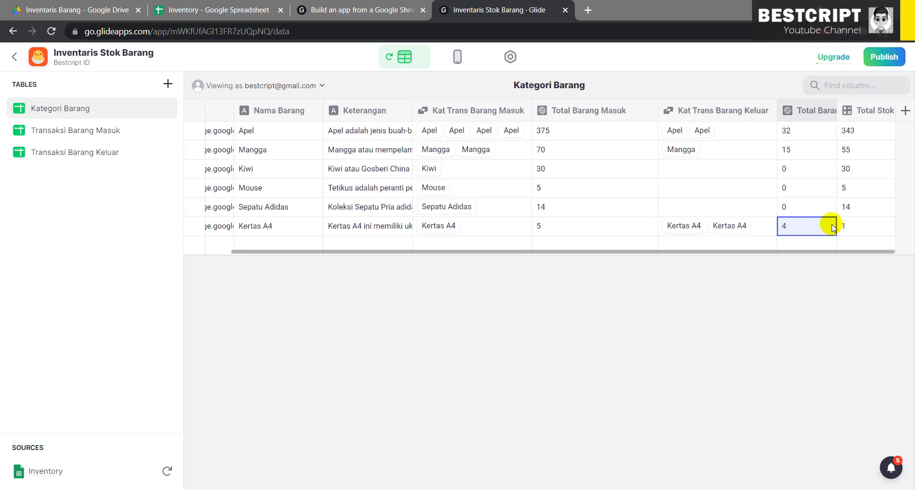
left_click(848, 227)
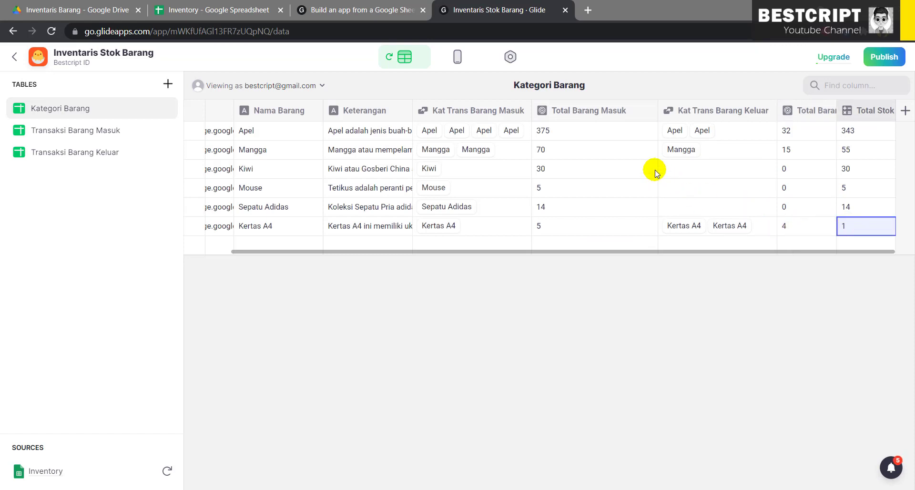
Add a Hint component to the Apel details screen of the Kategori Barang tab in the app layout
left_click(457, 68)
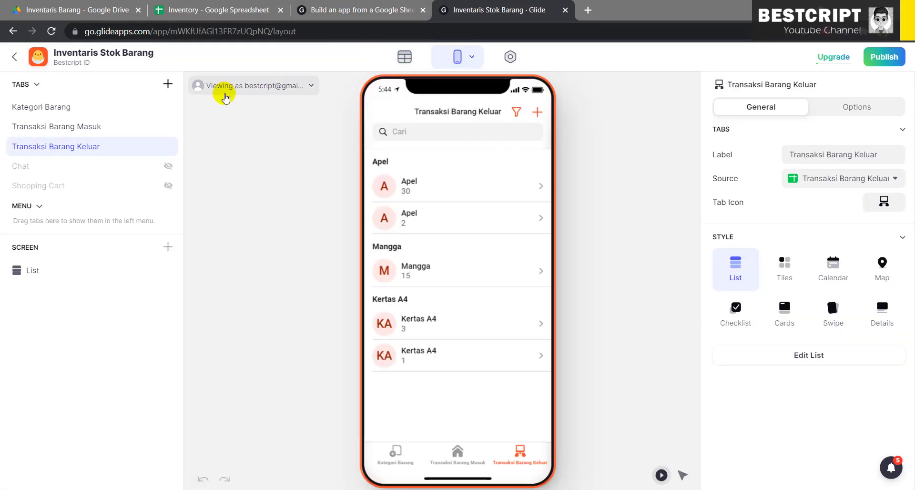
left_click(81, 108)
left_click(405, 186)
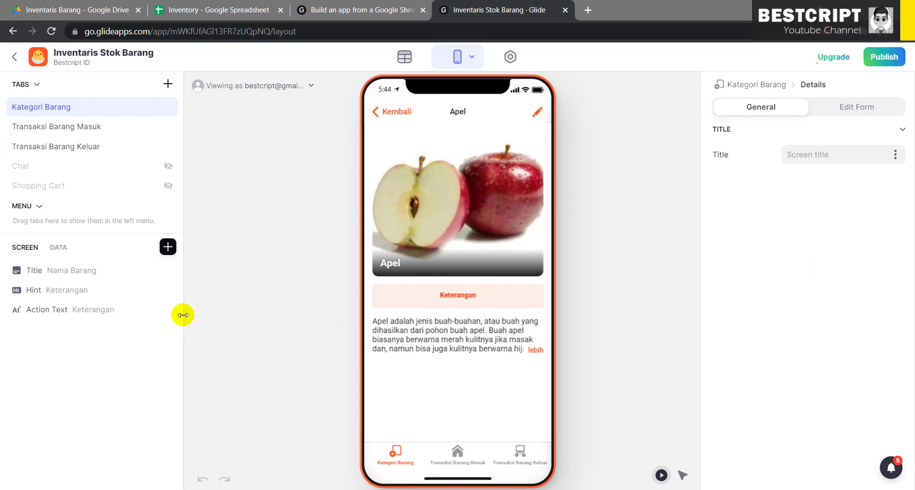
left_click(170, 247)
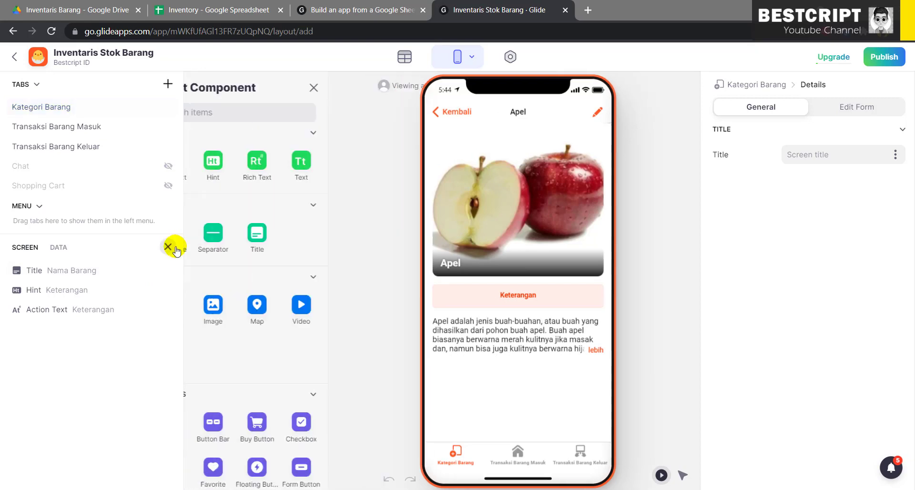
left_click(255, 161)
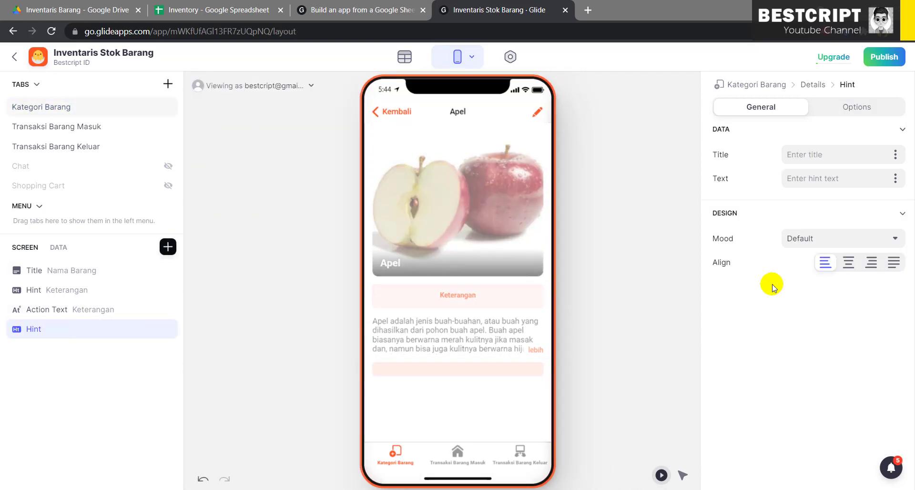
Title the new hint "STOK & INFORMASI JUMLAH"
left_click(825, 157)
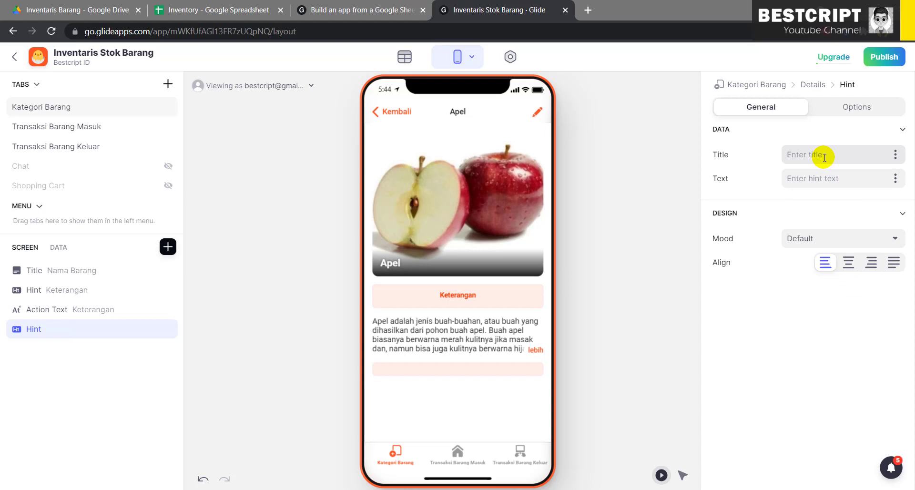
type("A")
key("BackSpace")
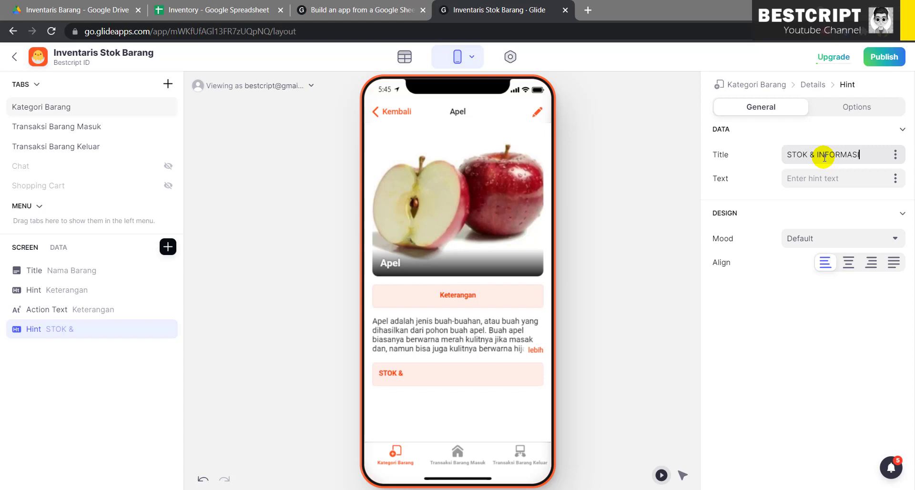
type("G")
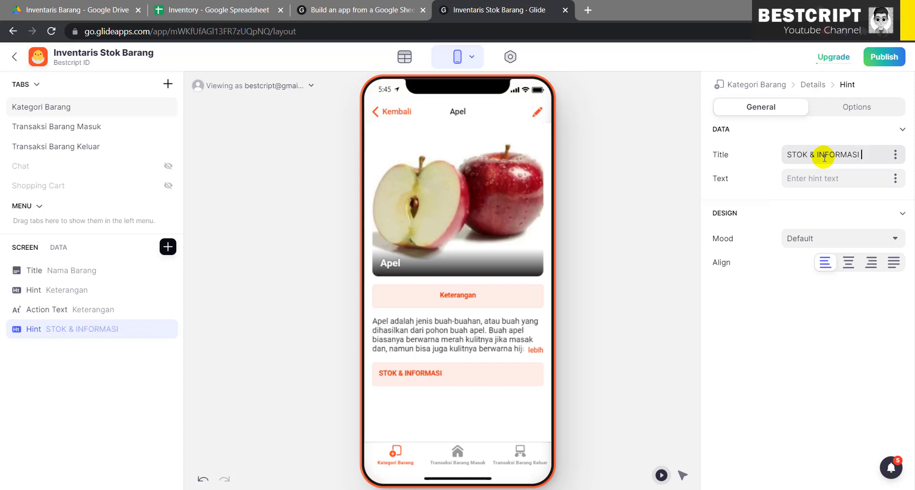
type("ALA")
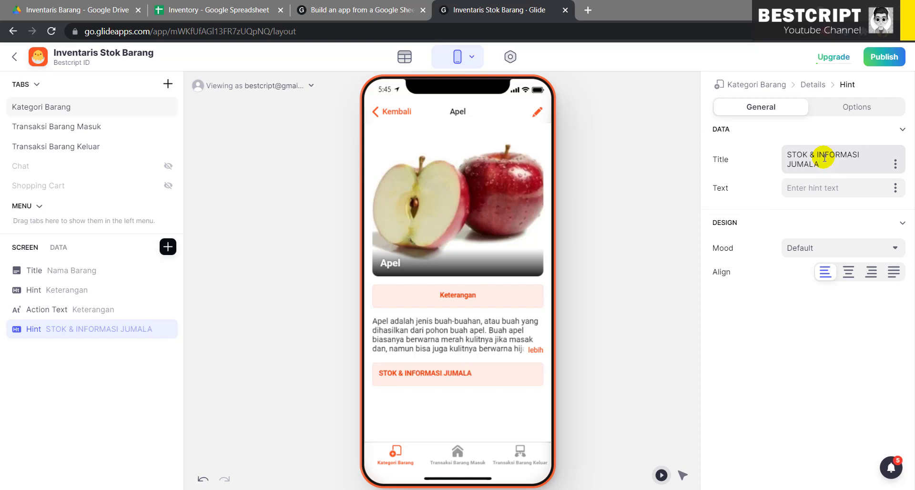
key("BackSpace")
key("BackSpace")
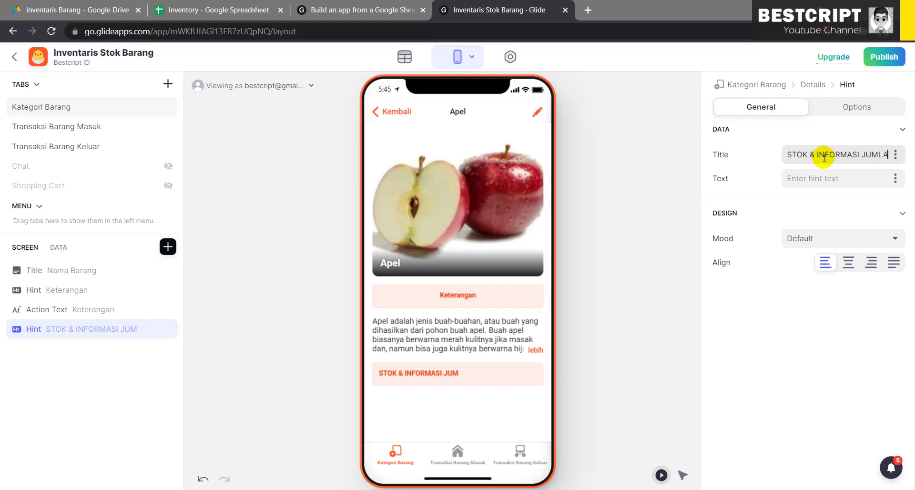
type("H")
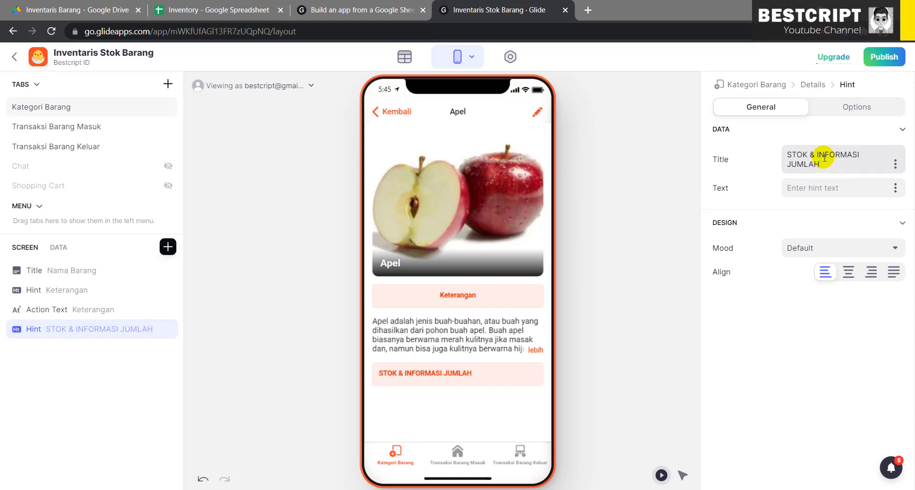
Center-align the STOK & INFORMASI JUMLAH hint and set its mood to Success after trying Neutral, Warning and Danger
left_click(849, 270)
left_click(865, 249)
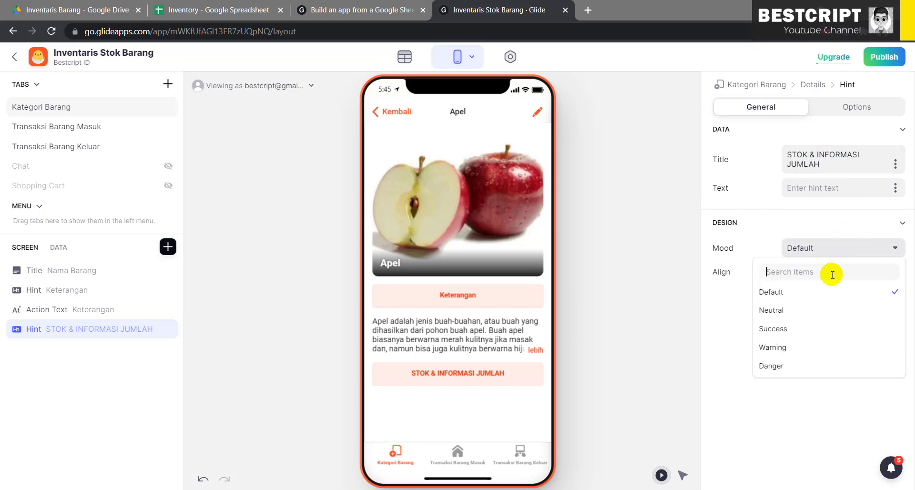
left_click(807, 310)
left_click(835, 248)
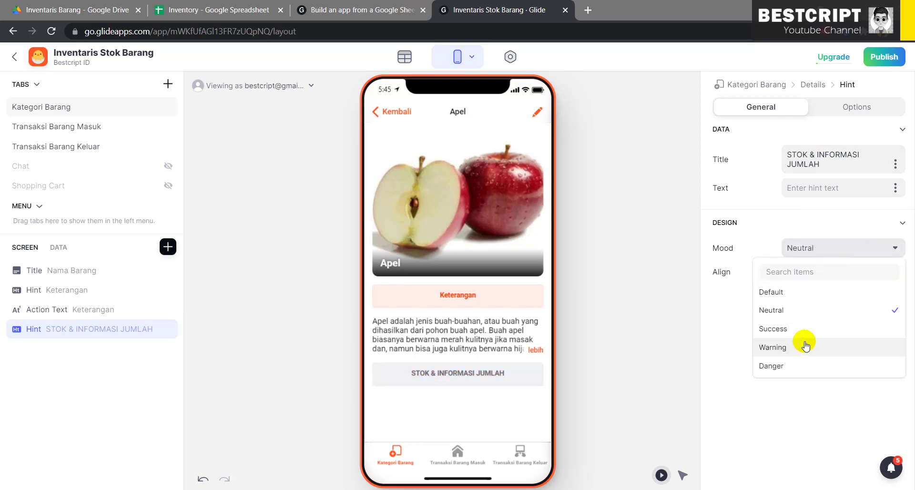
left_click(804, 343)
left_click(824, 249)
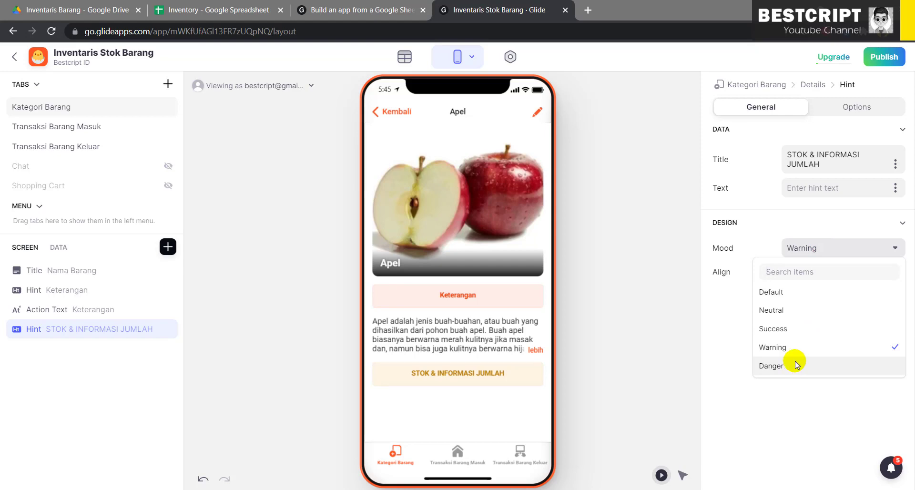
left_click(795, 365)
left_click(813, 253)
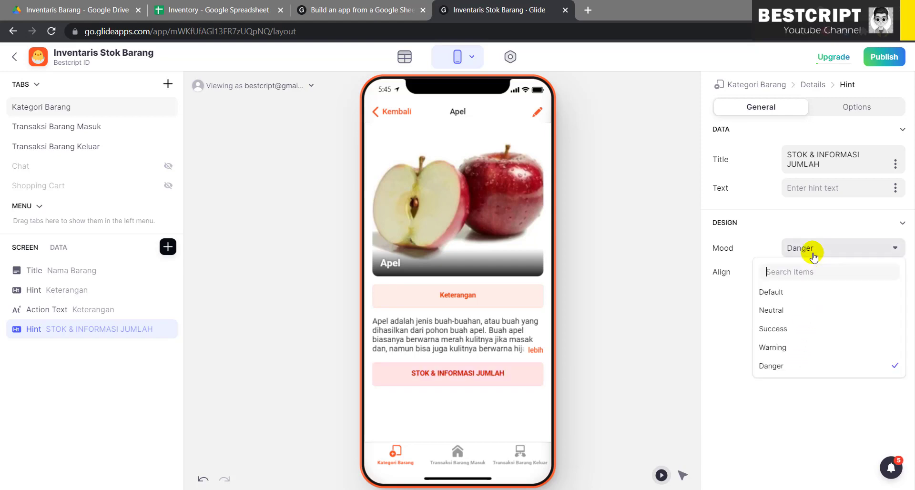
left_click(792, 328)
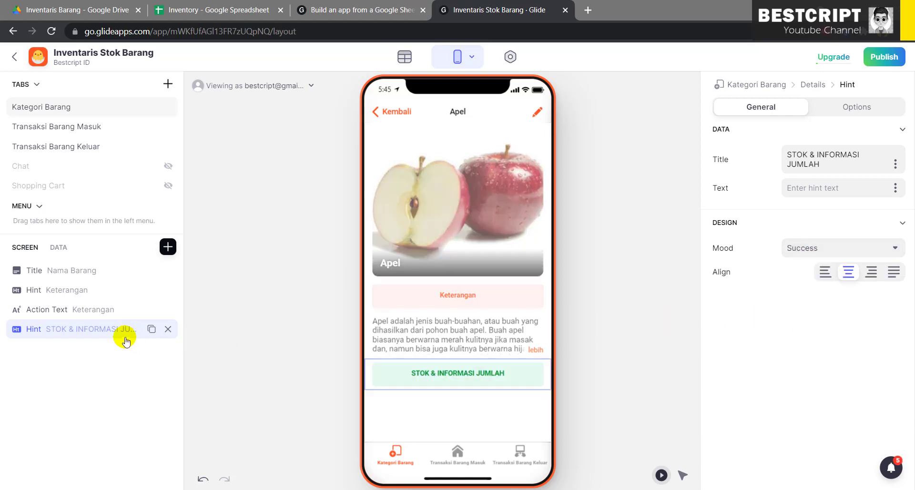
Add an Action Text component showing Total Barang Masuk below the stock hint and check its data source options
left_click(167, 247)
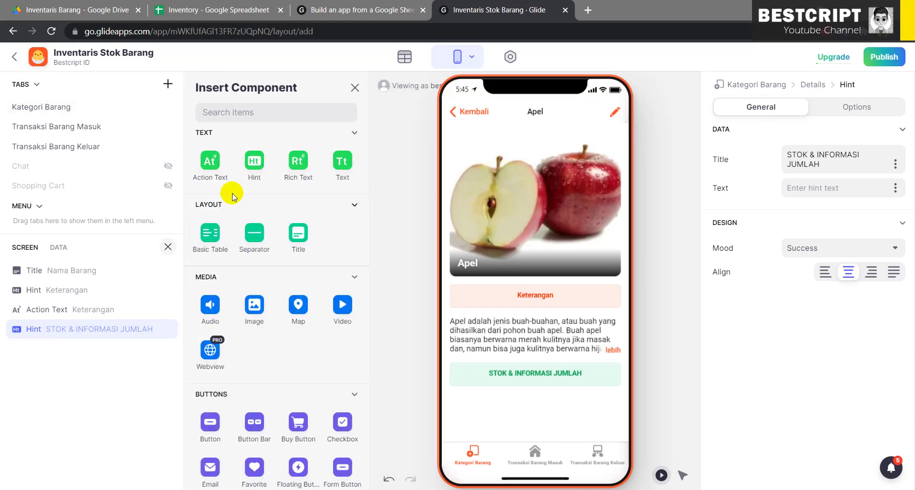
left_click(216, 169)
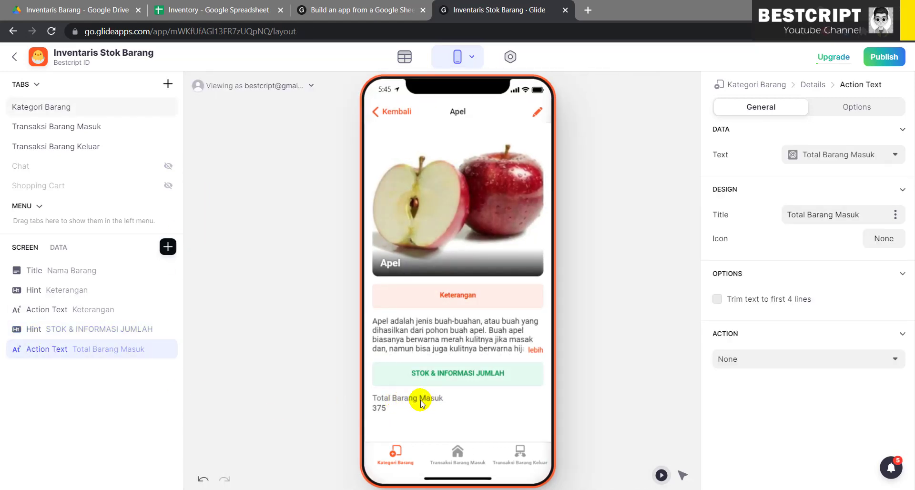
left_click(168, 247)
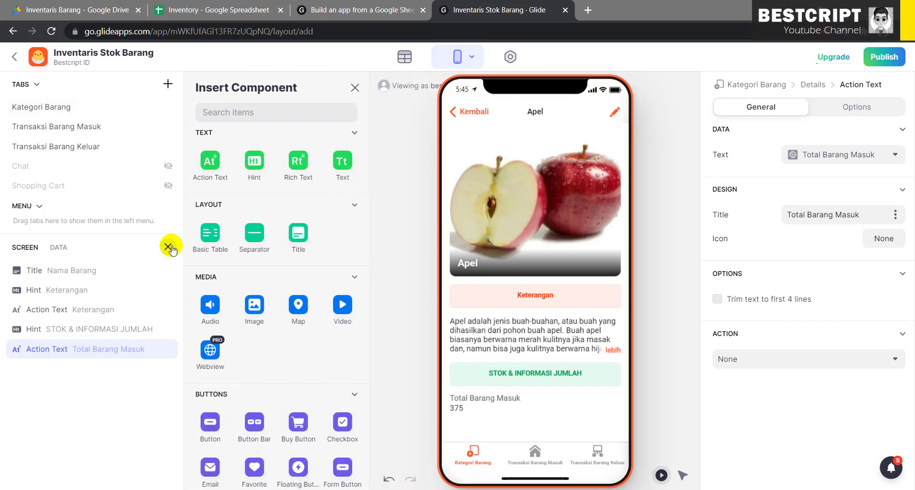
left_click(168, 247)
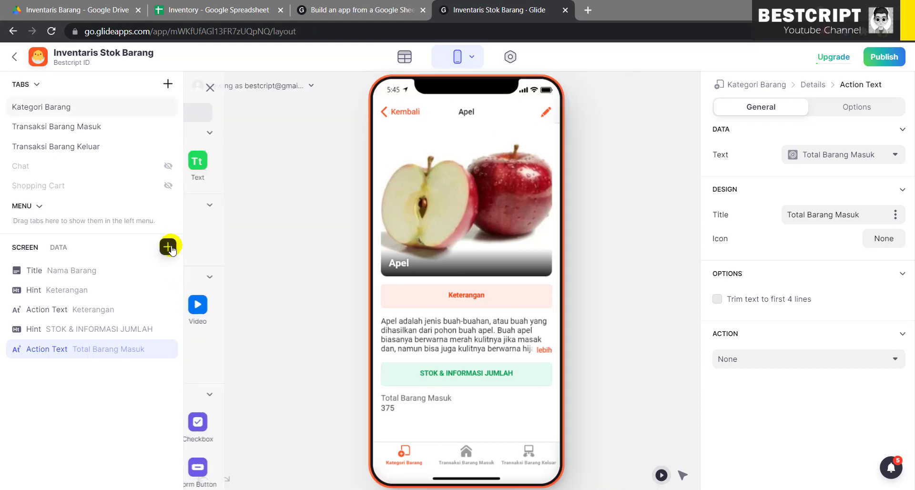
left_click(839, 156)
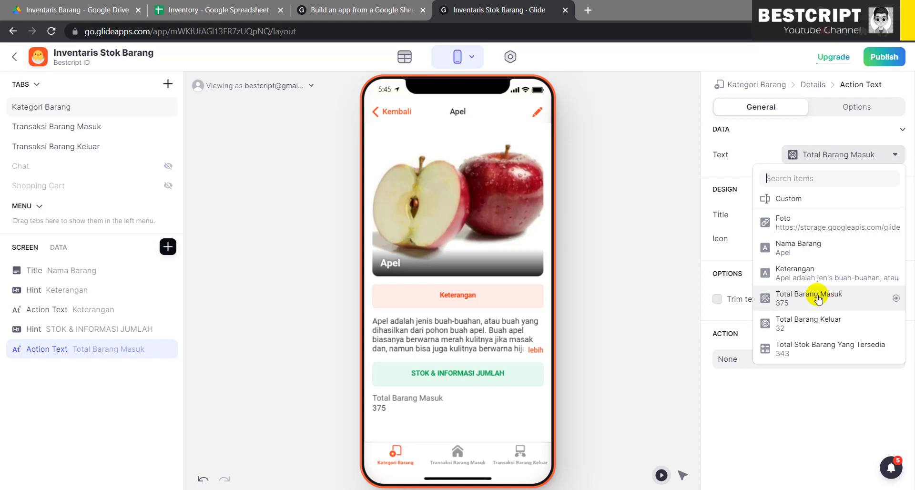
Add a second Action Text component showing Total Barang Keluar and check which column supplies its text
left_click(168, 247)
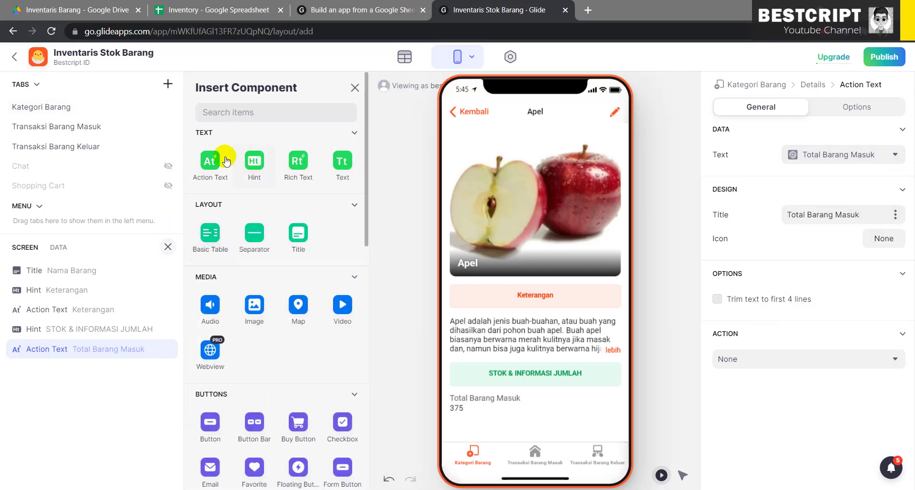
left_click(217, 174)
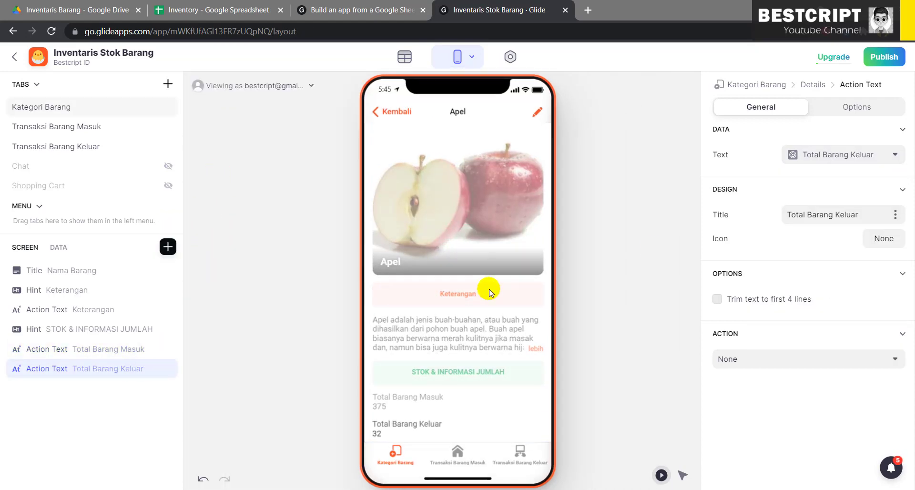
left_click(894, 155)
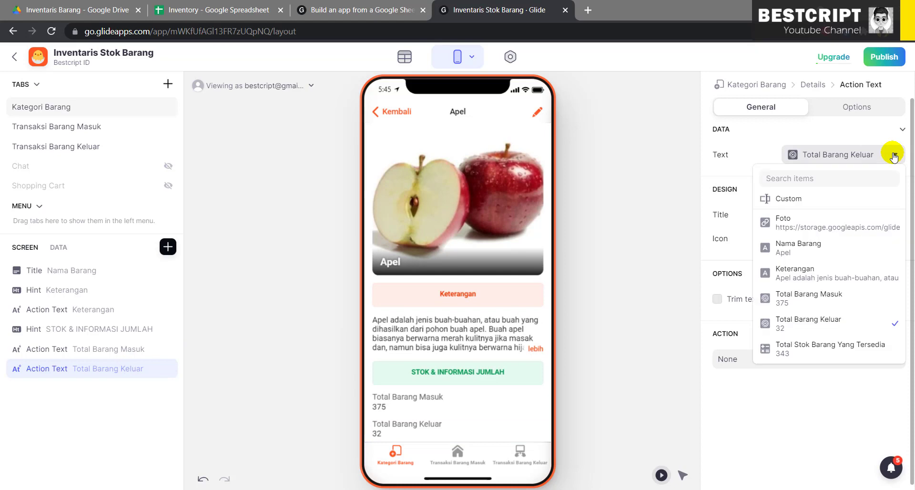
left_click(894, 156)
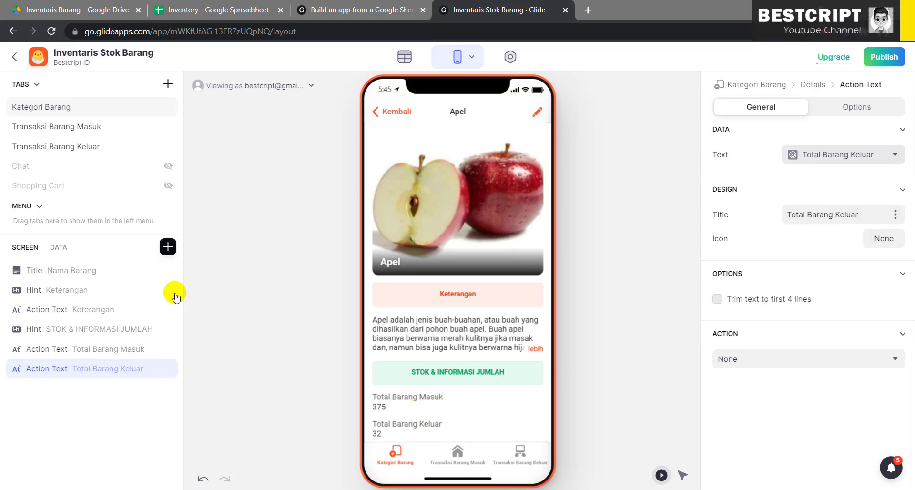
Start inserting another component on the Apel details screen
left_click(169, 247)
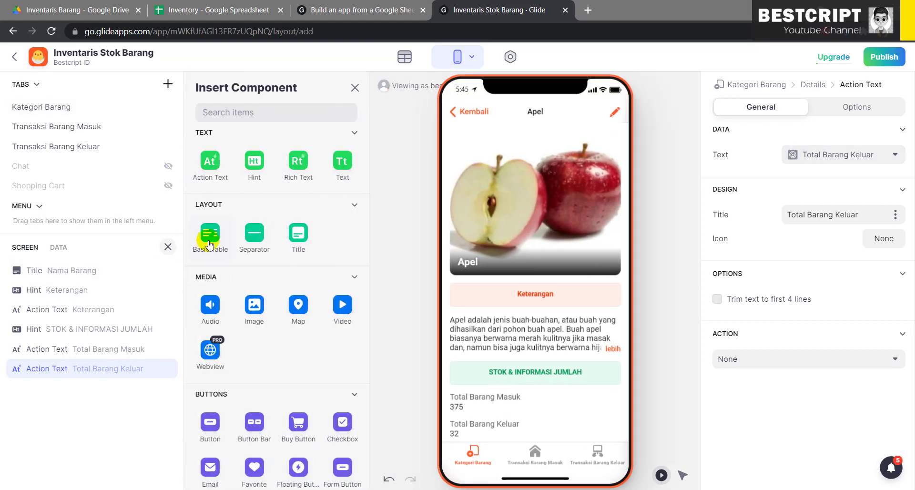